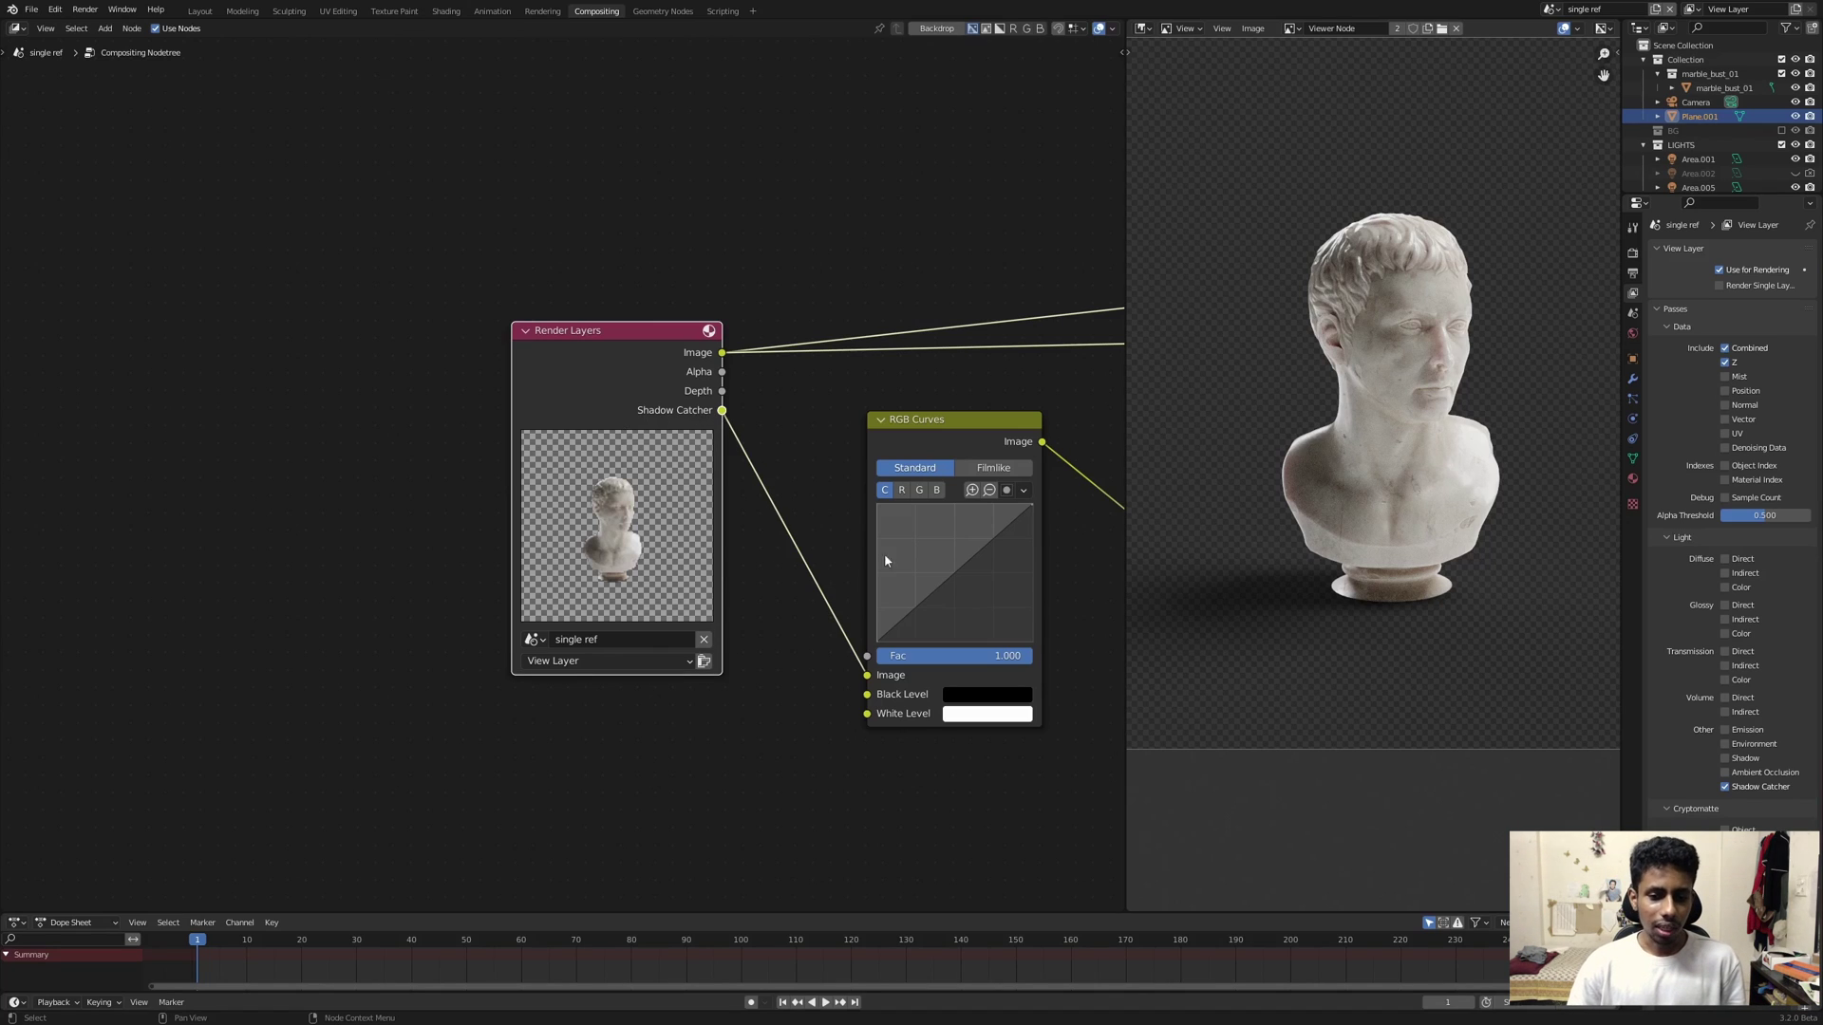
Step: Darken the shadow catcher midtones by lowering the RGB Curves midpoint to about 0.5, 0.3
mouse_move(955, 575)
left_mouse_down()
mouse_move(973, 585)
mouse_move(945, 557)
mouse_move(965, 595)
left_mouse_up()
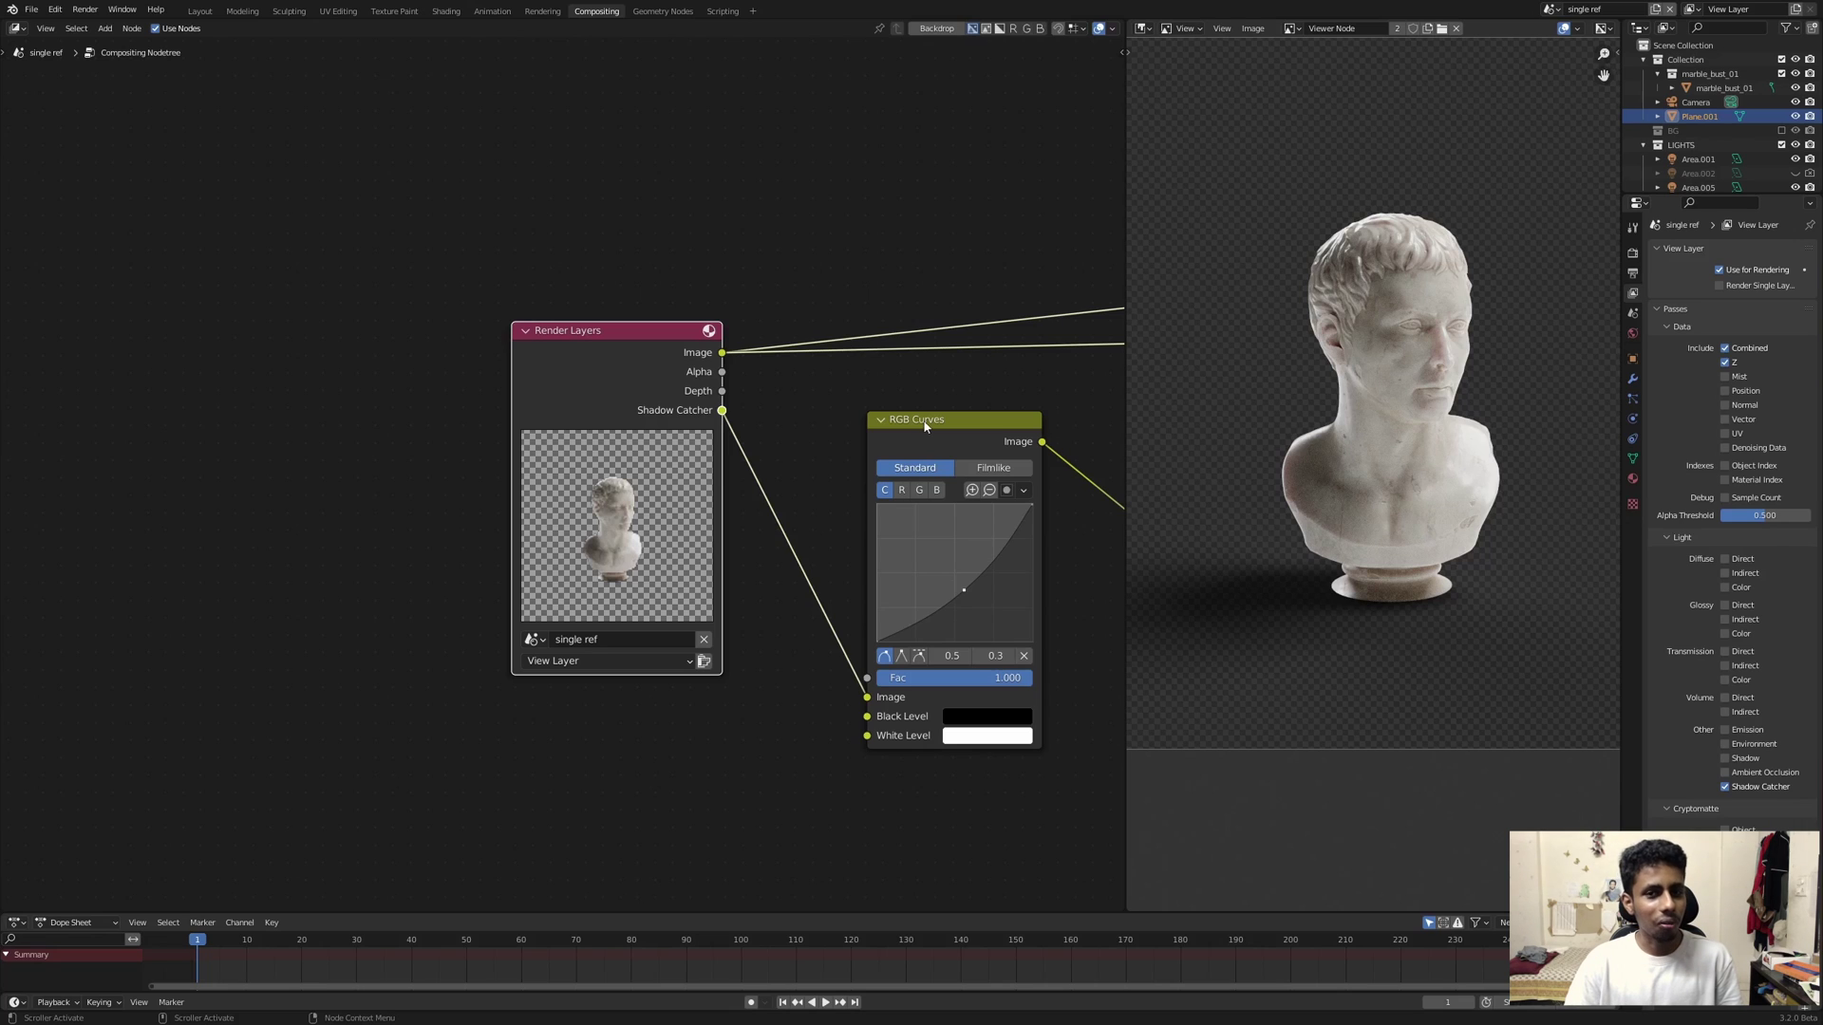
left_click_drag(924, 426, 930, 427)
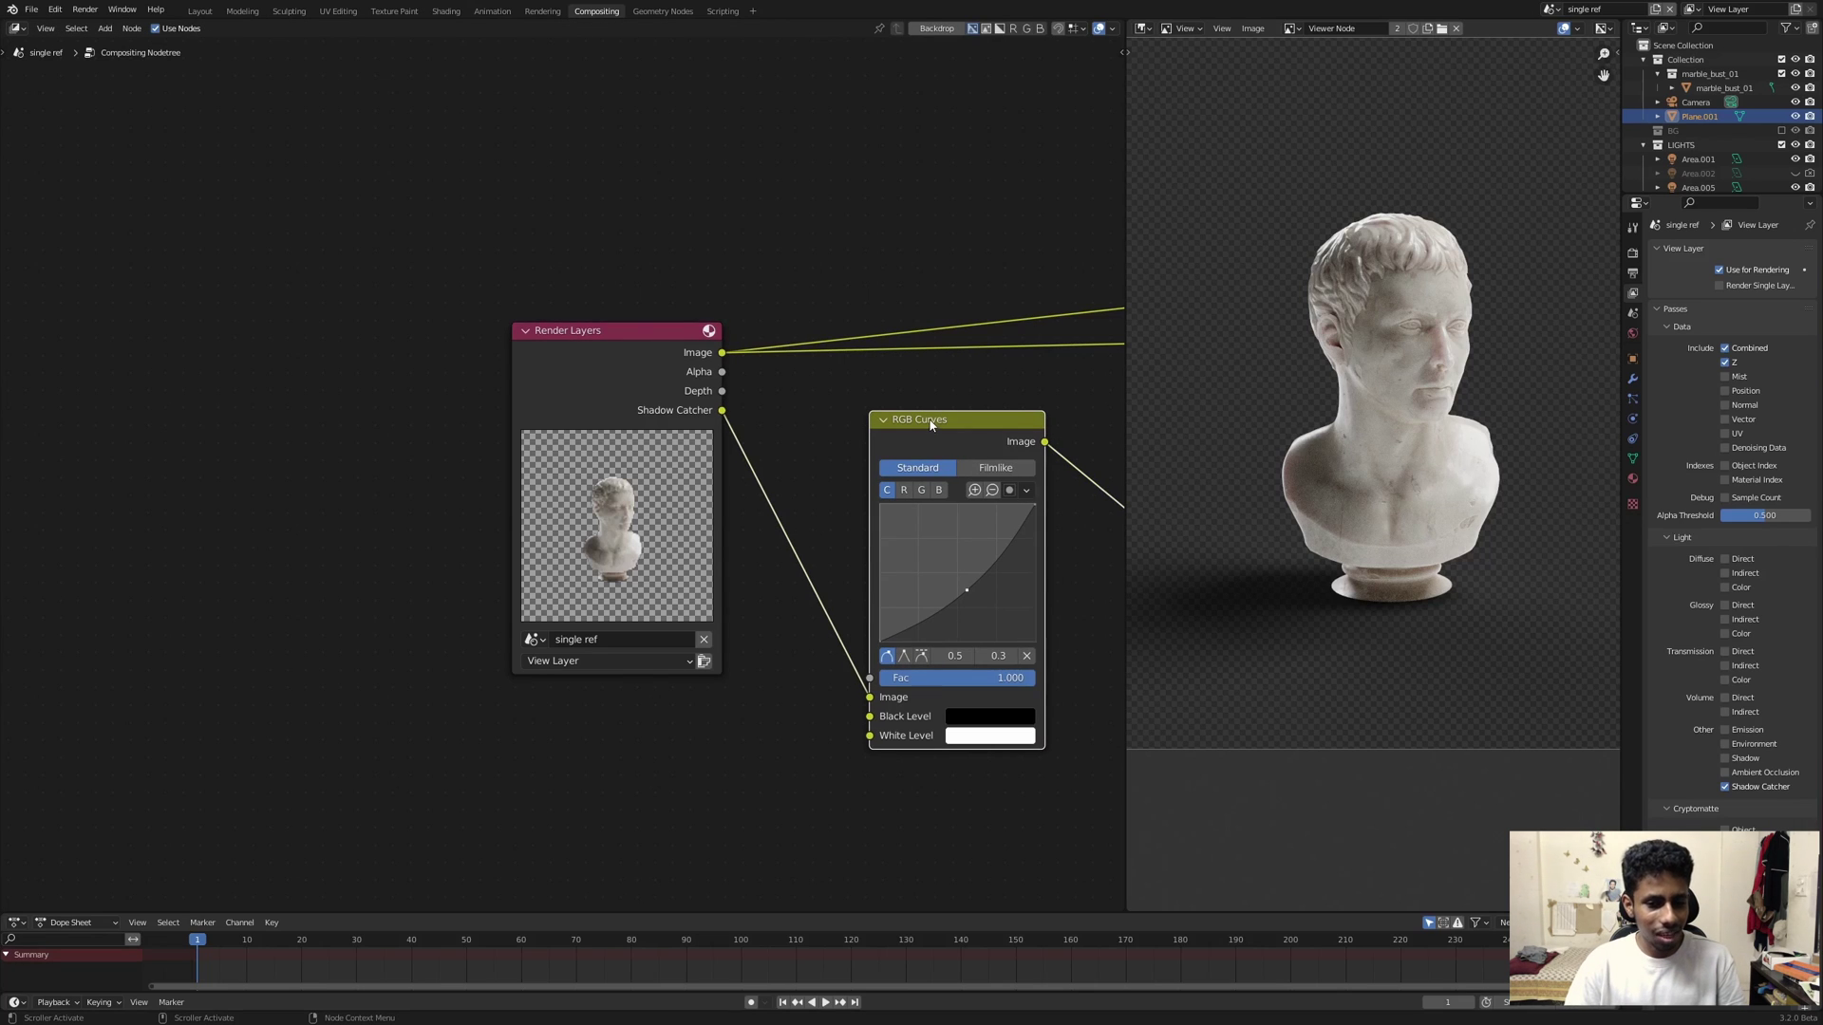
Step: Delete all nodes in the compositor and add a fresh Render Layers node
key("a")
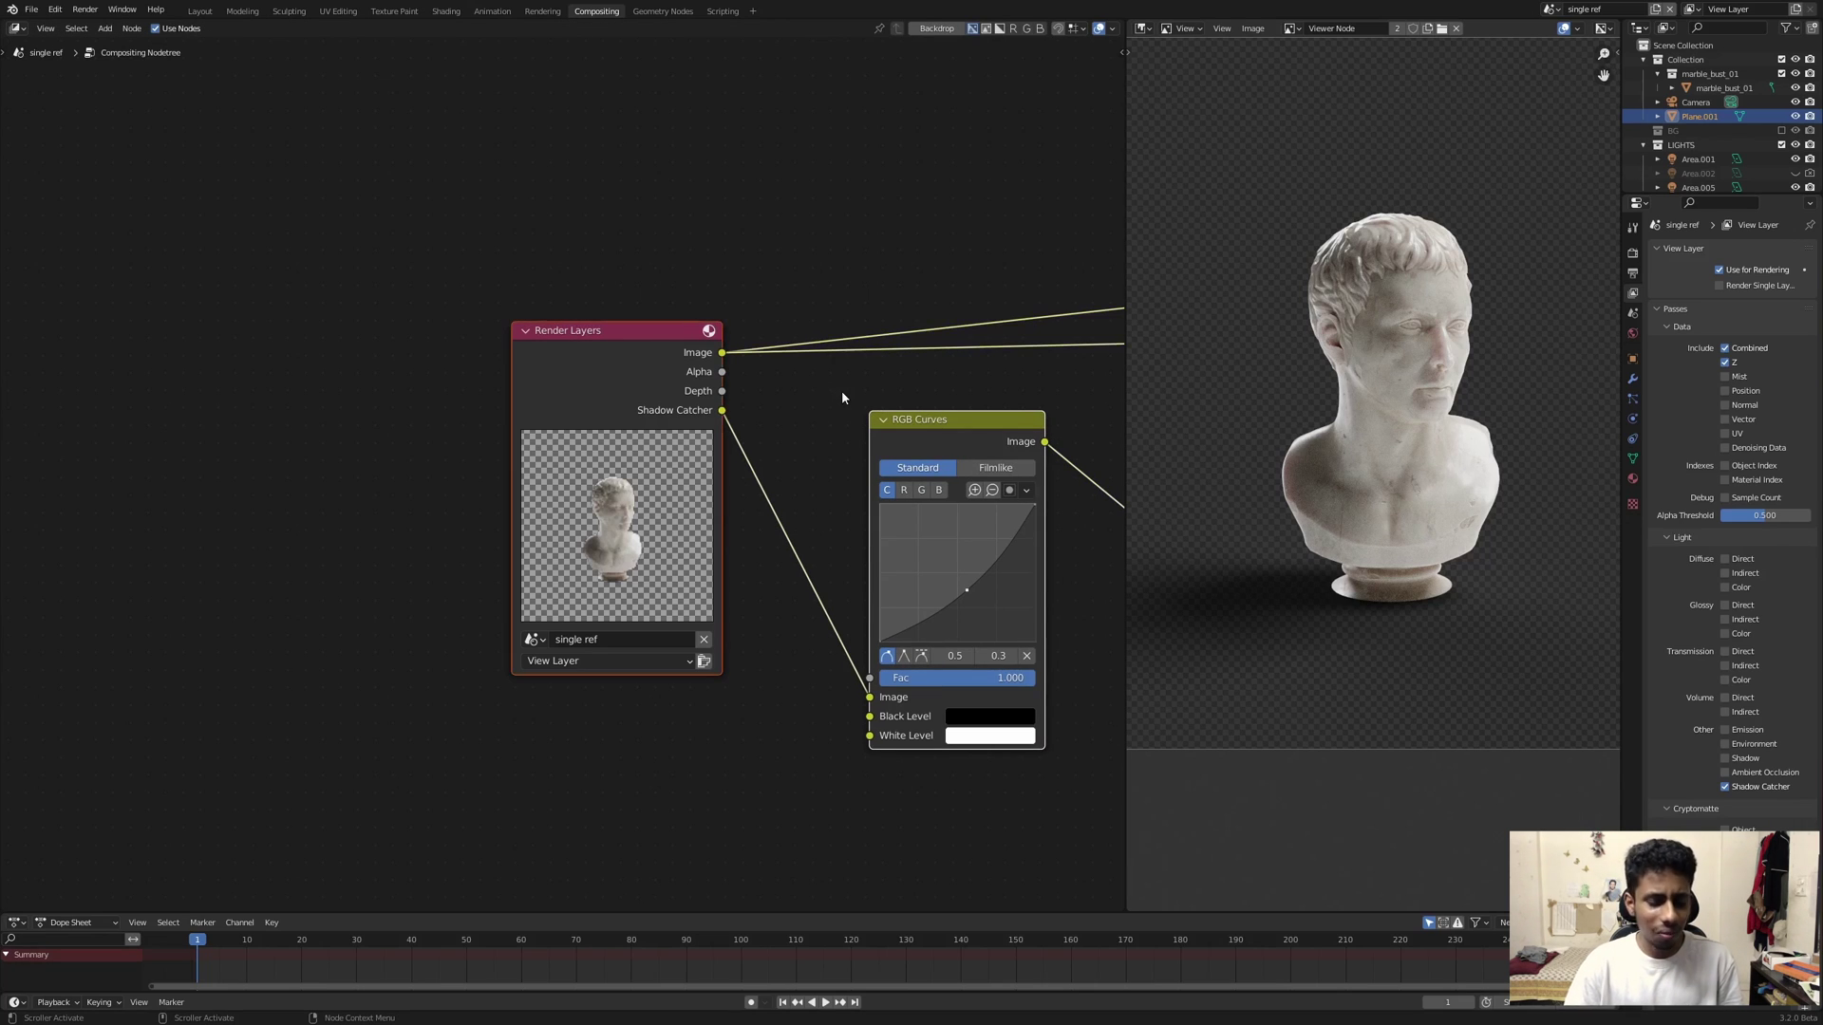
key("x")
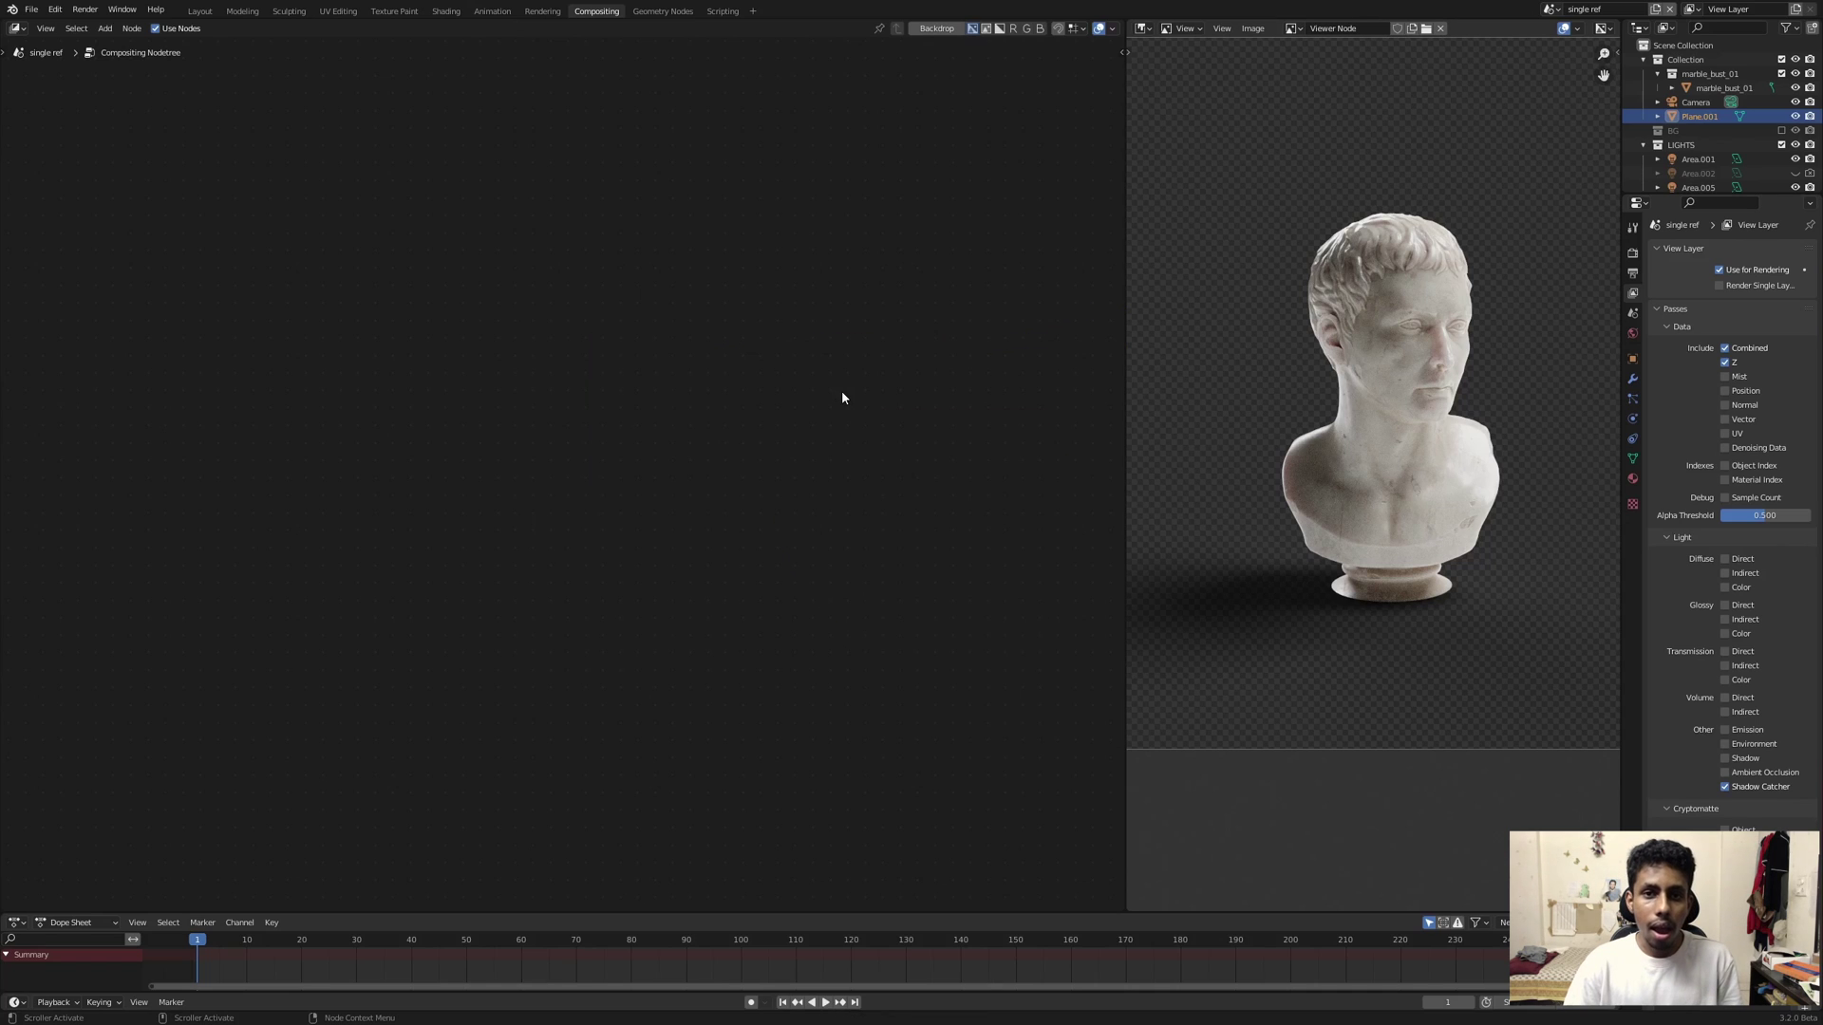
key("shift+a")
left_click(657, 309)
type("ren")
key("Return")
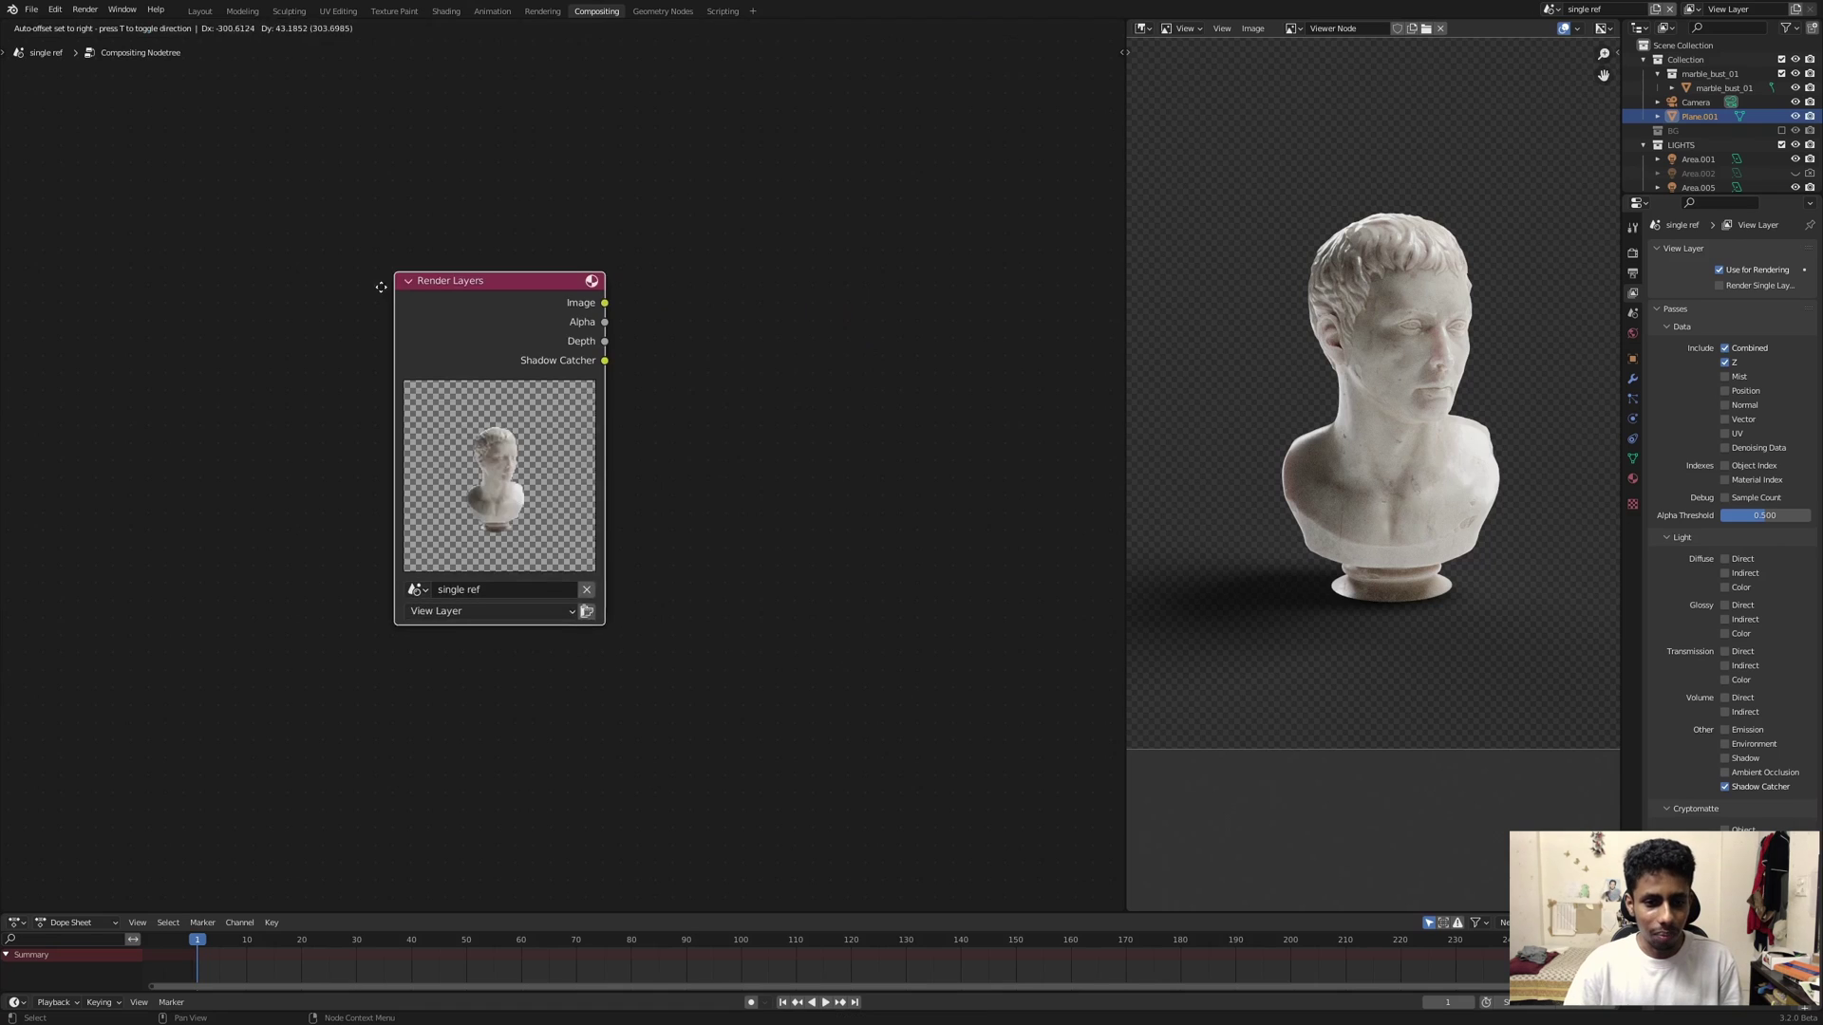
Step: Add a Composite node linked to the Render Layers Image output and place it well beside that node
left_click_drag(585, 300, 774, 310)
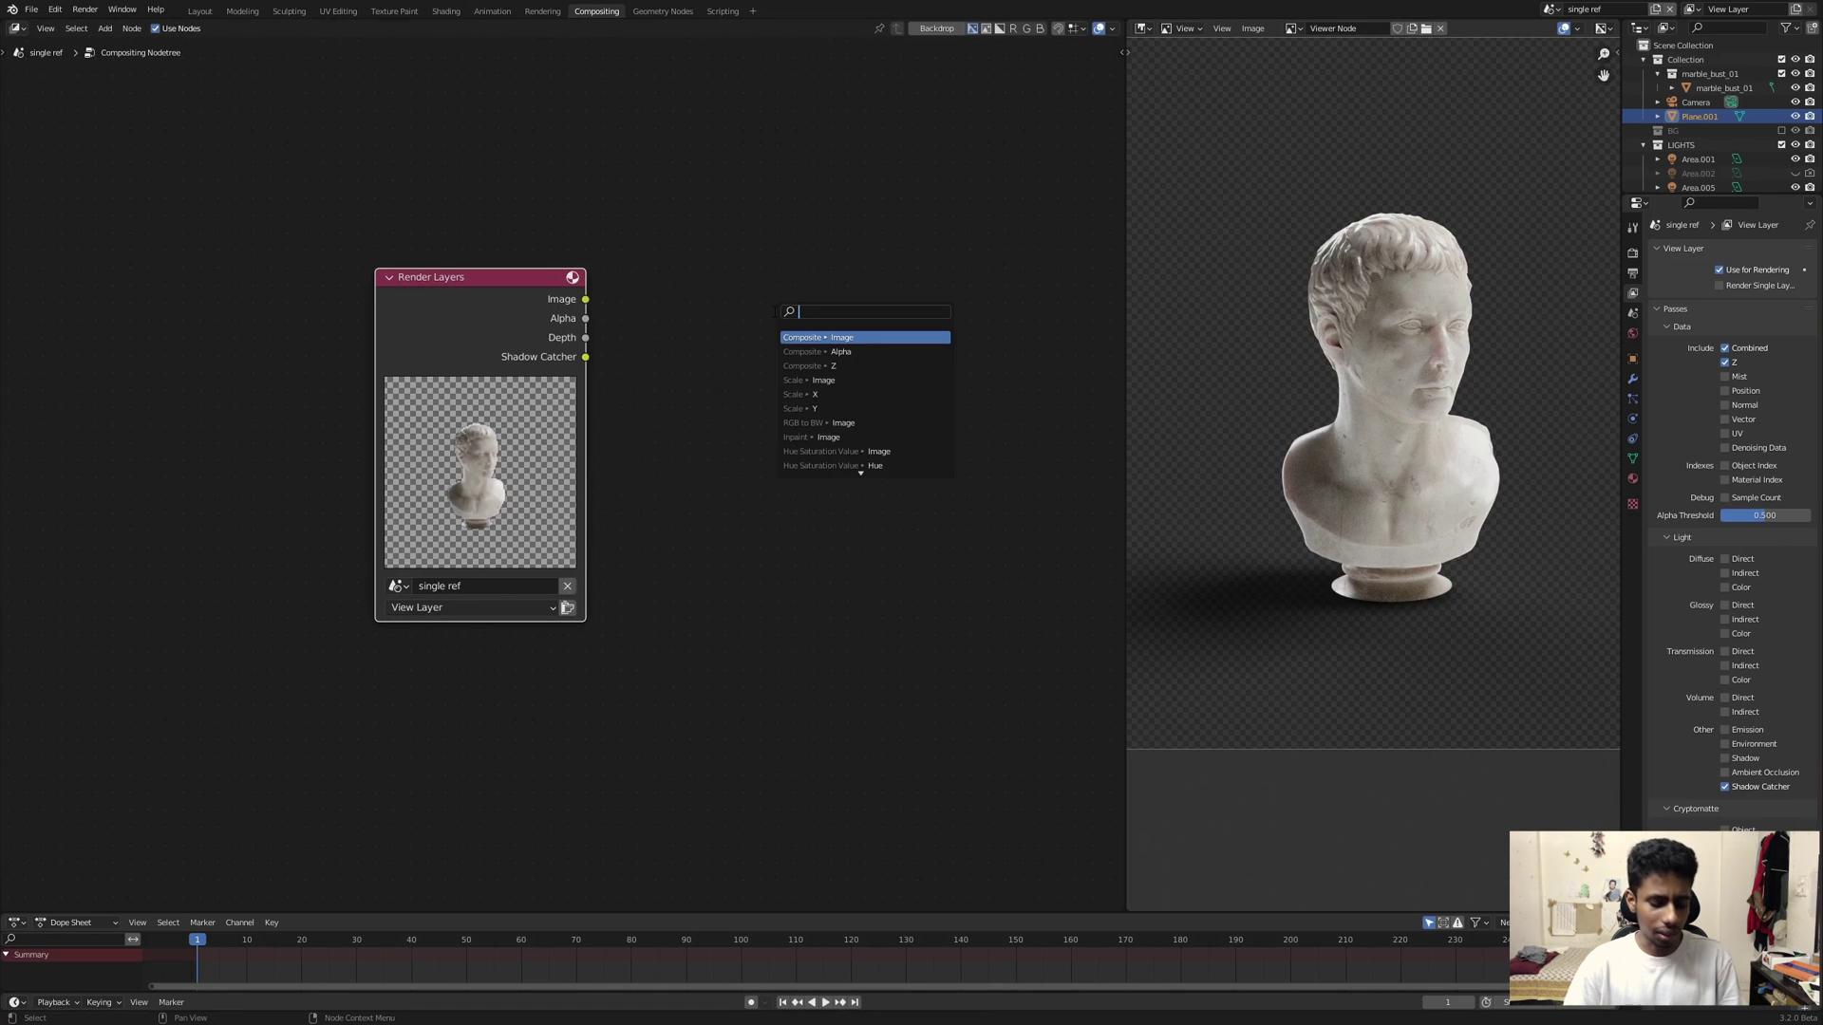
type("co")
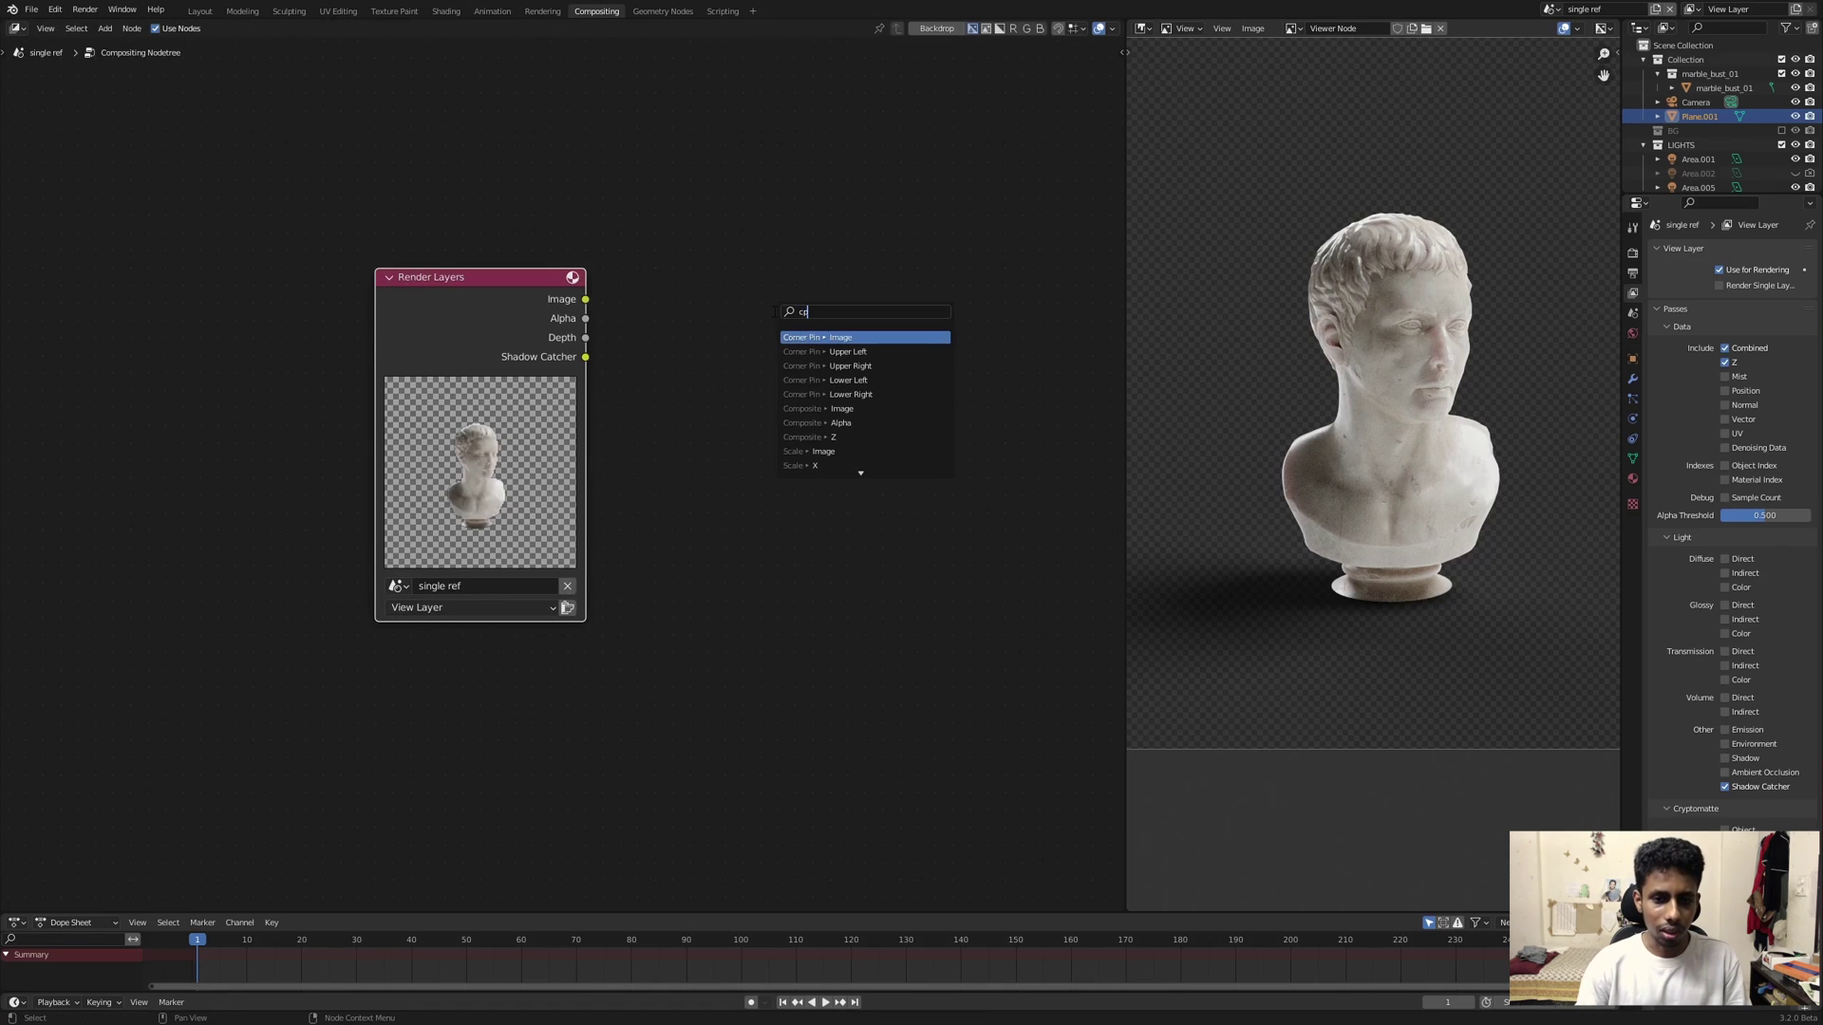
key("BackSpace")
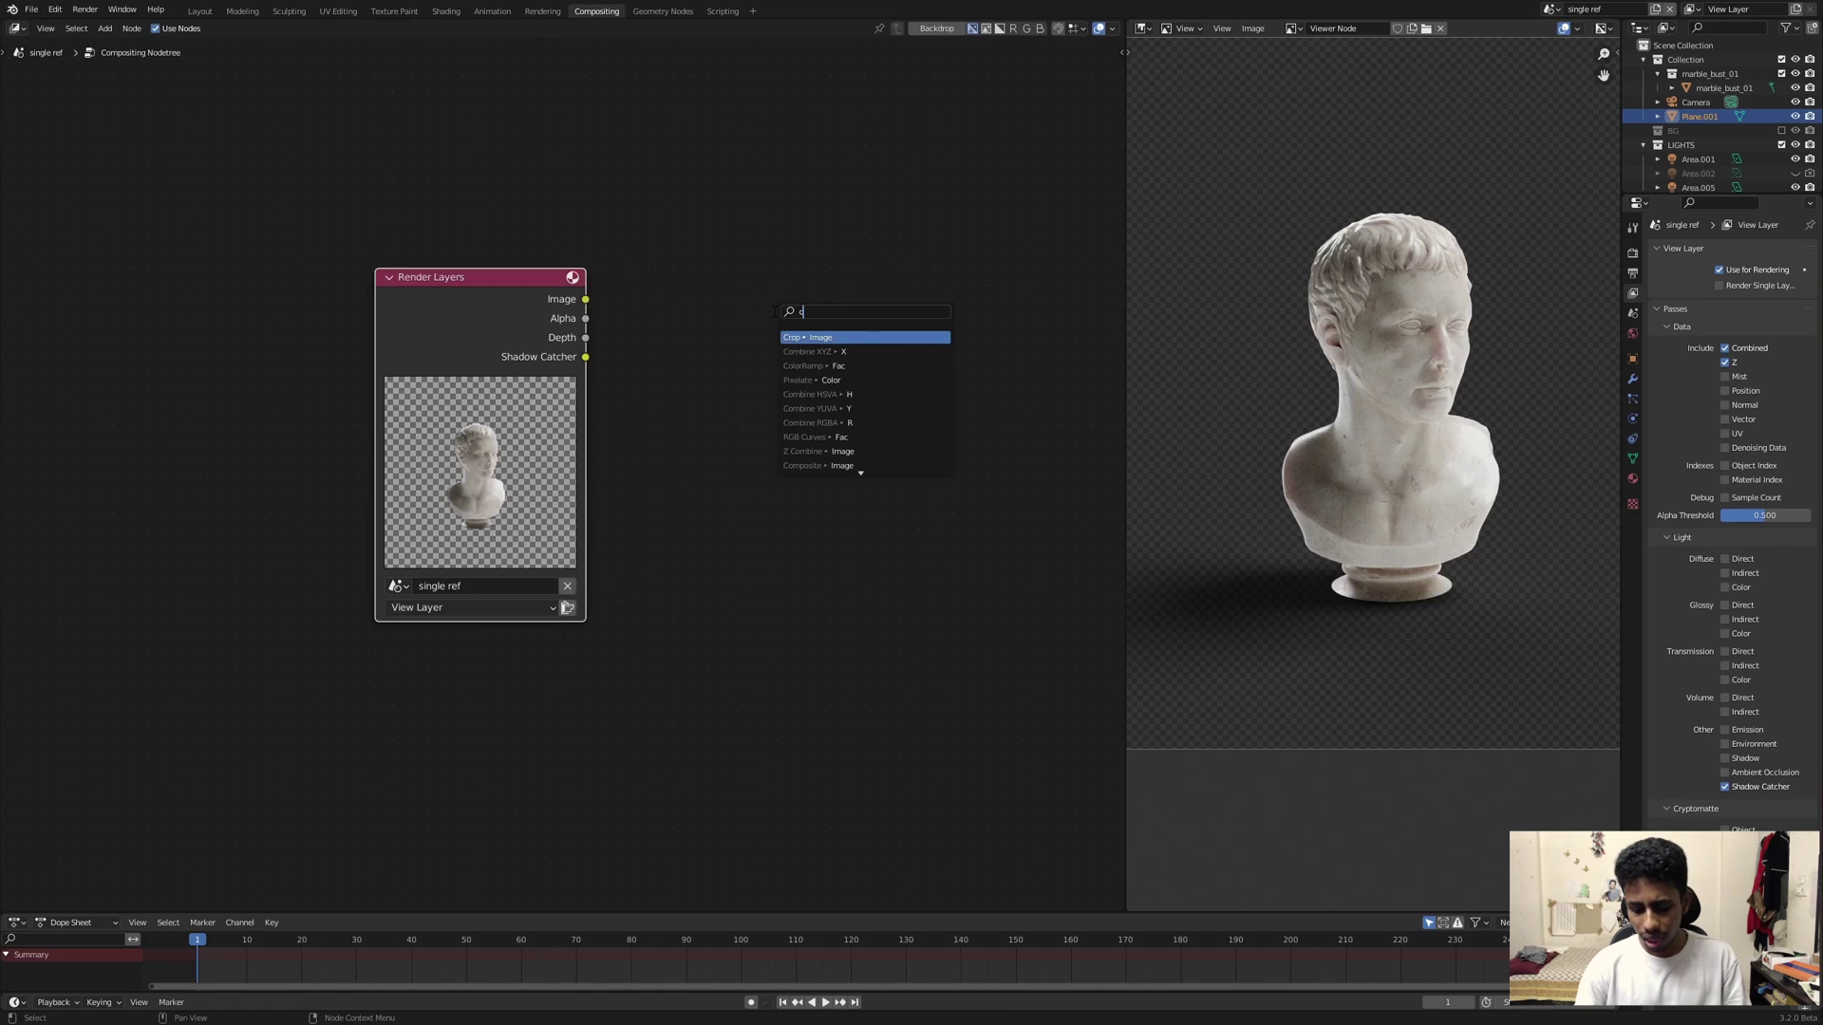
type("om")
key("Down")
key("Down")
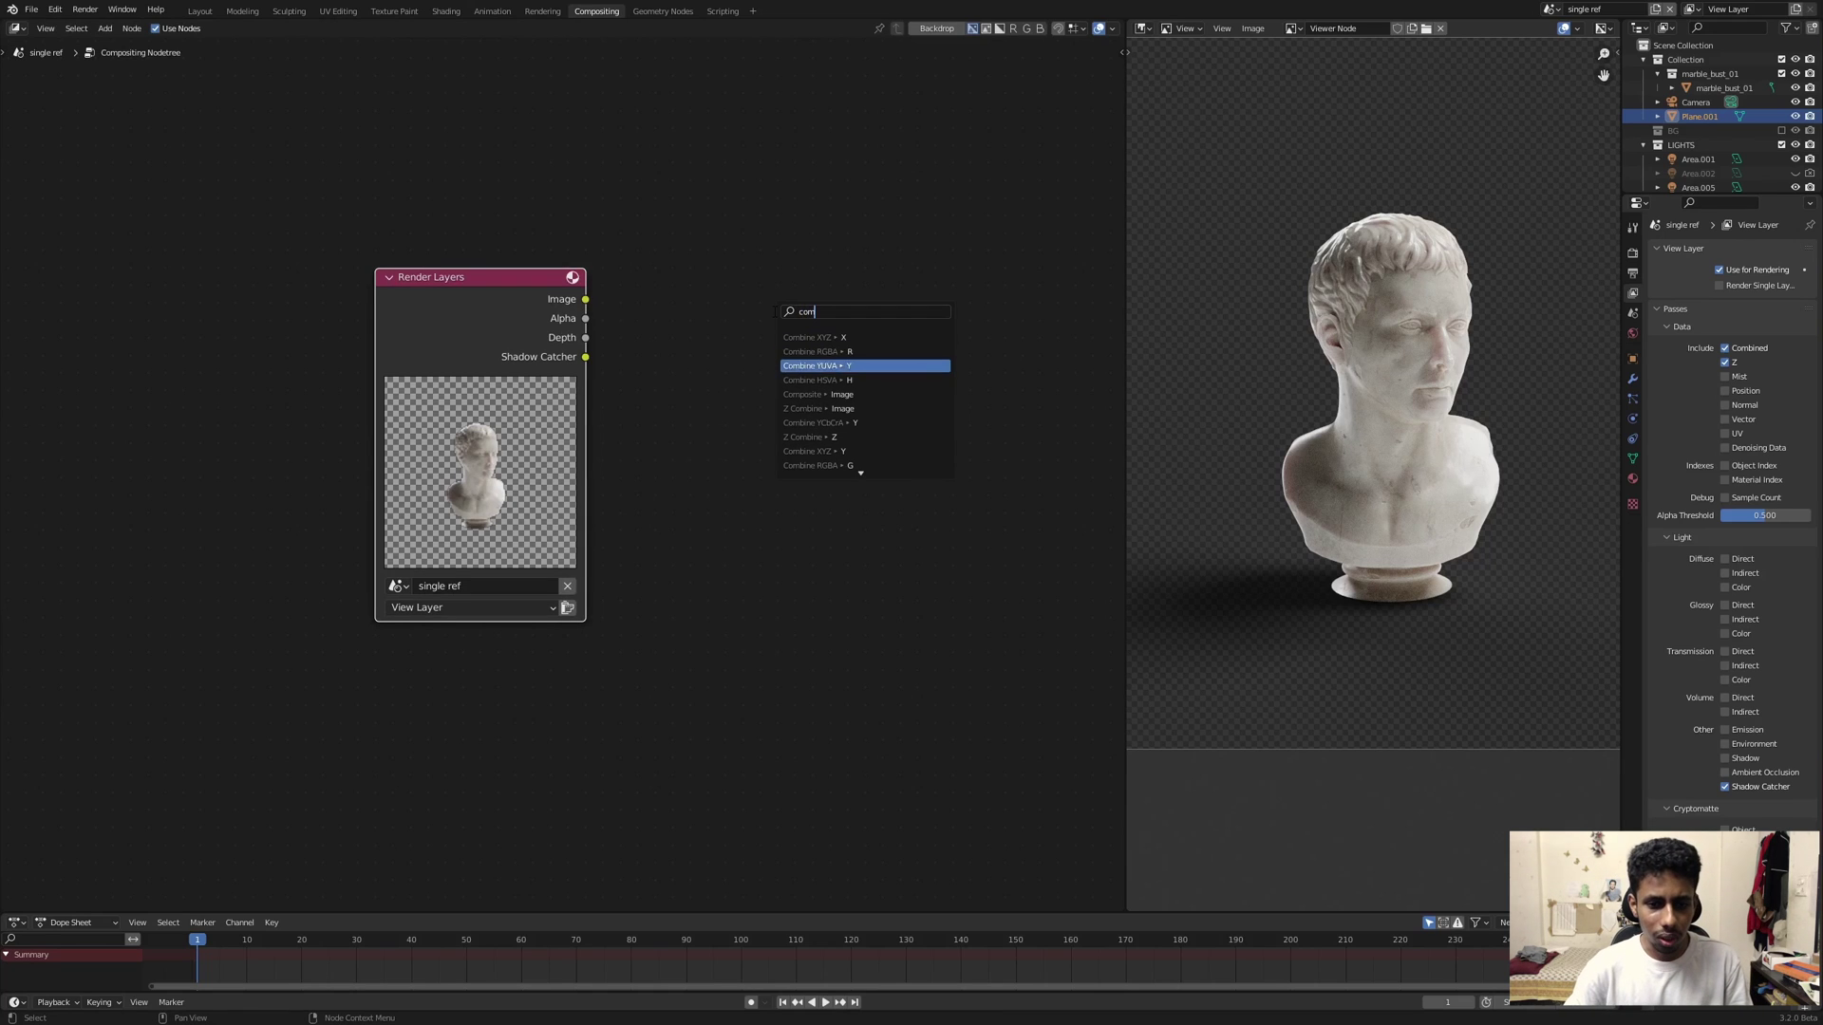
key("Down")
key("Down")
key("Return")
left_click(972, 288)
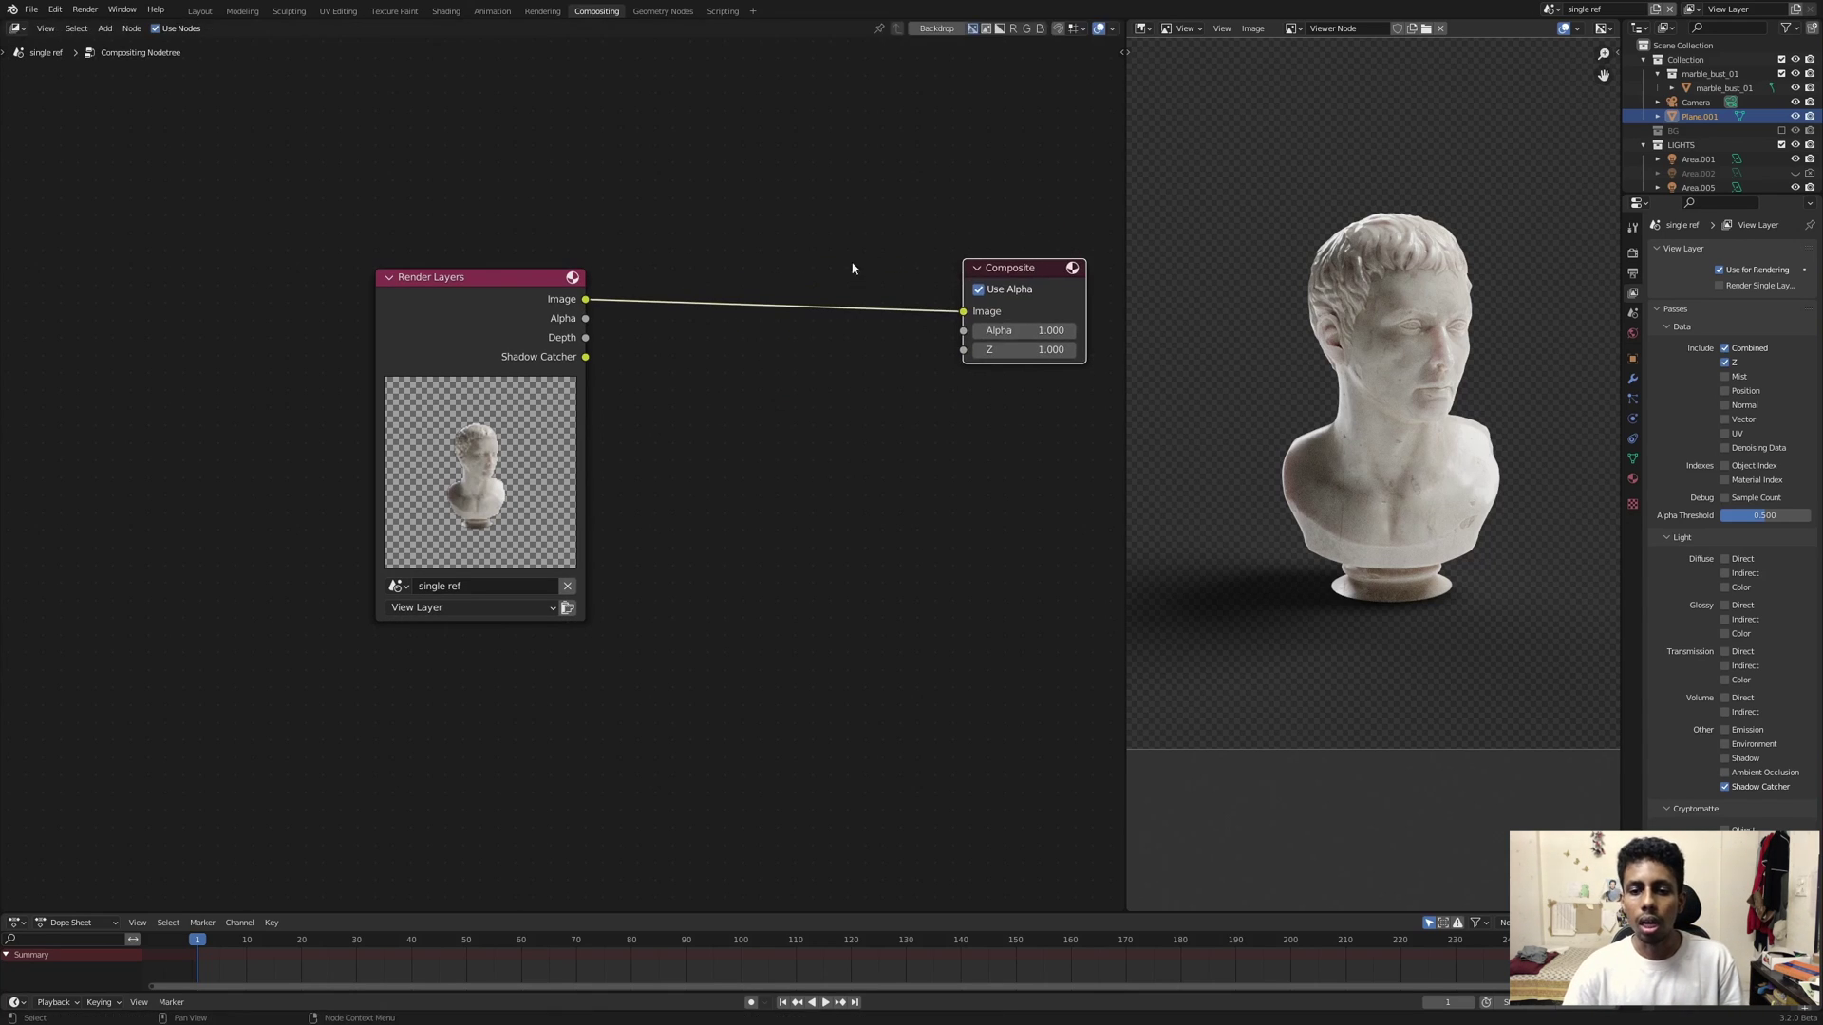
Step: Connect the Render Layers Image output to a Viewer node and place the Viewer below the Composite node
left_click(539, 297, "ctrl+shift")
left_click_drag(672, 302, 976, 394)
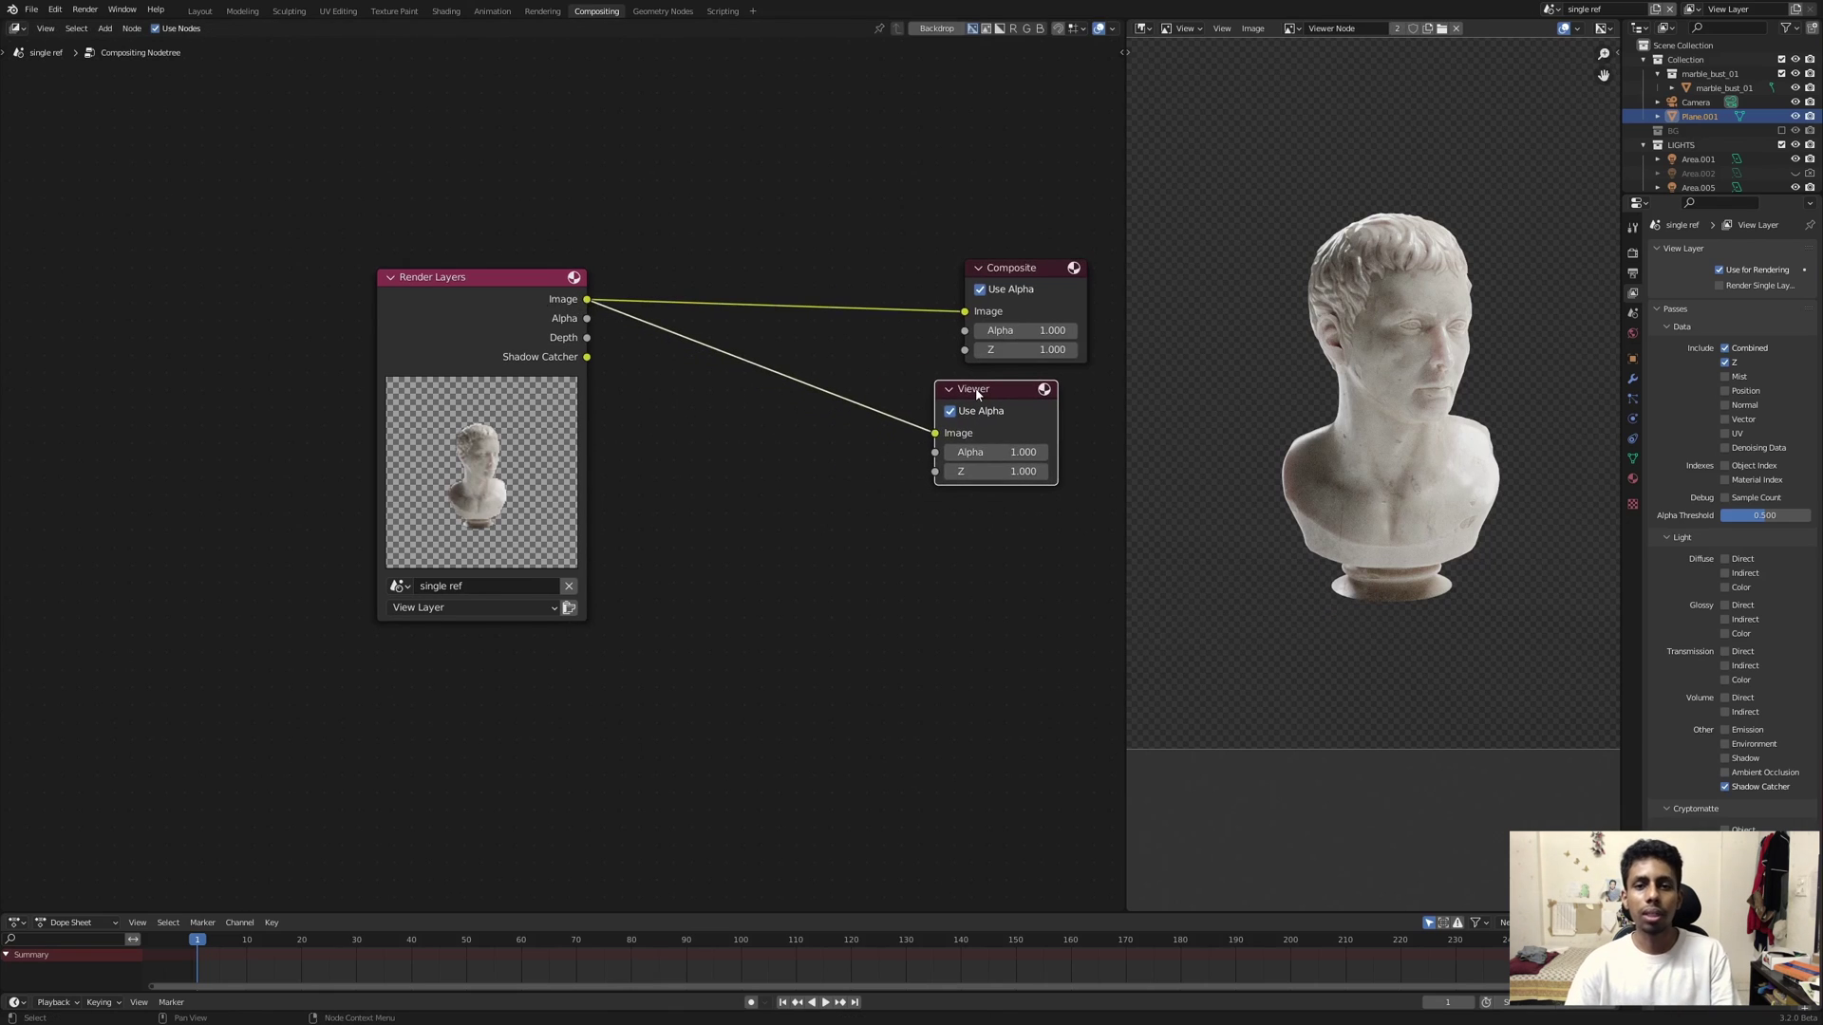
left_click_drag(998, 383, 1030, 384)
Step: Switch to the Layout workspace and show the camera view in Rendered shading
left_click(197, 11)
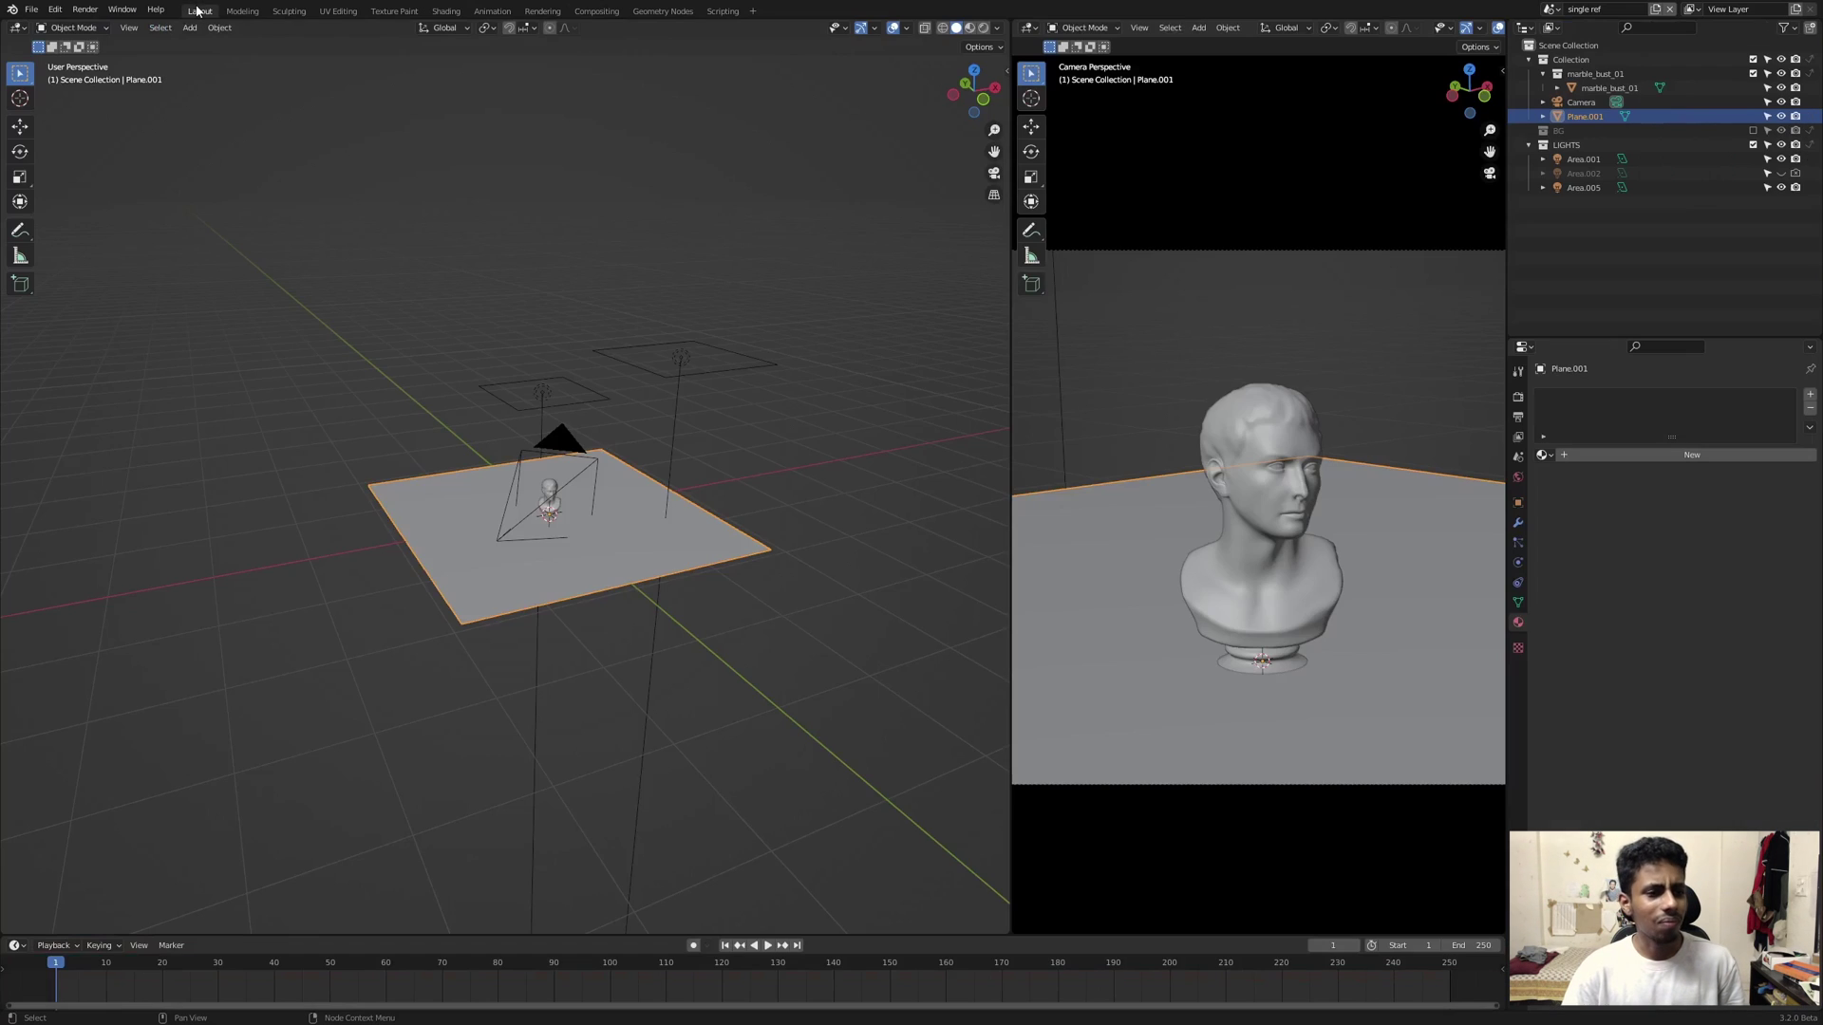
key("z")
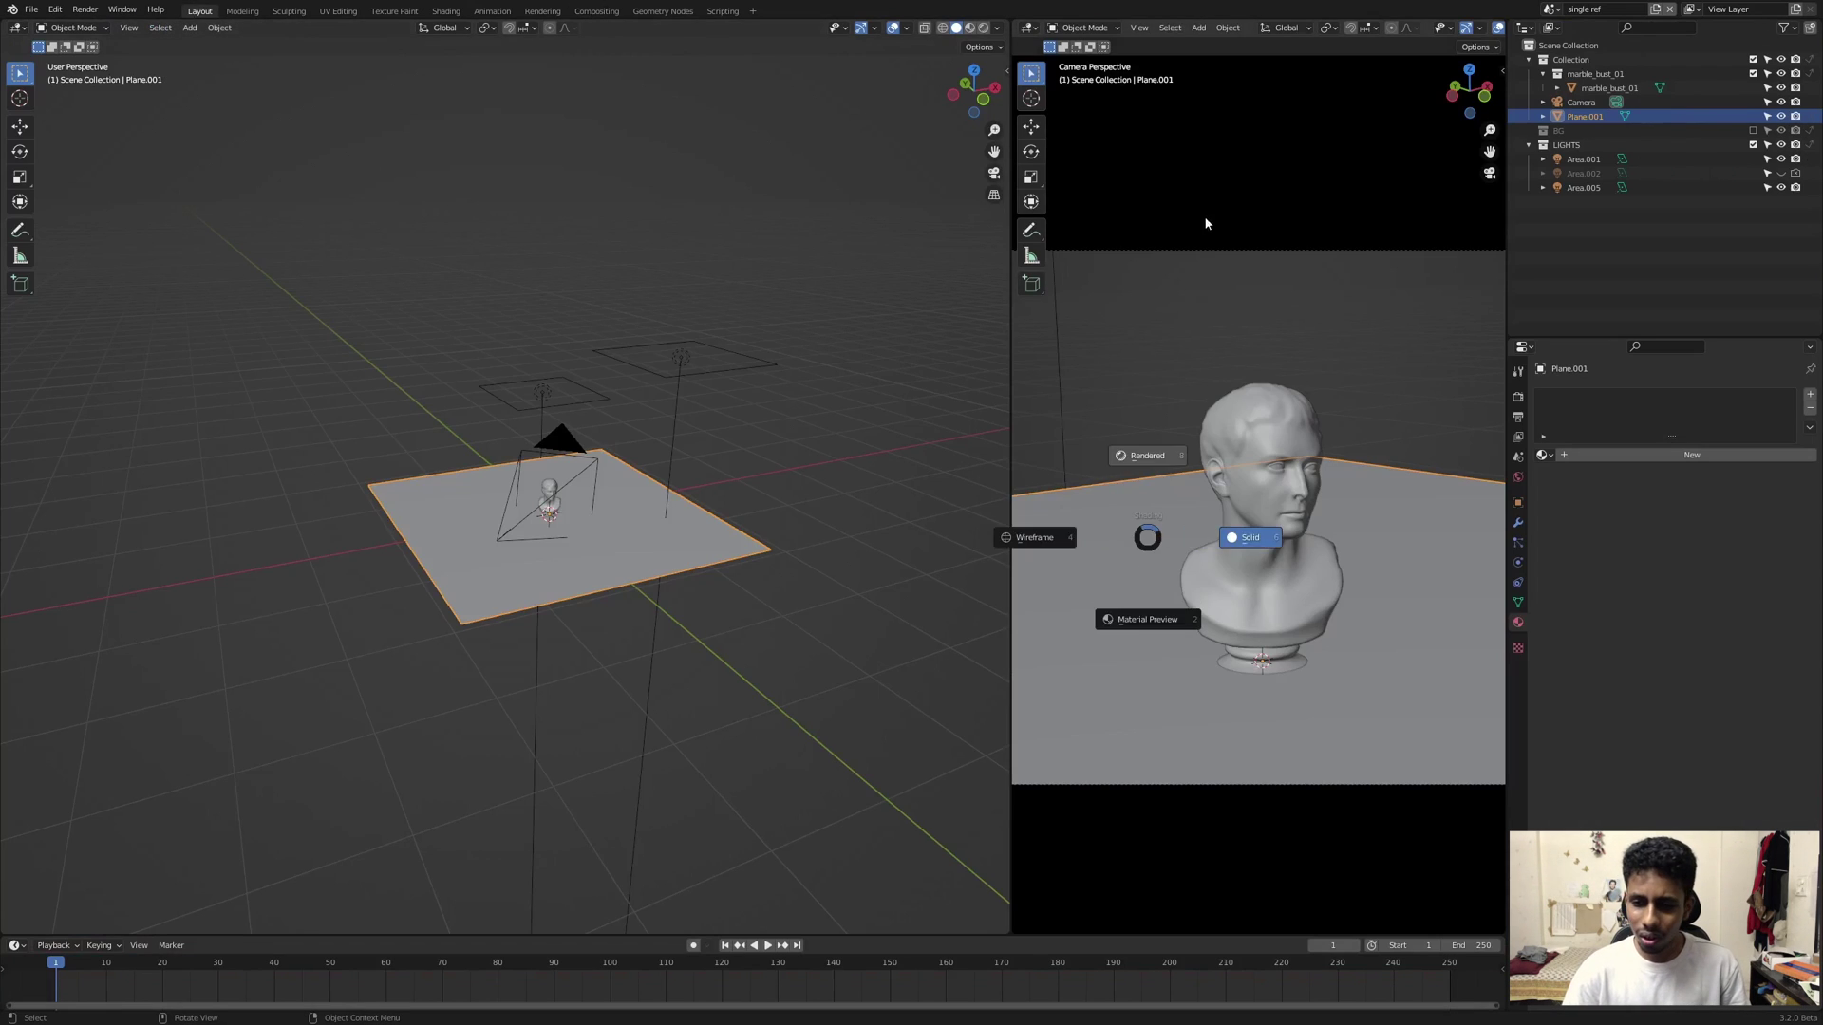
left_click(1206, 223)
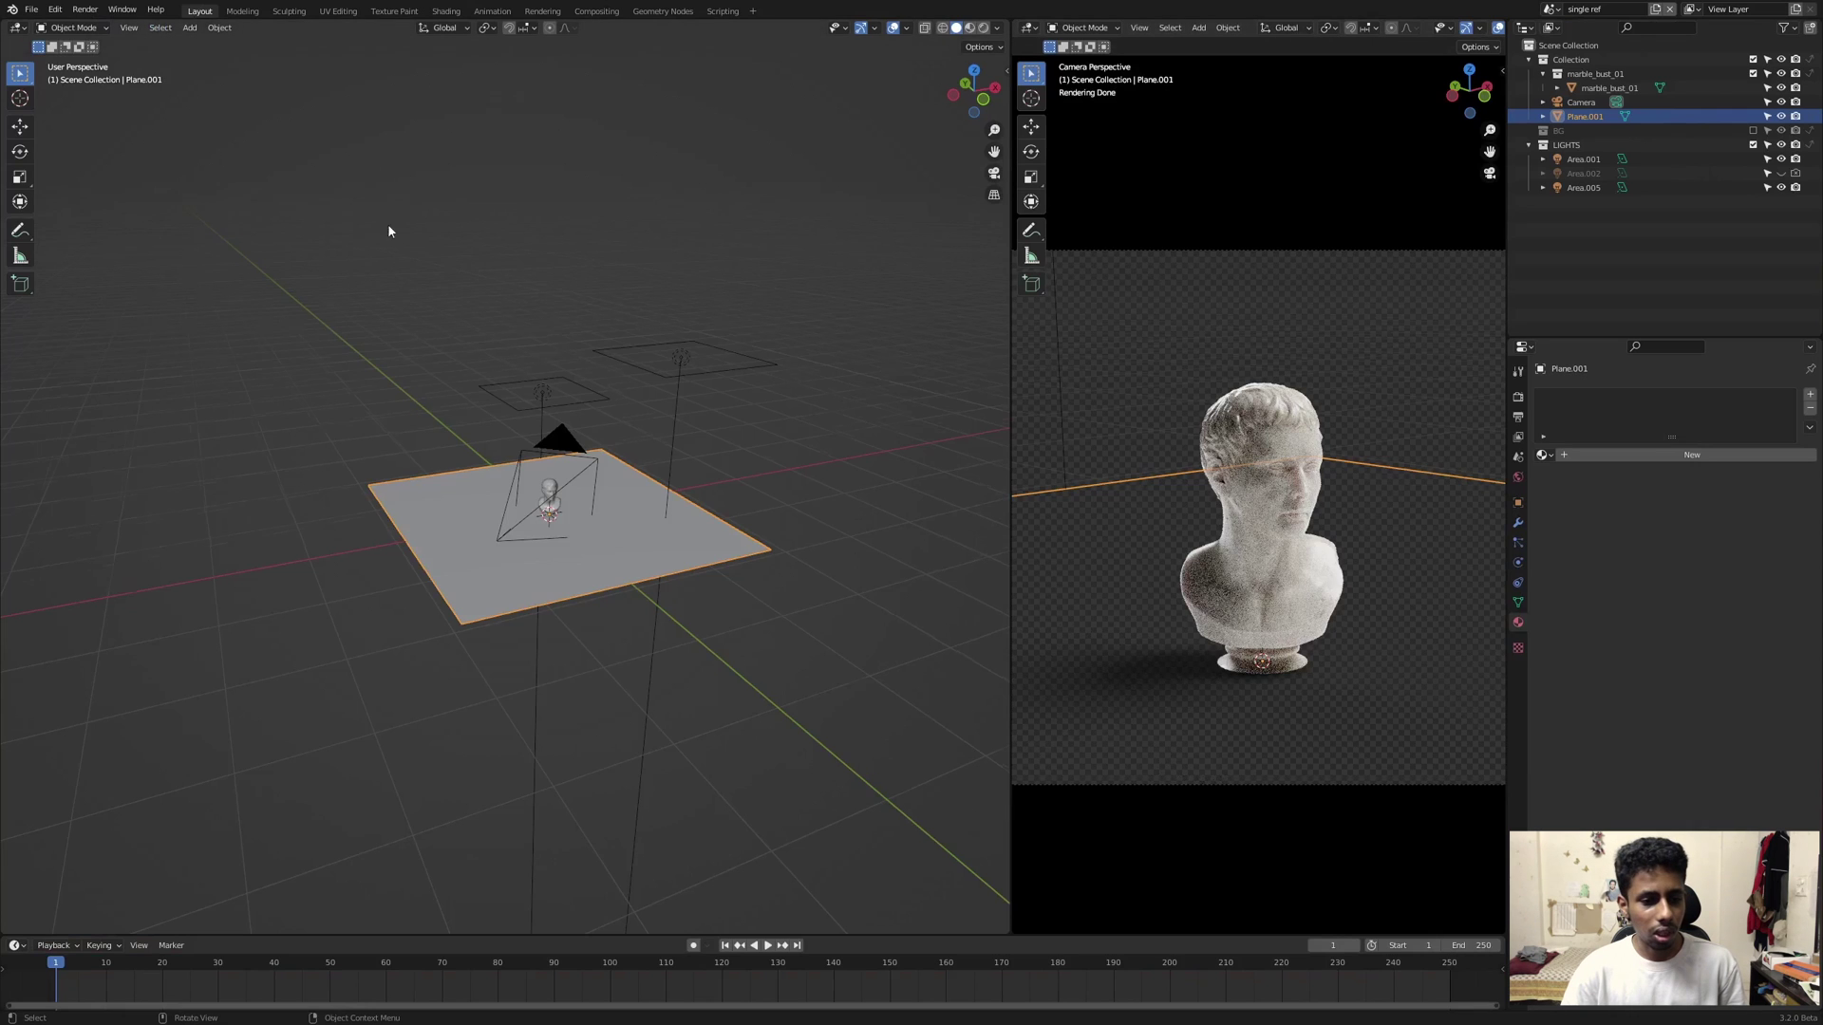
Step: Inspect the area lights and the ground plane's Shadow Catcher visibility setting
middle_click_drag(395, 232, 532, 285)
left_click(712, 397)
left_click(507, 377)
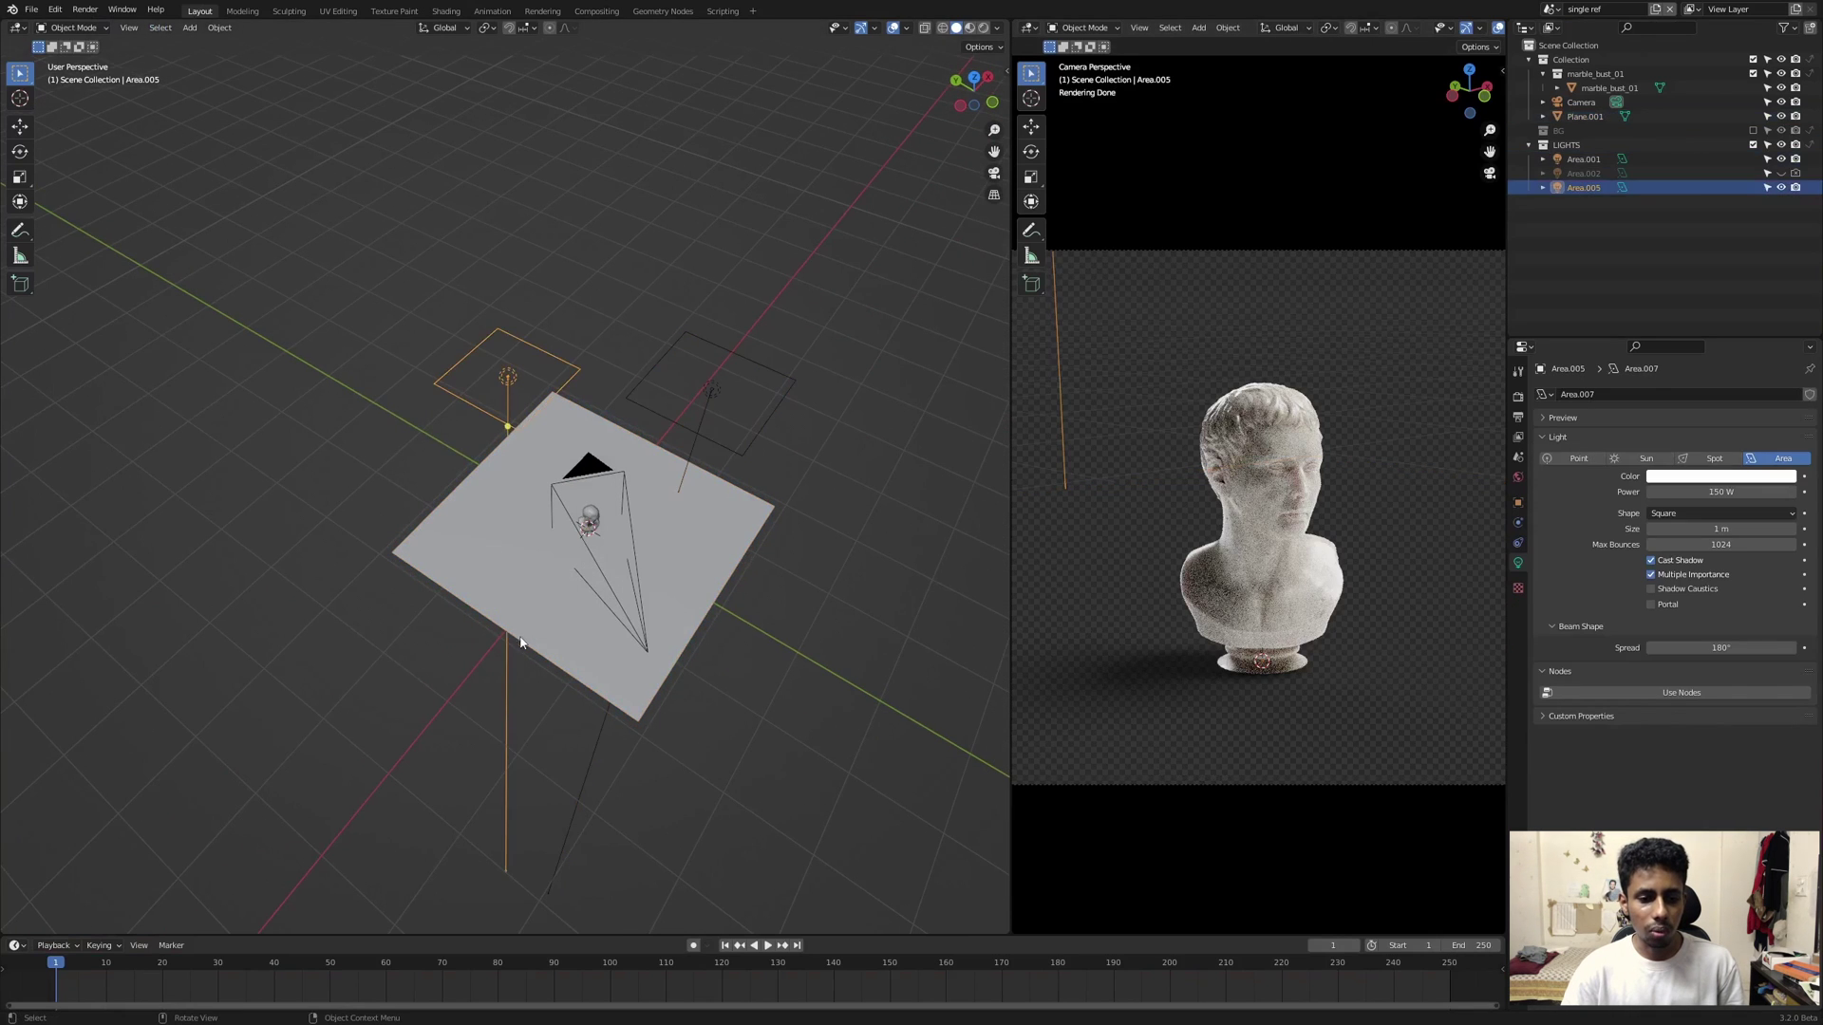
left_click(532, 641)
scroll(532, 641, "up", 3)
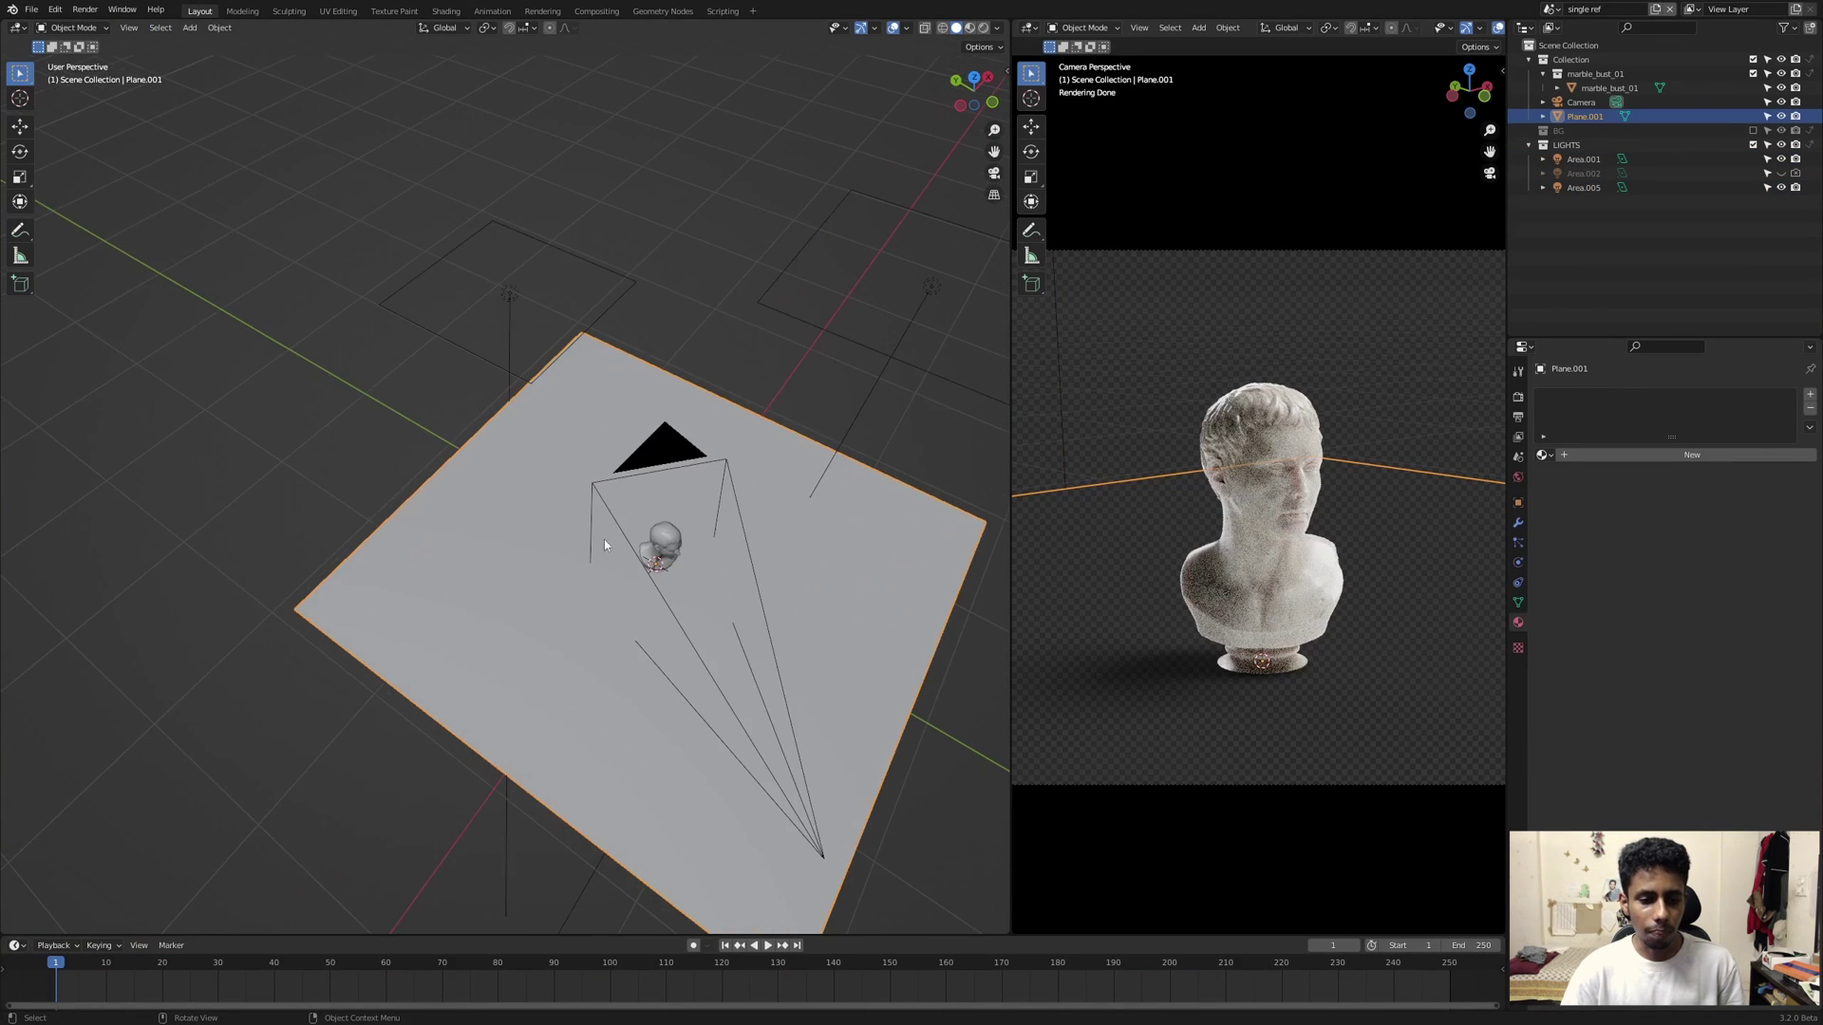
left_click(1518, 502)
scroll(1570, 749, "down", 2)
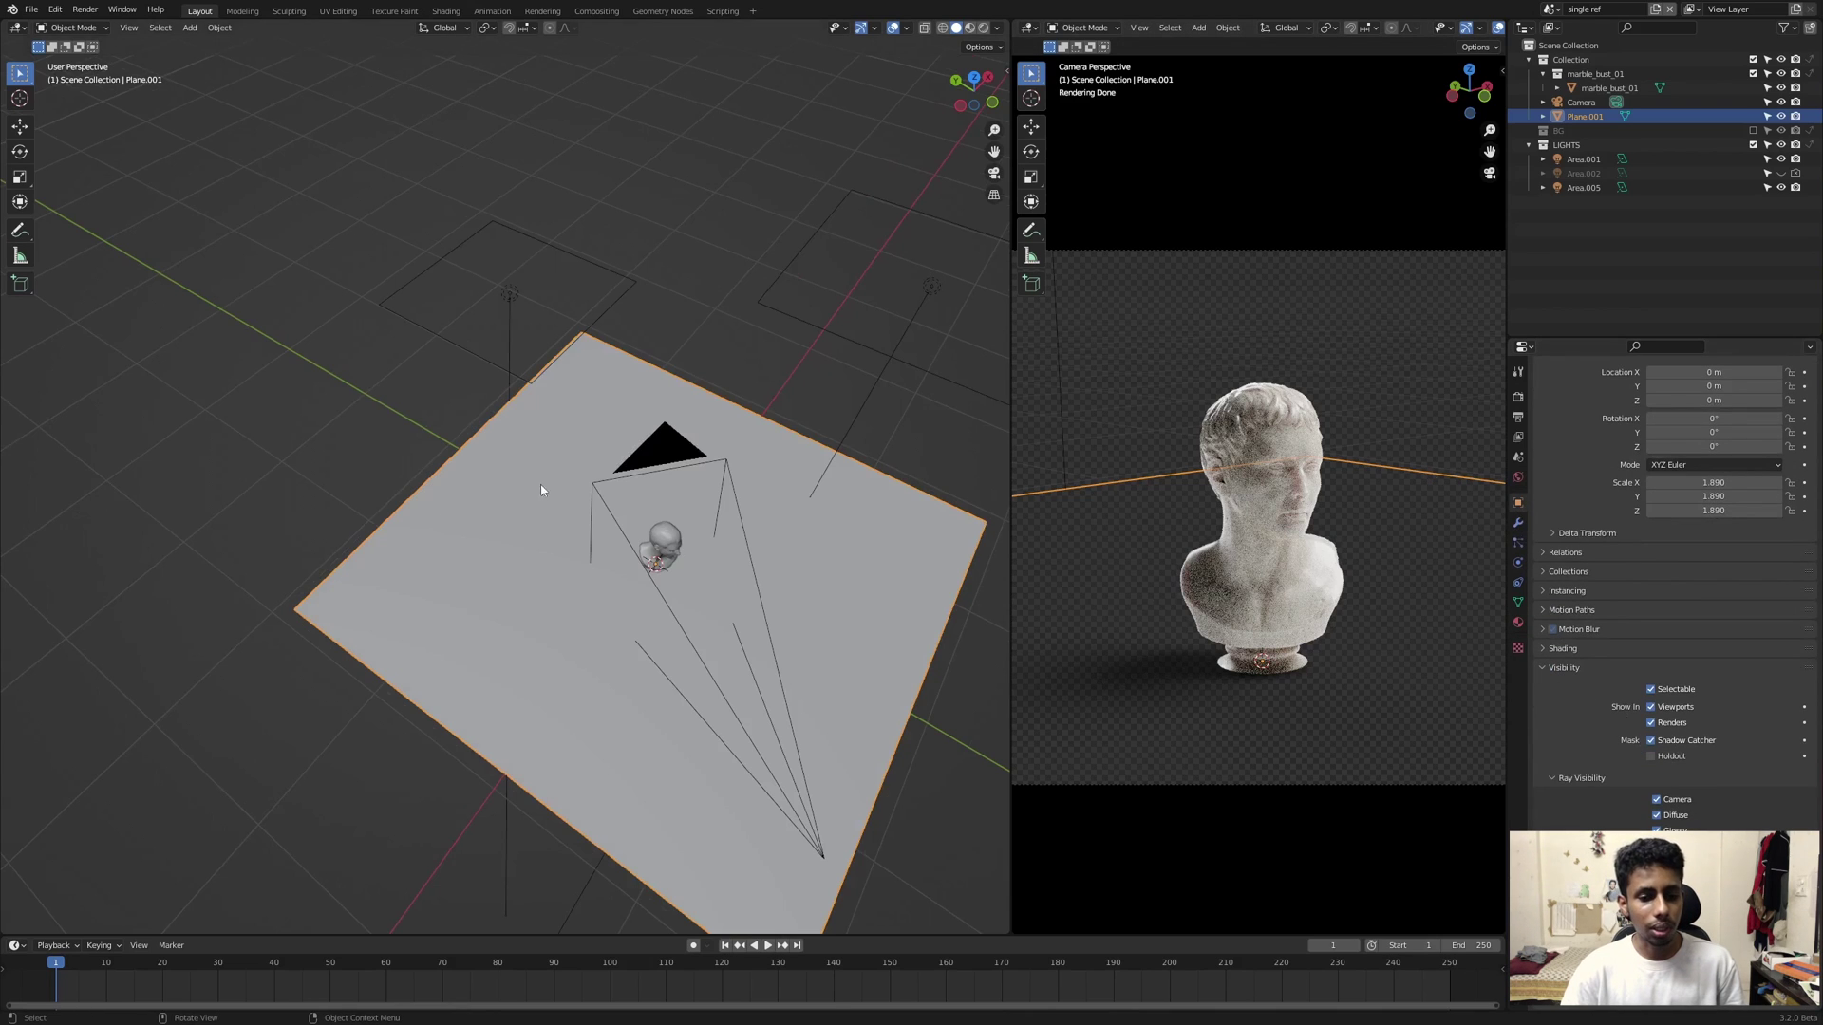
Step: Examine the camera and the marble bust standing on the plane in the 3D scene
left_click(674, 452)
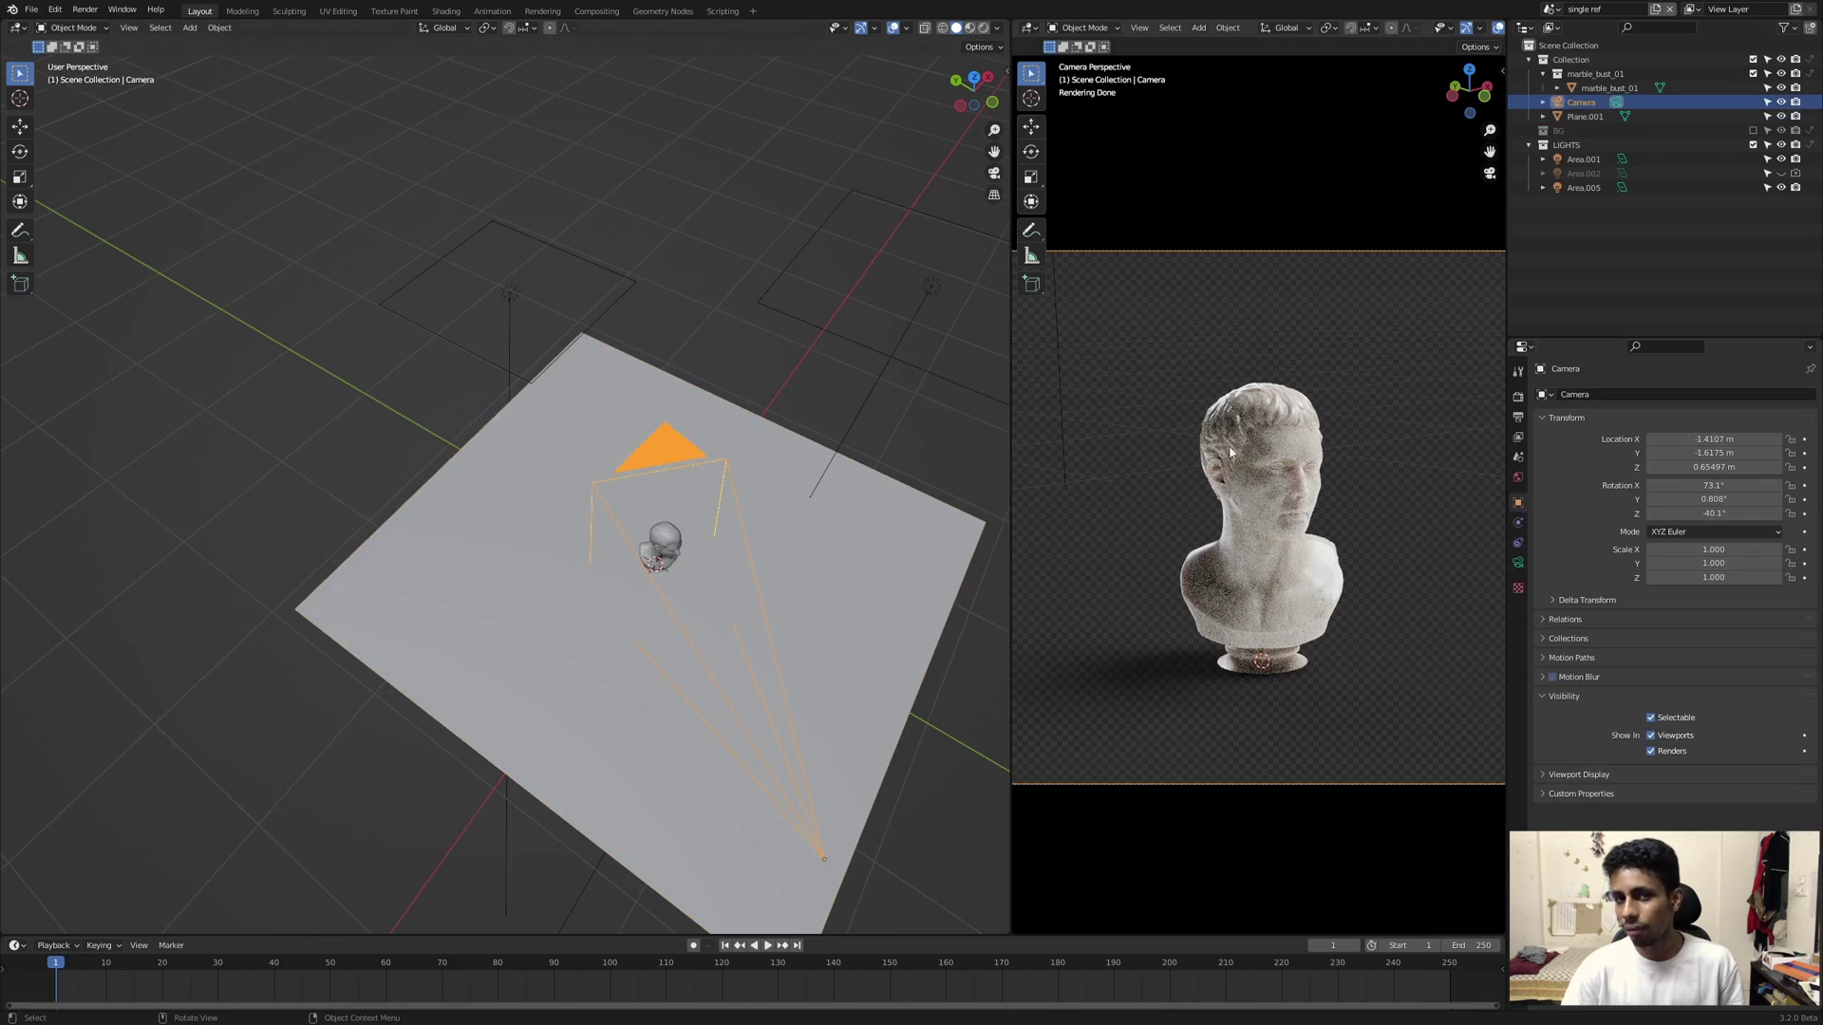
left_click(666, 563)
middle_click_drag(666, 558, 669, 237)
scroll(589, 516, "up", 3)
scroll(630, 496, "up", 3)
scroll(670, 237, "down", 6)
left_click(675, 228)
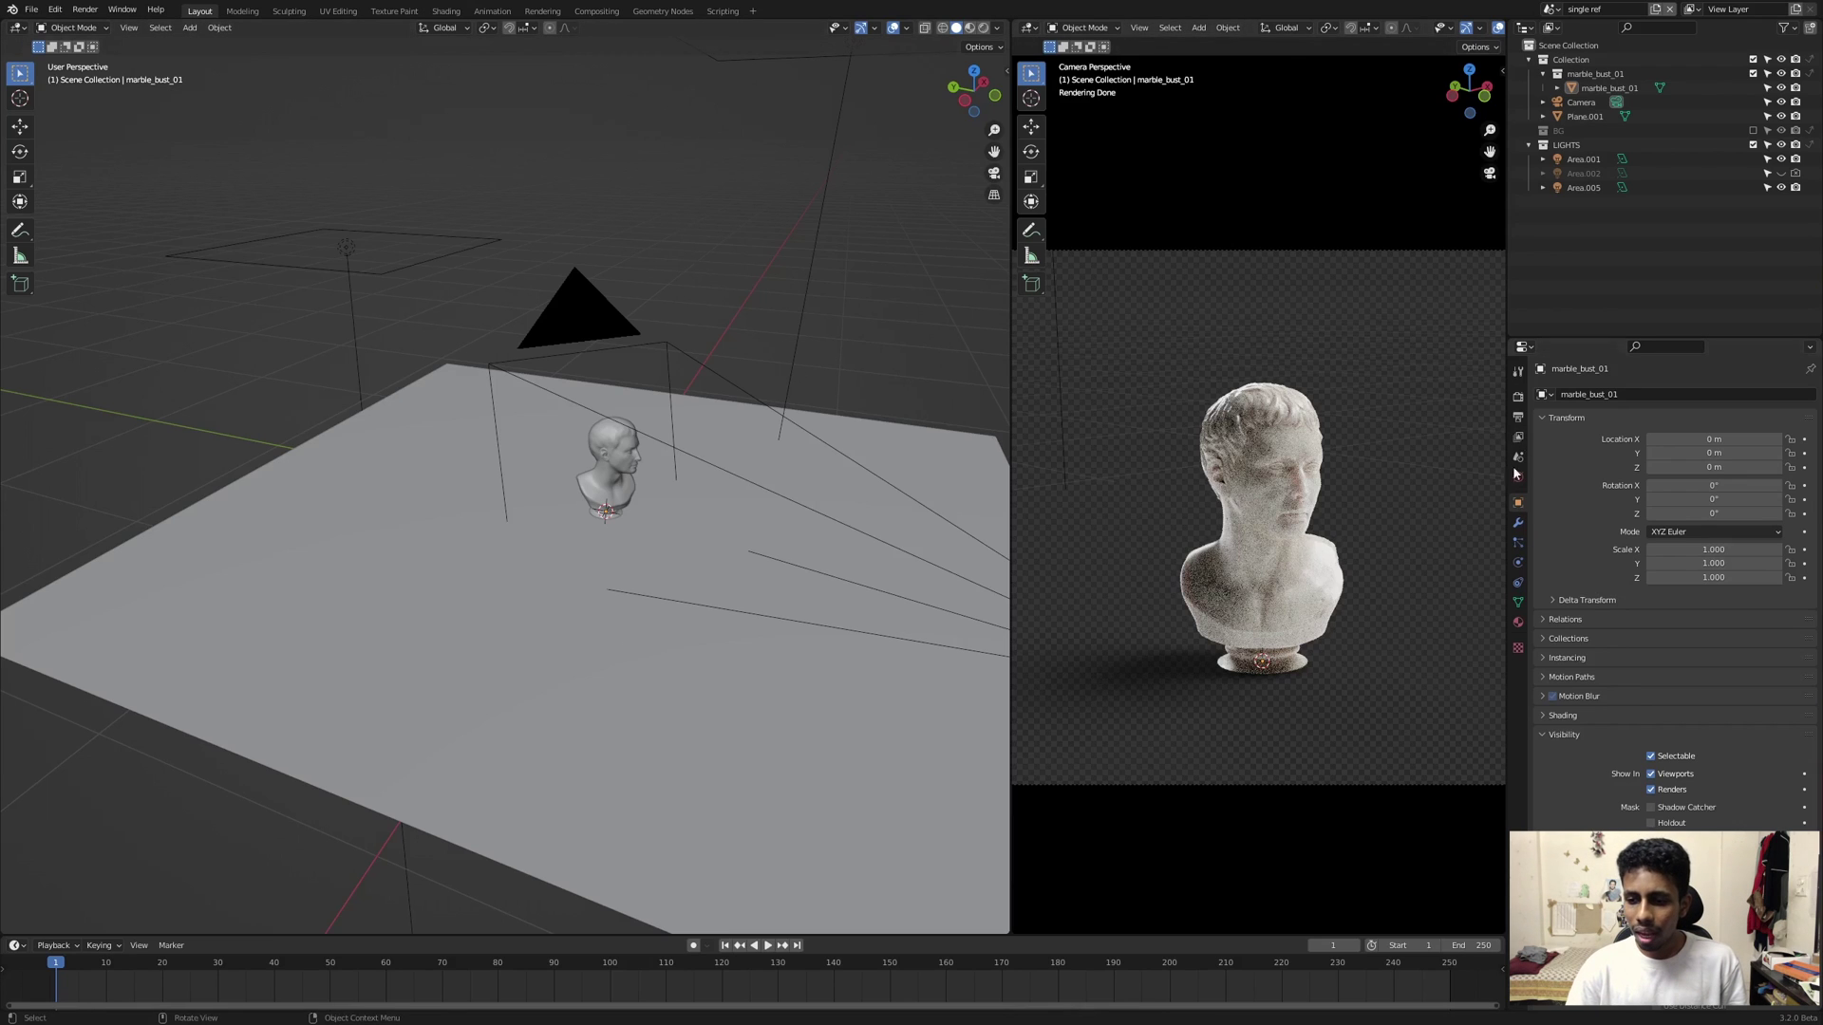
Step: Check the view layer's Shadow Catcher pass and the Cycles render and film settings
left_click(1518, 437)
scroll(1655, 816, "down", 3)
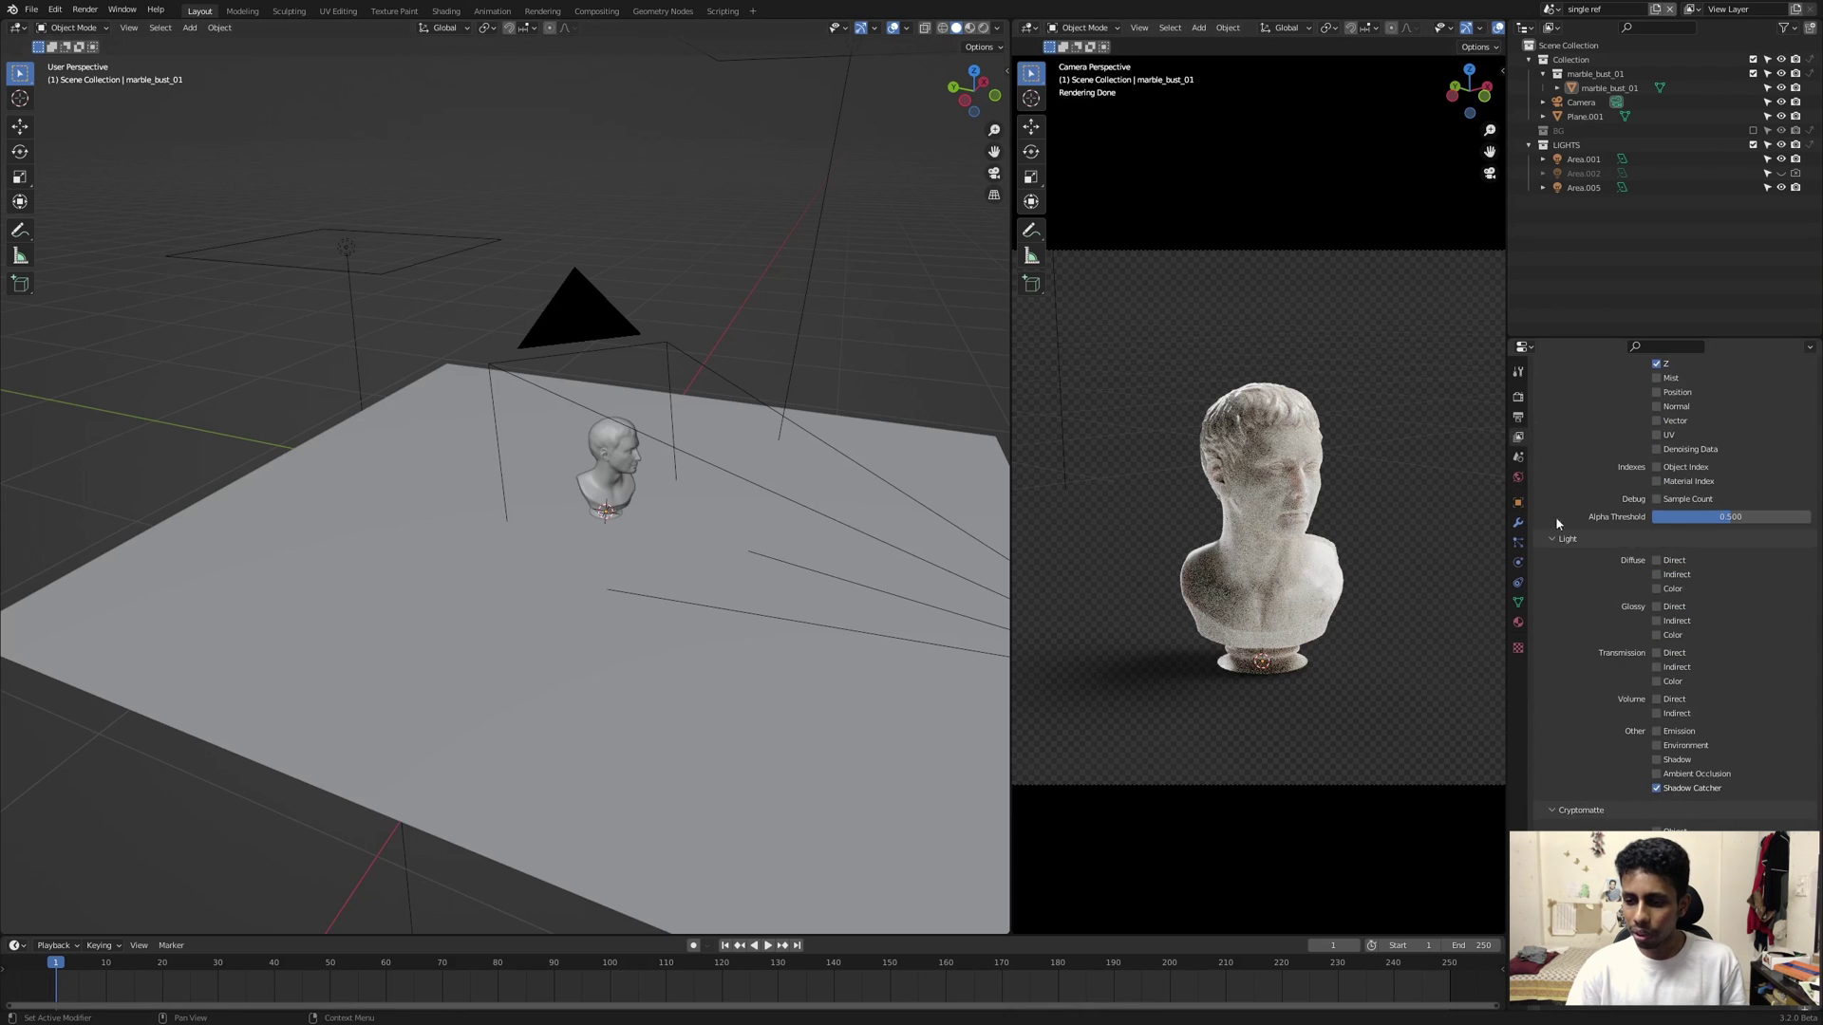
left_click(1518, 397)
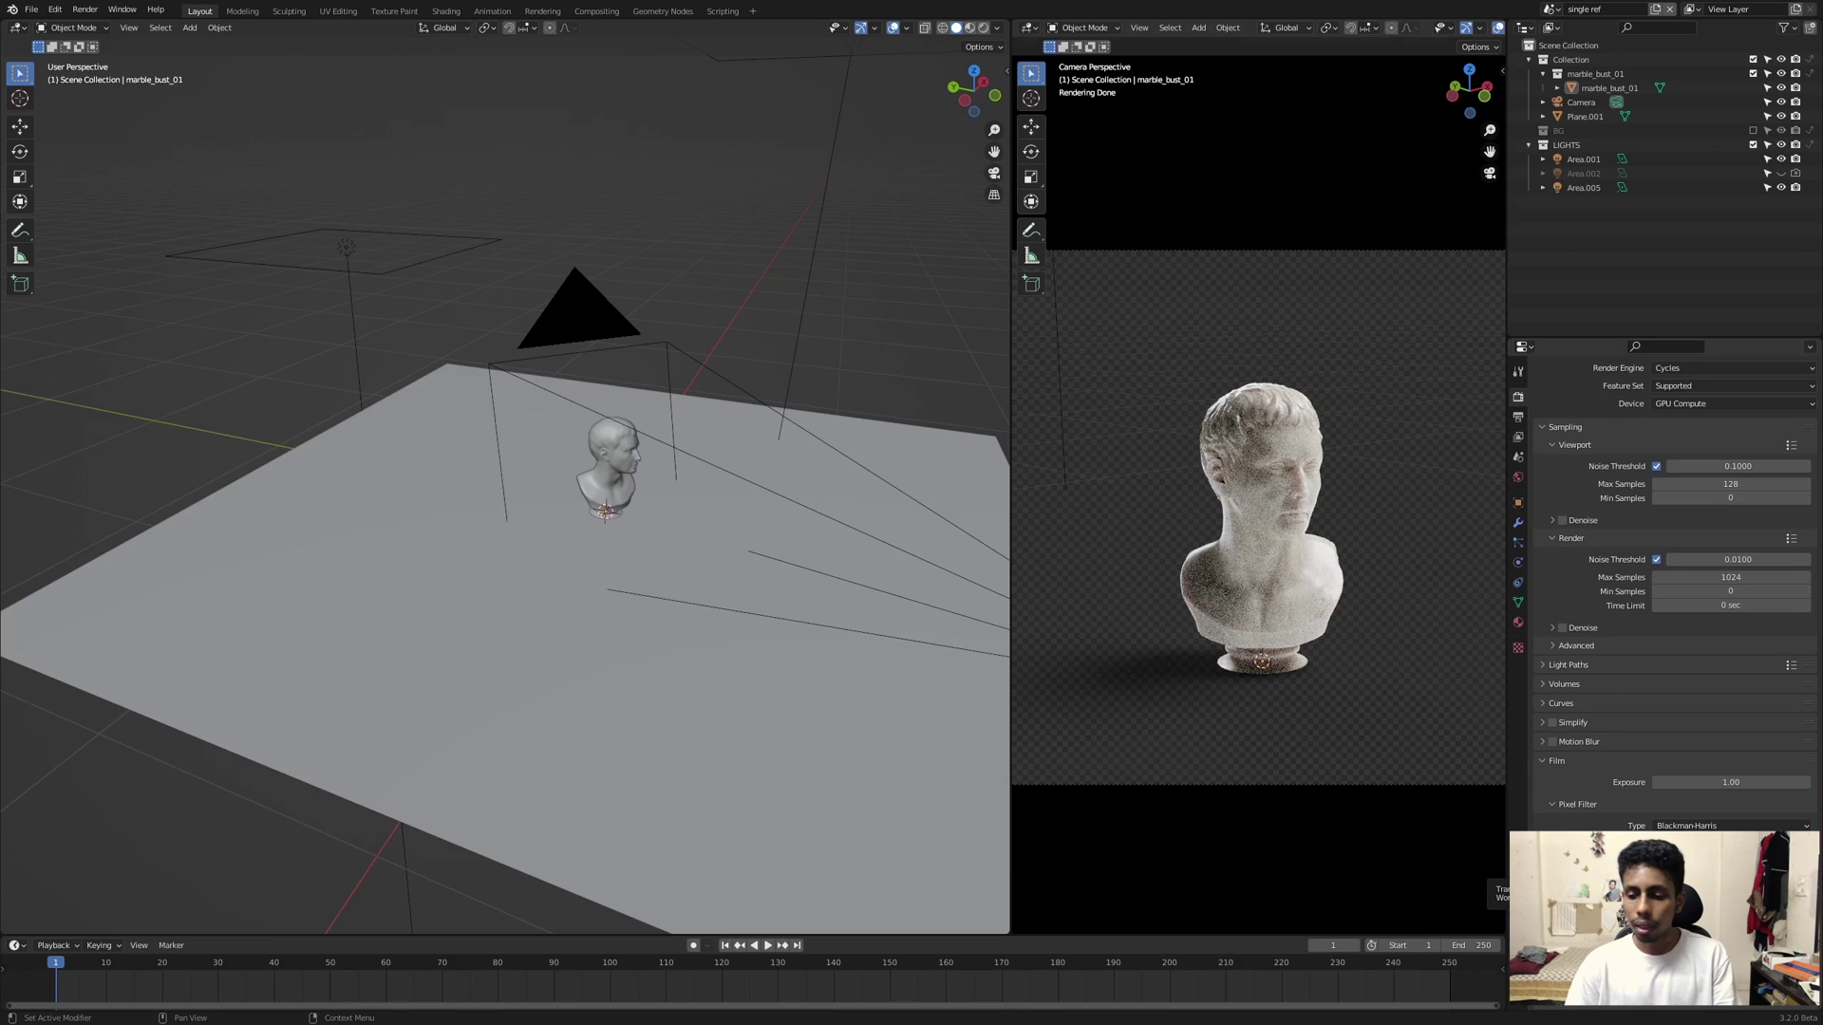
Step: Return the camera view to Solid shading, render the image, and close the render window
key("z")
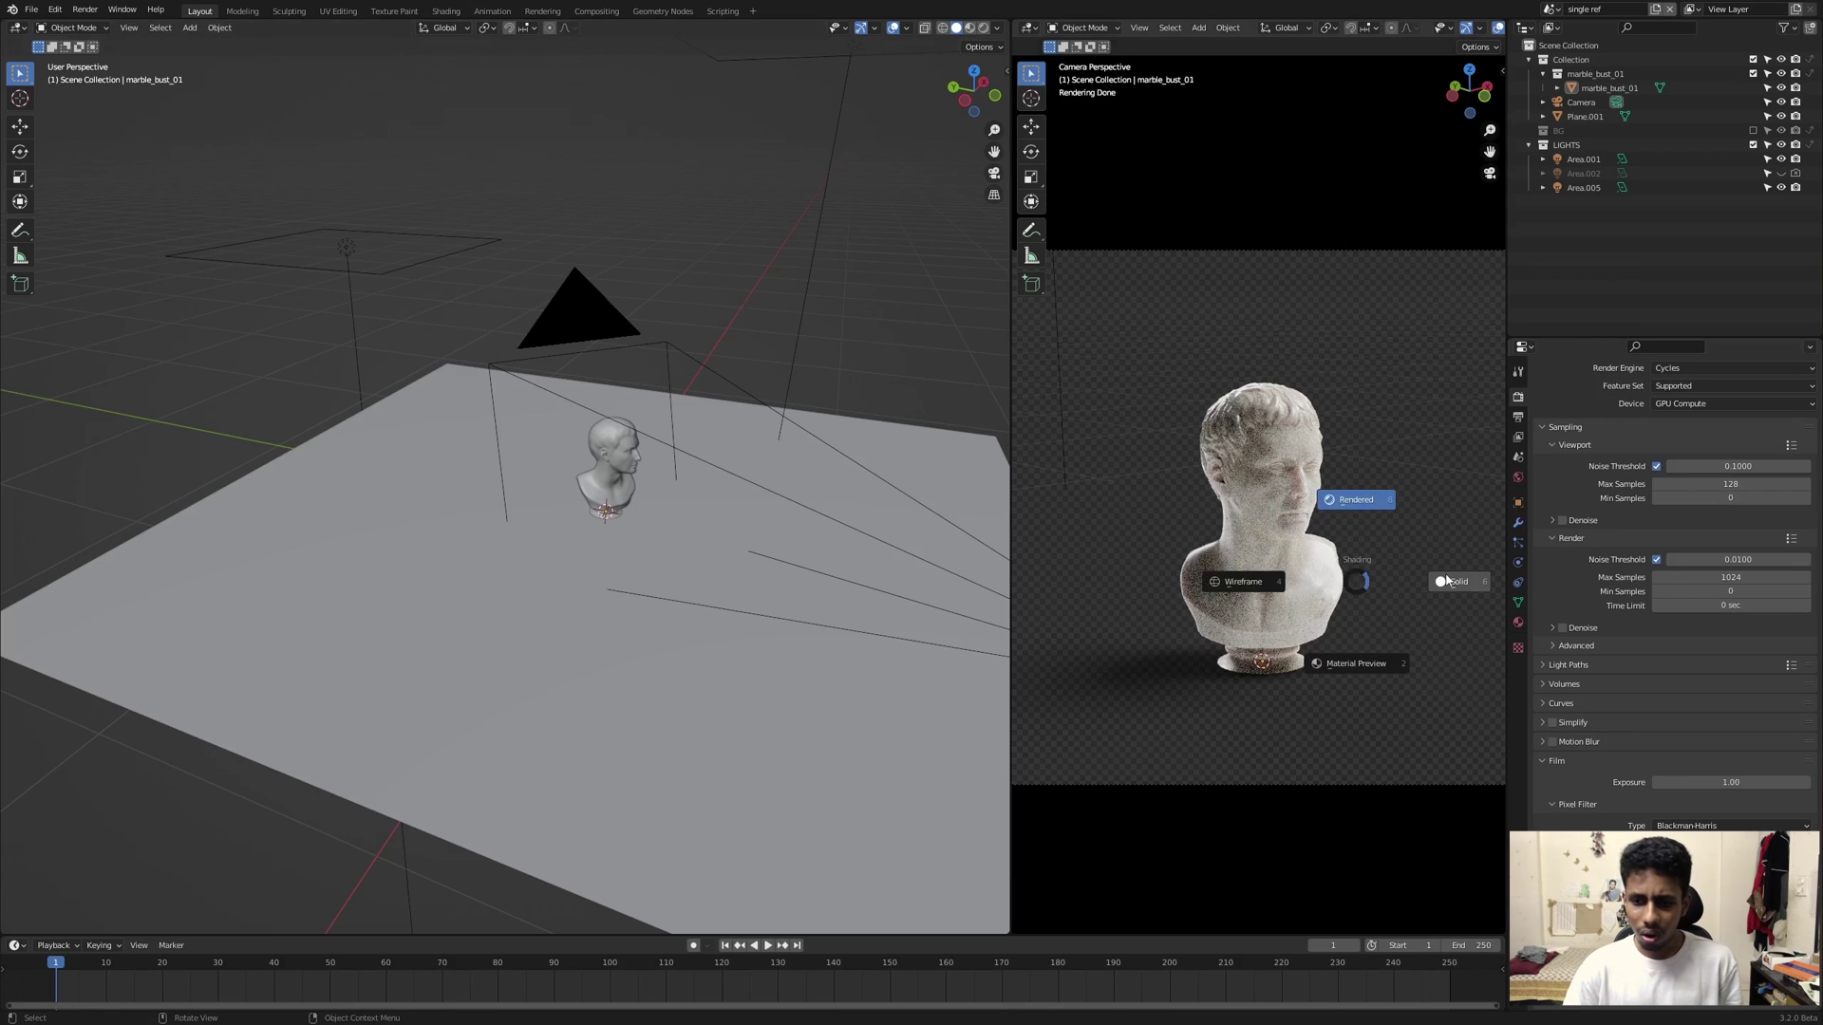
left_click(1422, 557)
key("z")
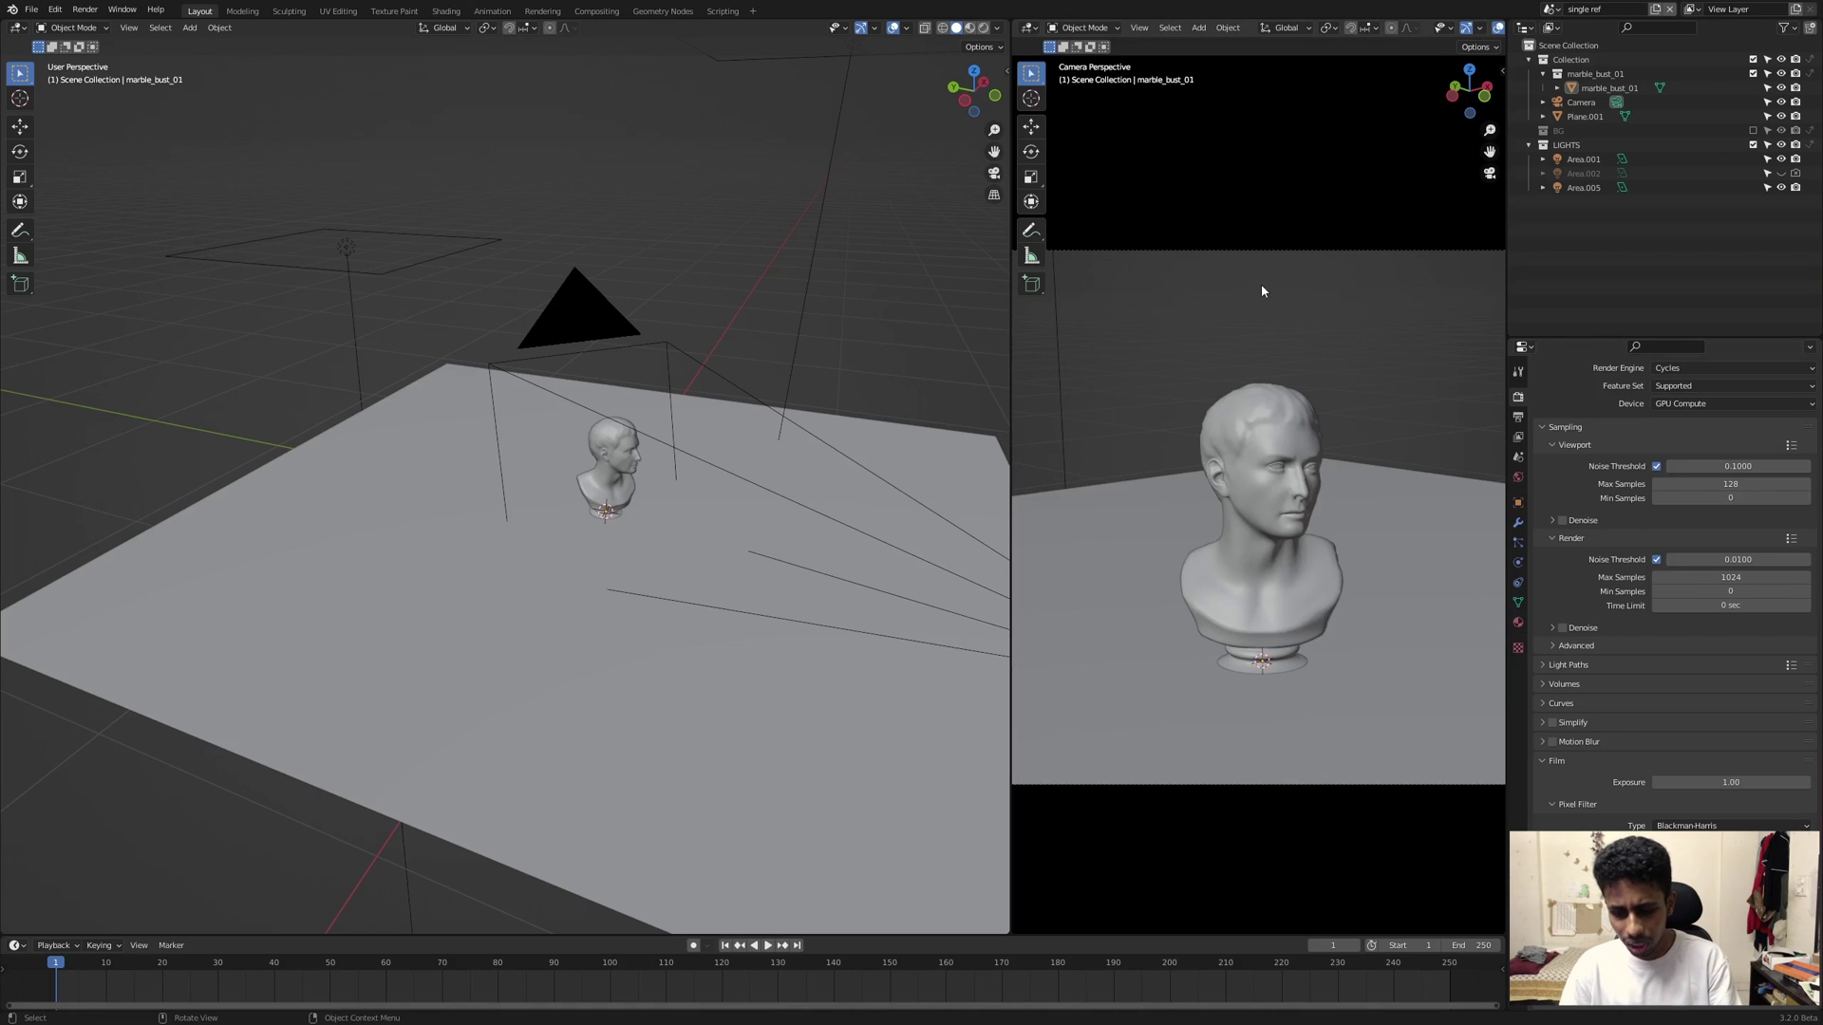
key("F12")
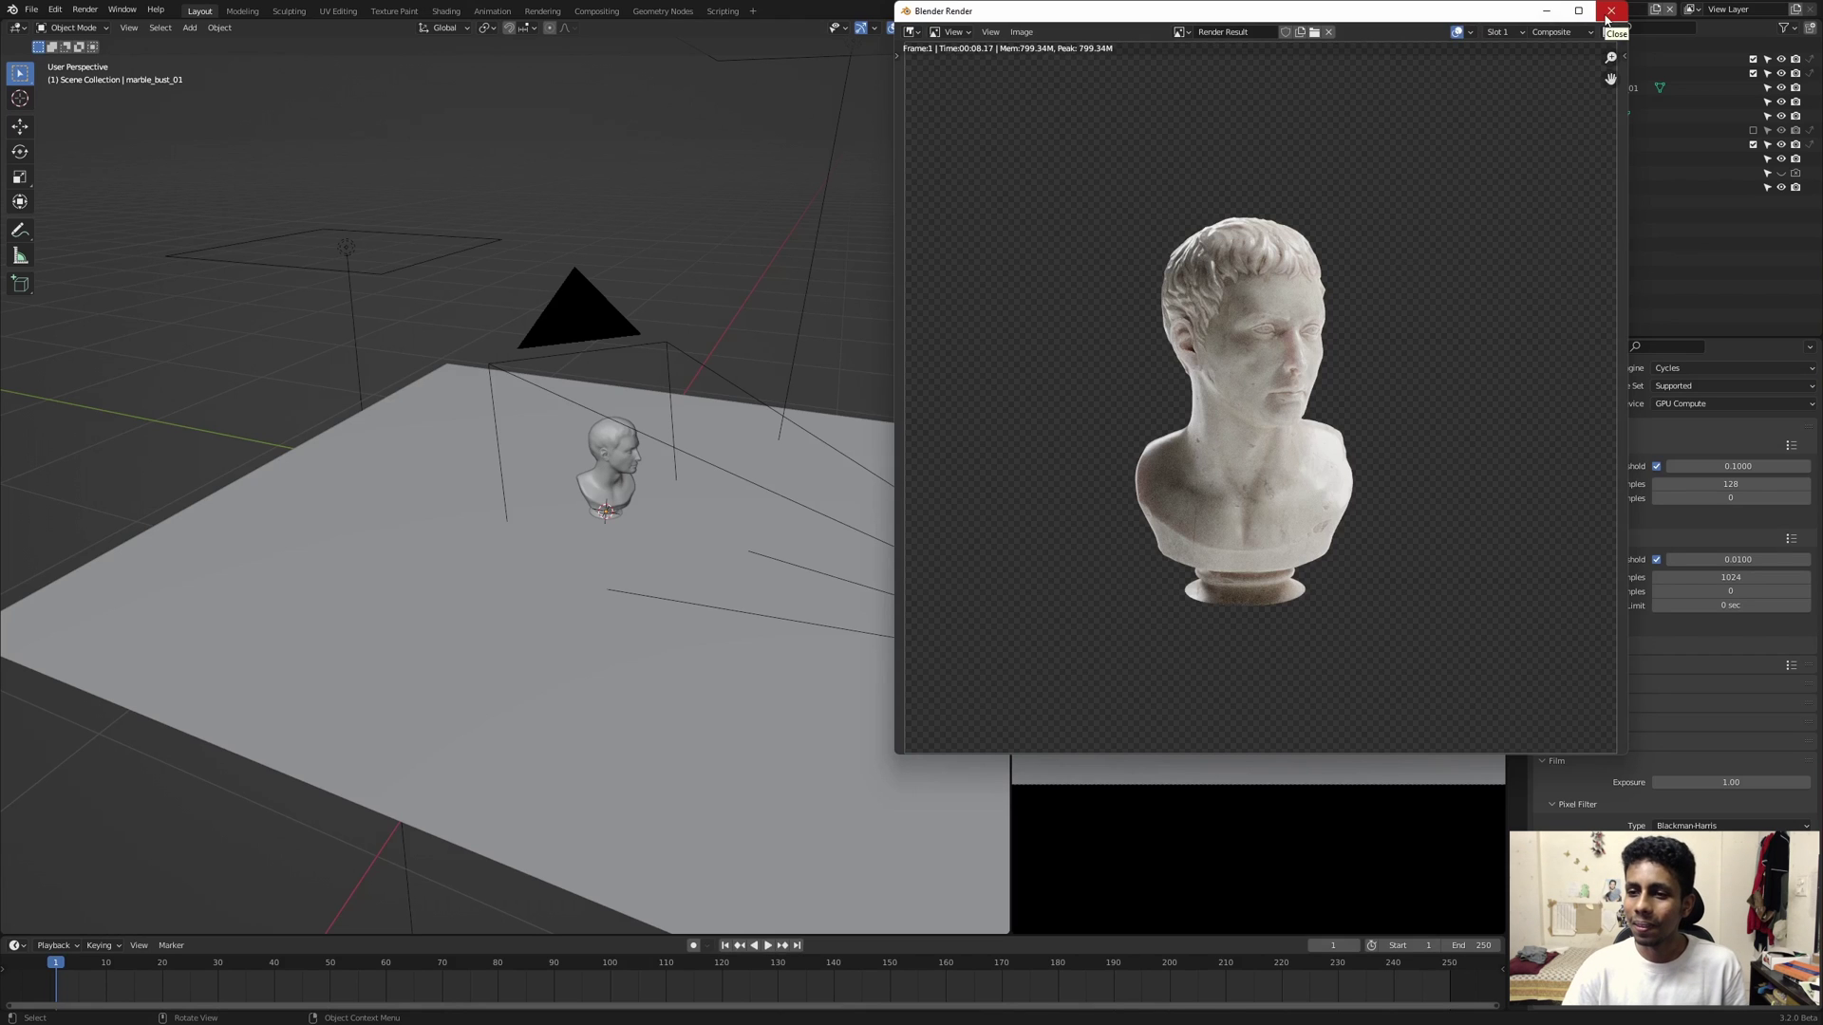
left_click(1610, 12)
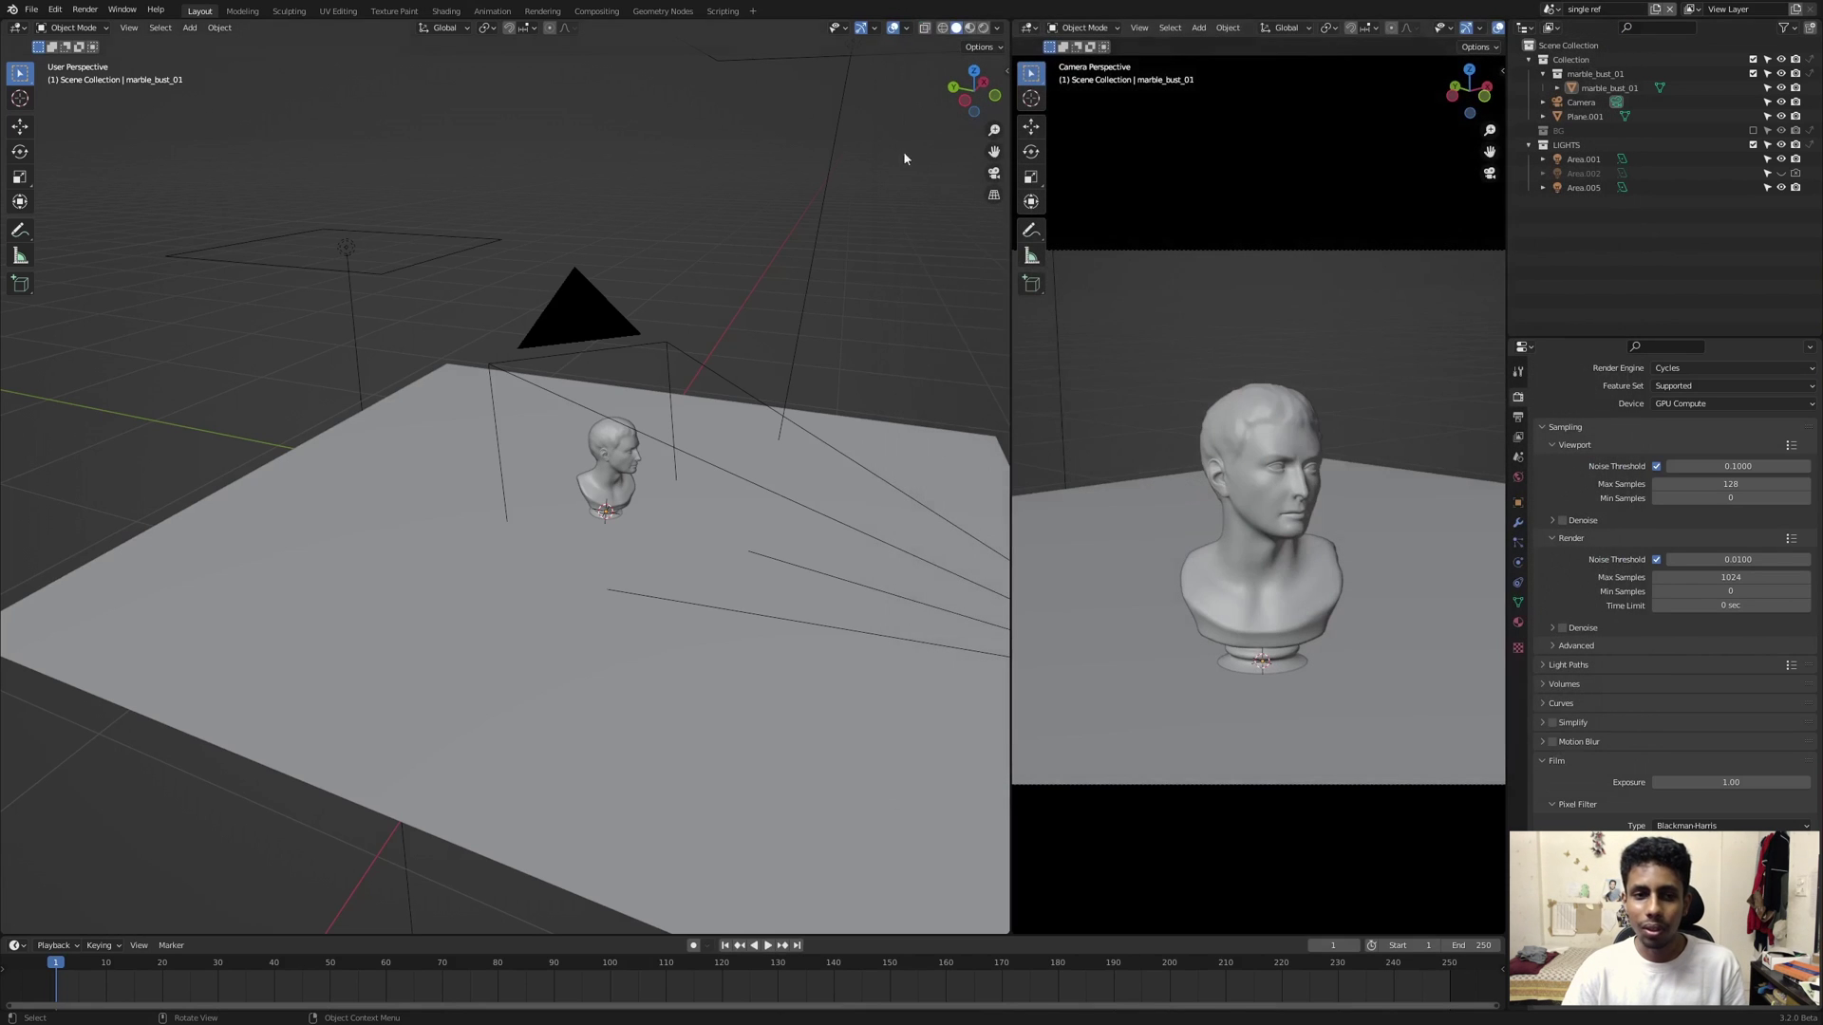
Step: Return to the Compositing workspace and send the Render Layers Shadow Catcher pass to the Viewer
left_click(594, 12)
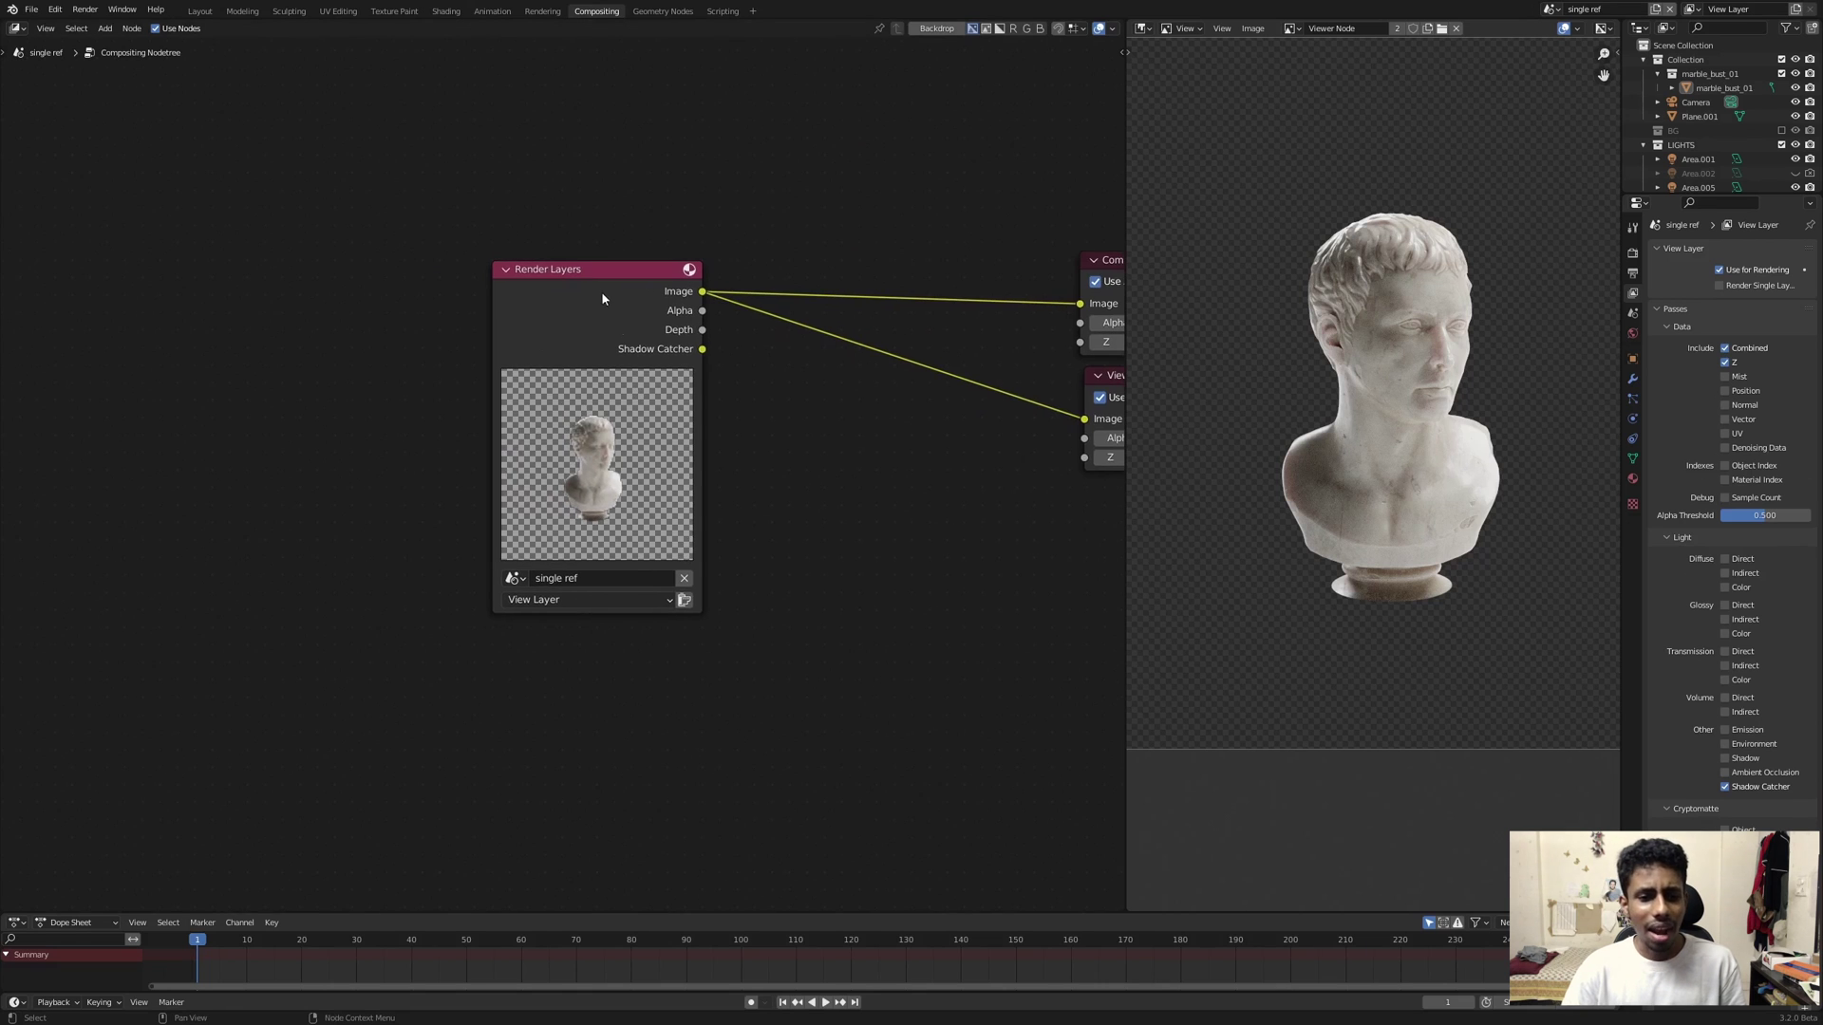
middle_click_drag(602, 298, 477, 344)
scroll(490, 339, "up", 2)
left_click(581, 323, "ctrl+shift")
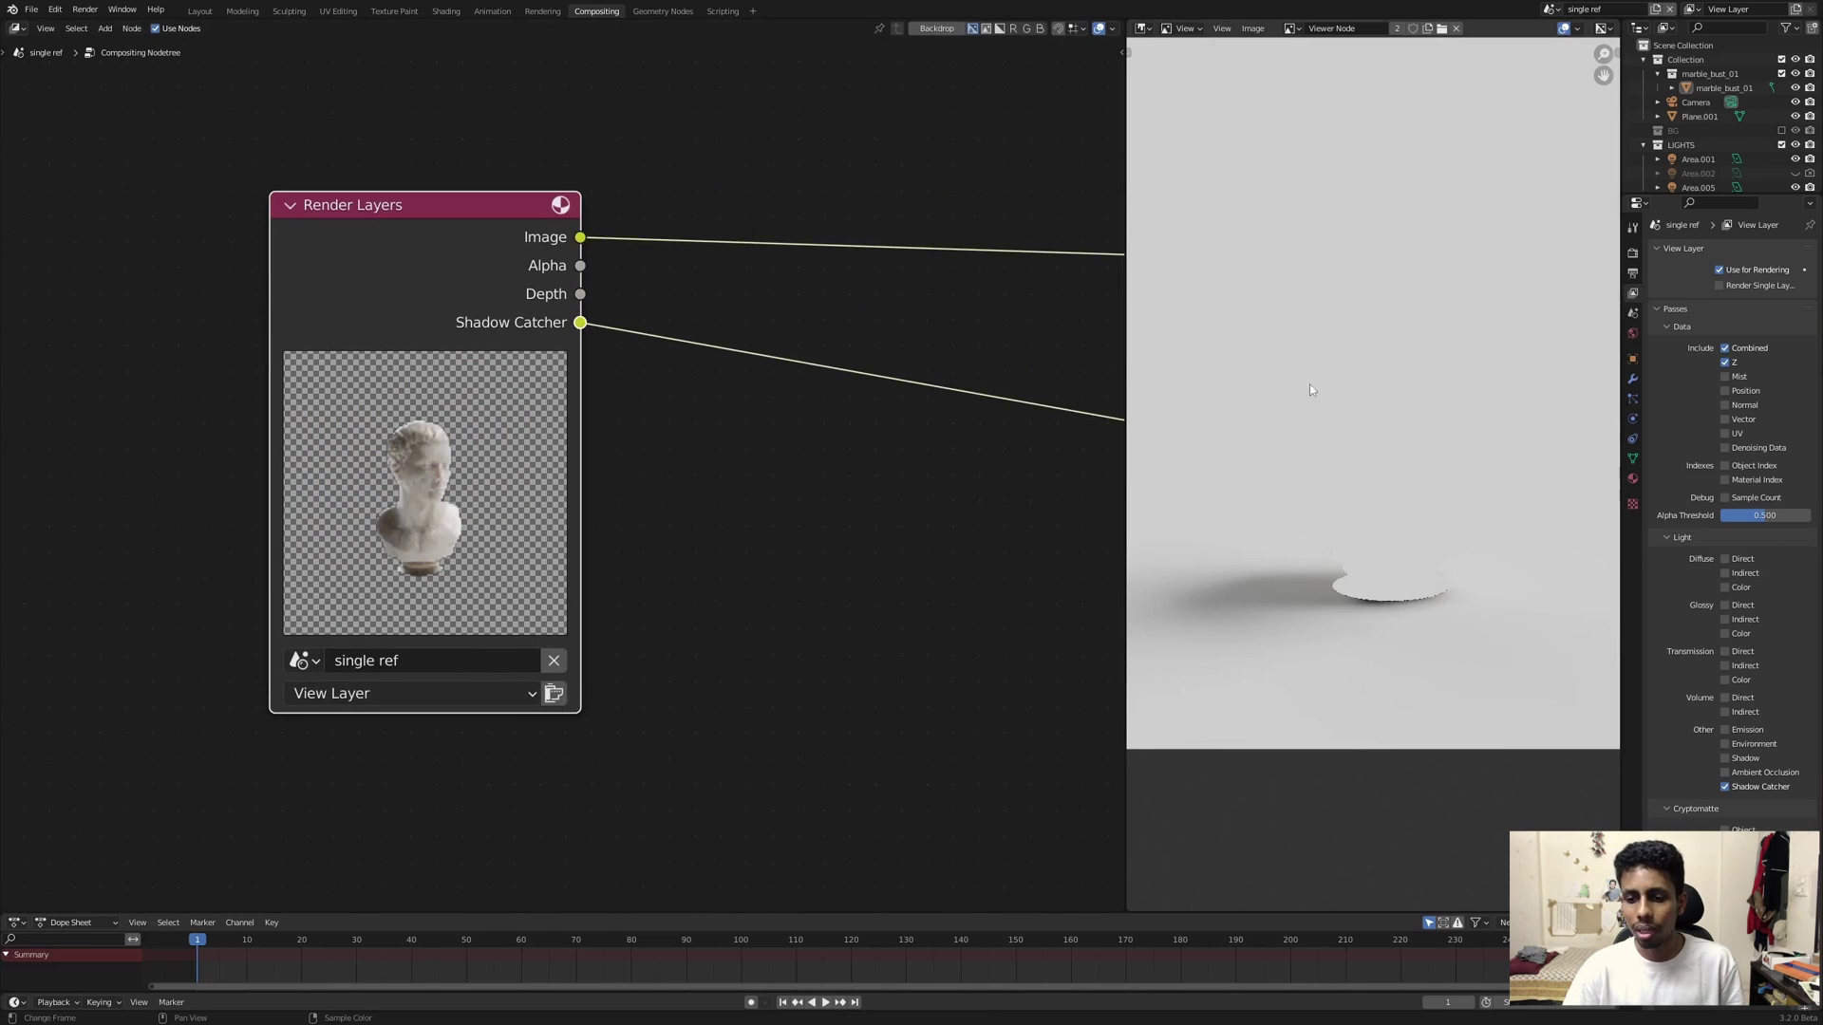
Step: Examine the shadow catcher pass in a maximized image viewer, then restore the compositing layout
key("ctrl+space")
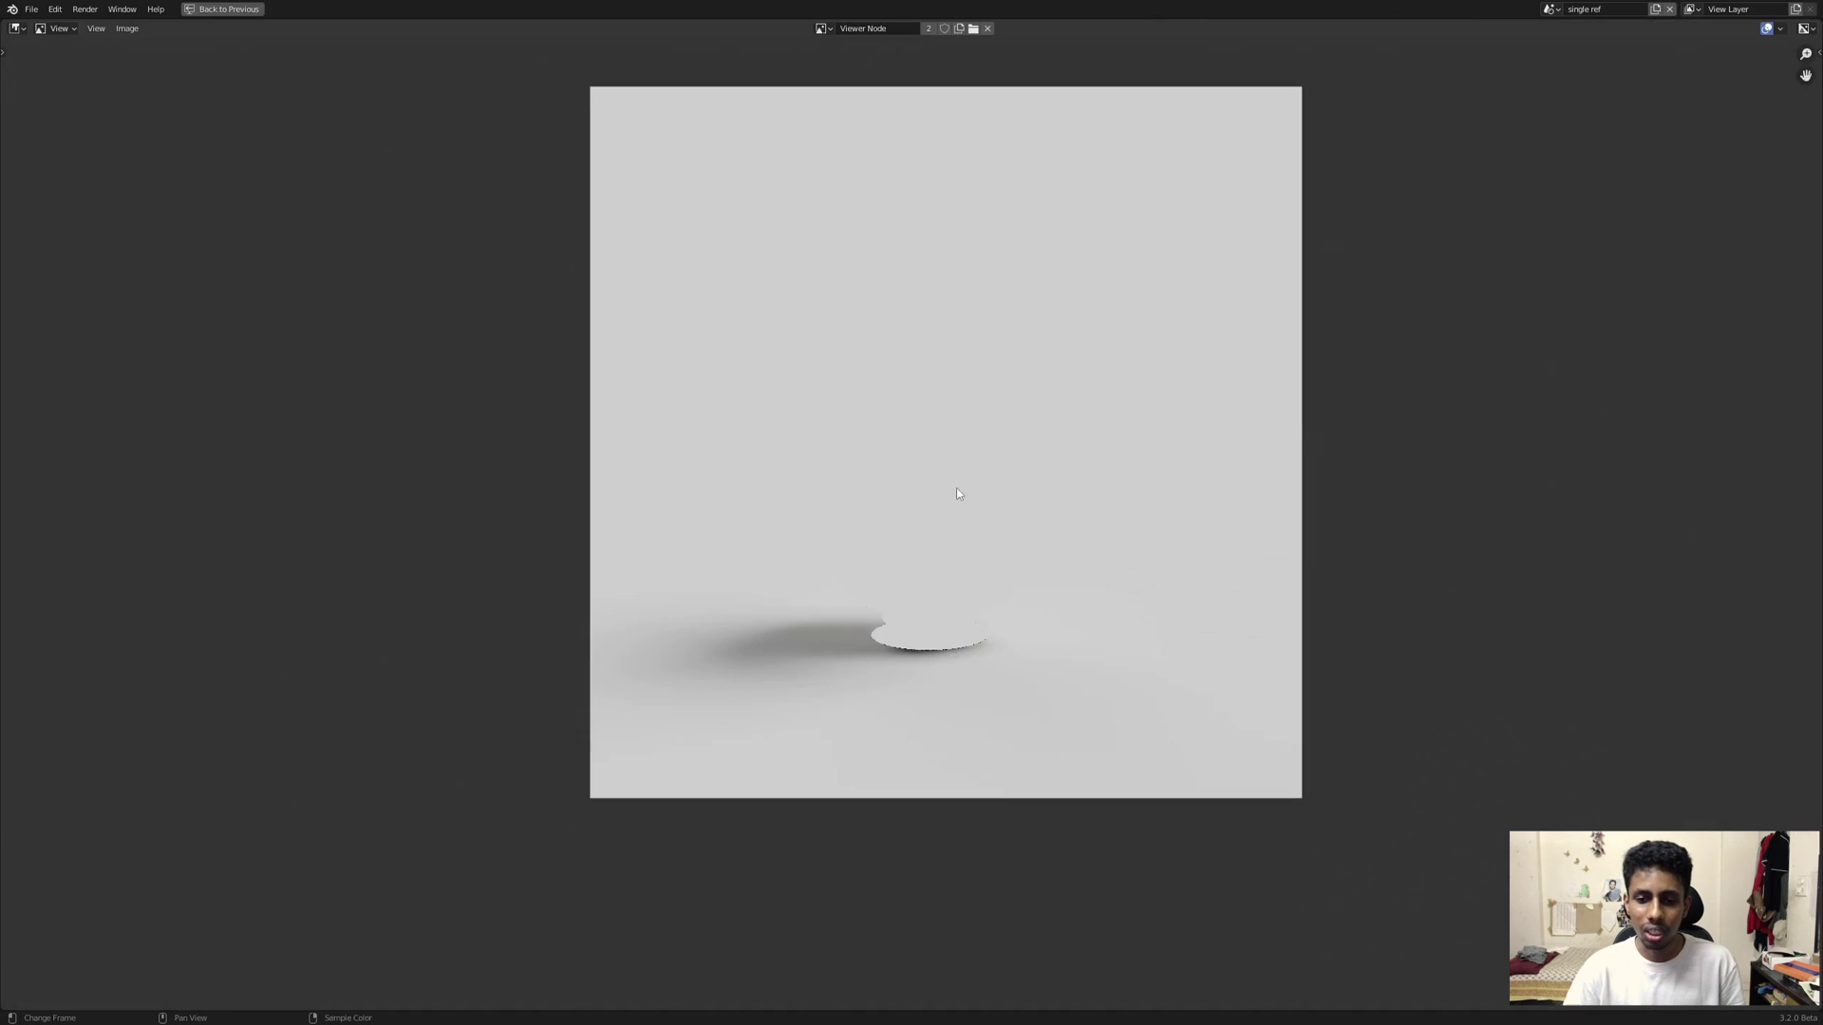
middle_click_drag(823, 463, 821, 519)
scroll(821, 519, "up", 1)
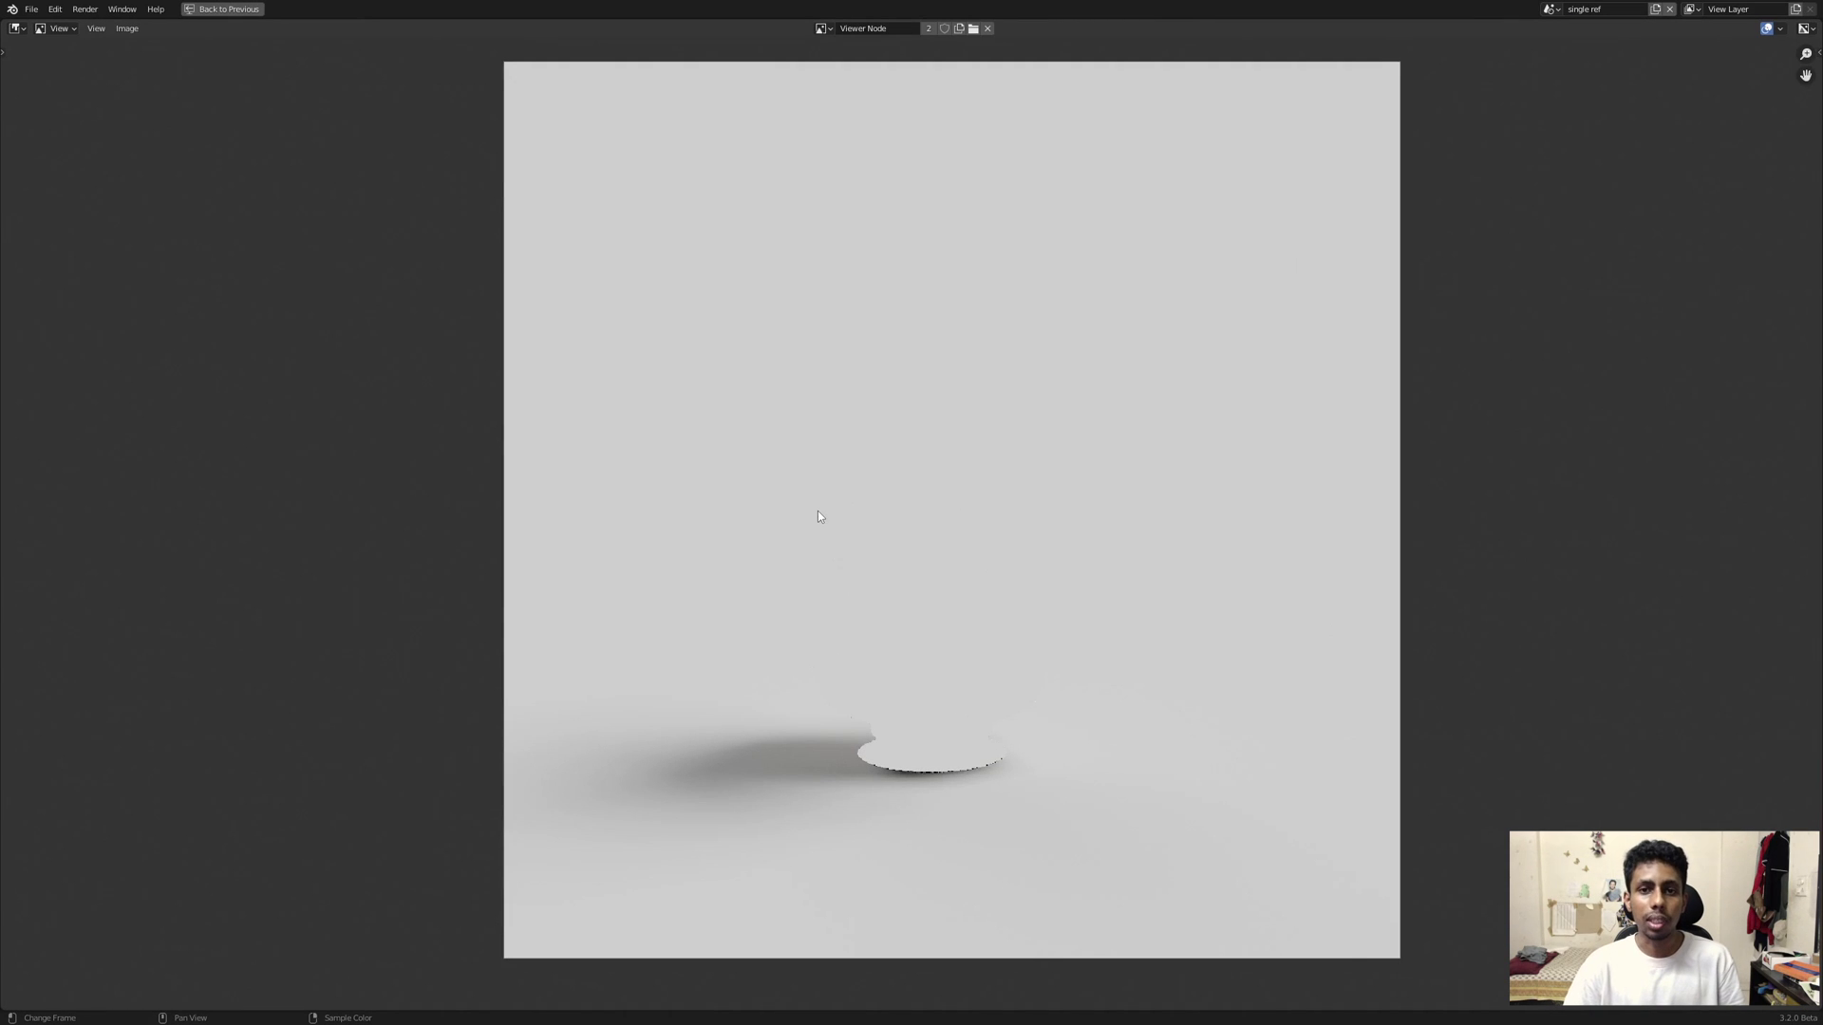
key("ctrl+space")
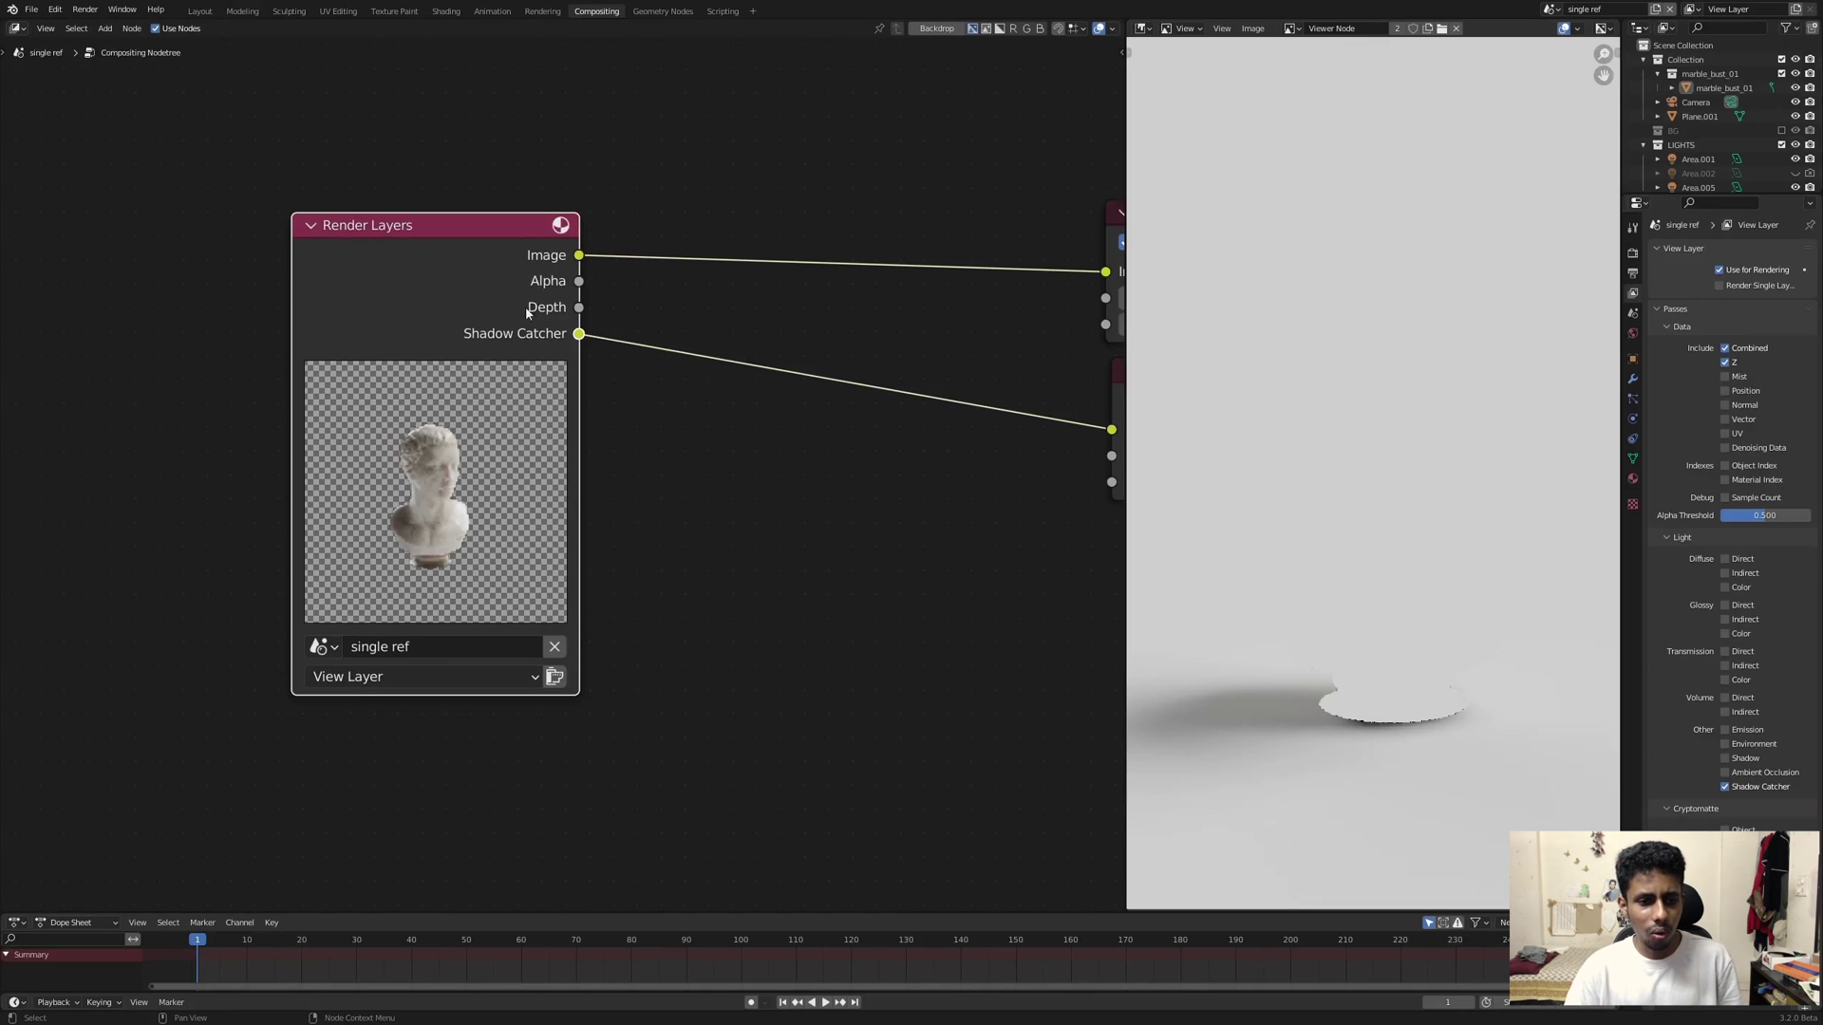
Step: Insert a Mix node between the Shadow Catcher output and the Viewer, with its blend mode set to Multiply
left_click_drag(578, 334, 769, 568)
type("m")
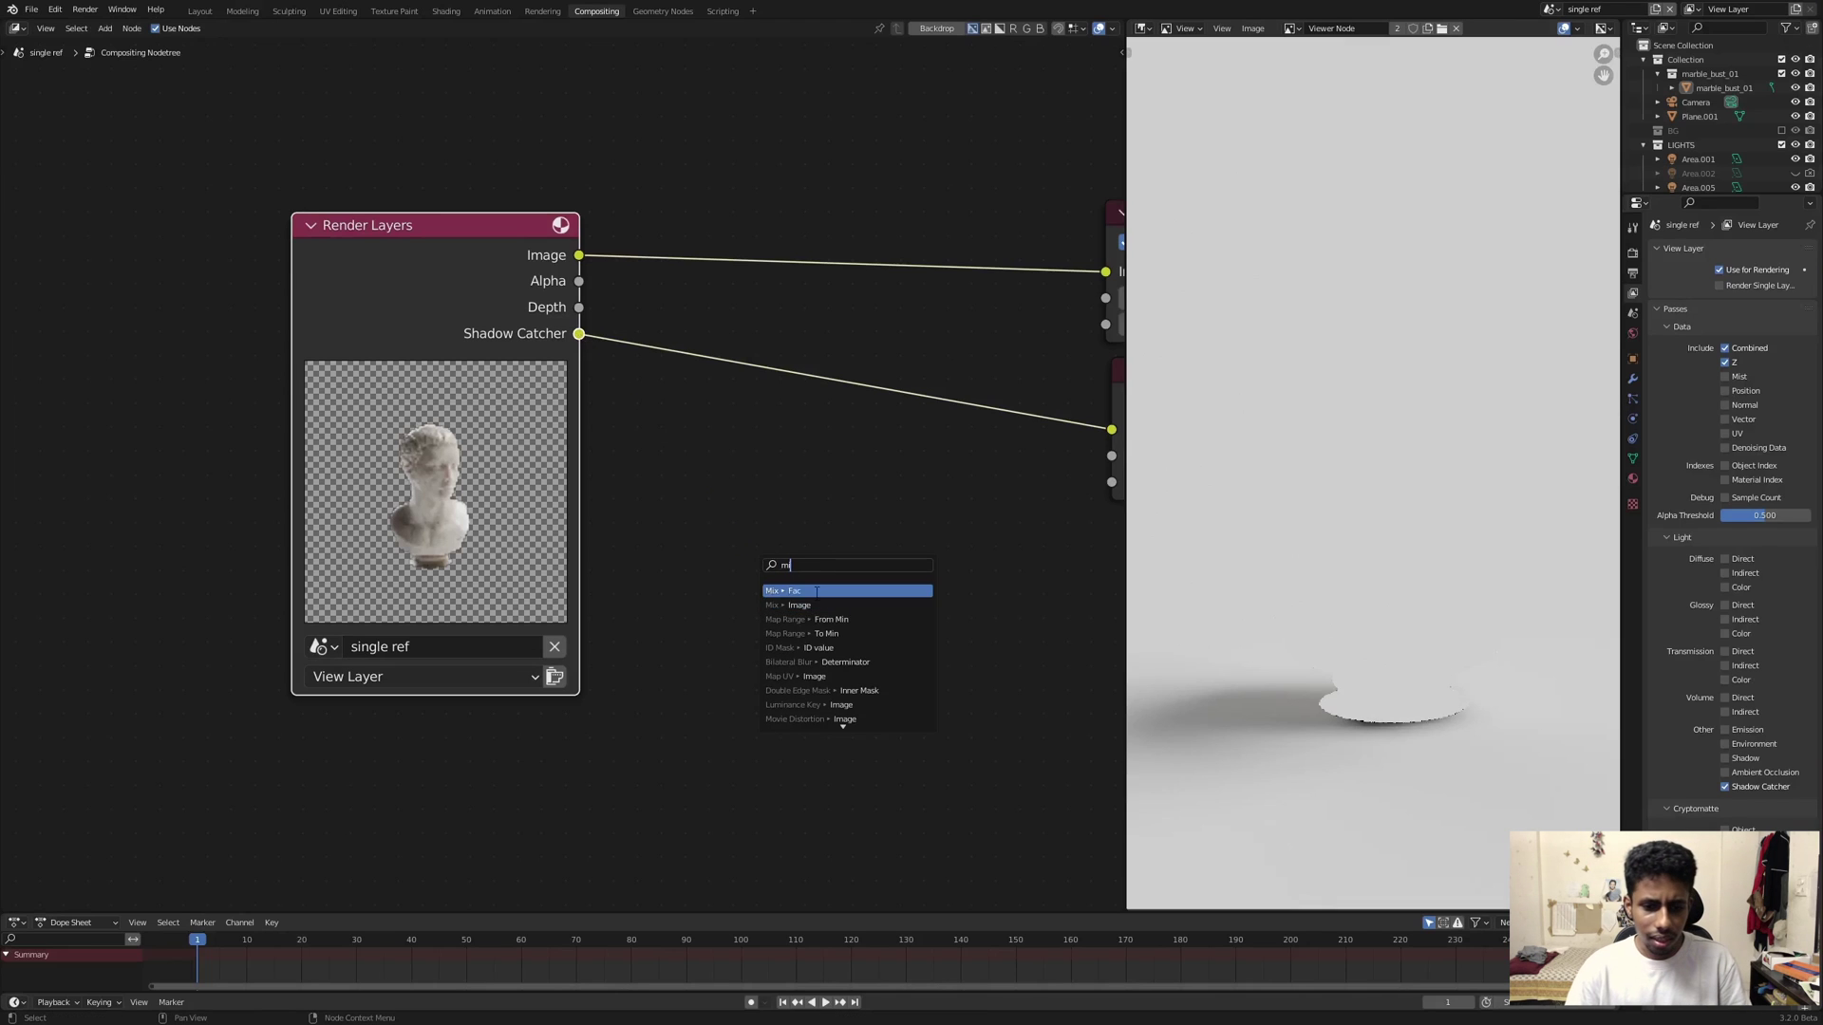
left_click(816, 605)
left_click(815, 529)
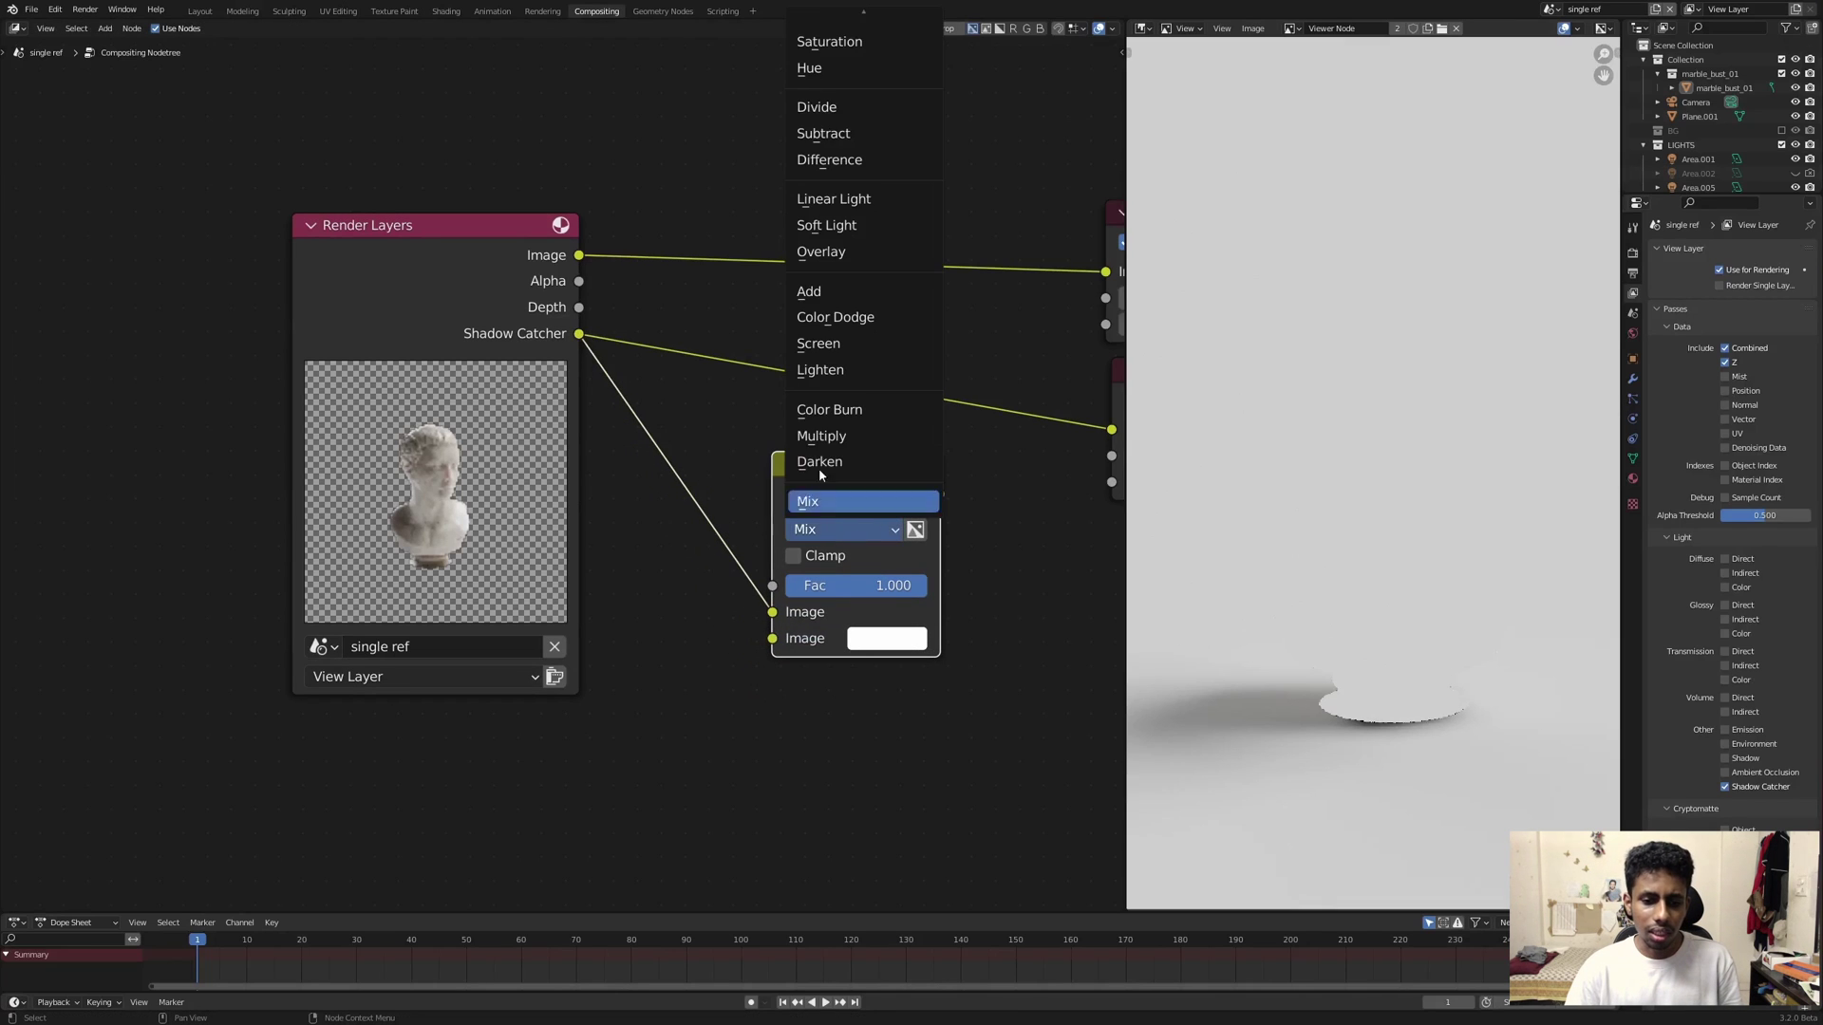
left_click(821, 436)
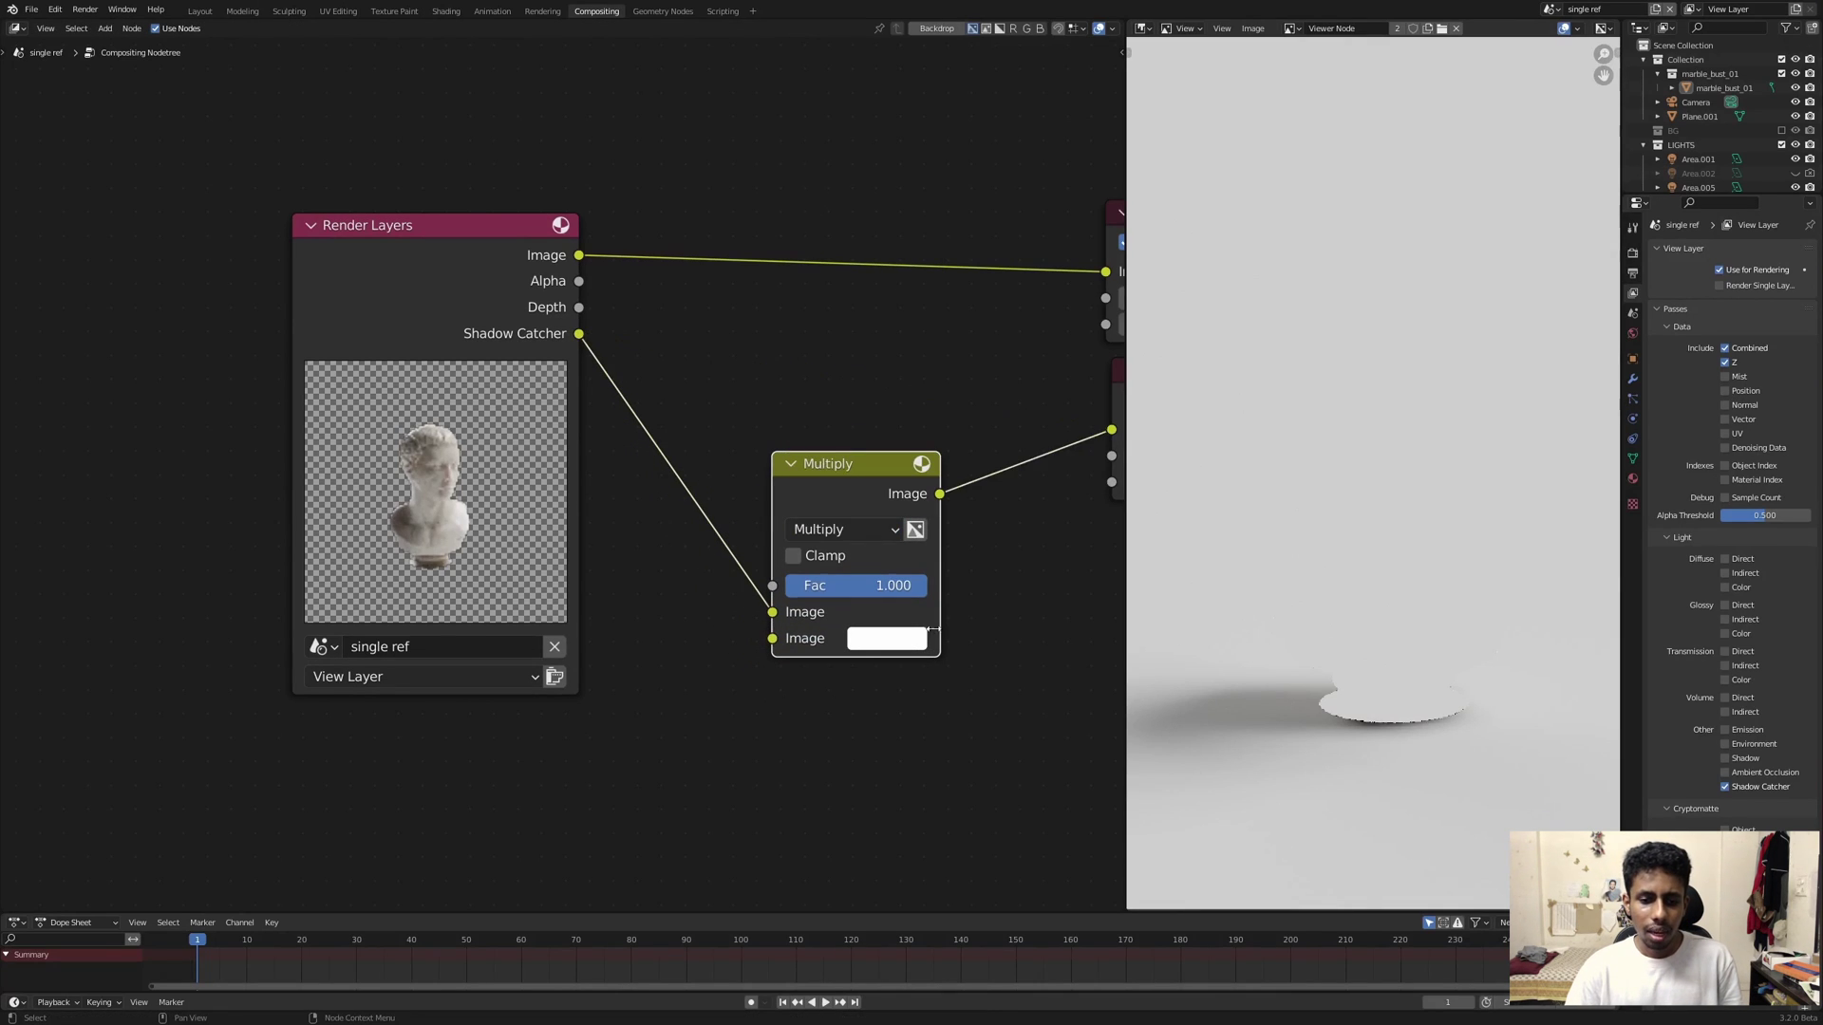
Step: Tint the Multiply node's second image colour light cyan, with hue 0.500, saturation 0.380 and value 1.000
left_click(900, 642)
left_click_drag(952, 429, 948, 367)
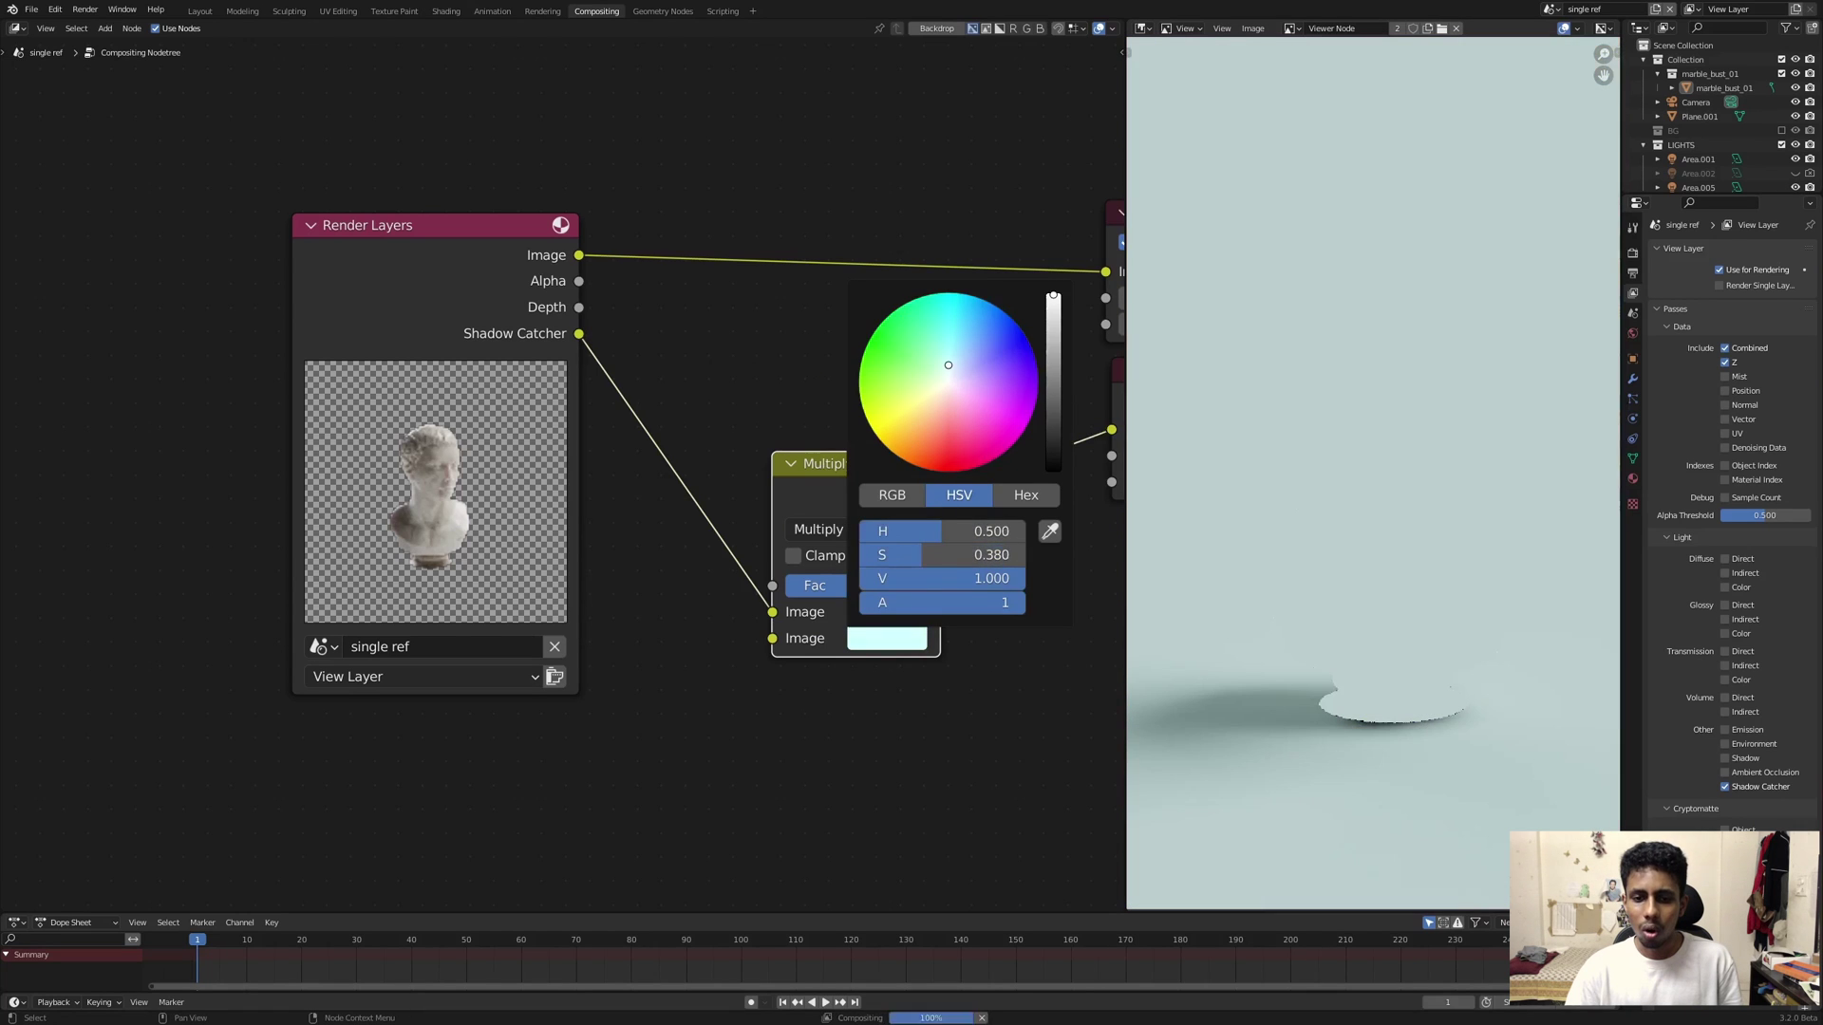
left_click_drag(772, 638, 528, 686)
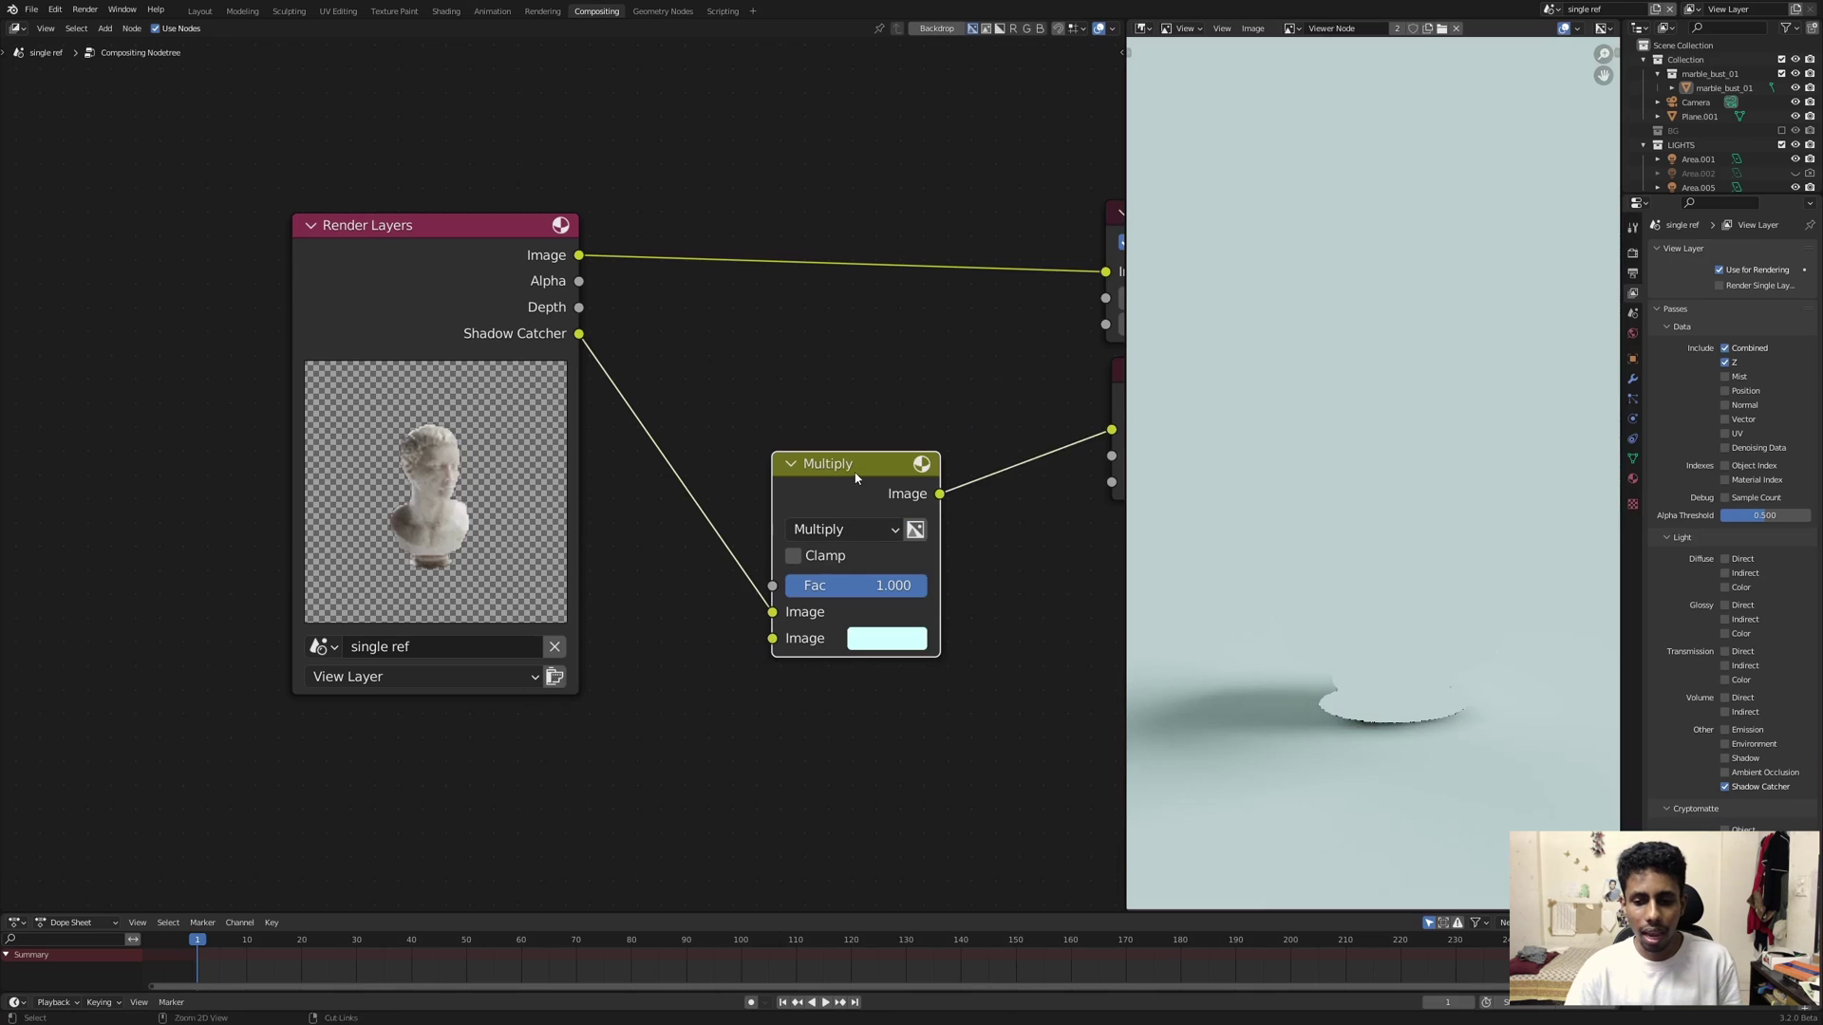
Step: Move the Render Layers and Multiply nodes farther from the Composite and Viewer nodes to make room between them
scroll(923, 433, "down", 3)
left_click_drag(767, 493, 653, 551)
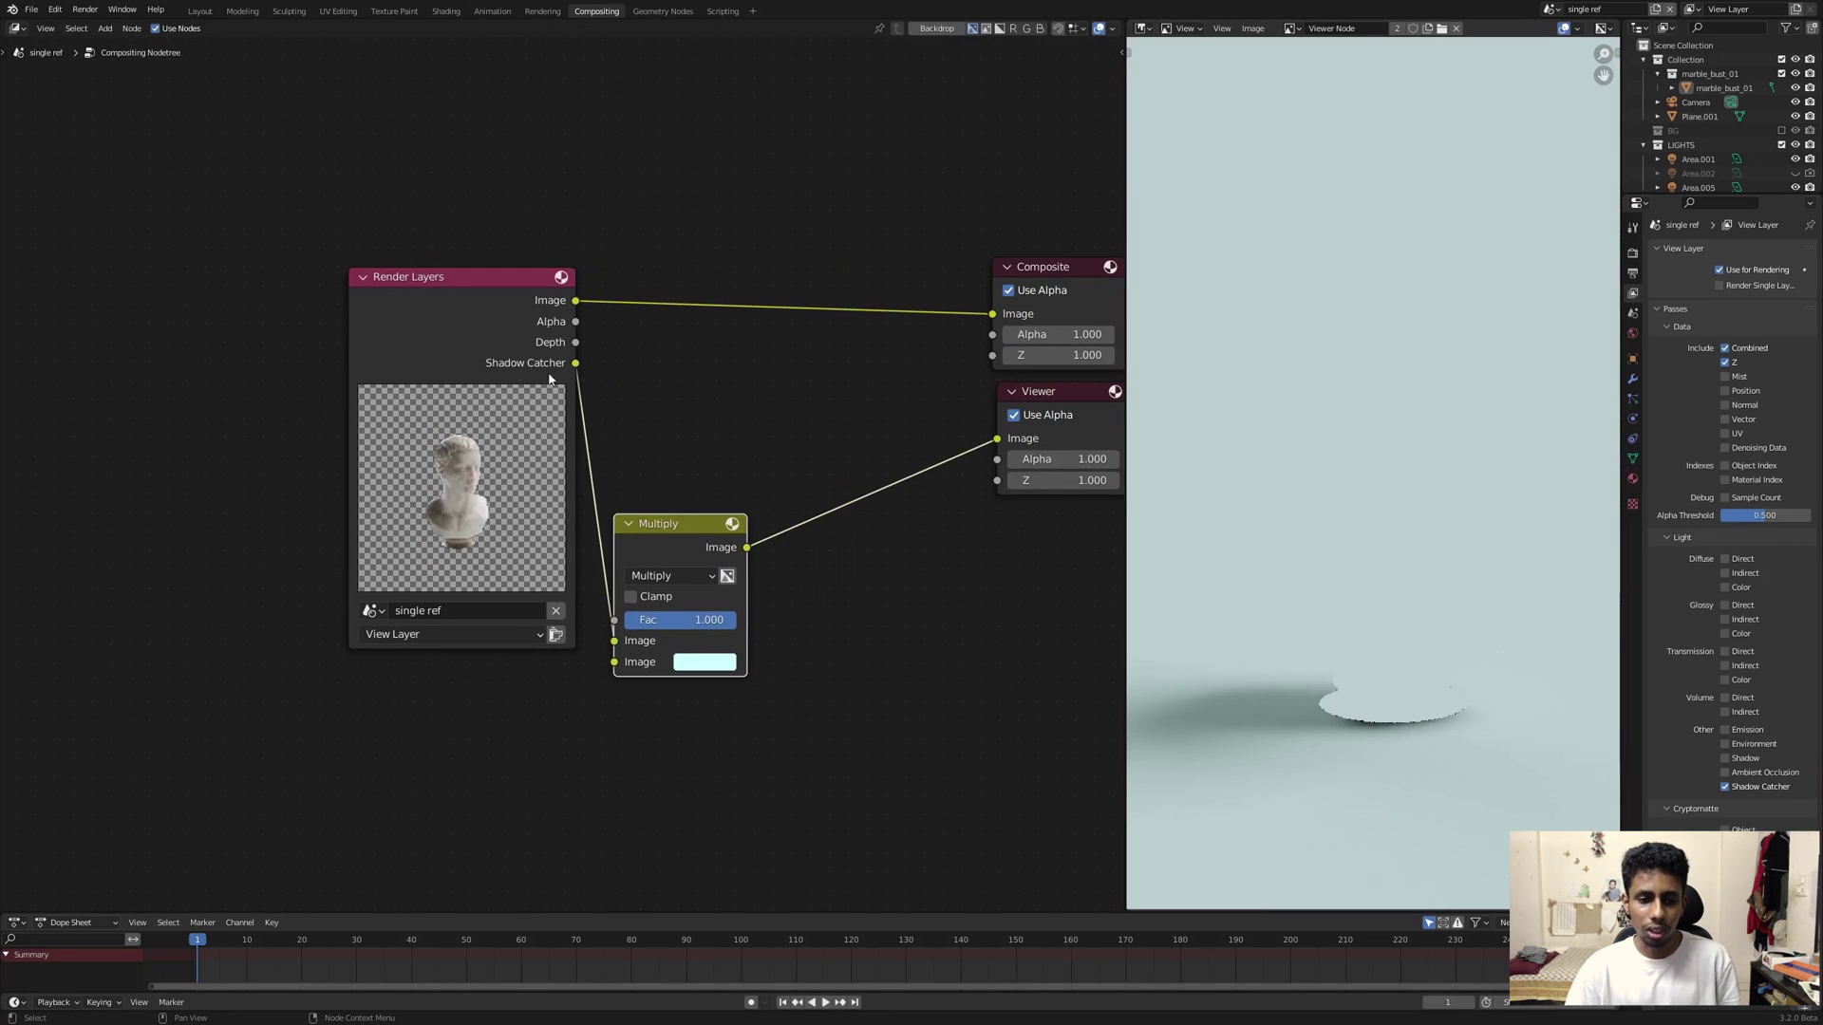
left_click_drag(549, 376, 316, 375)
left_click_drag(732, 525, 565, 515)
Step: Insert an Alpha Over node on the link between the Multiply node and the Viewer
left_click(594, 460)
key("shift+a")
left_click(635, 437)
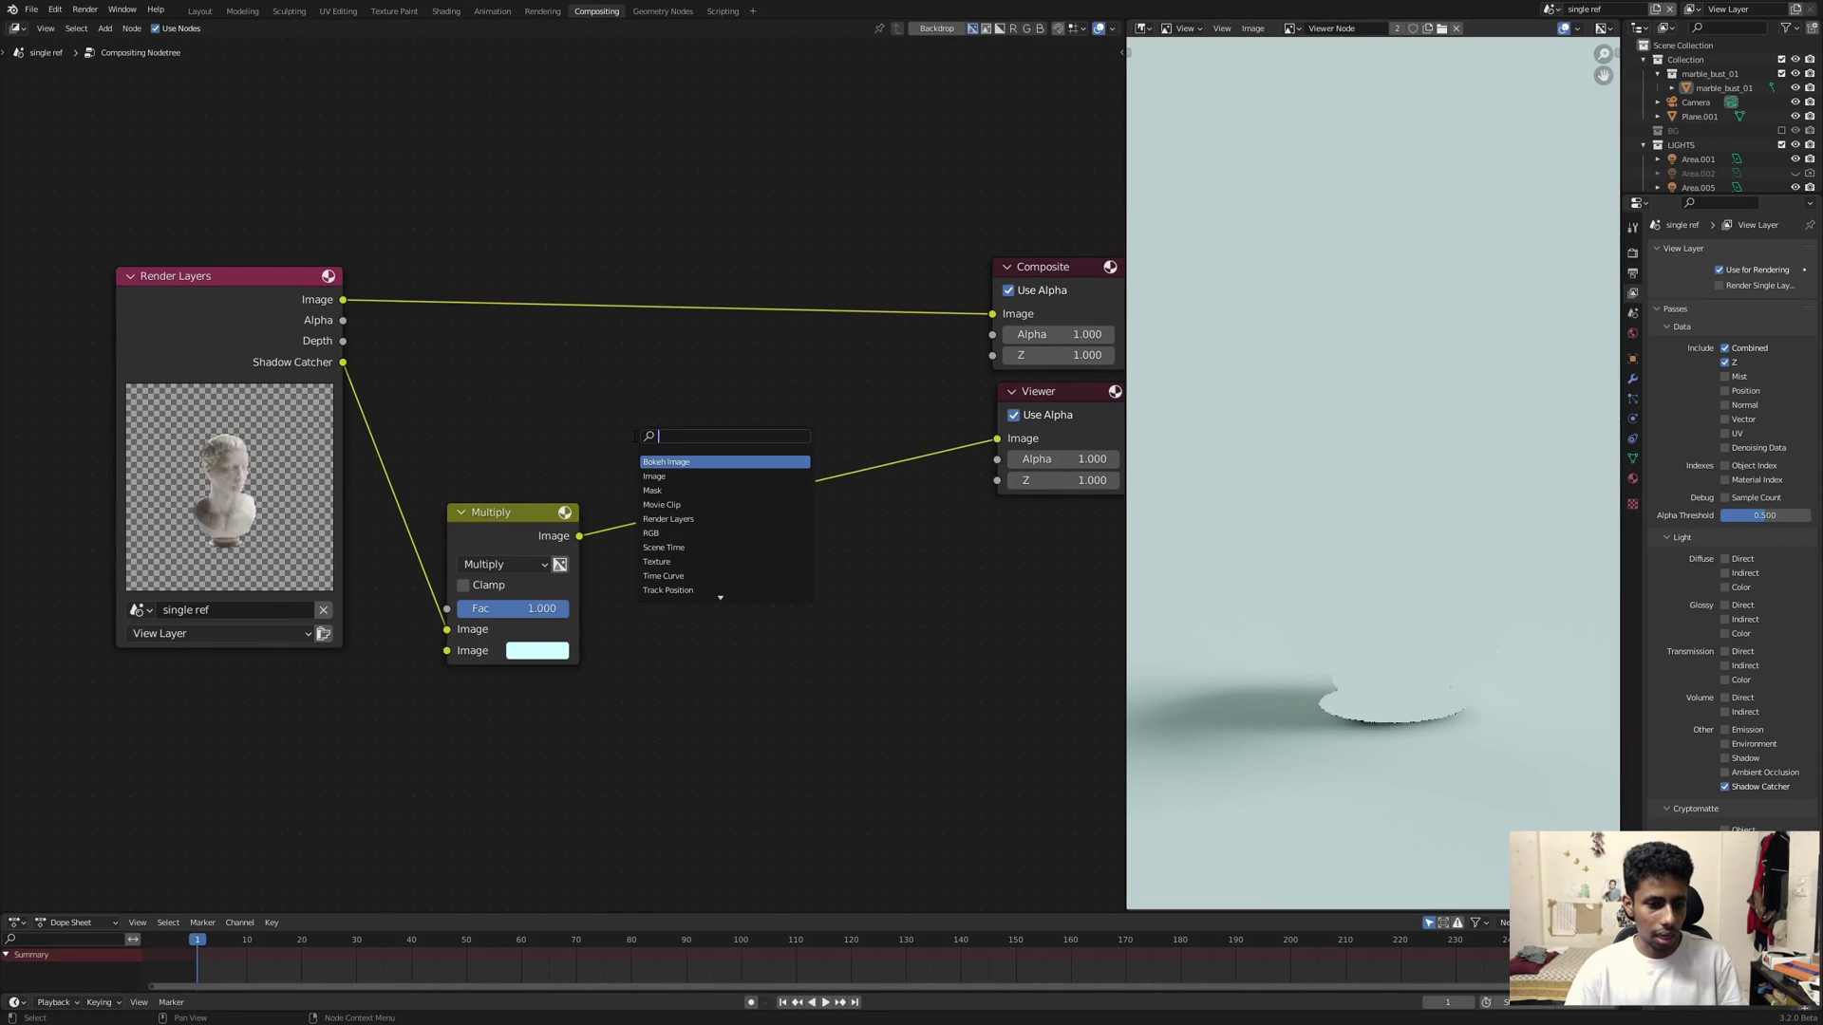
type("alp")
left_click(668, 475)
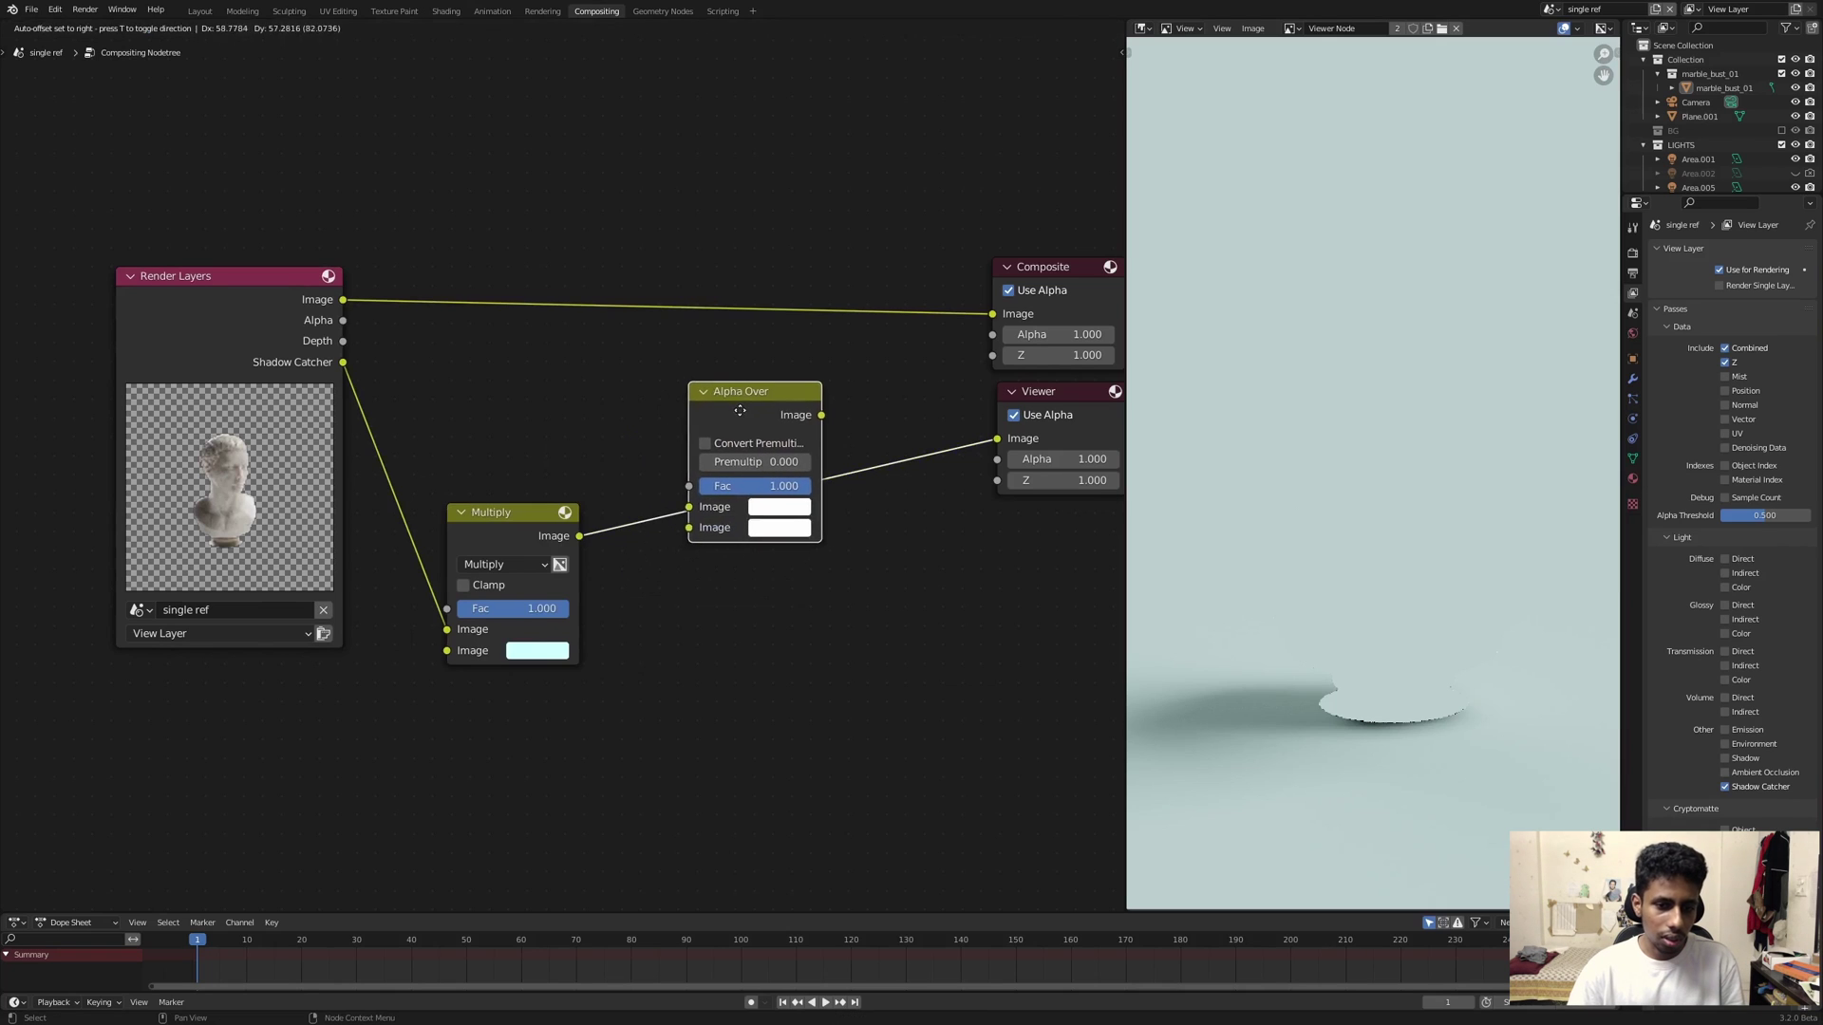
left_click(707, 500)
left_click_drag(564, 511, 559, 516)
scroll(558, 517, "up", 1)
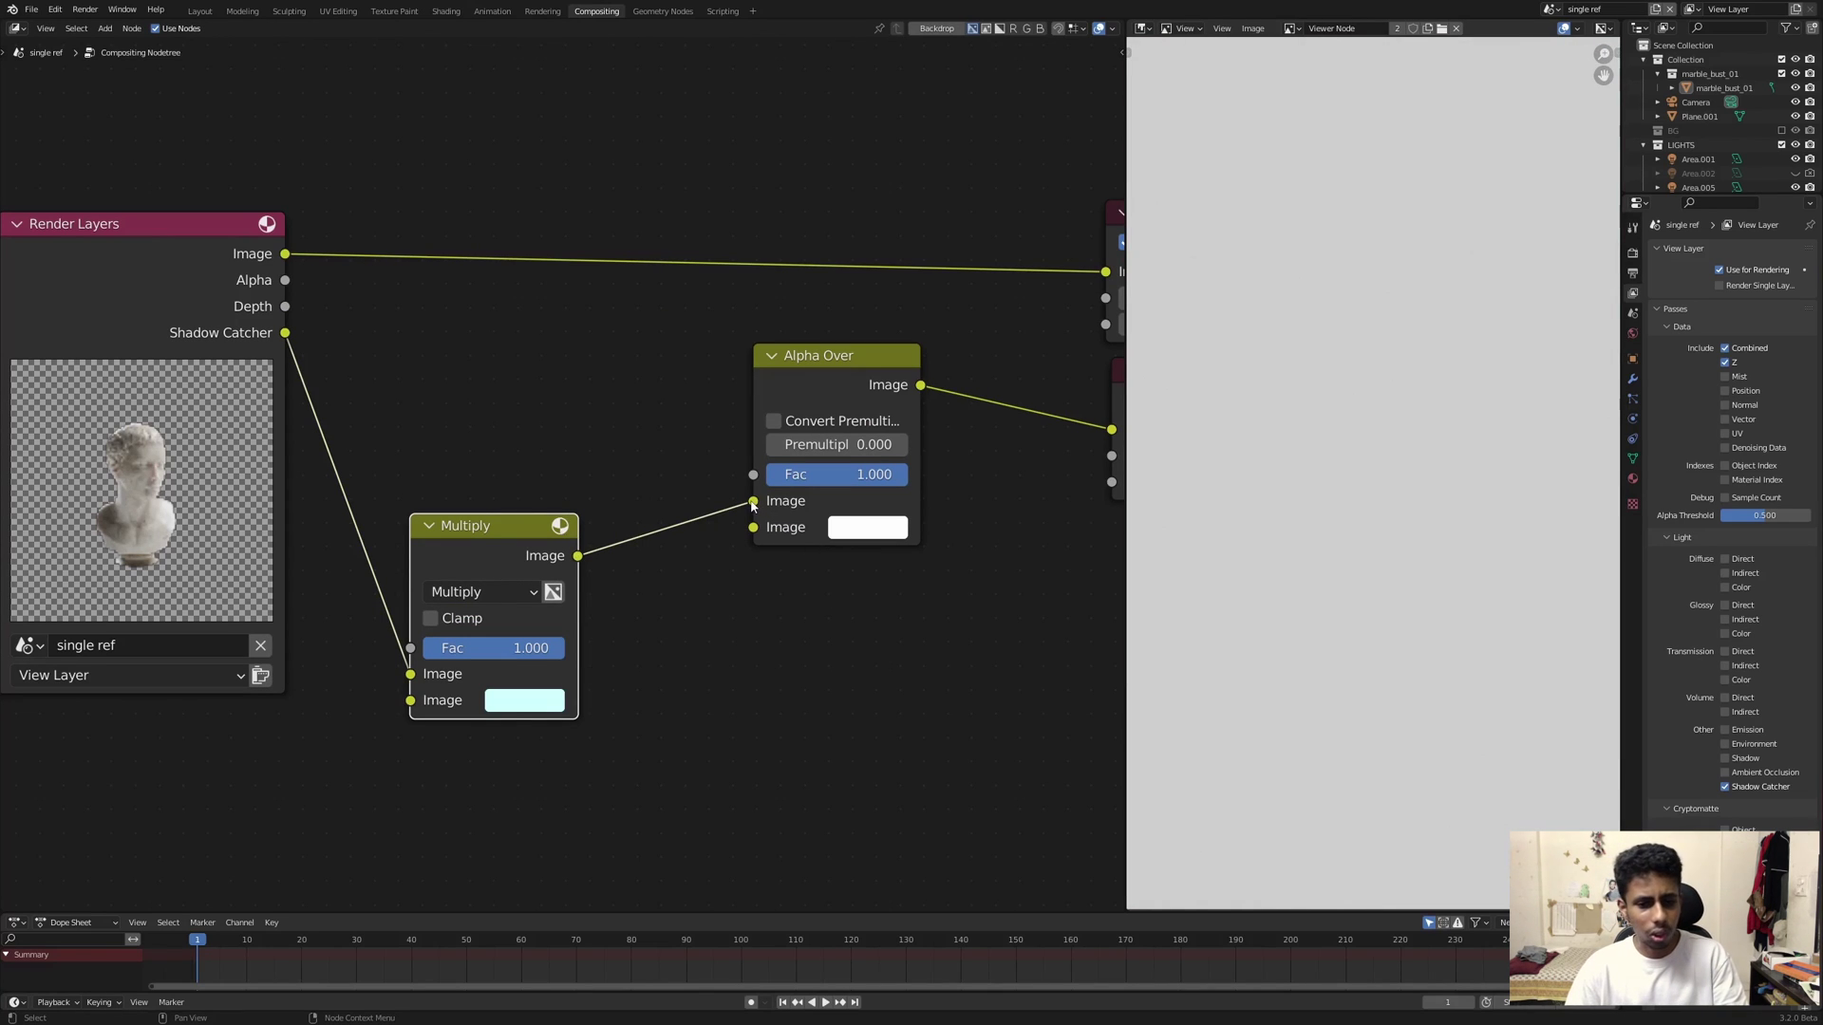
Step: Connect the Render Layers Image output to the second Image input of the Alpha Over node
left_click_drag(285, 253, 752, 527)
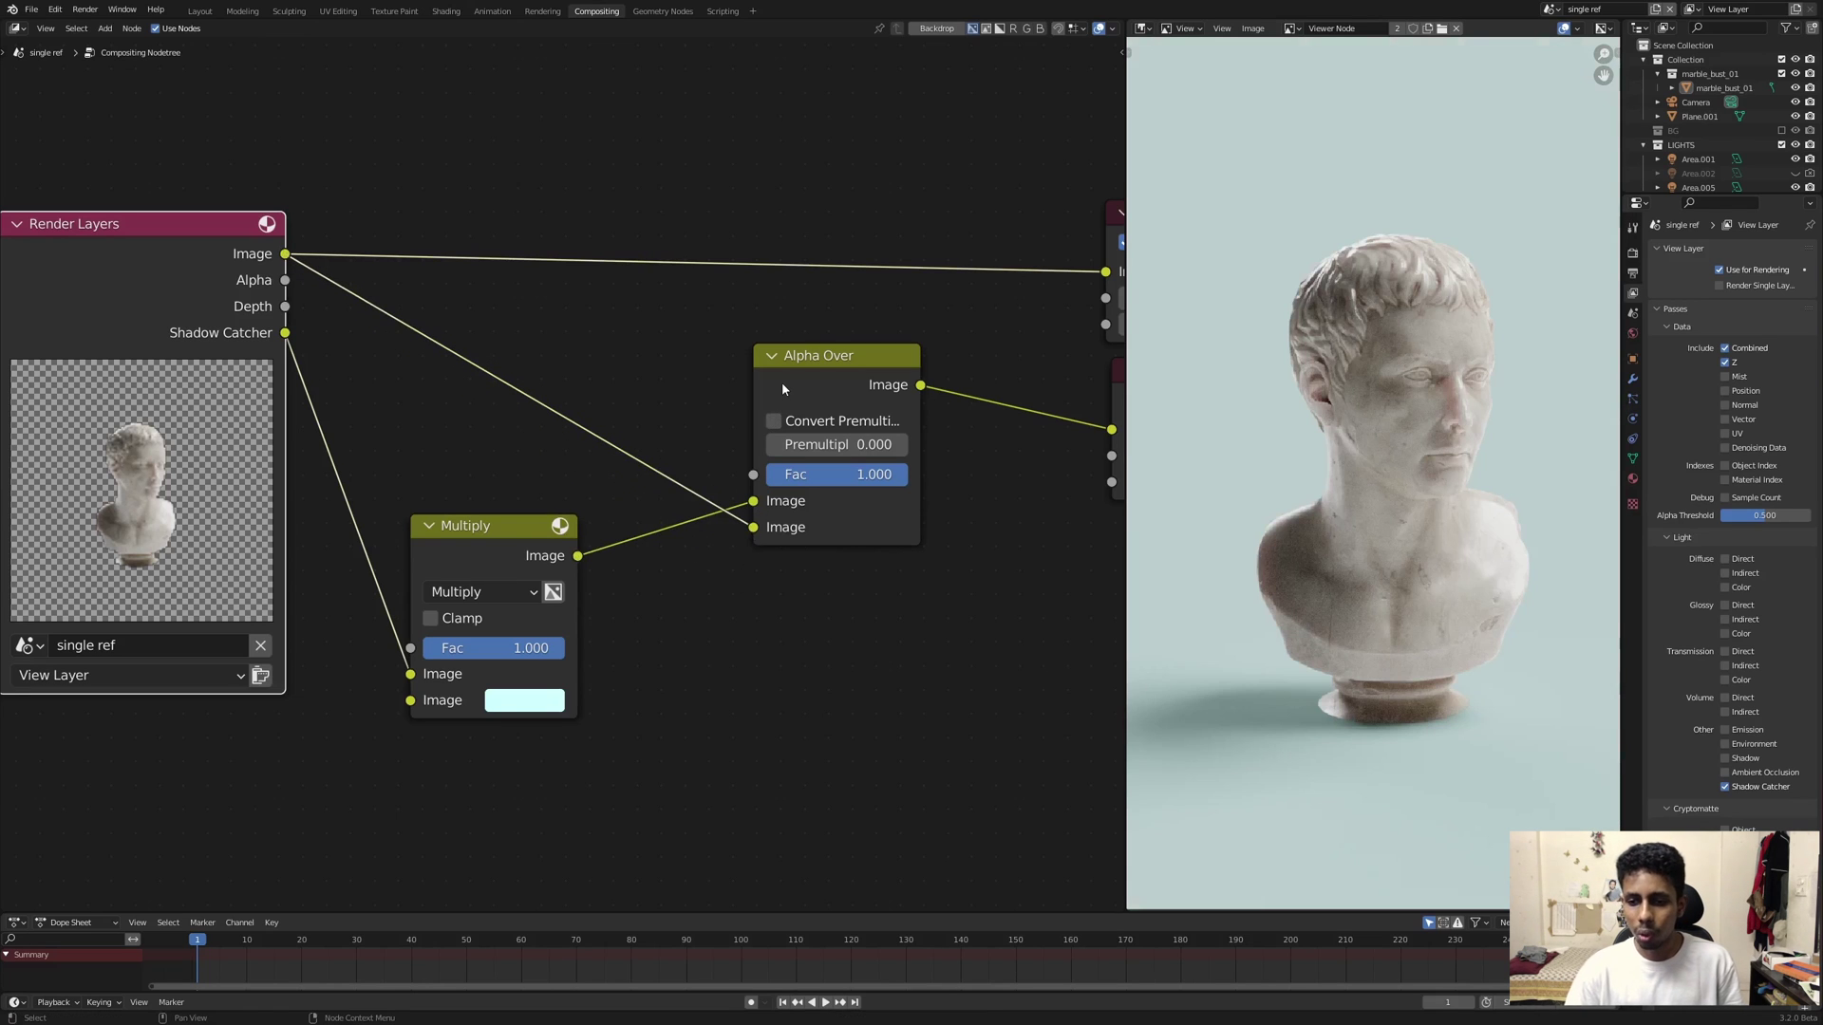
scroll(1501, 460, "down", 1)
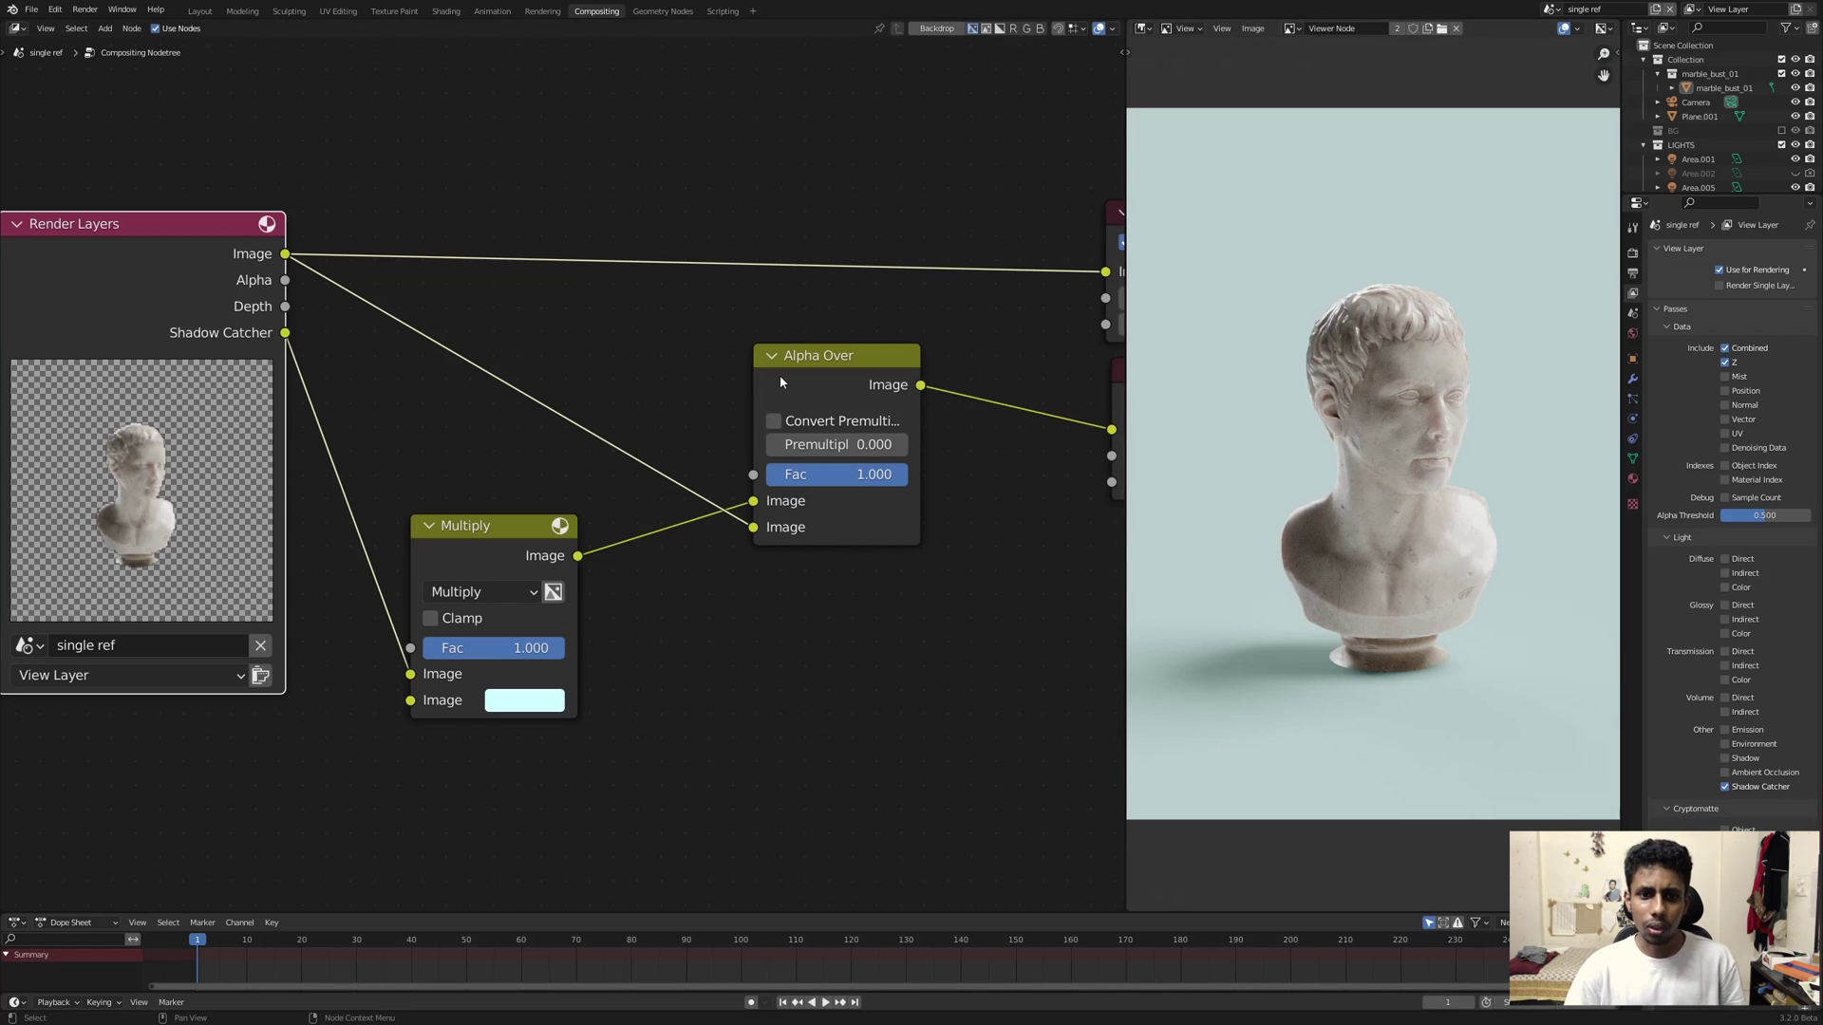
left_click_drag(780, 381, 751, 389)
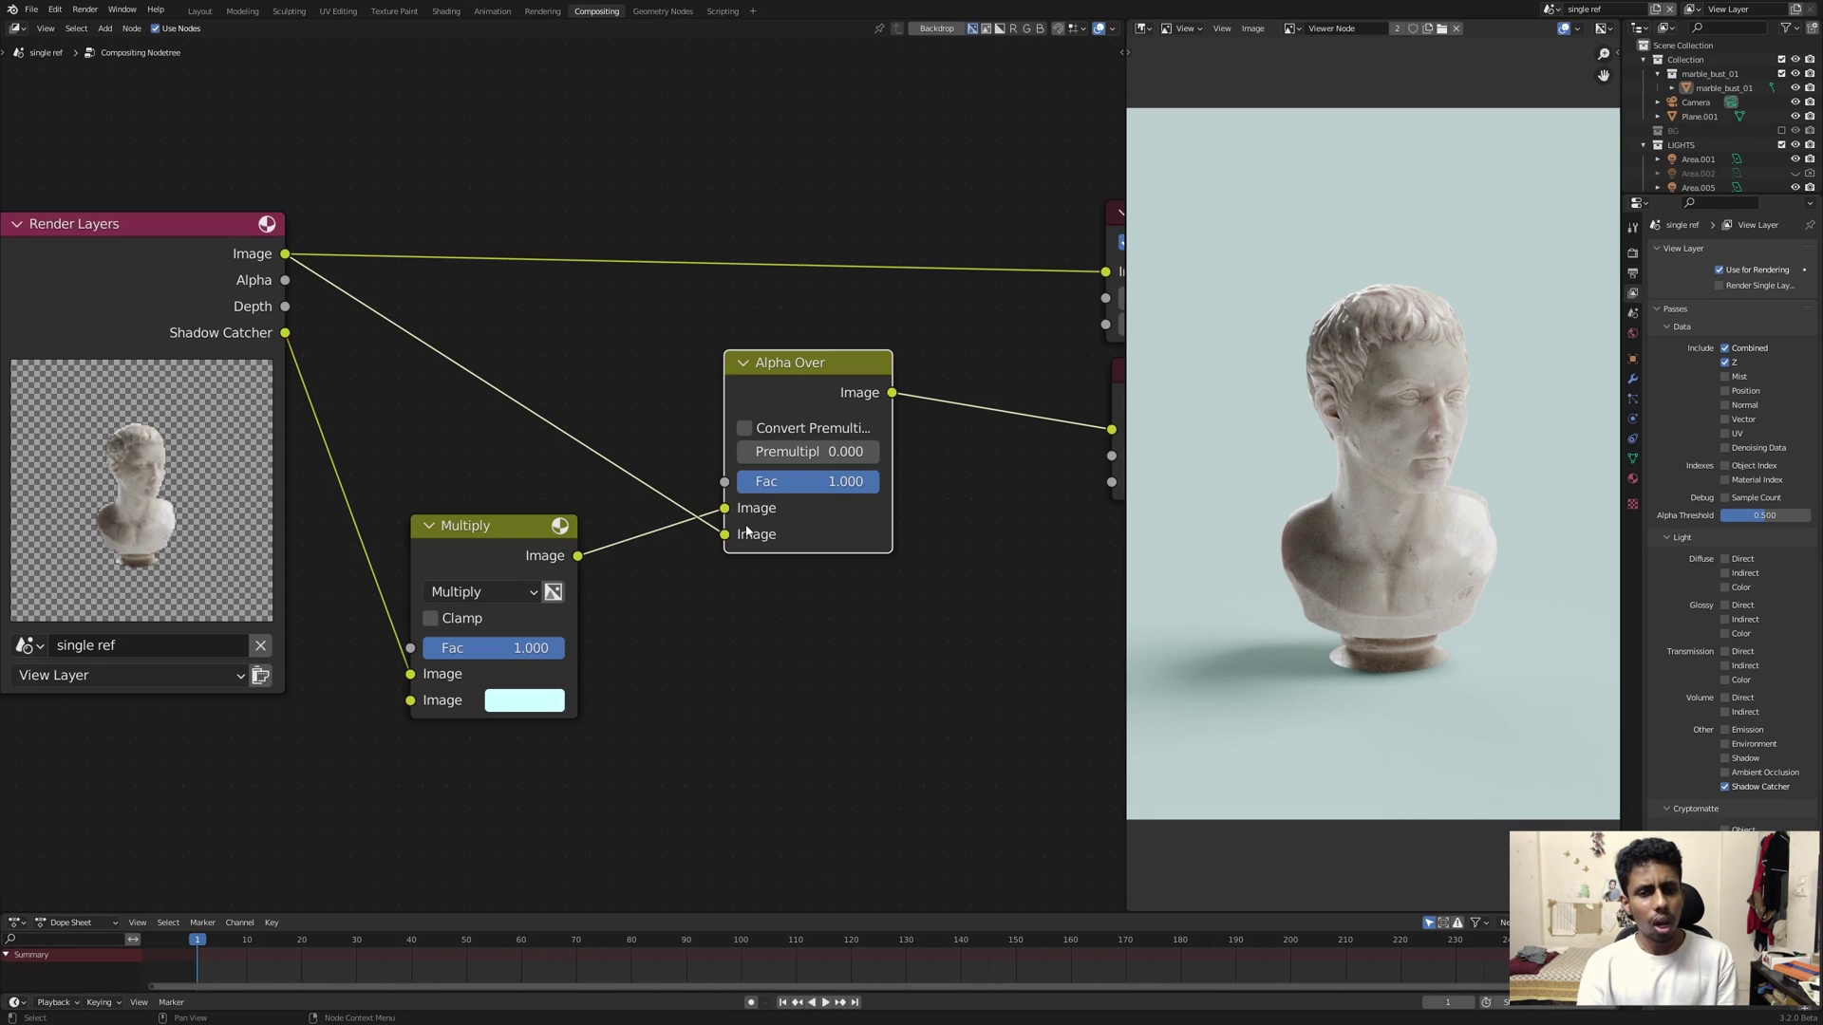
Step: Remove the Multiply node while keeping the Shadow Catcher output linked to the Alpha Over node's first Image input
left_click(490, 562)
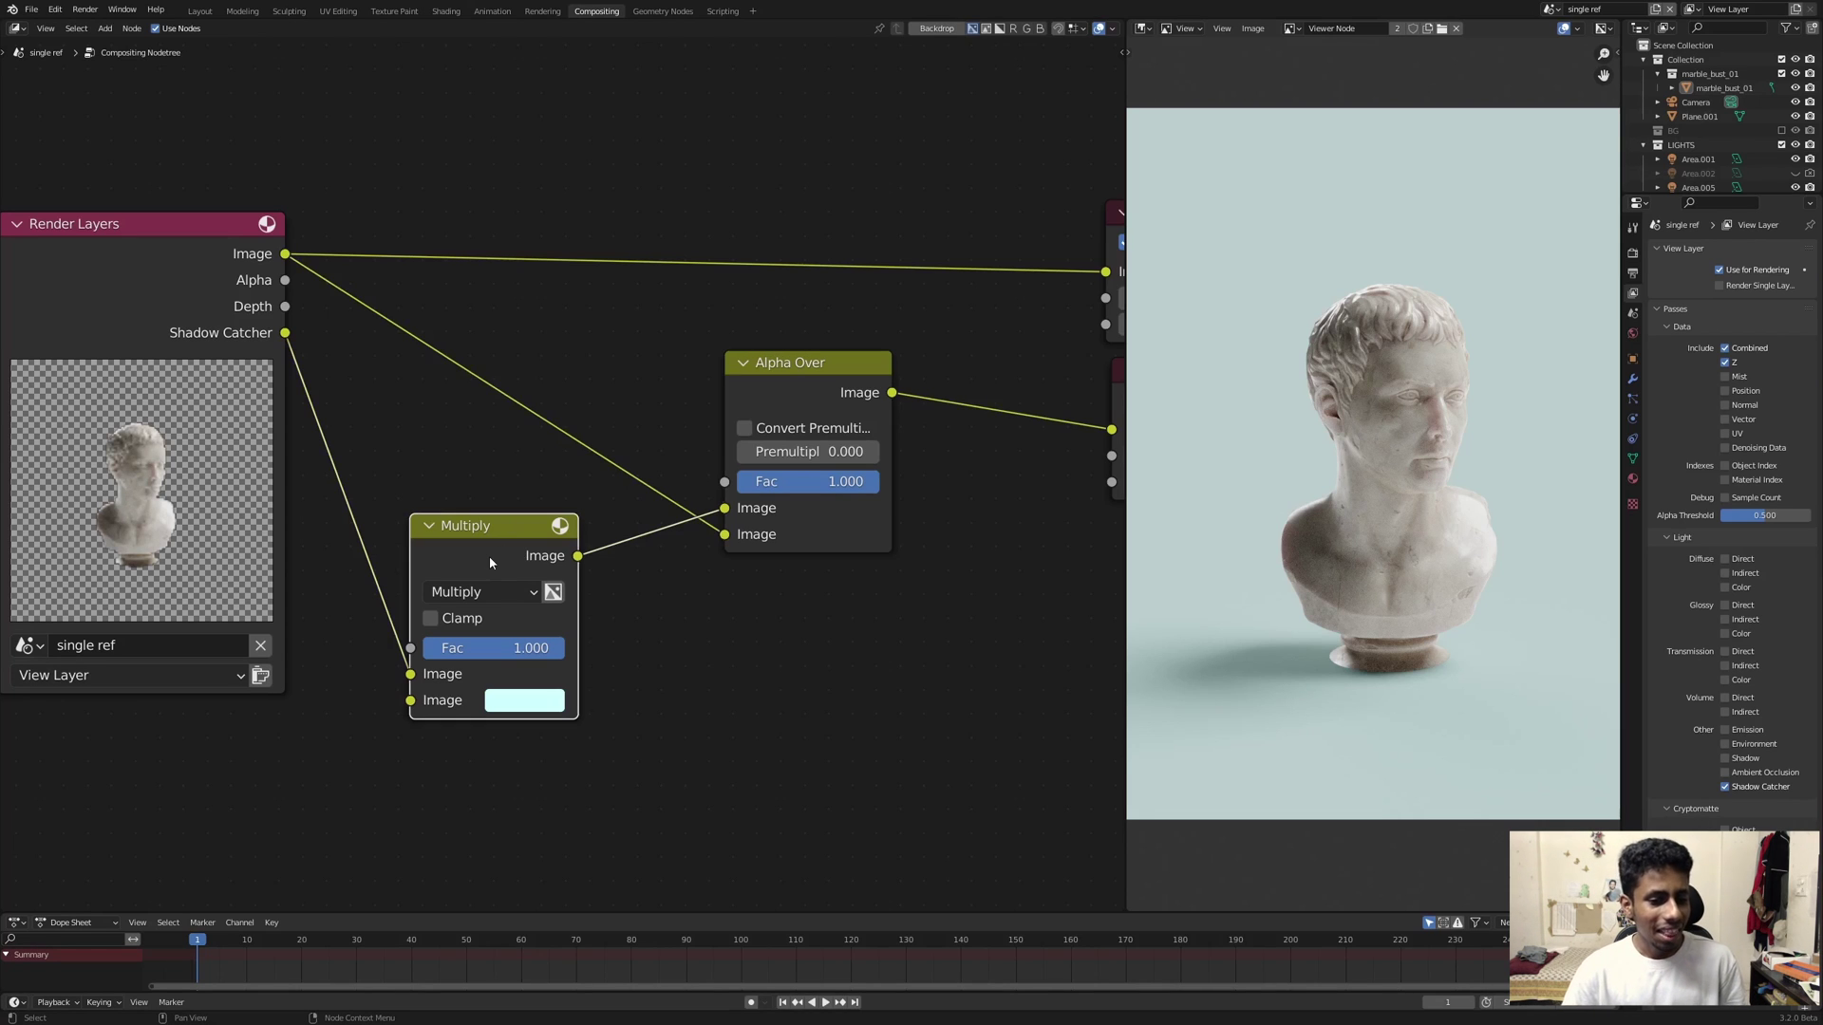
key("x")
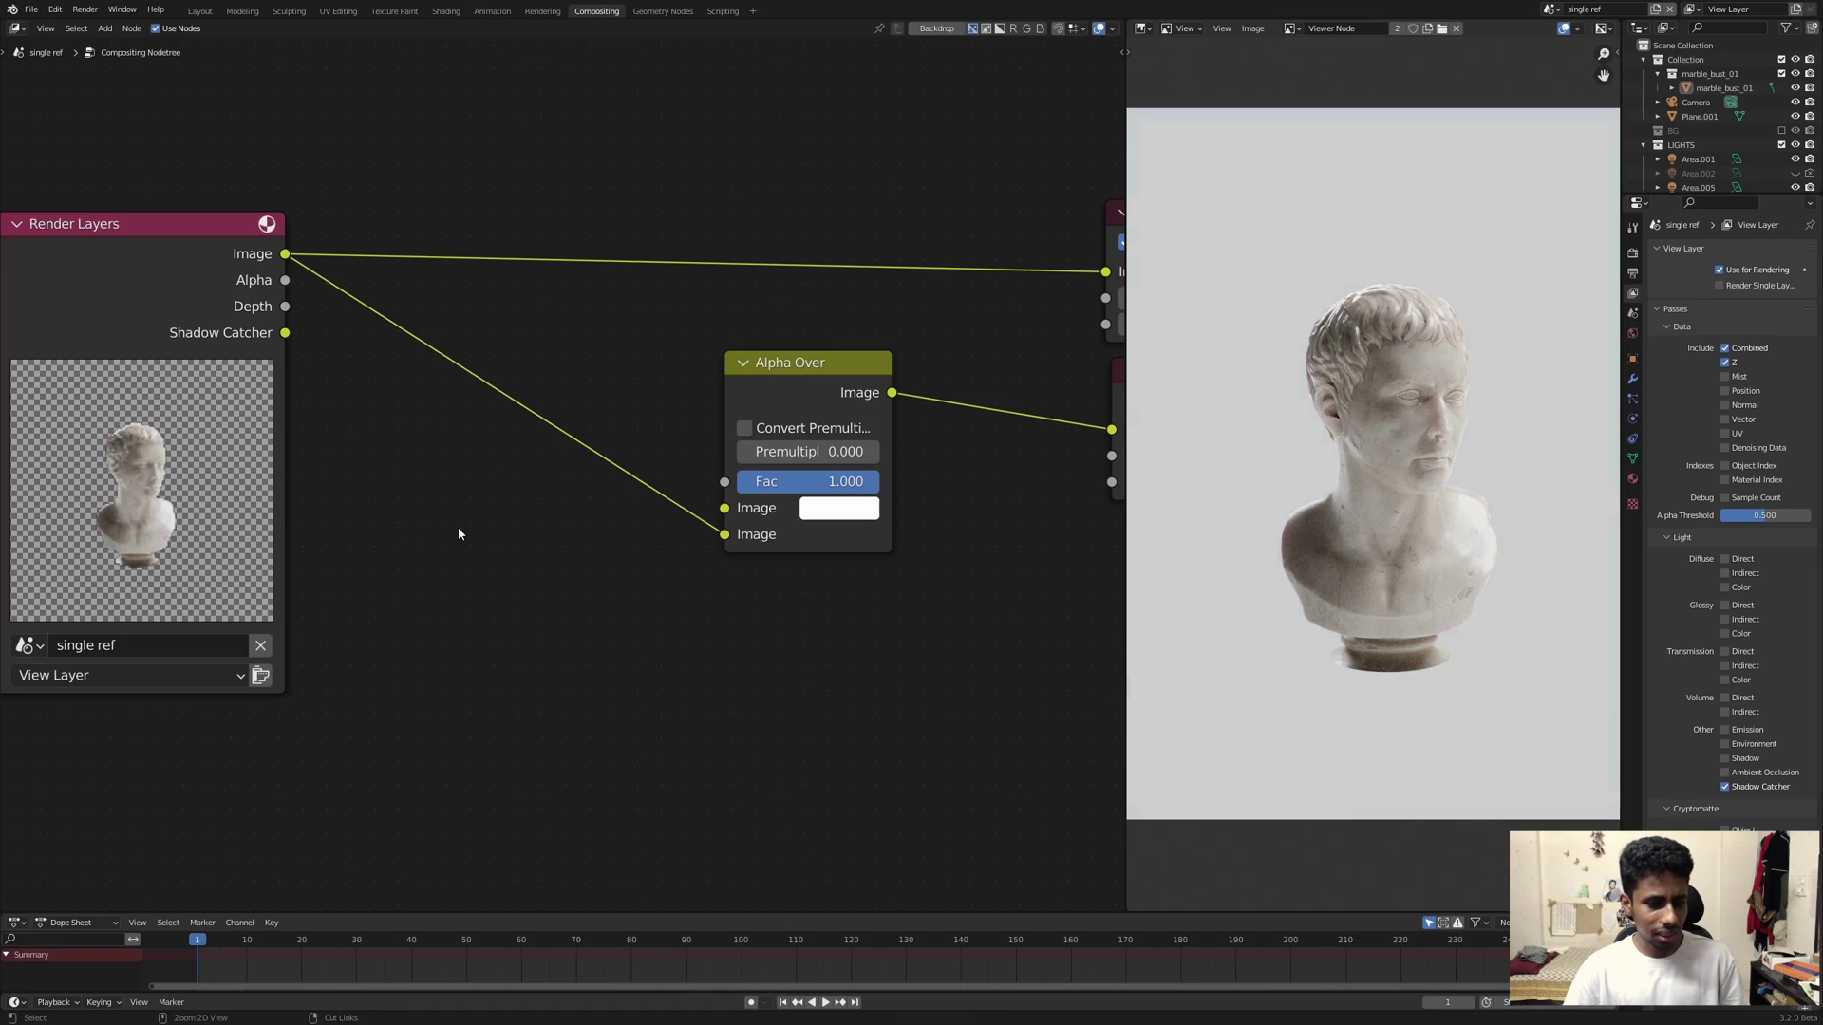
key("ctrl+z")
key("ctrl+x")
scroll(516, 622, "left", 5, "ctrl")
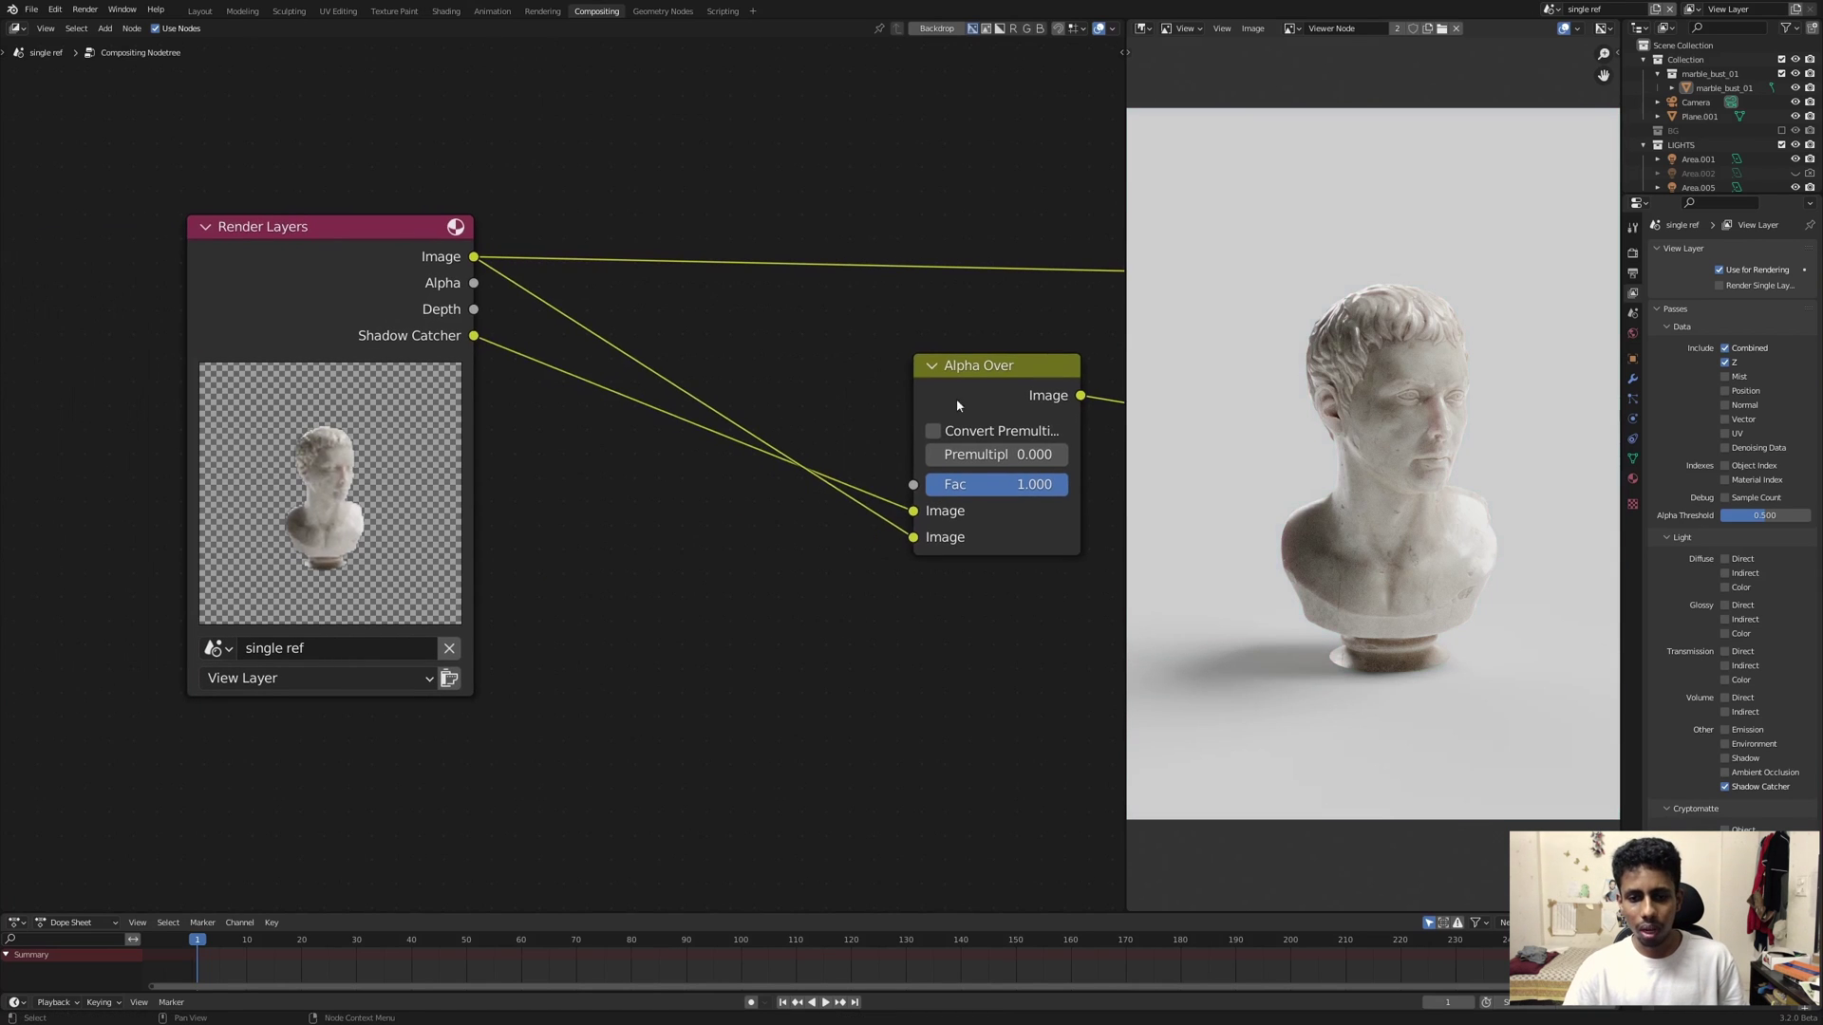
Step: Cut the Shadow Catcher link to the Alpha Over node and send the Shadow Catcher pass to the Viewer
left_click_drag(977, 473, 399, 475)
middle_click_drag(660, 453, 730, 426)
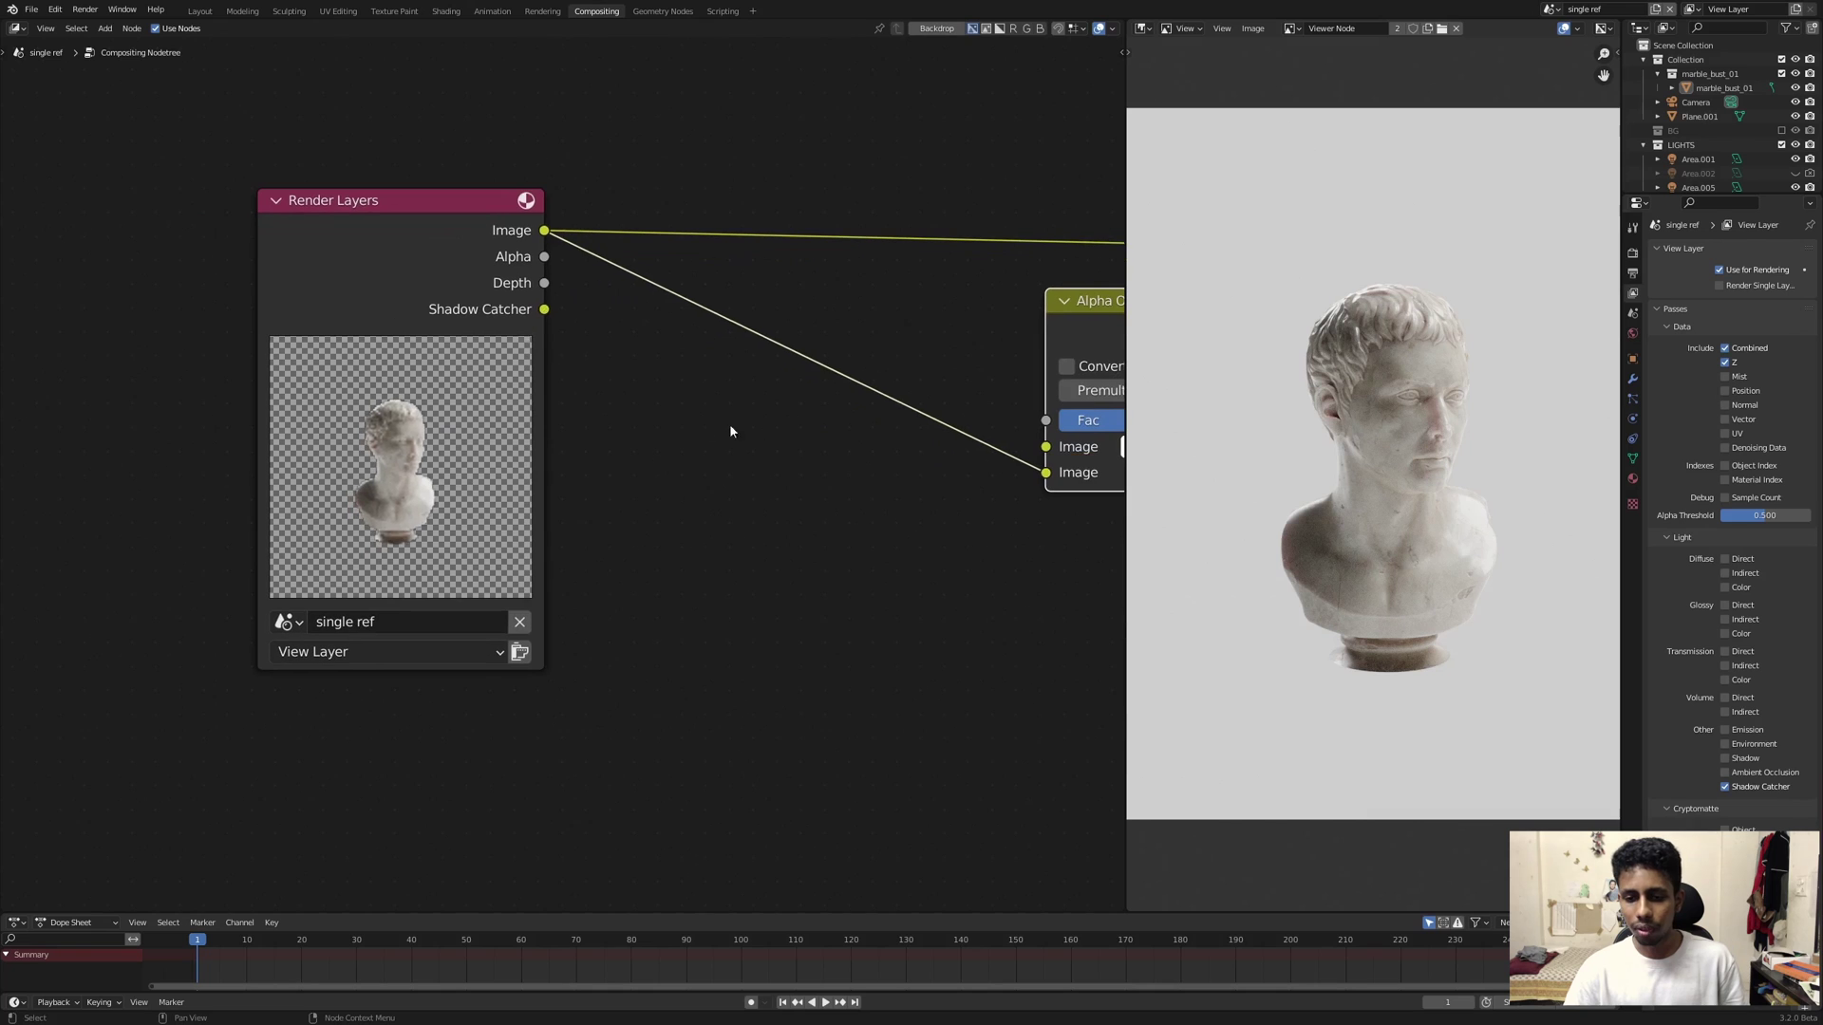
left_click(545, 310, "ctrl+shift")
left_click_drag(381, 301, 304, 341)
left_click(607, 398)
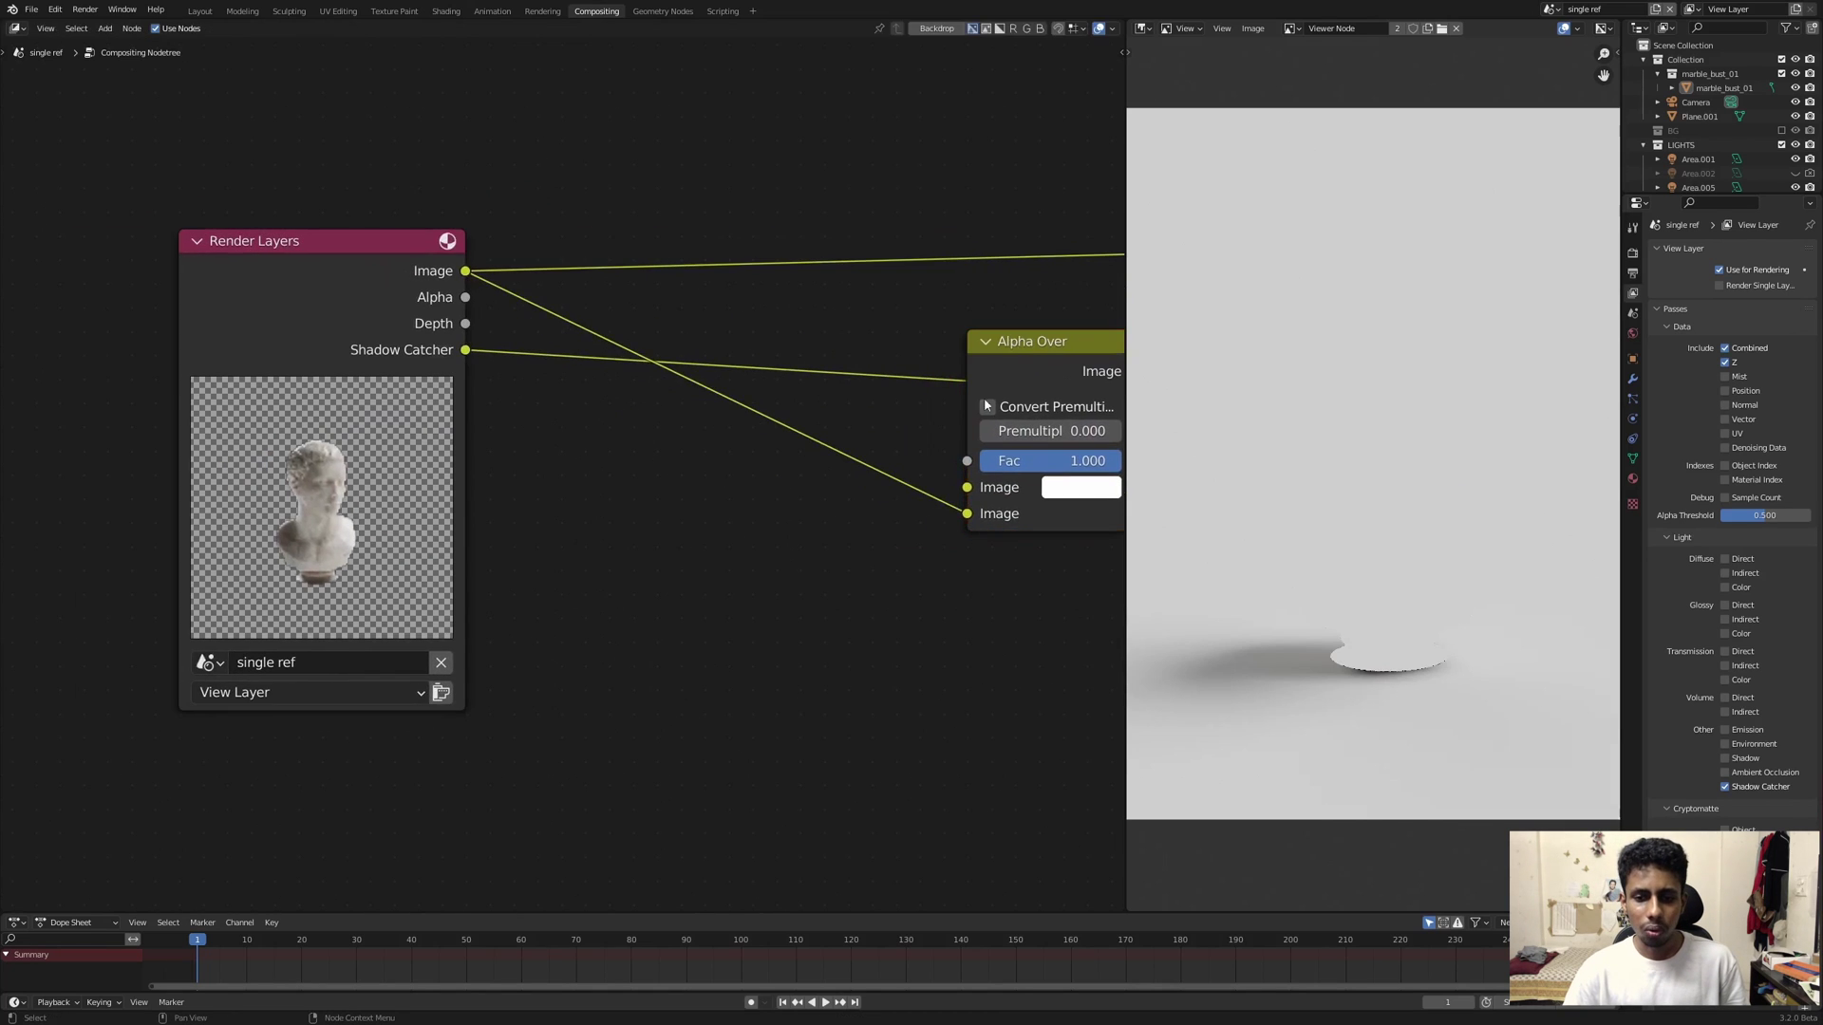
Step: Spread the Alpha Over and Render Layers nodes apart to free up space between them
left_click_drag(1033, 371, 1091, 351)
middle_click_drag(1091, 351, 1224, 311)
left_click_drag(407, 301, 296, 316)
scroll(799, 419, "up", 3)
middle_click_drag(799, 418, 870, 399)
Step: Examine the untinted shadow catcher pass in a maximized image viewer, then restore the compositing layout
key("ctrl+space")
scroll(816, 468, "up", 1)
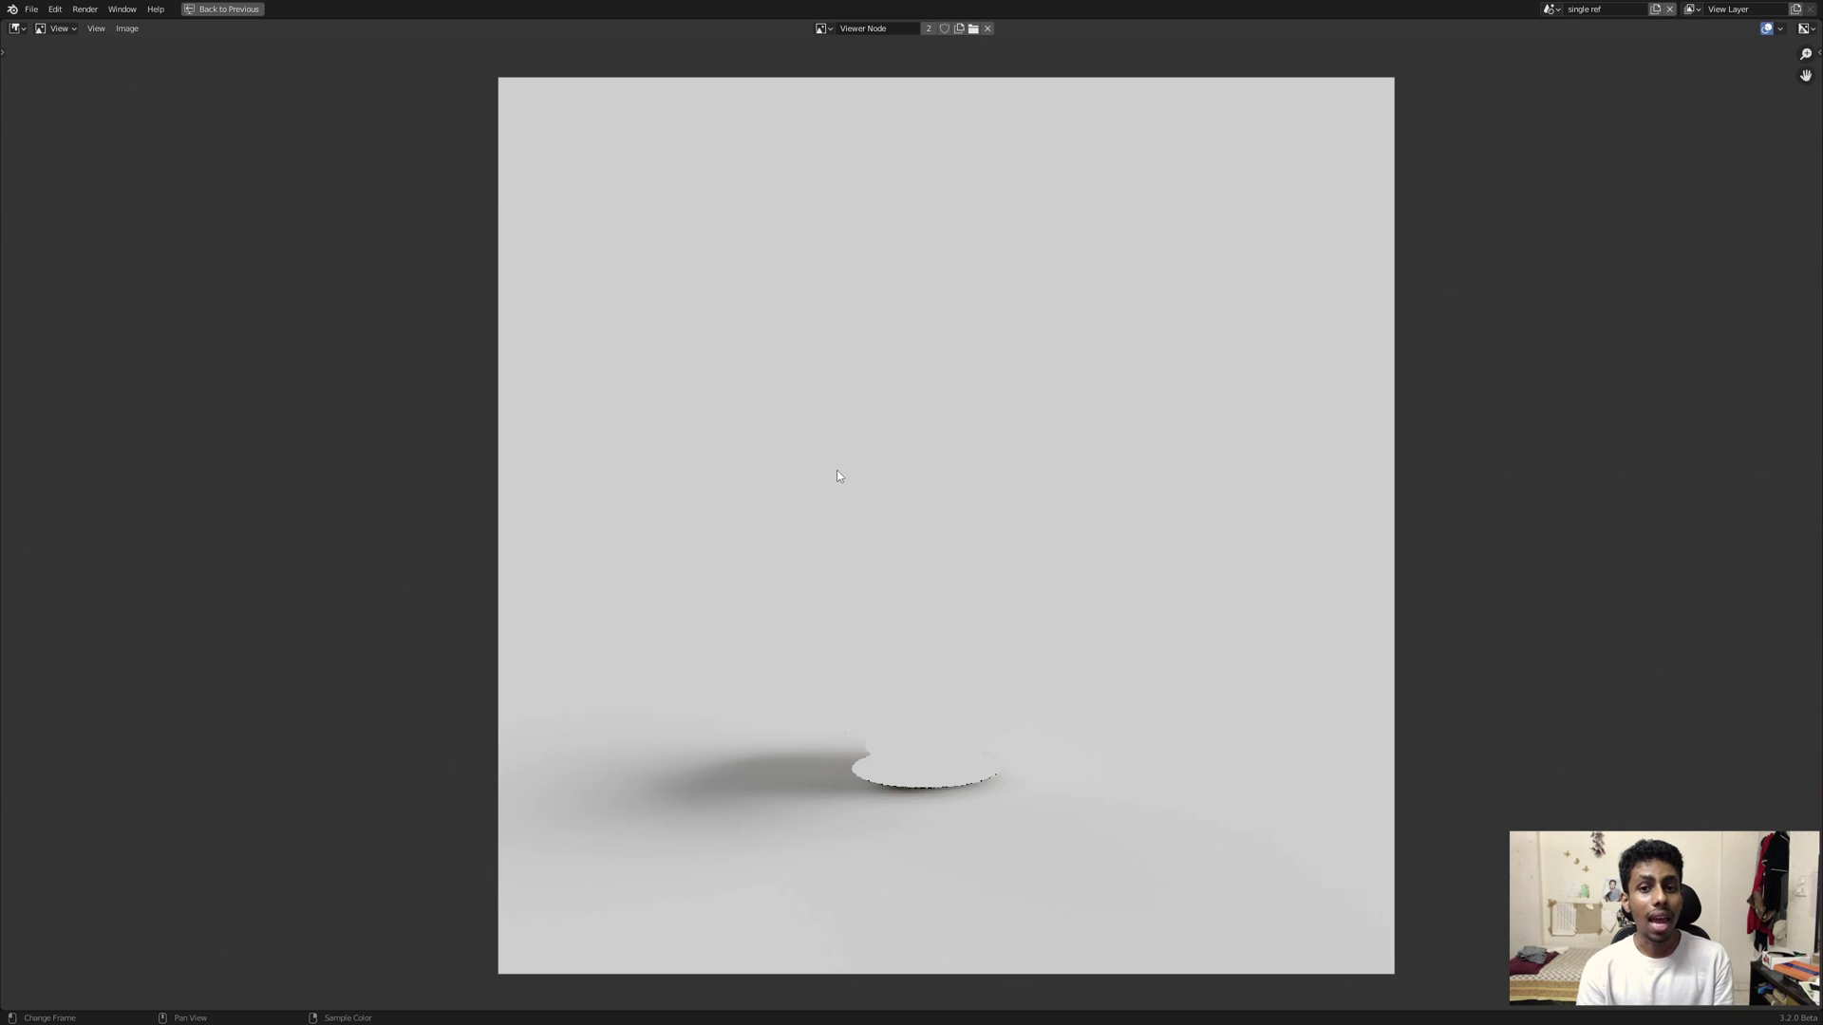
key("ctrl+space")
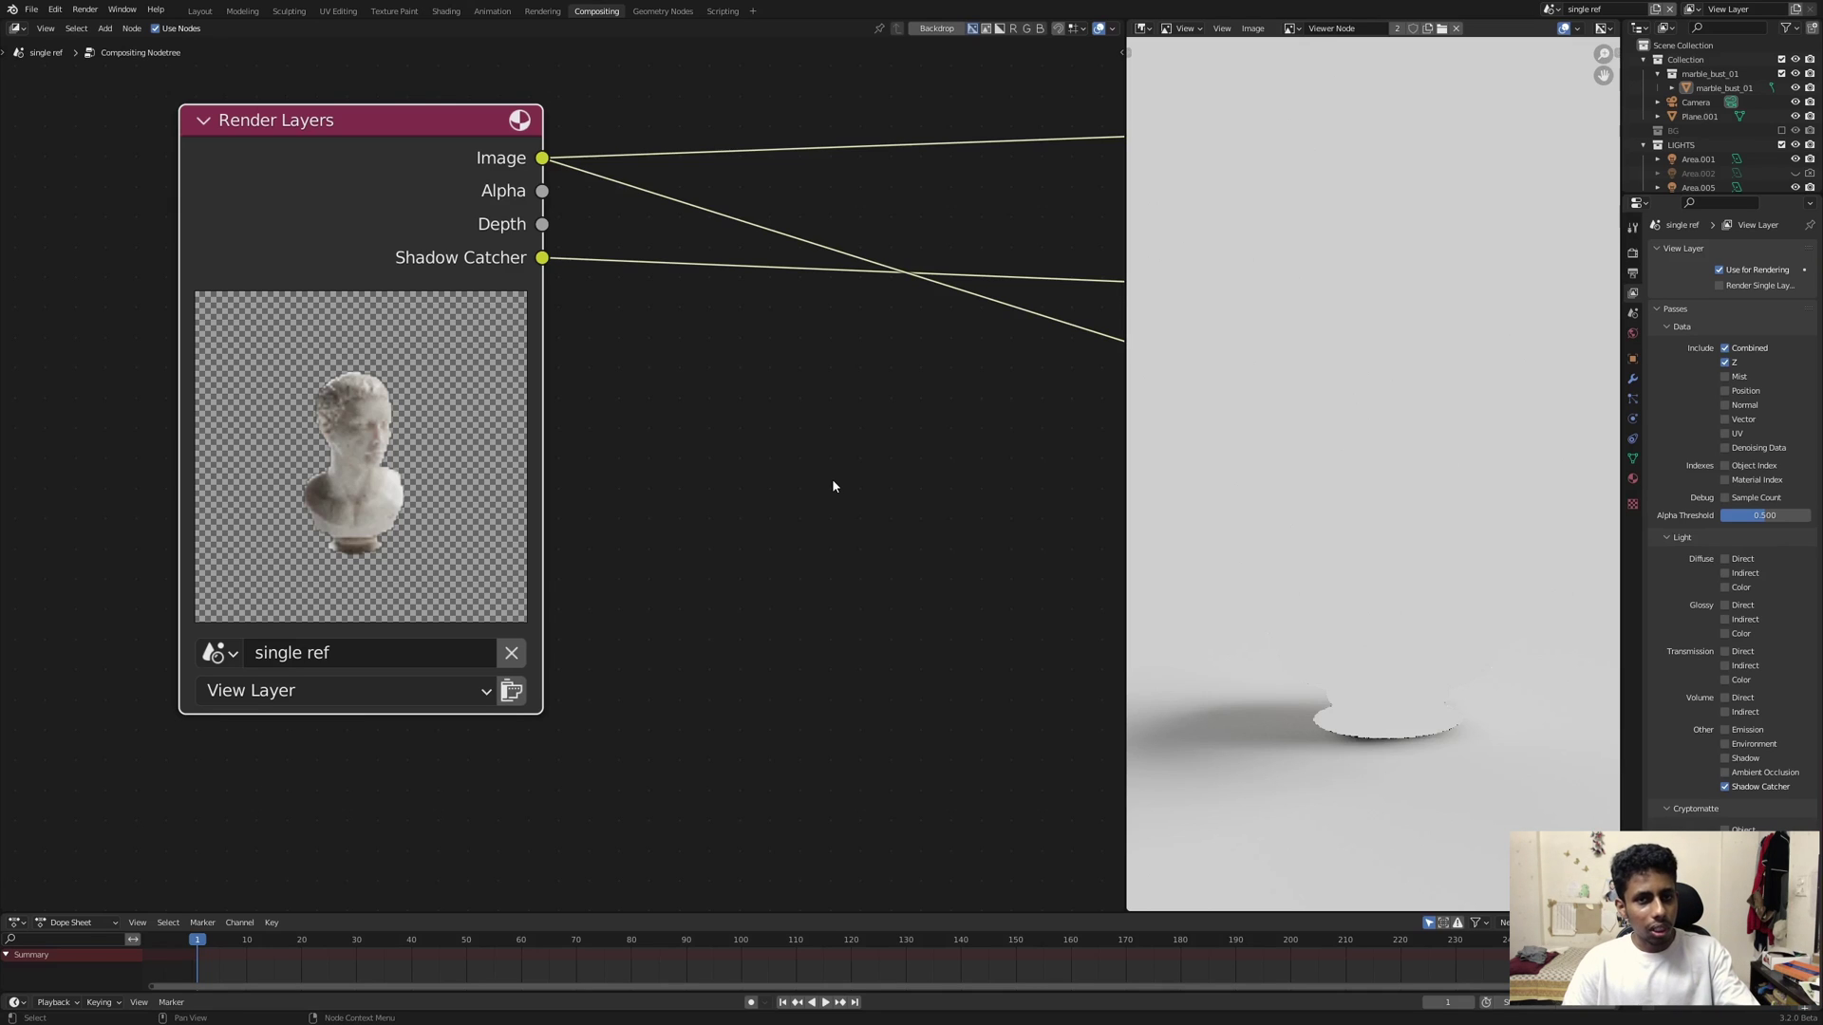
Step: Add a second Alpha Over node beside the Render Layers node and send its output to the Viewer
left_click(832, 485)
key("shift+a")
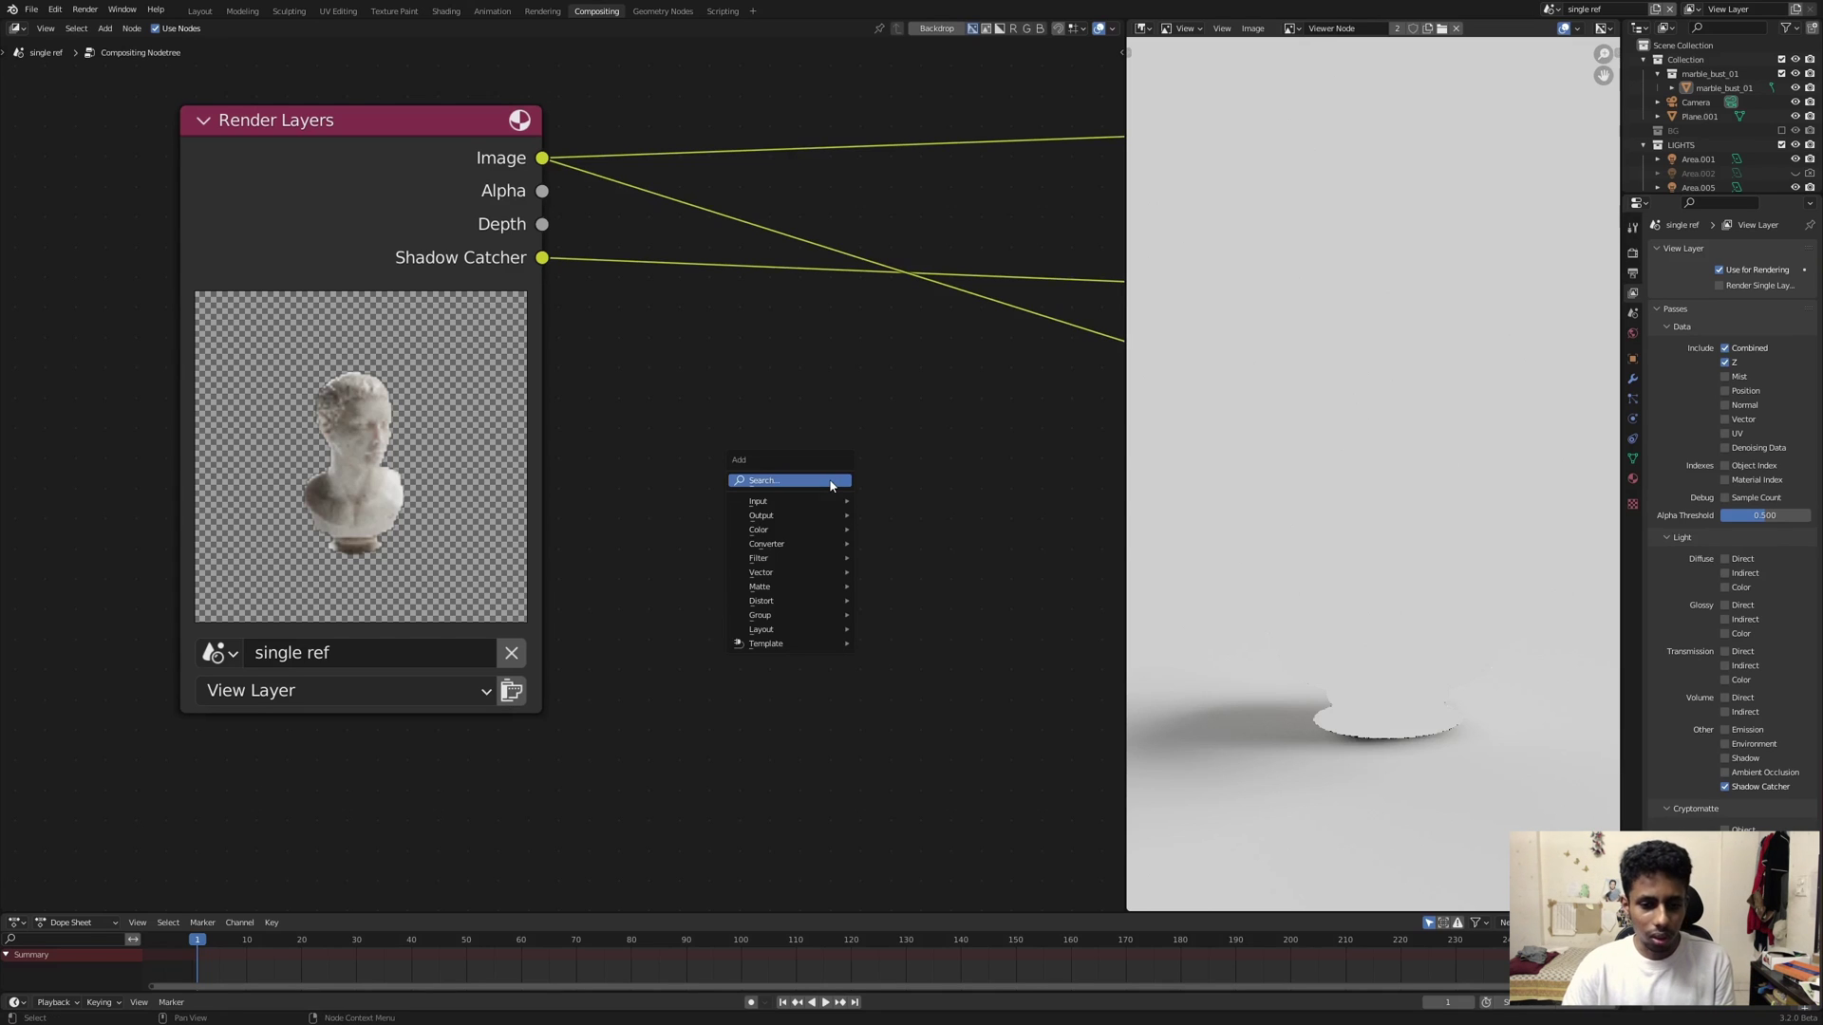
left_click(831, 481)
type("alp")
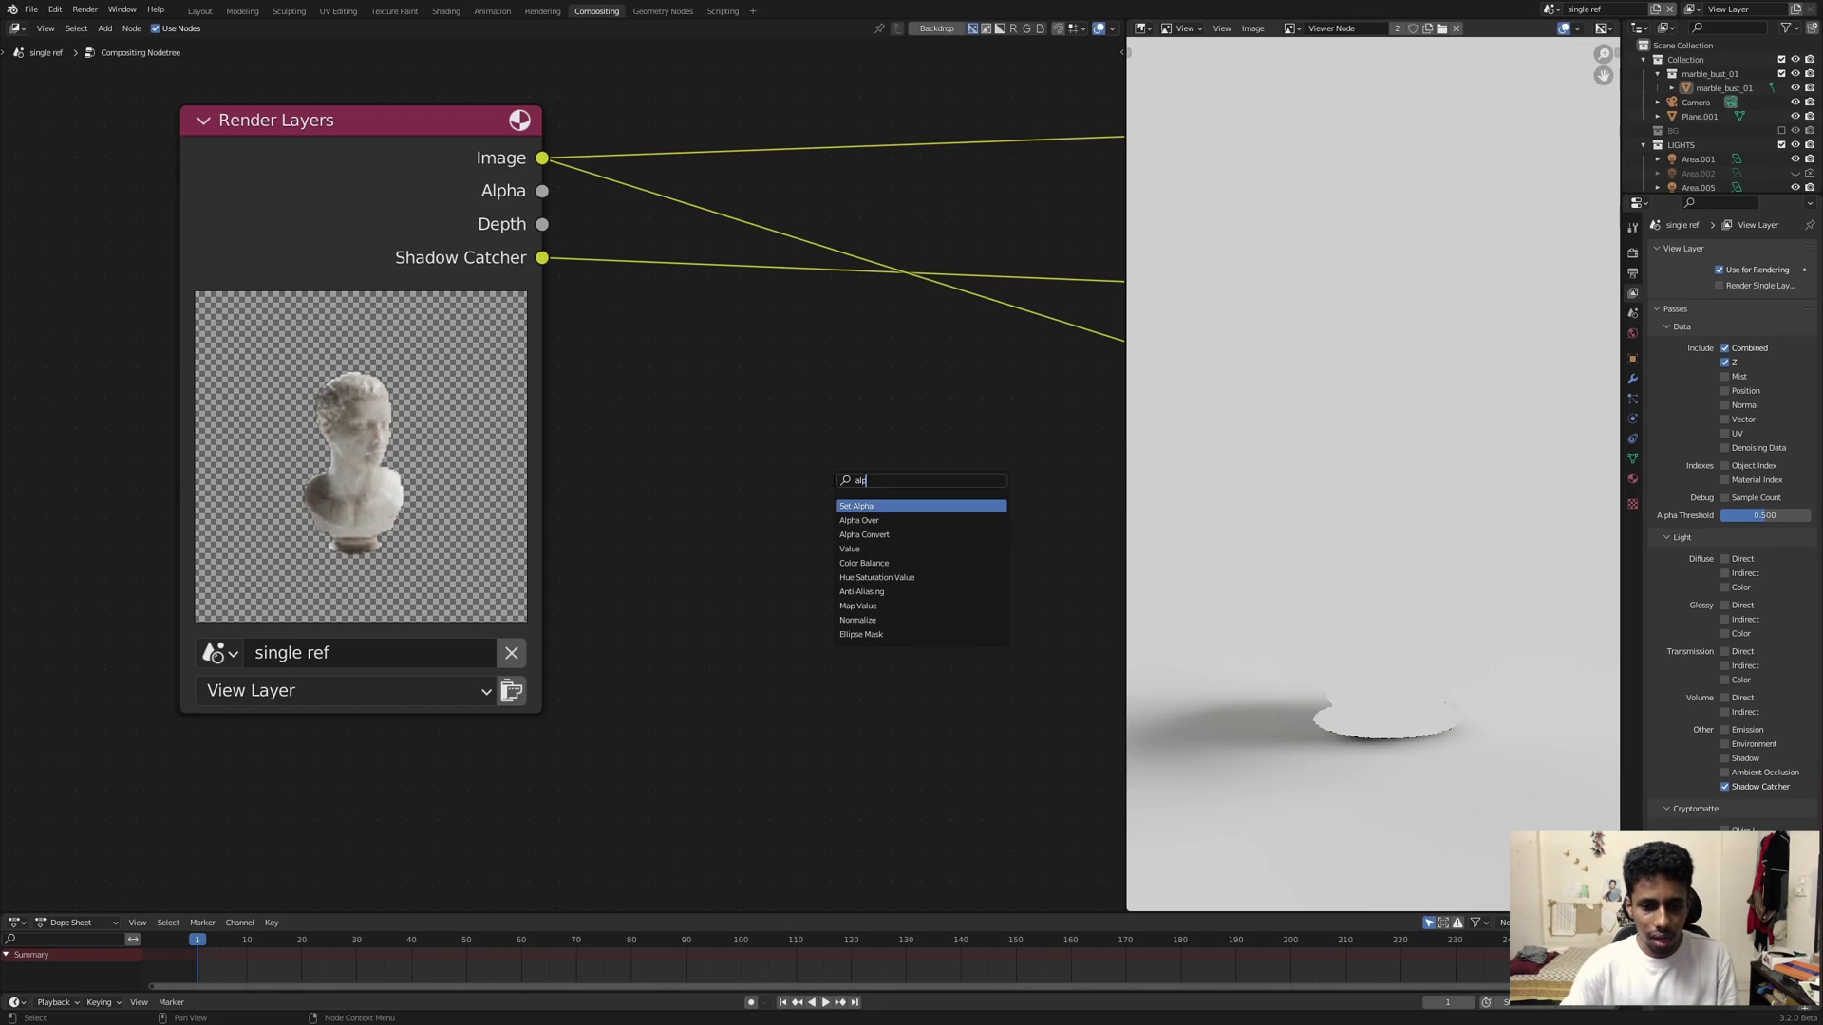
left_click(953, 520)
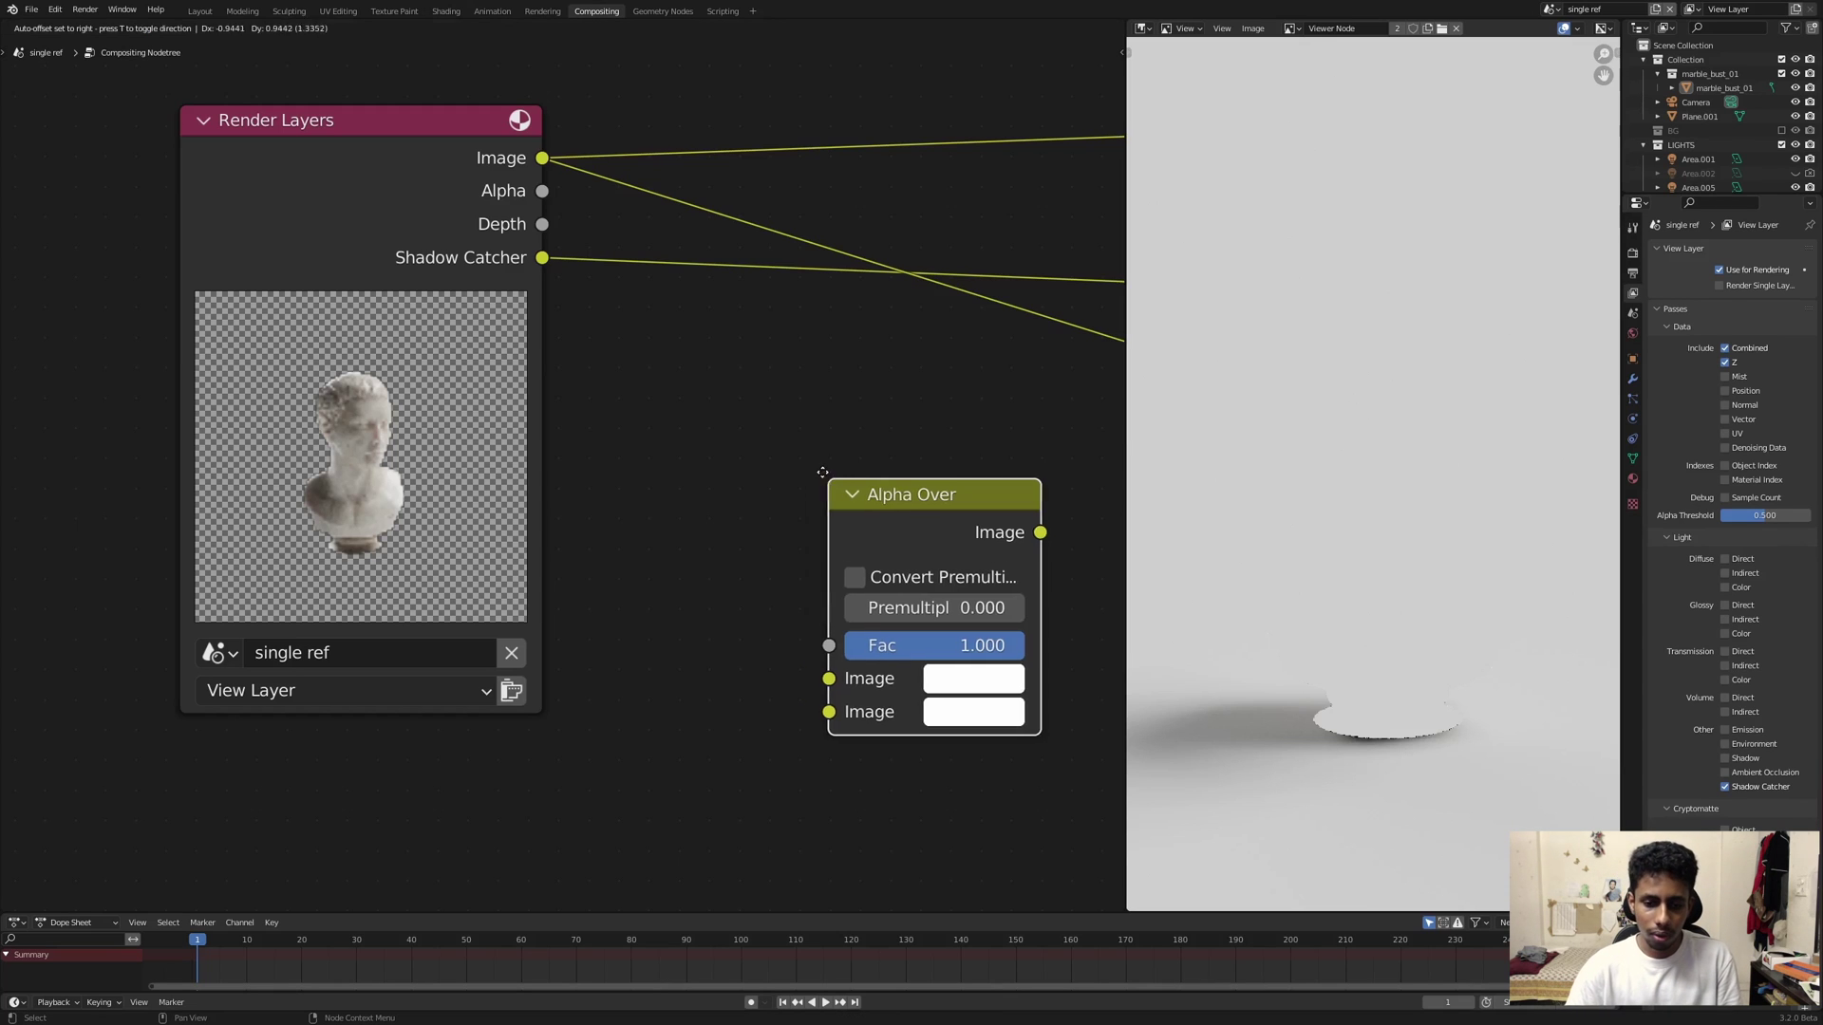
left_click(826, 437)
left_click(826, 437, "ctrl+shift")
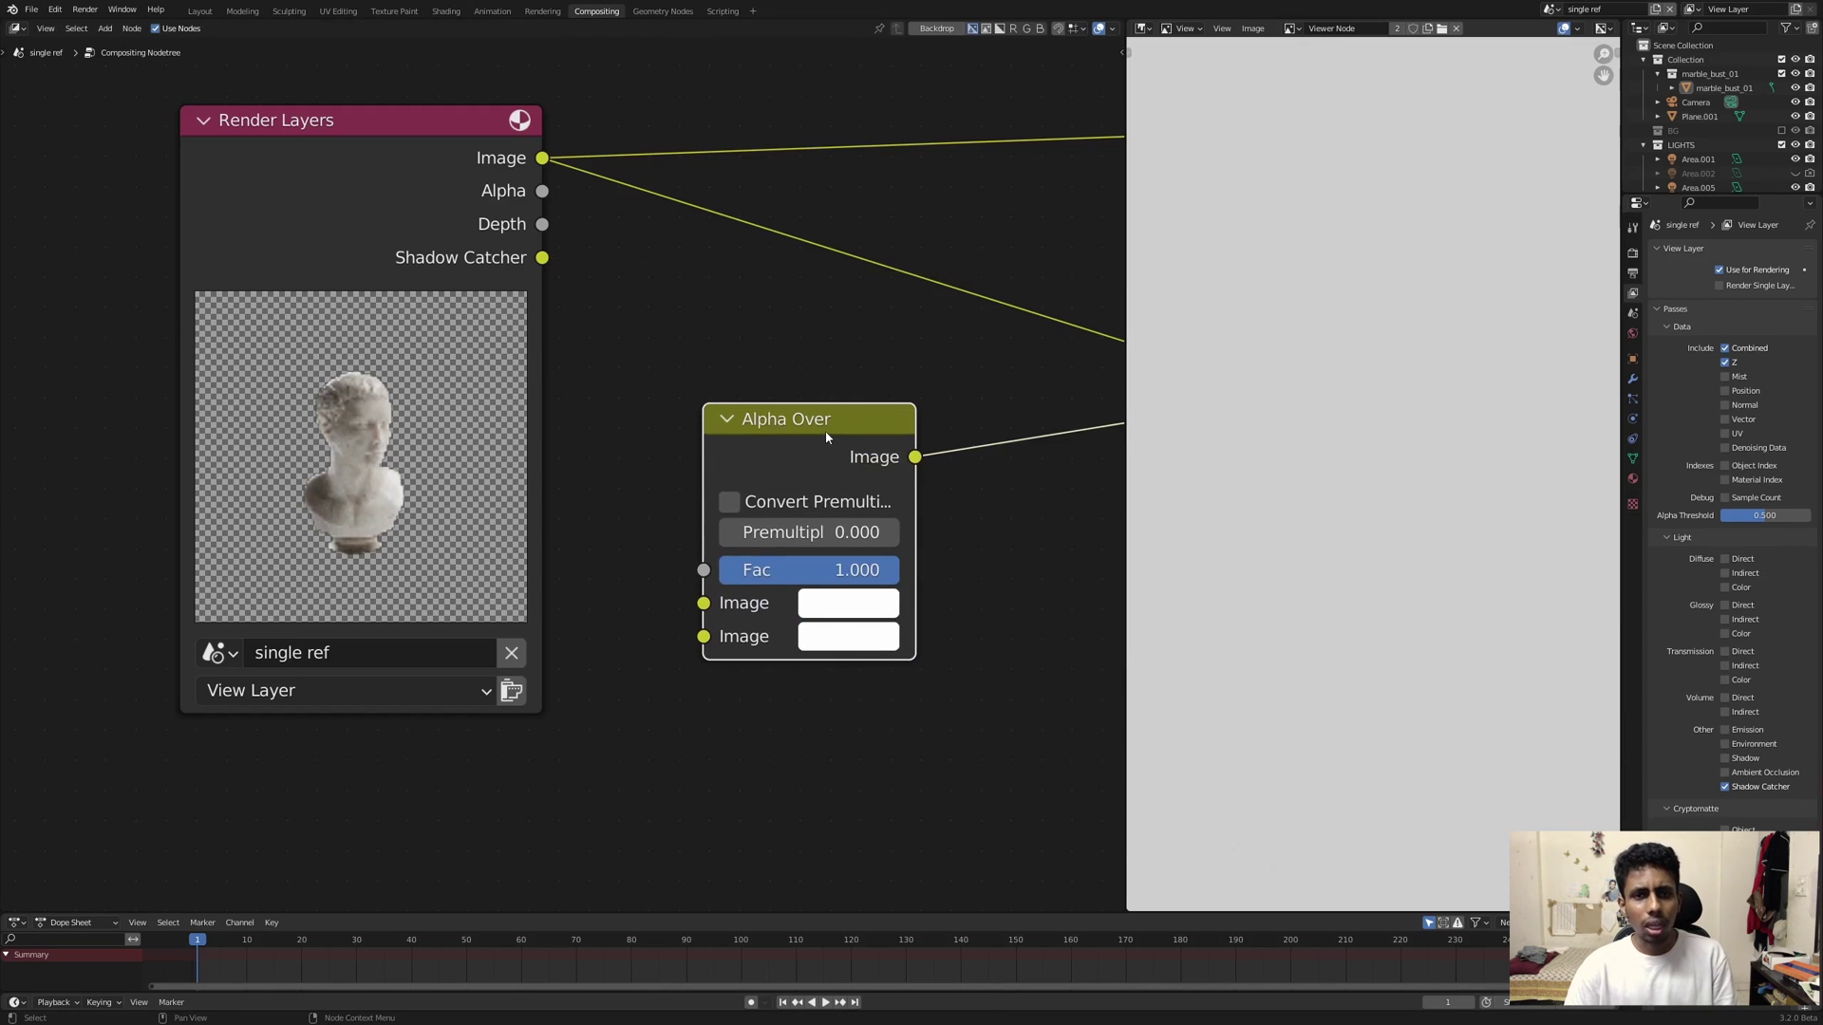
Step: Set the new Alpha Over node's first image colour to black, with value 0.000
scroll(819, 432, "up", 1)
middle_click_drag(800, 431, 769, 396)
left_click(824, 579)
left_click_drag(834, 503, 696, 503)
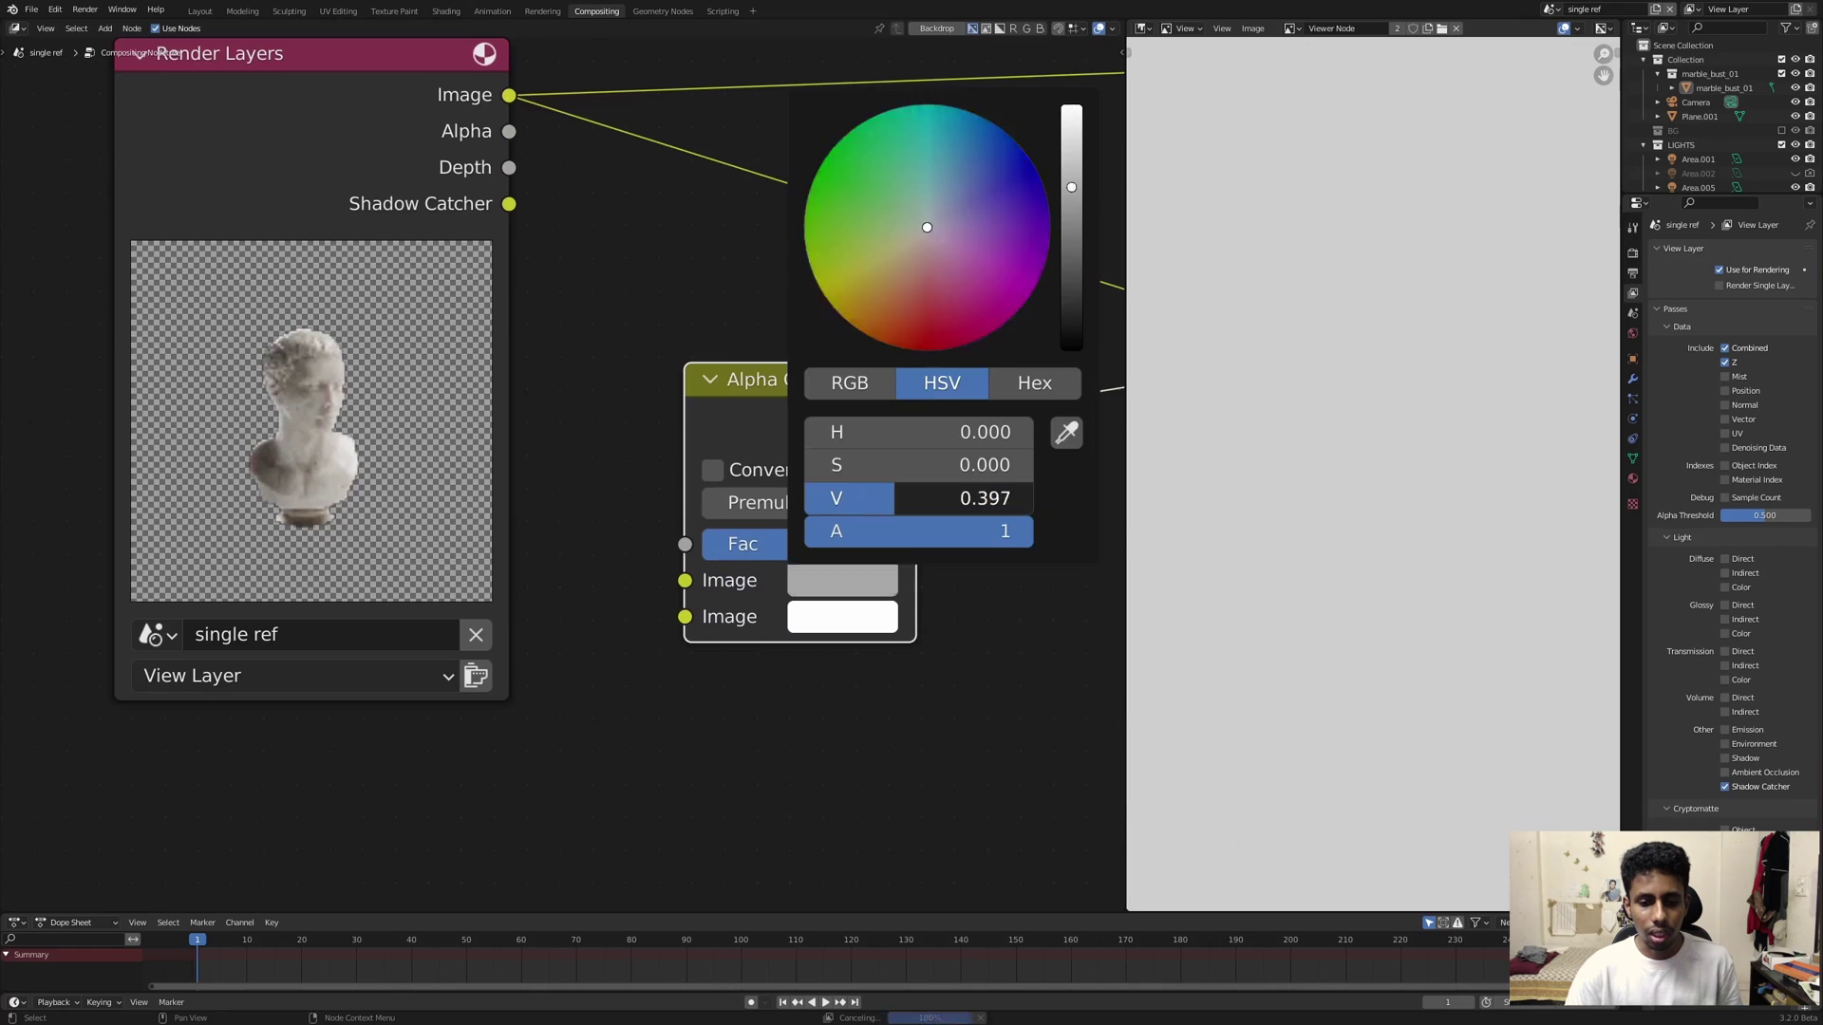
left_click_drag(893, 499, 807, 499)
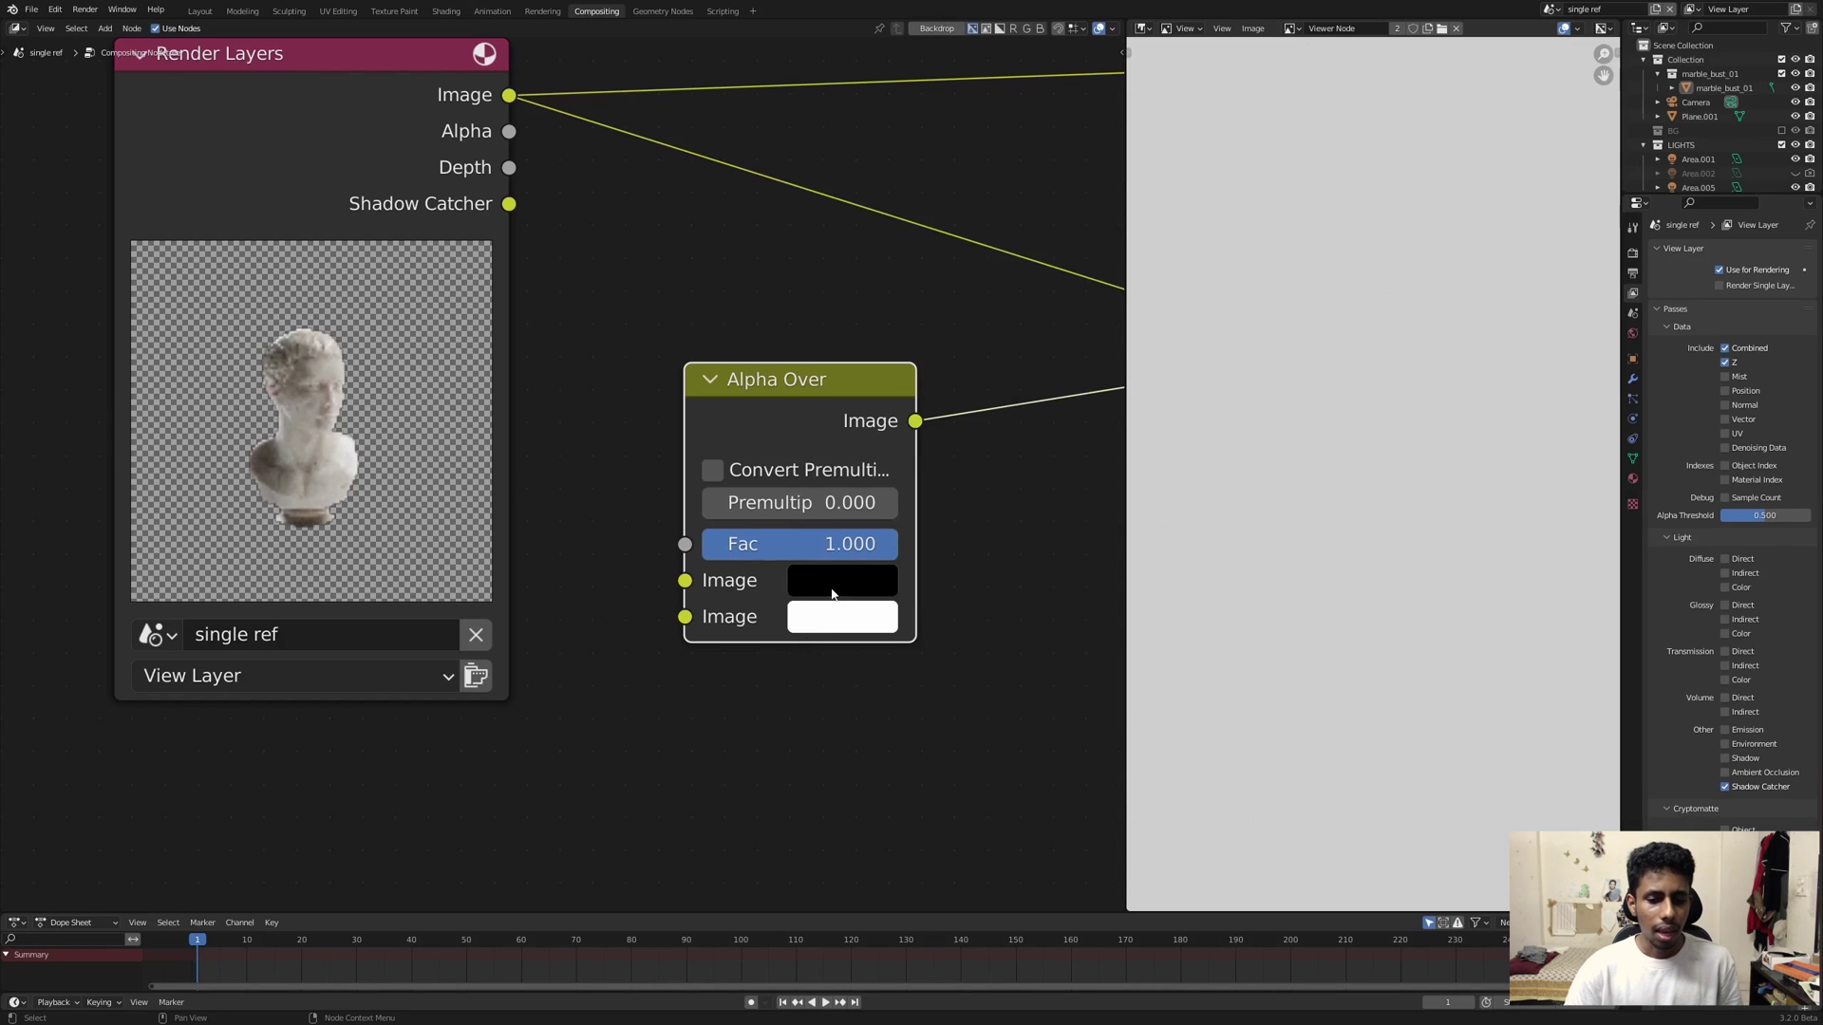
Step: Set the new Alpha Over node's Fac to 0.000 to preview only its first image
left_click_drag(836, 544, 707, 544)
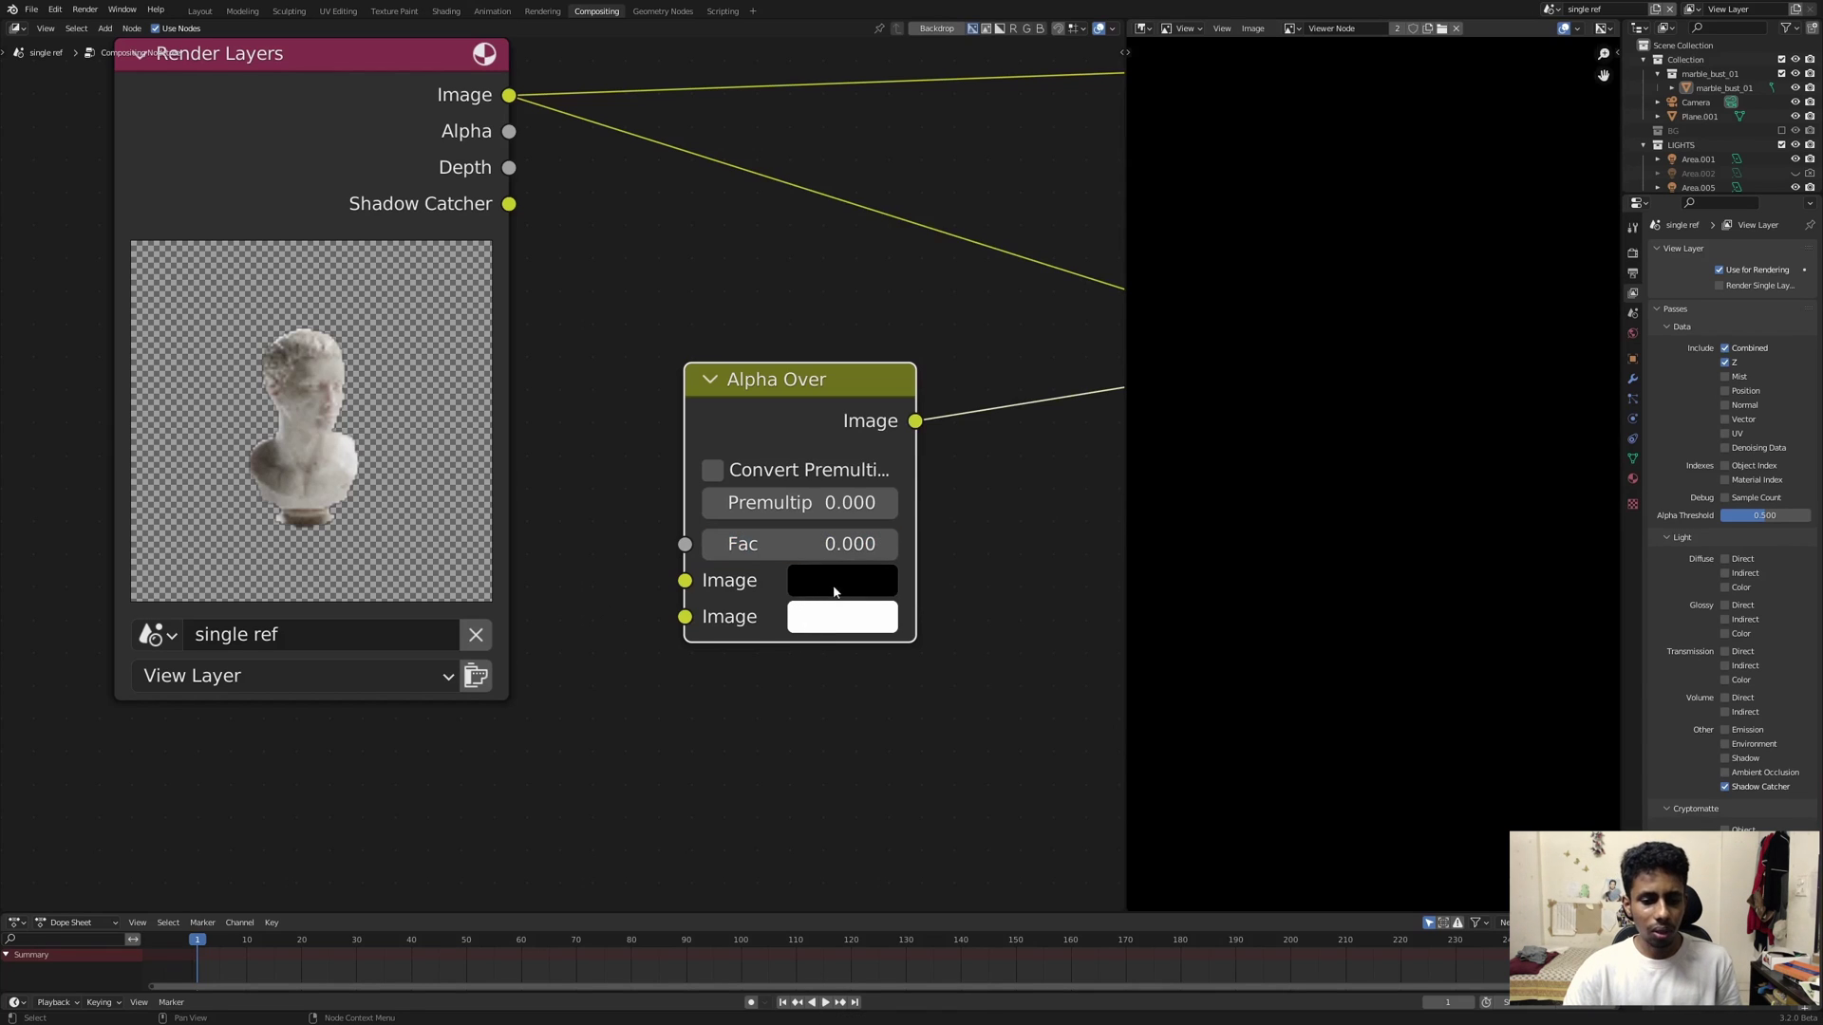
left_click_drag(685, 580, 616, 563)
left_click_drag(769, 381, 822, 378)
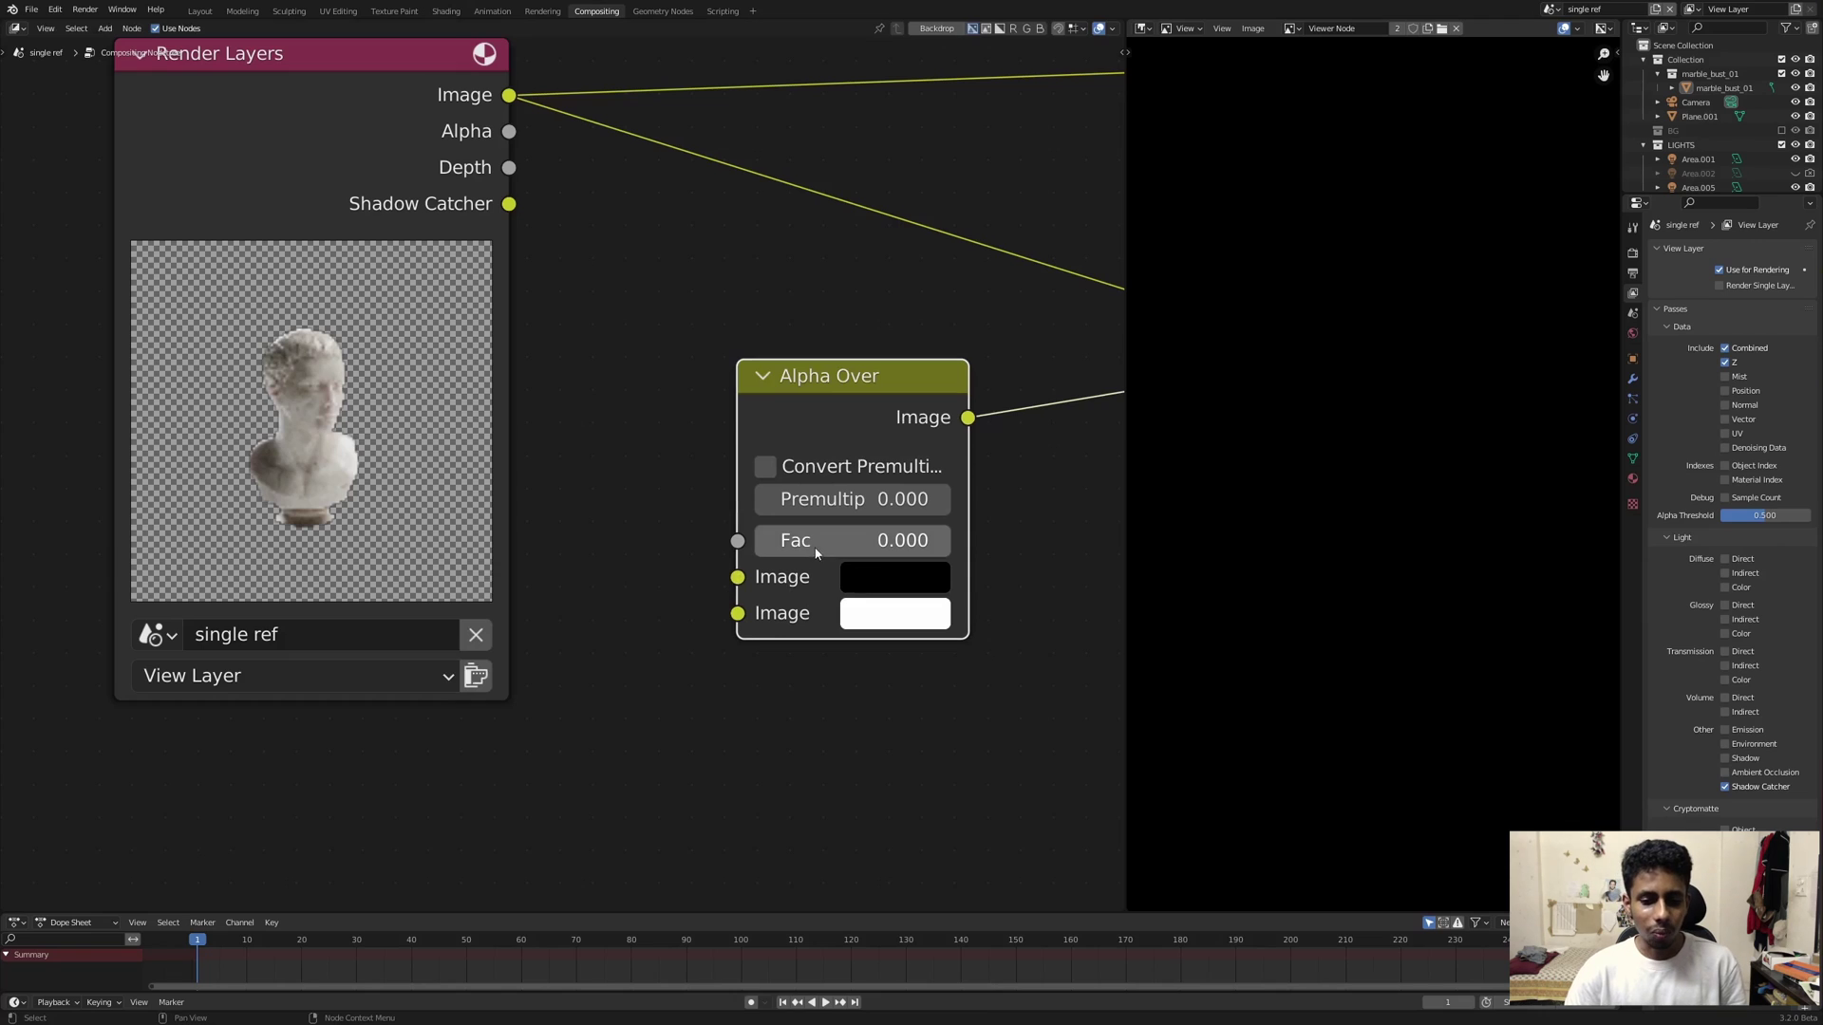
Step: Change the Alpha Over node's first image colour to a muted purple
left_click(879, 586)
left_click_drag(1008, 259, 997, 276)
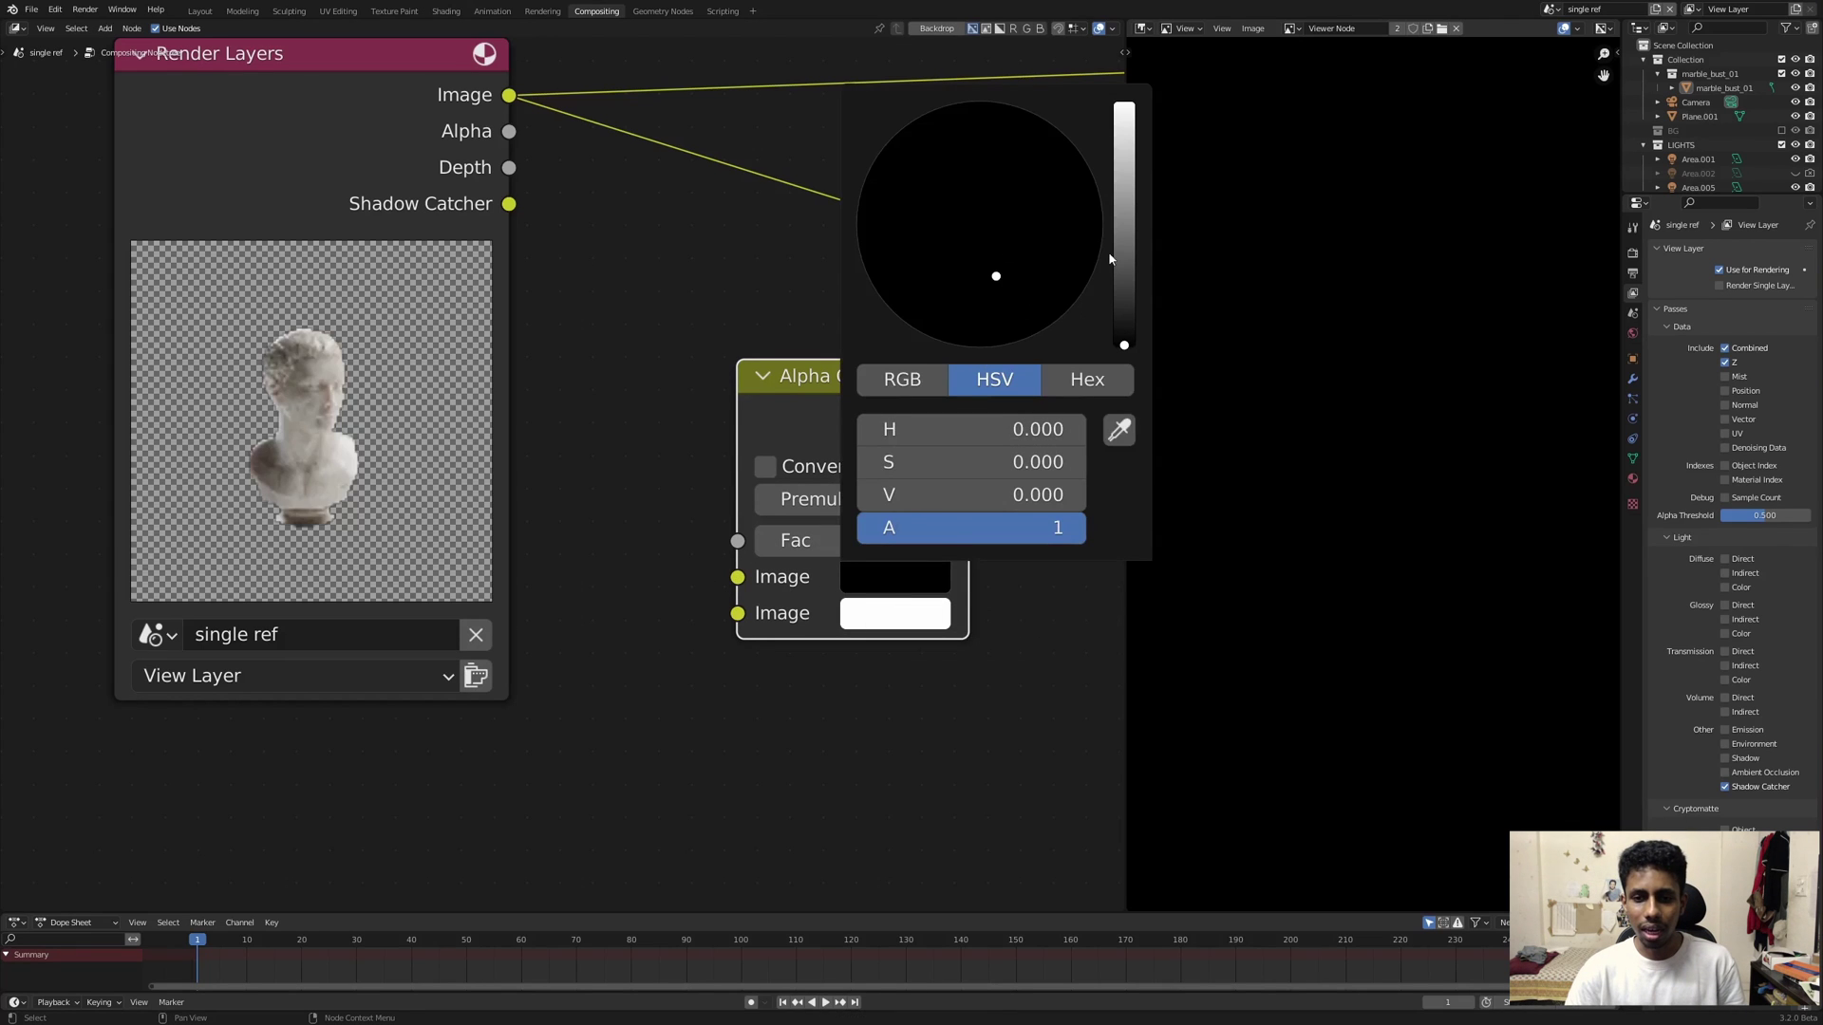
left_click_drag(1121, 258, 1123, 184)
left_click_drag(1027, 253, 1010, 236)
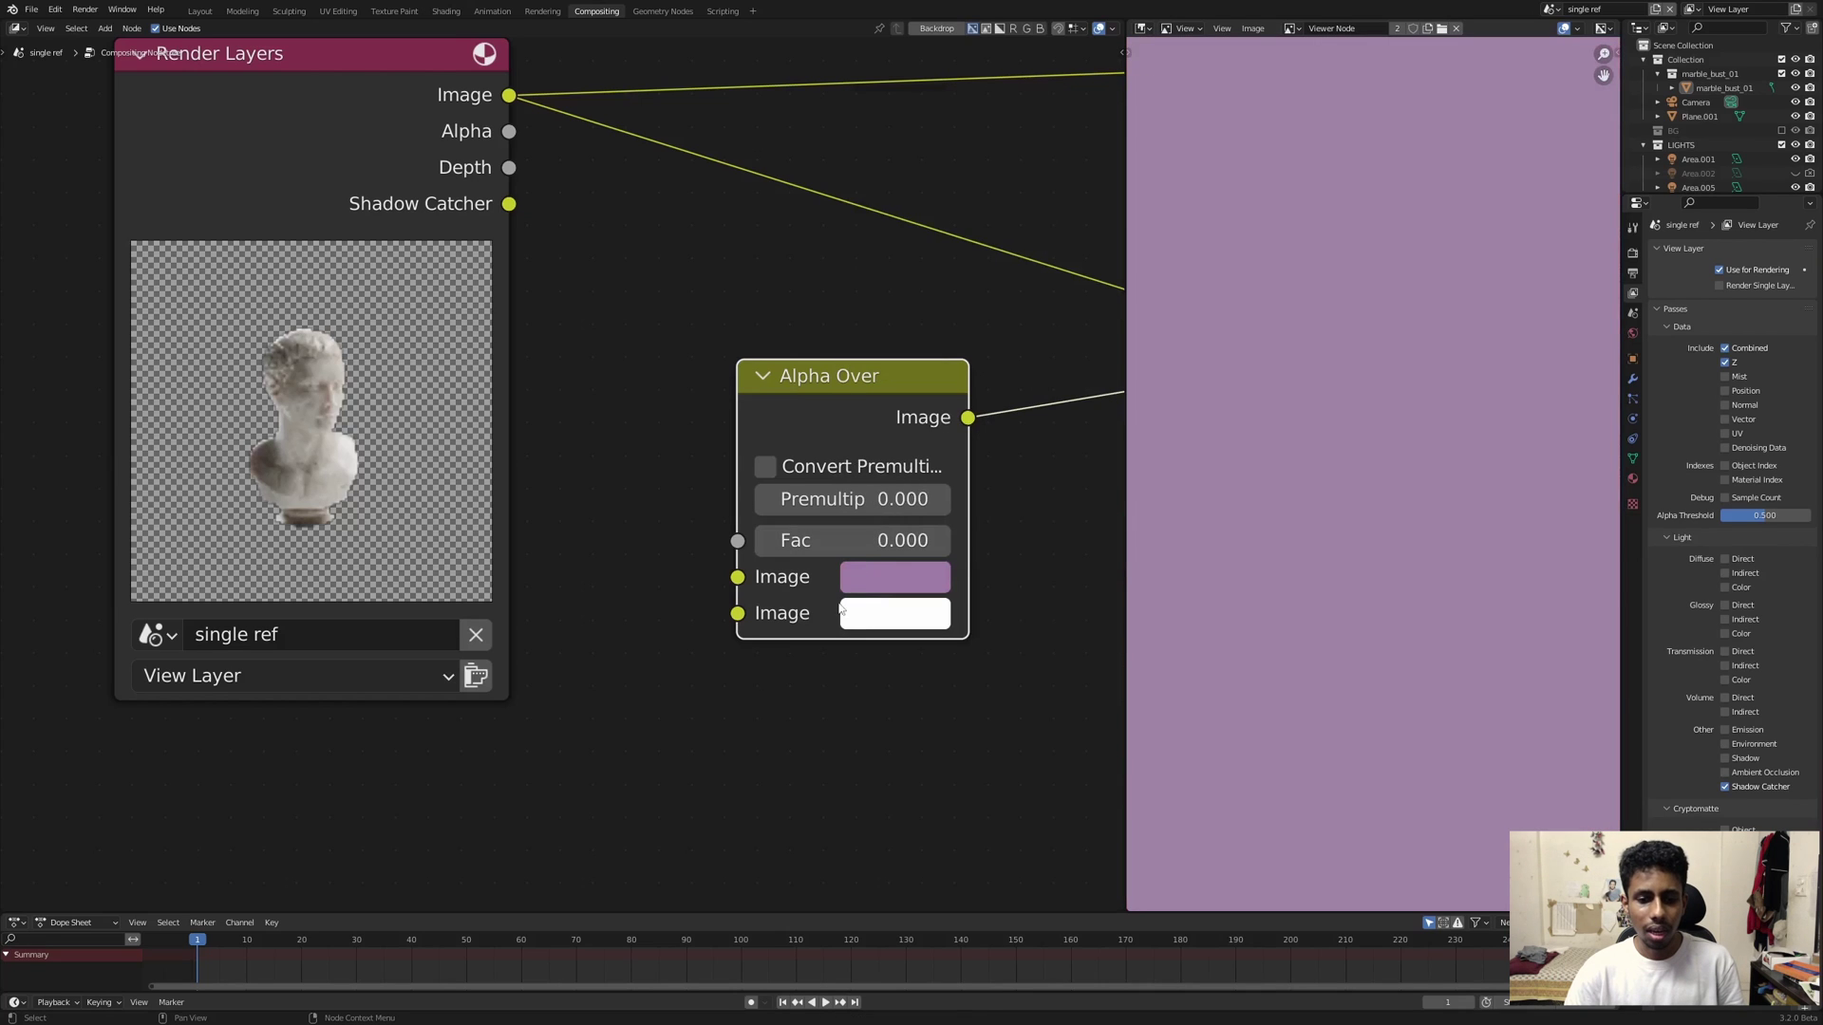
Step: Set the Alpha Over Fac to 1.000 and tint its second image light blue, with hue 0.612, saturation 0.664 and value 1.000
left_click_drag(855, 540, 949, 540)
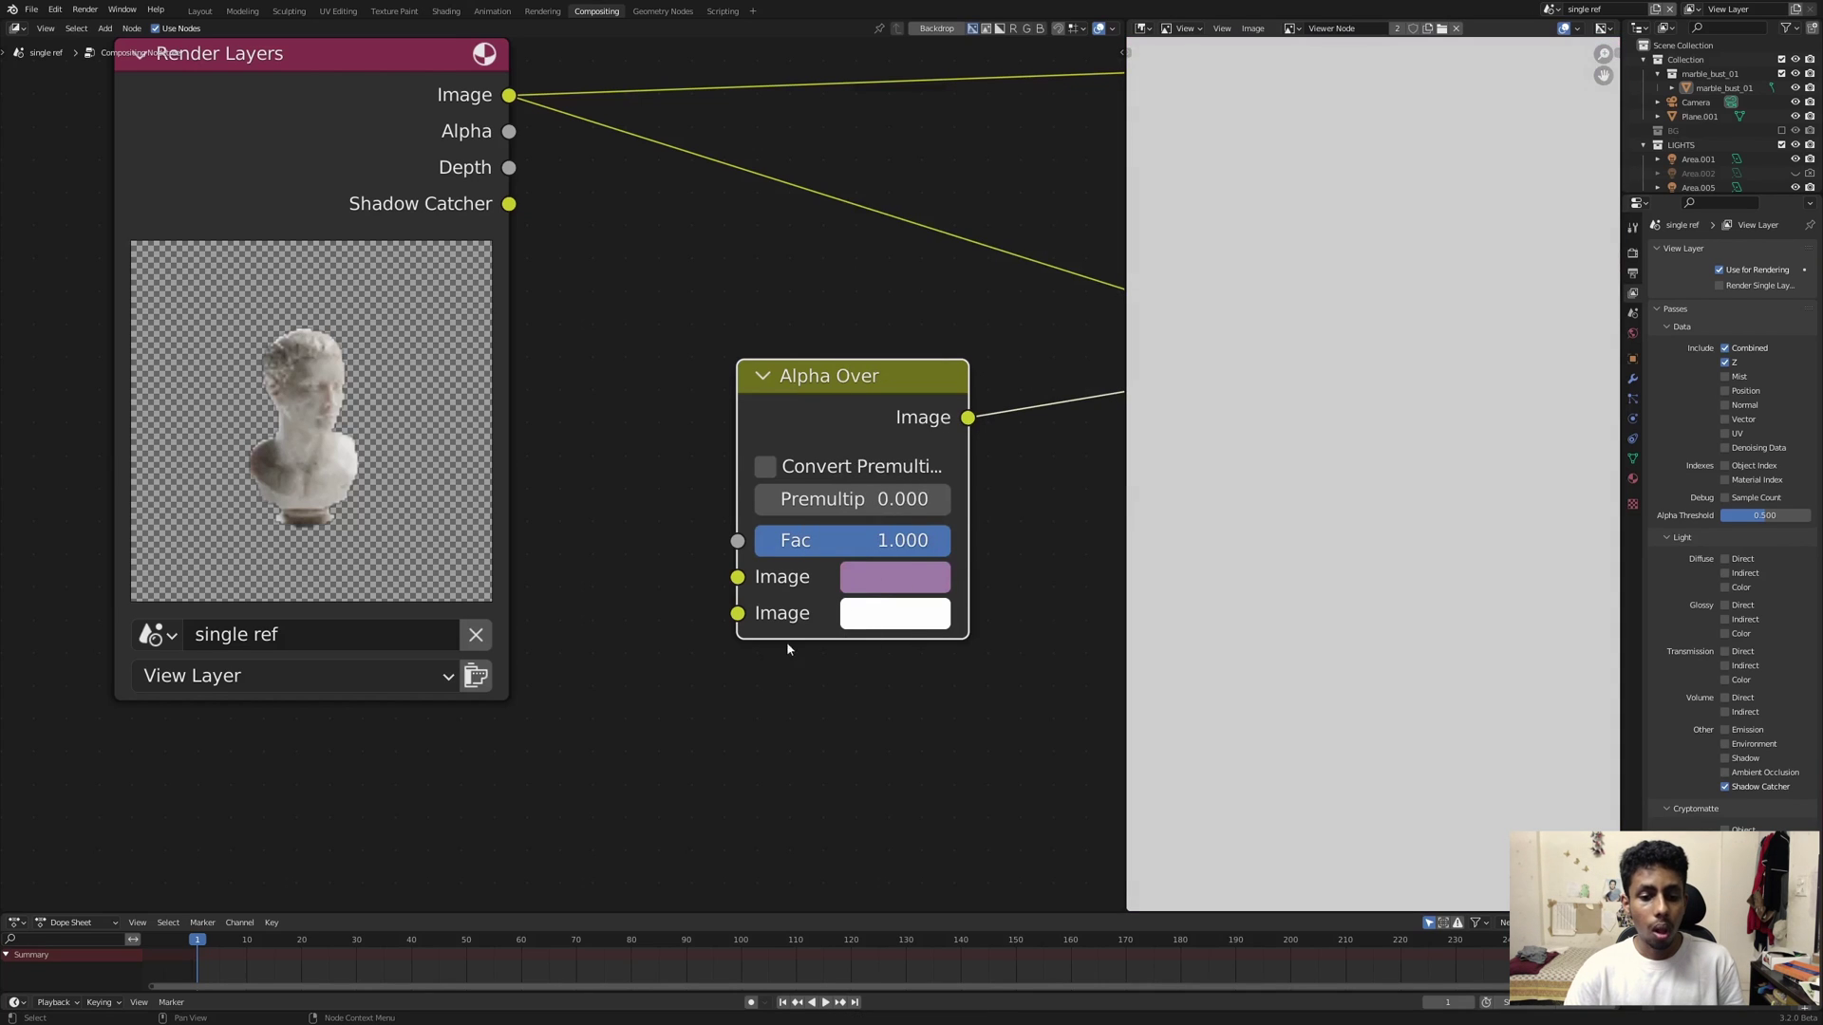
left_click(866, 630)
left_click_drag(968, 283, 1007, 221)
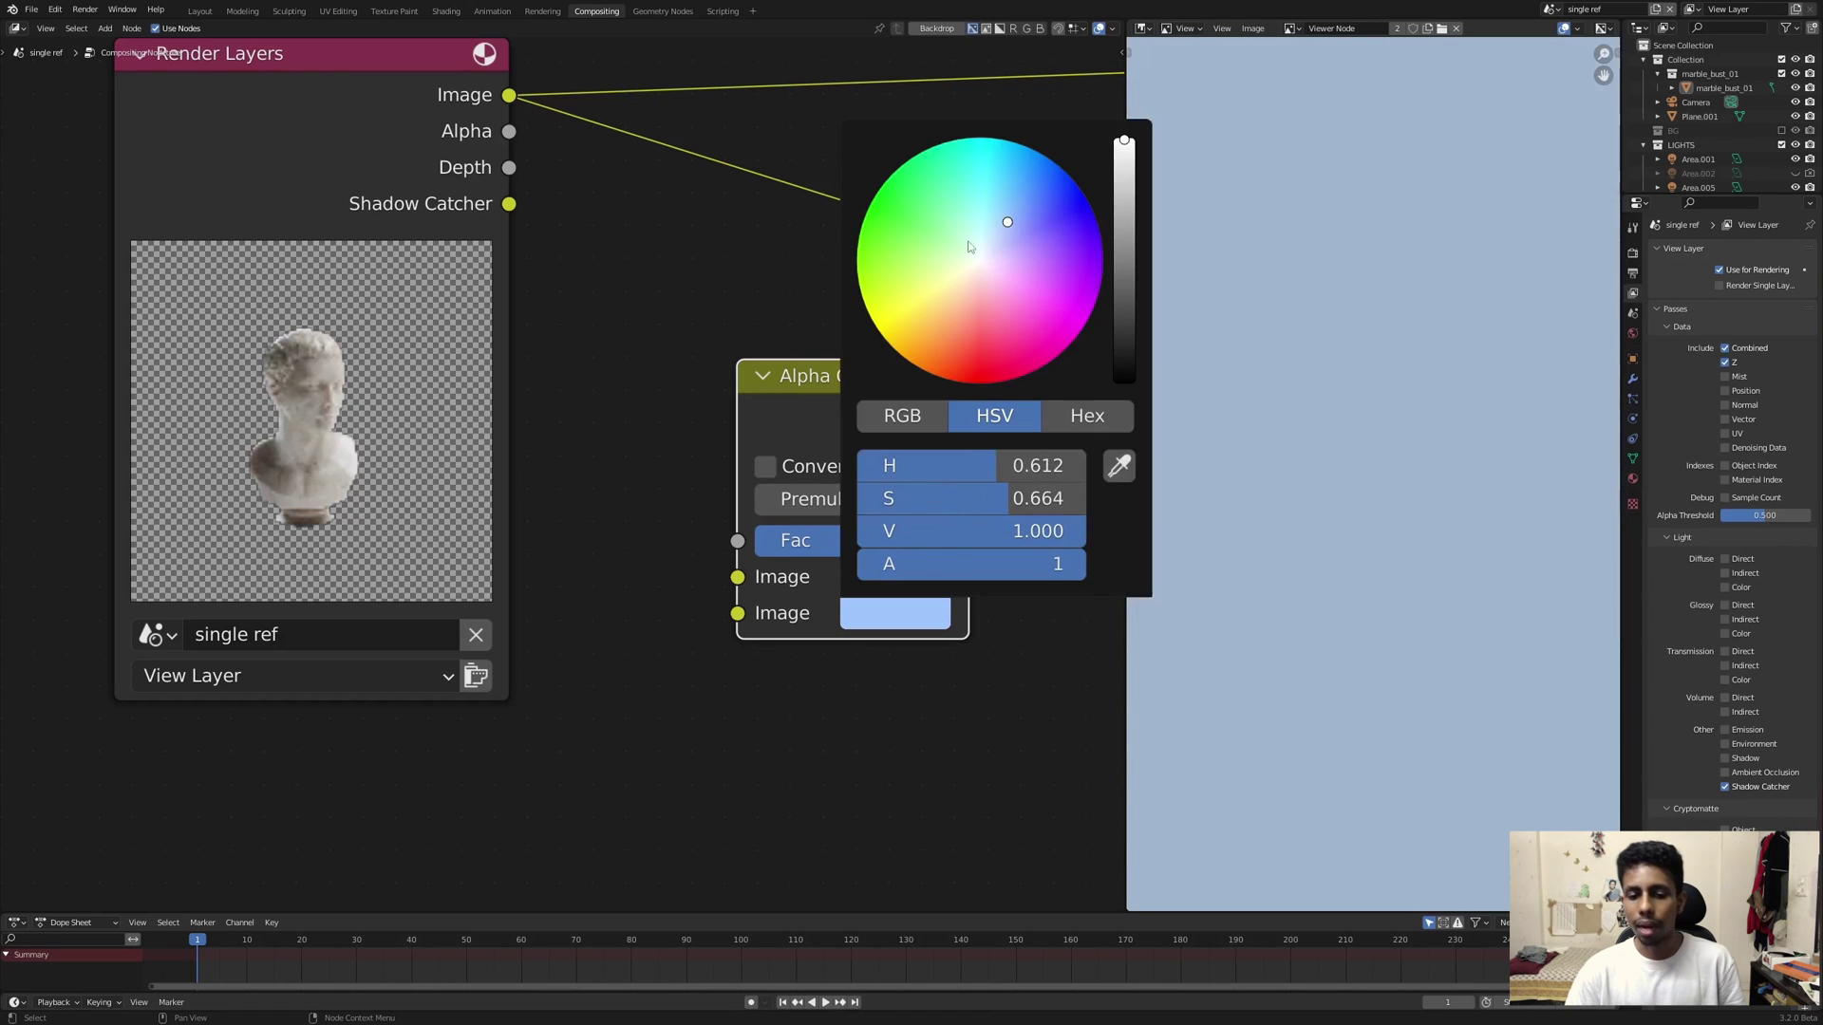
Step: Reset the Alpha Over node's first image colour to black and its second image colour to white
left_click(869, 577)
left_click_drag(922, 503, 831, 503)
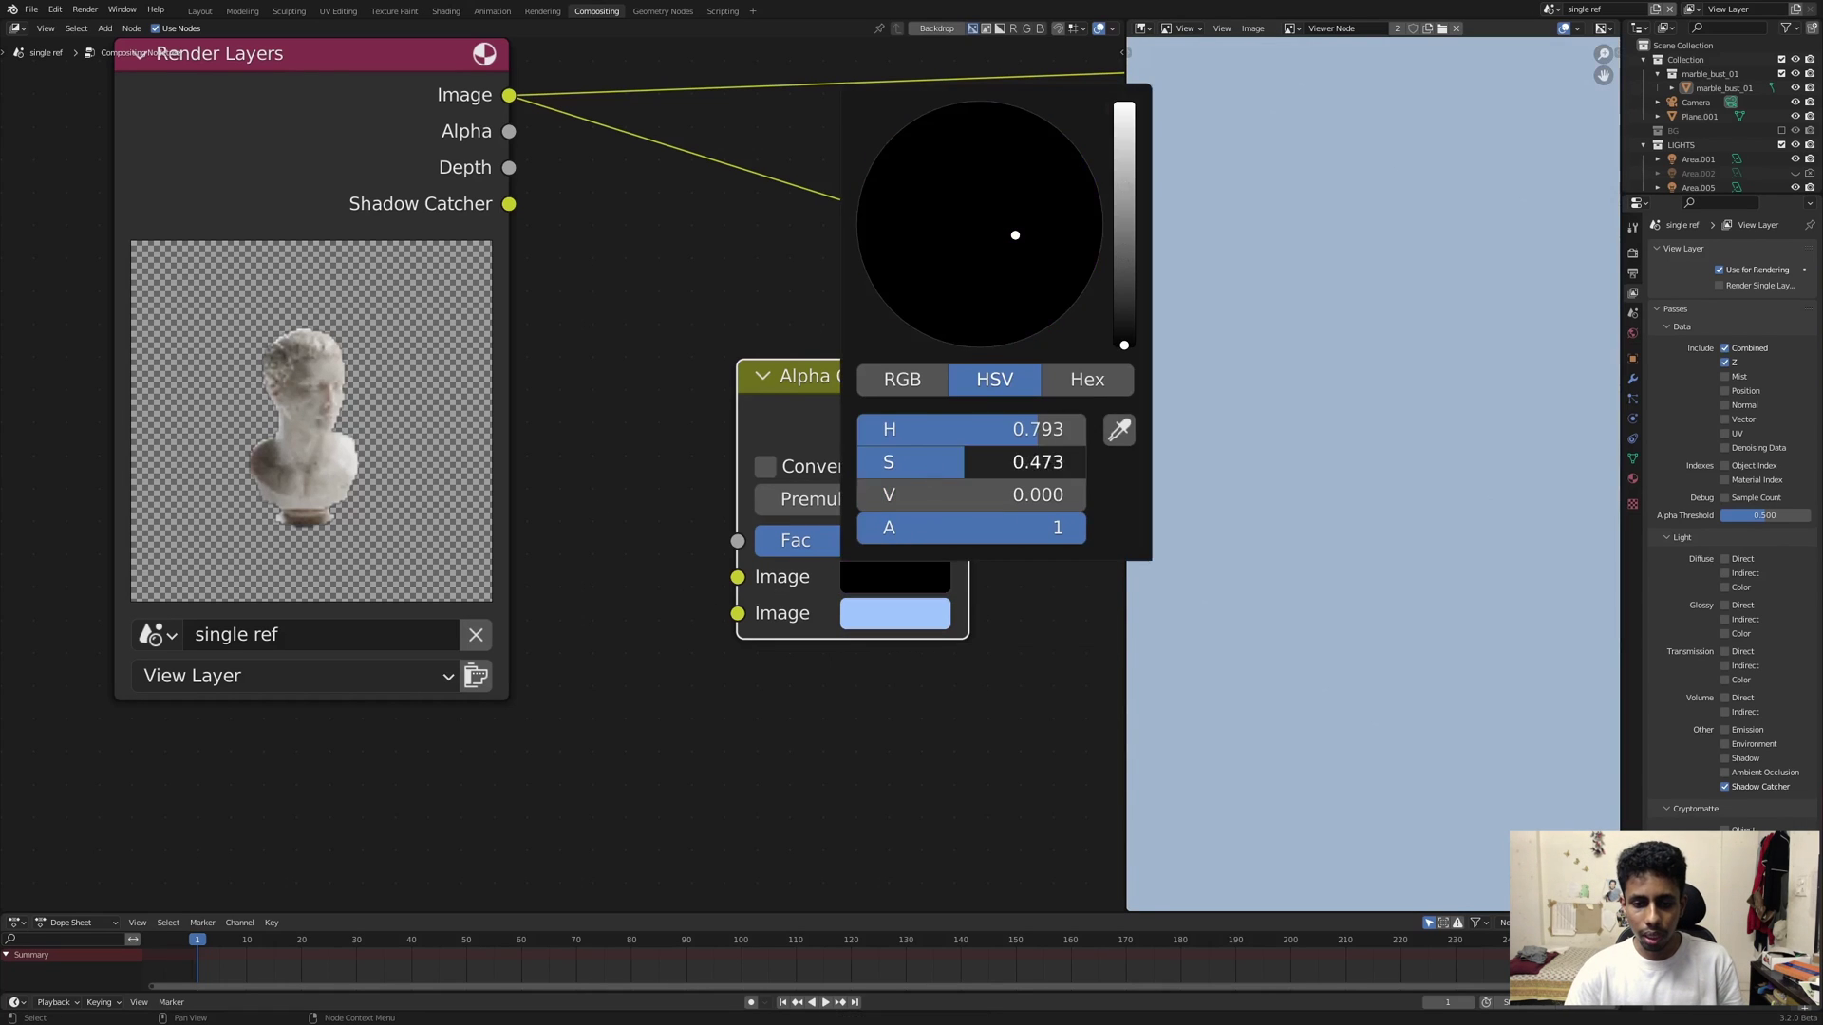
left_click_drag(922, 461, 813, 461)
left_click_drag(922, 429, 859, 429)
left_click(879, 615)
left_click_drag(939, 528, 859, 499)
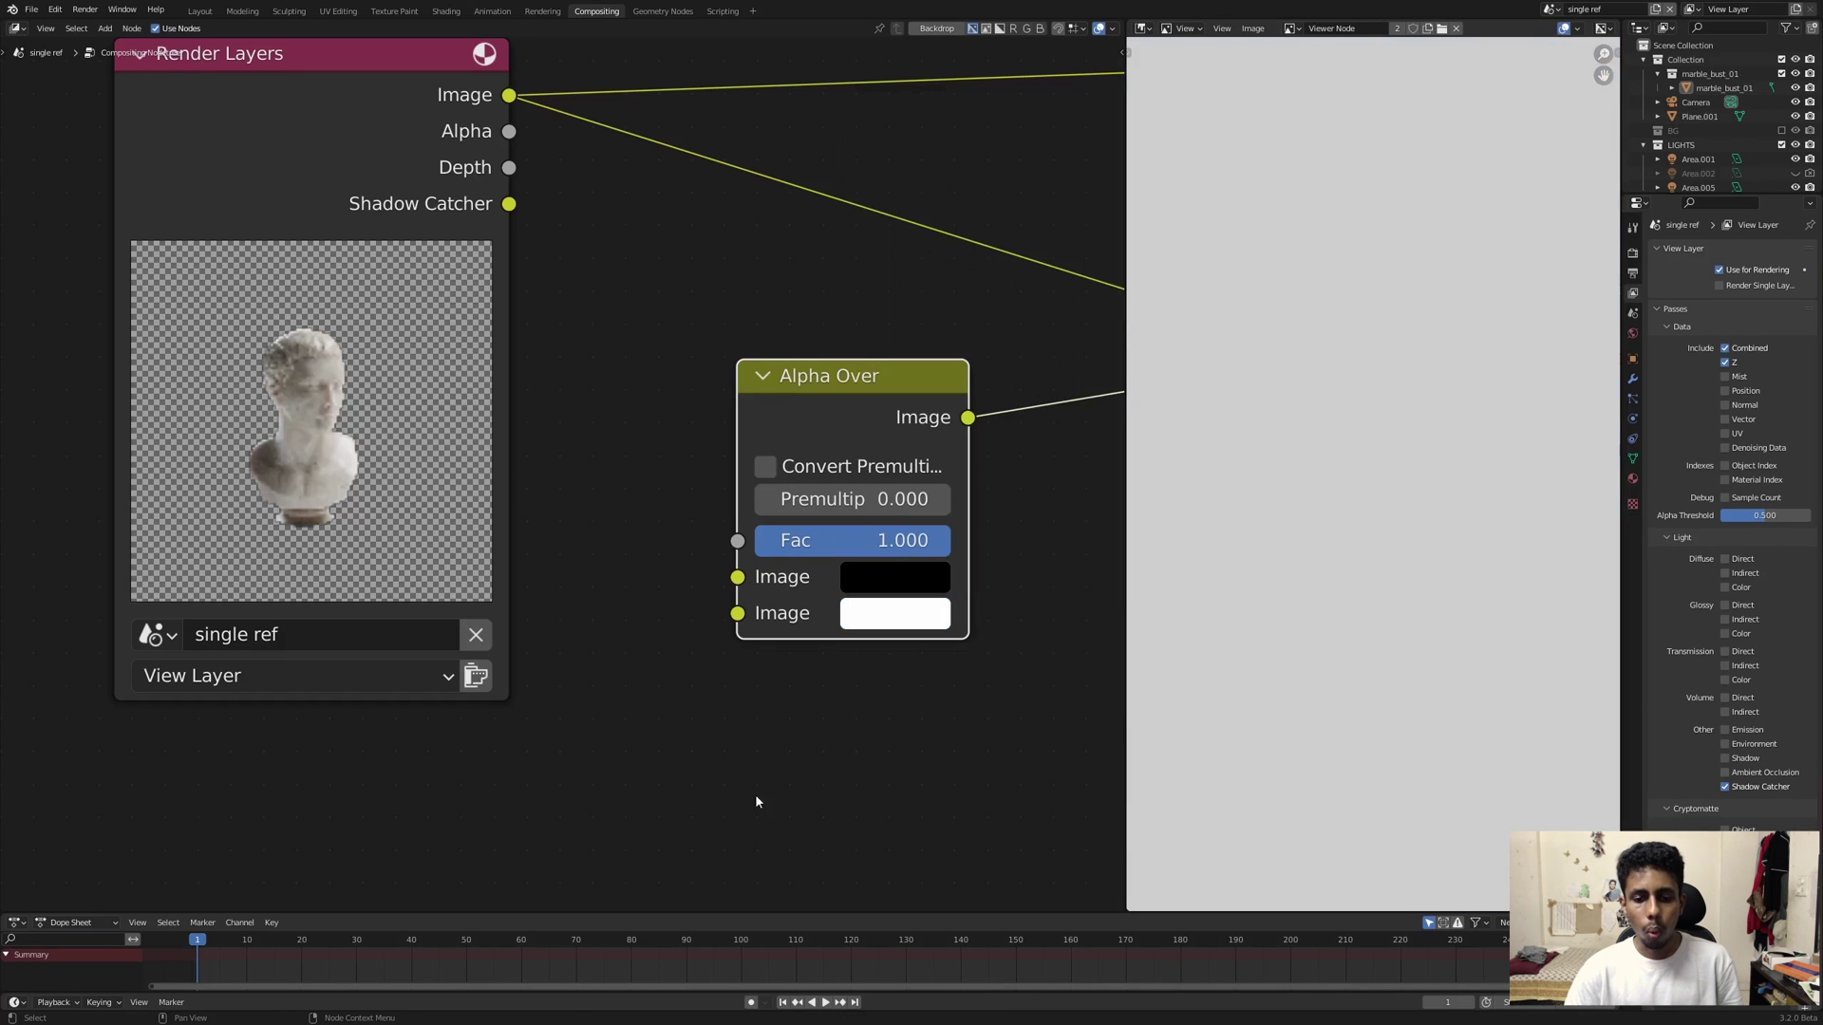
Step: Connect the Render Layers Shadow Catcher output to the Fac input of the new Alpha Over node
left_click_drag(841, 402, 888, 399)
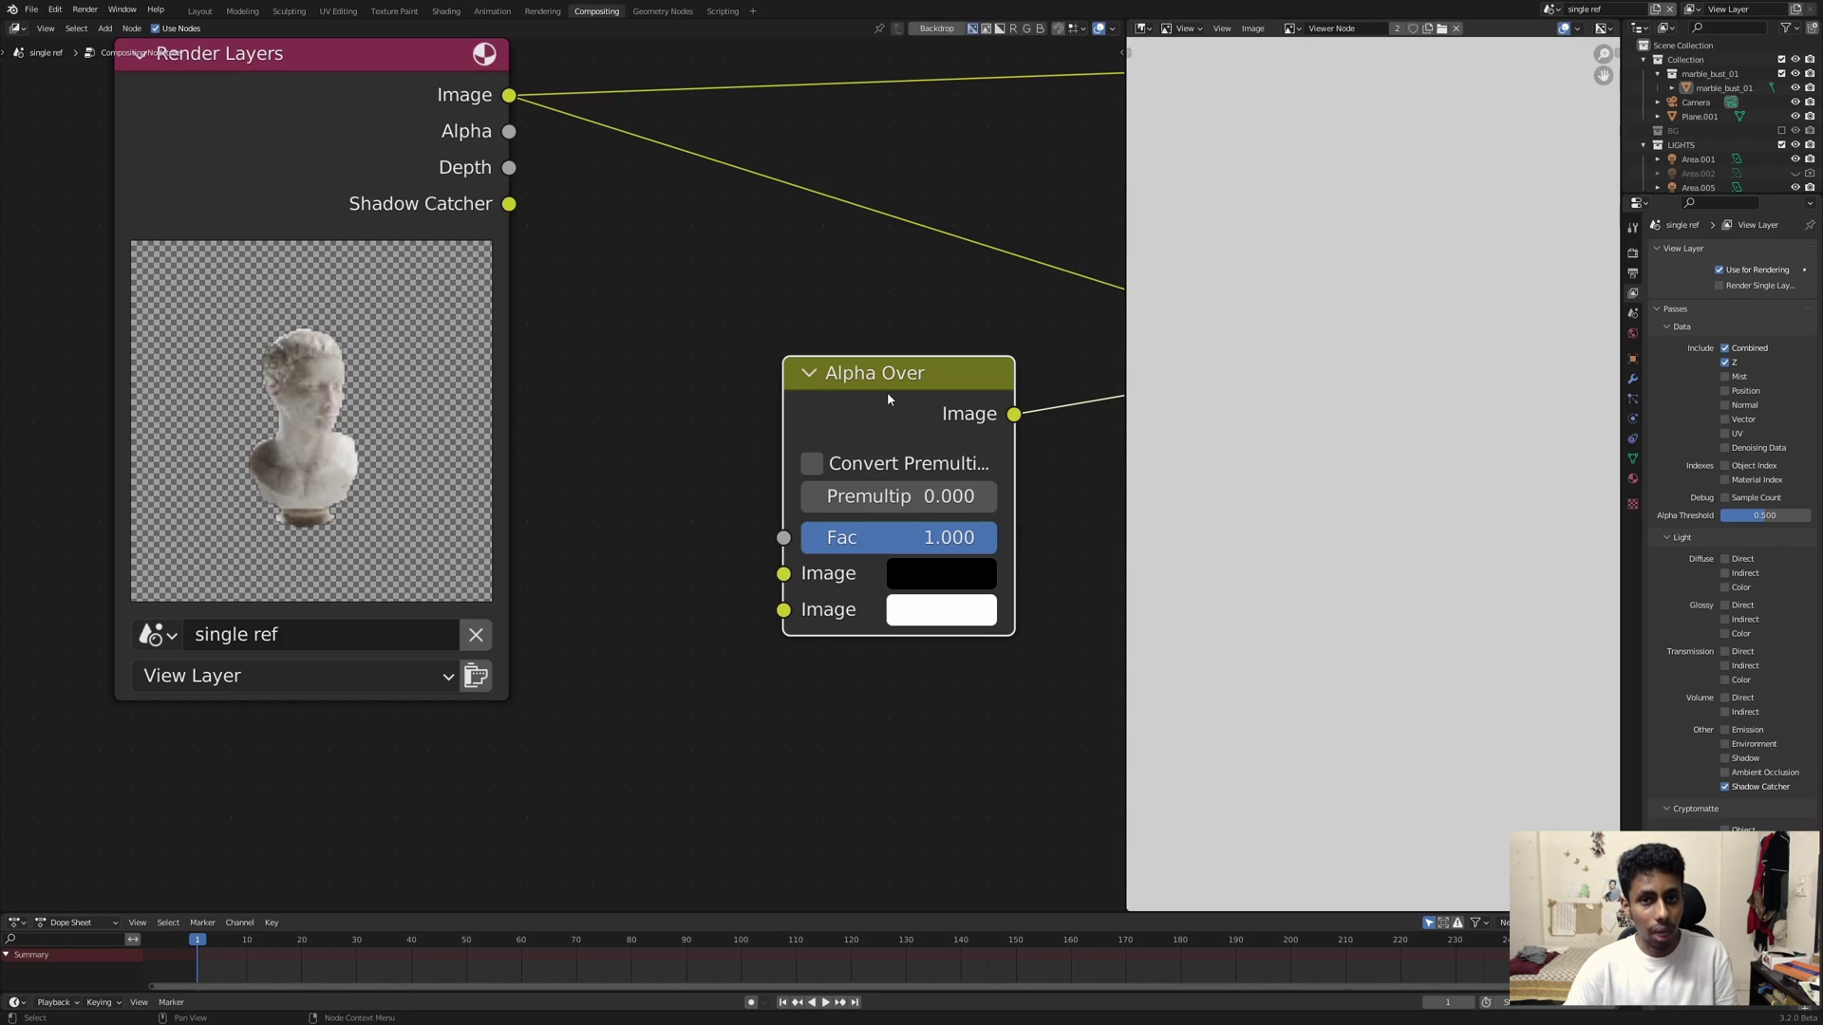
left_click(509, 205, "ctrl+shift")
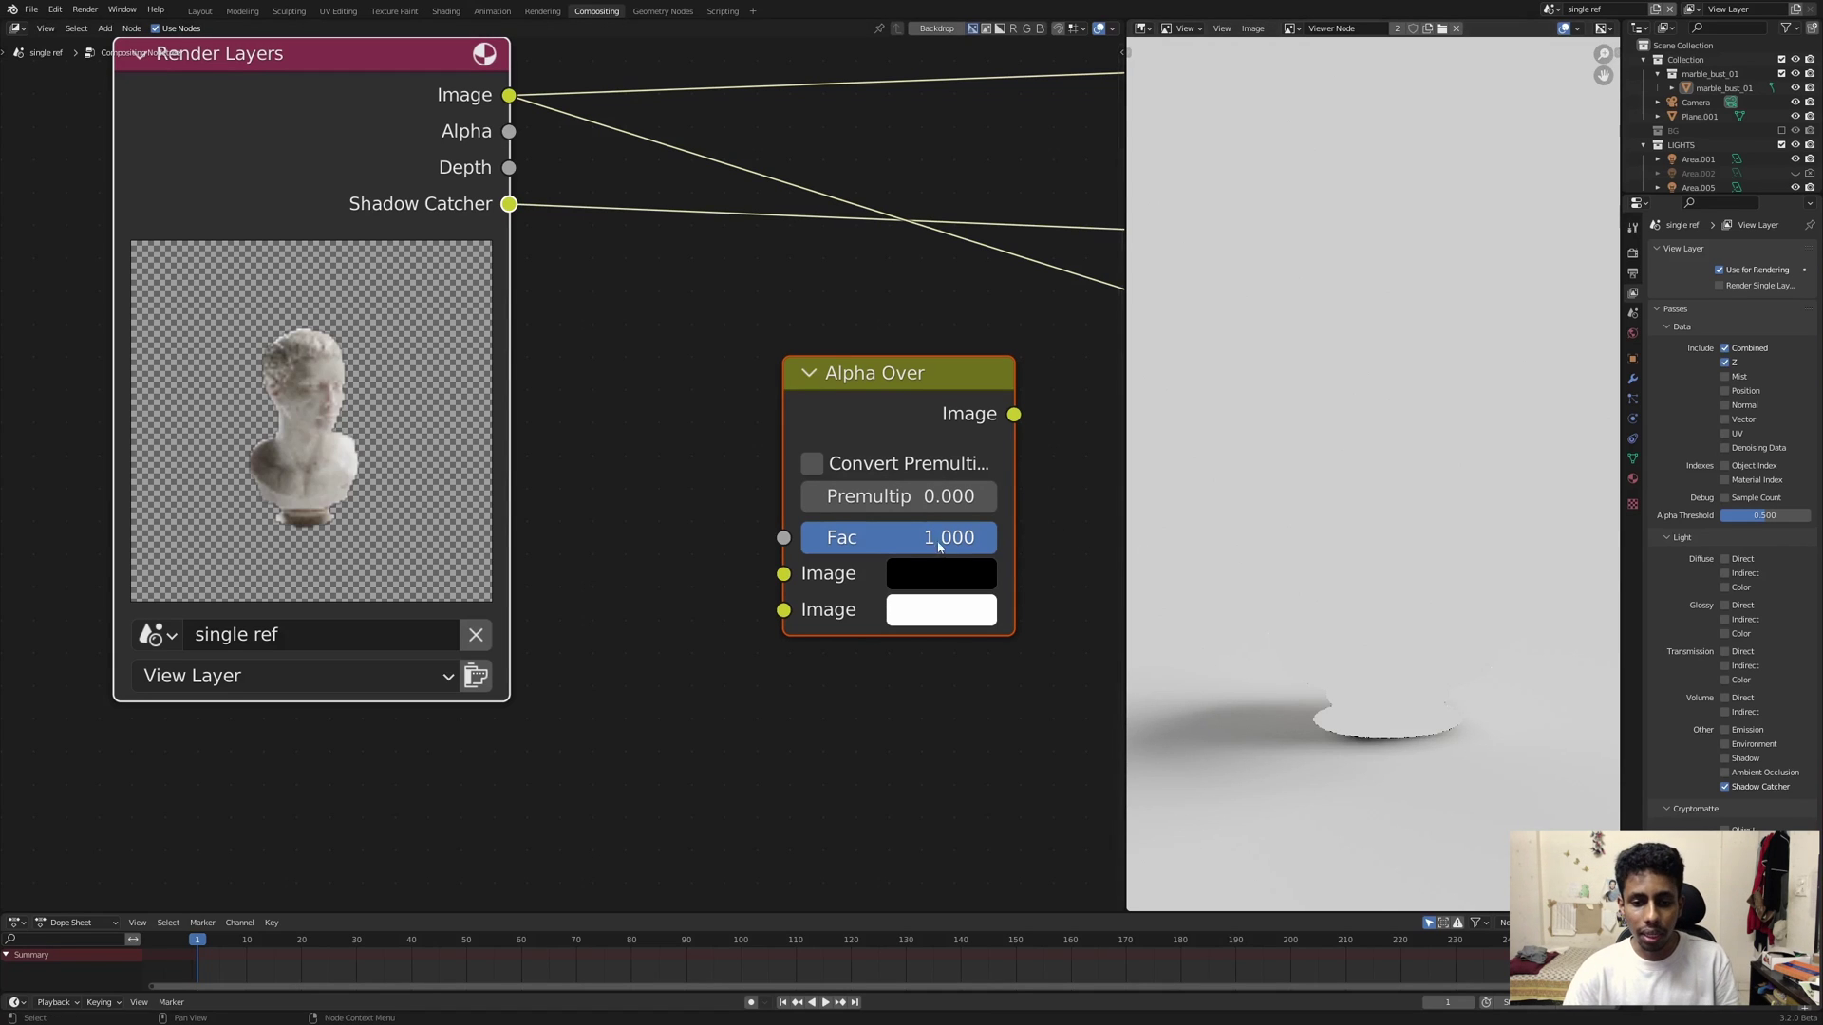
left_click(529, 291)
left_click_drag(509, 203, 783, 538)
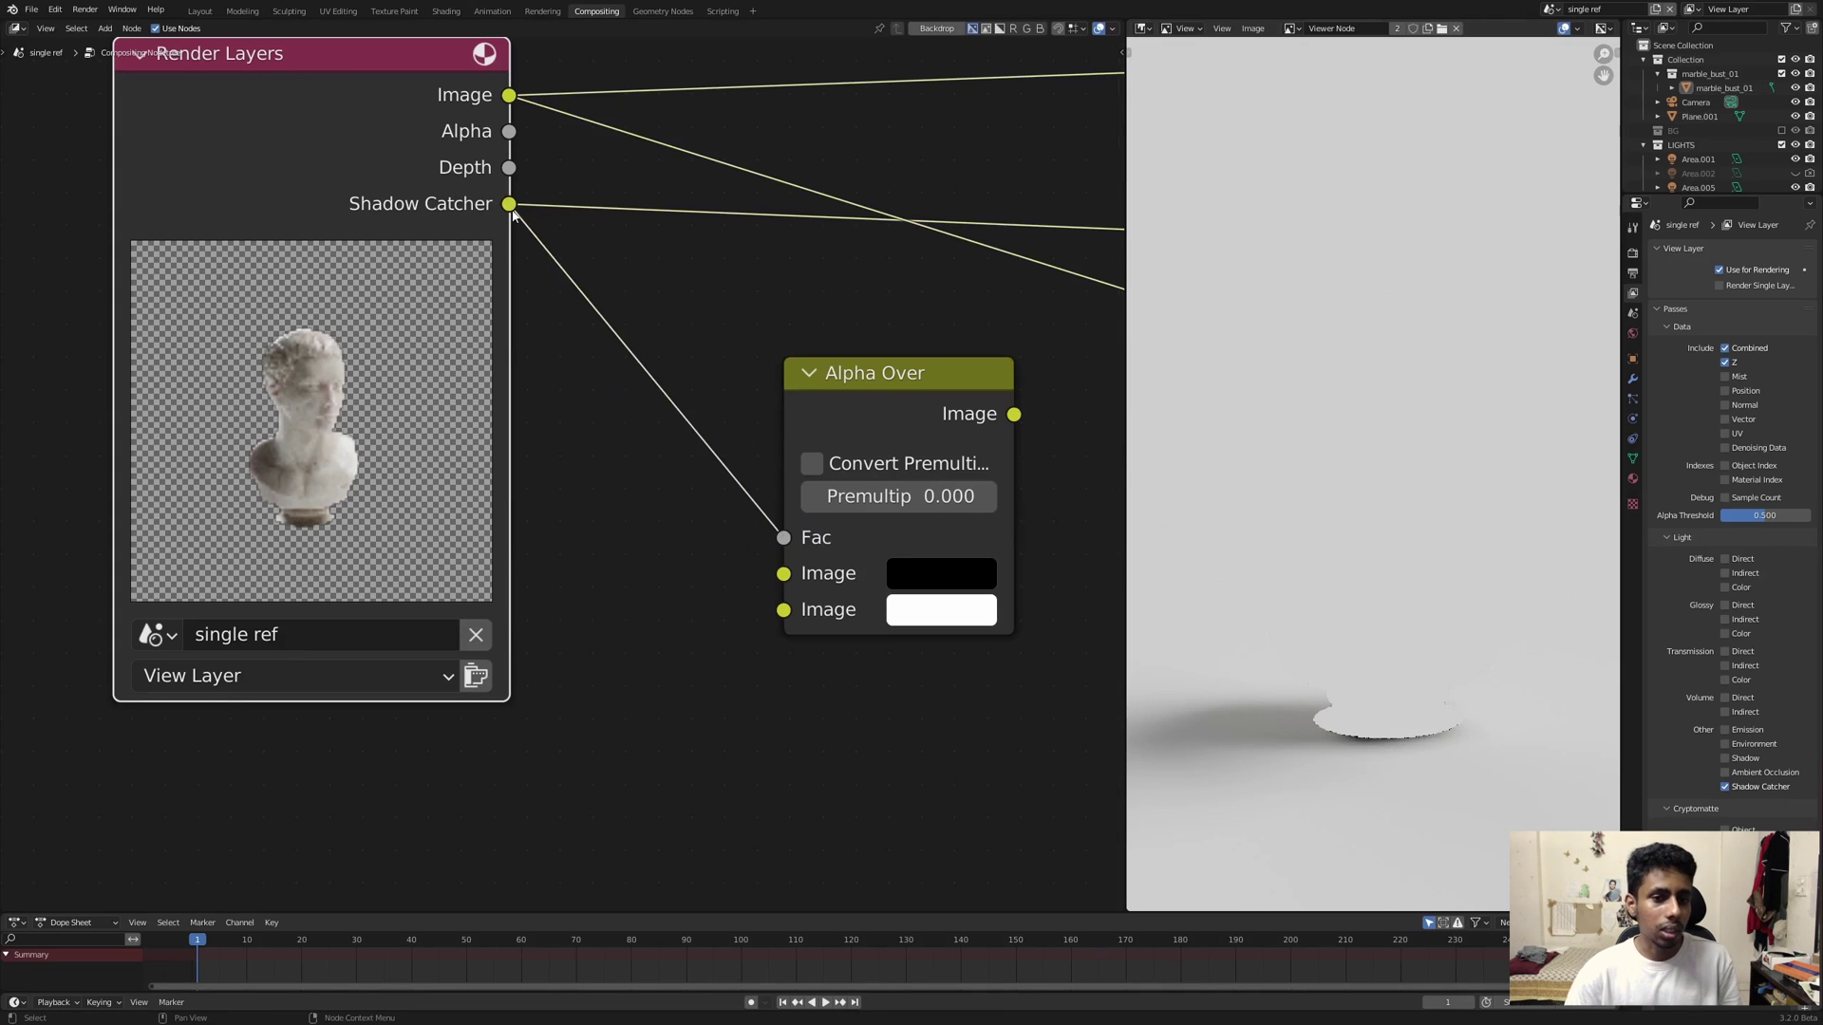
Step: Compare the Alpha Over output with the raw Shadow Catcher pass by sending each in turn to the Viewer
left_click(915, 391, "ctrl+shift")
left_click_drag(915, 392, 866, 394)
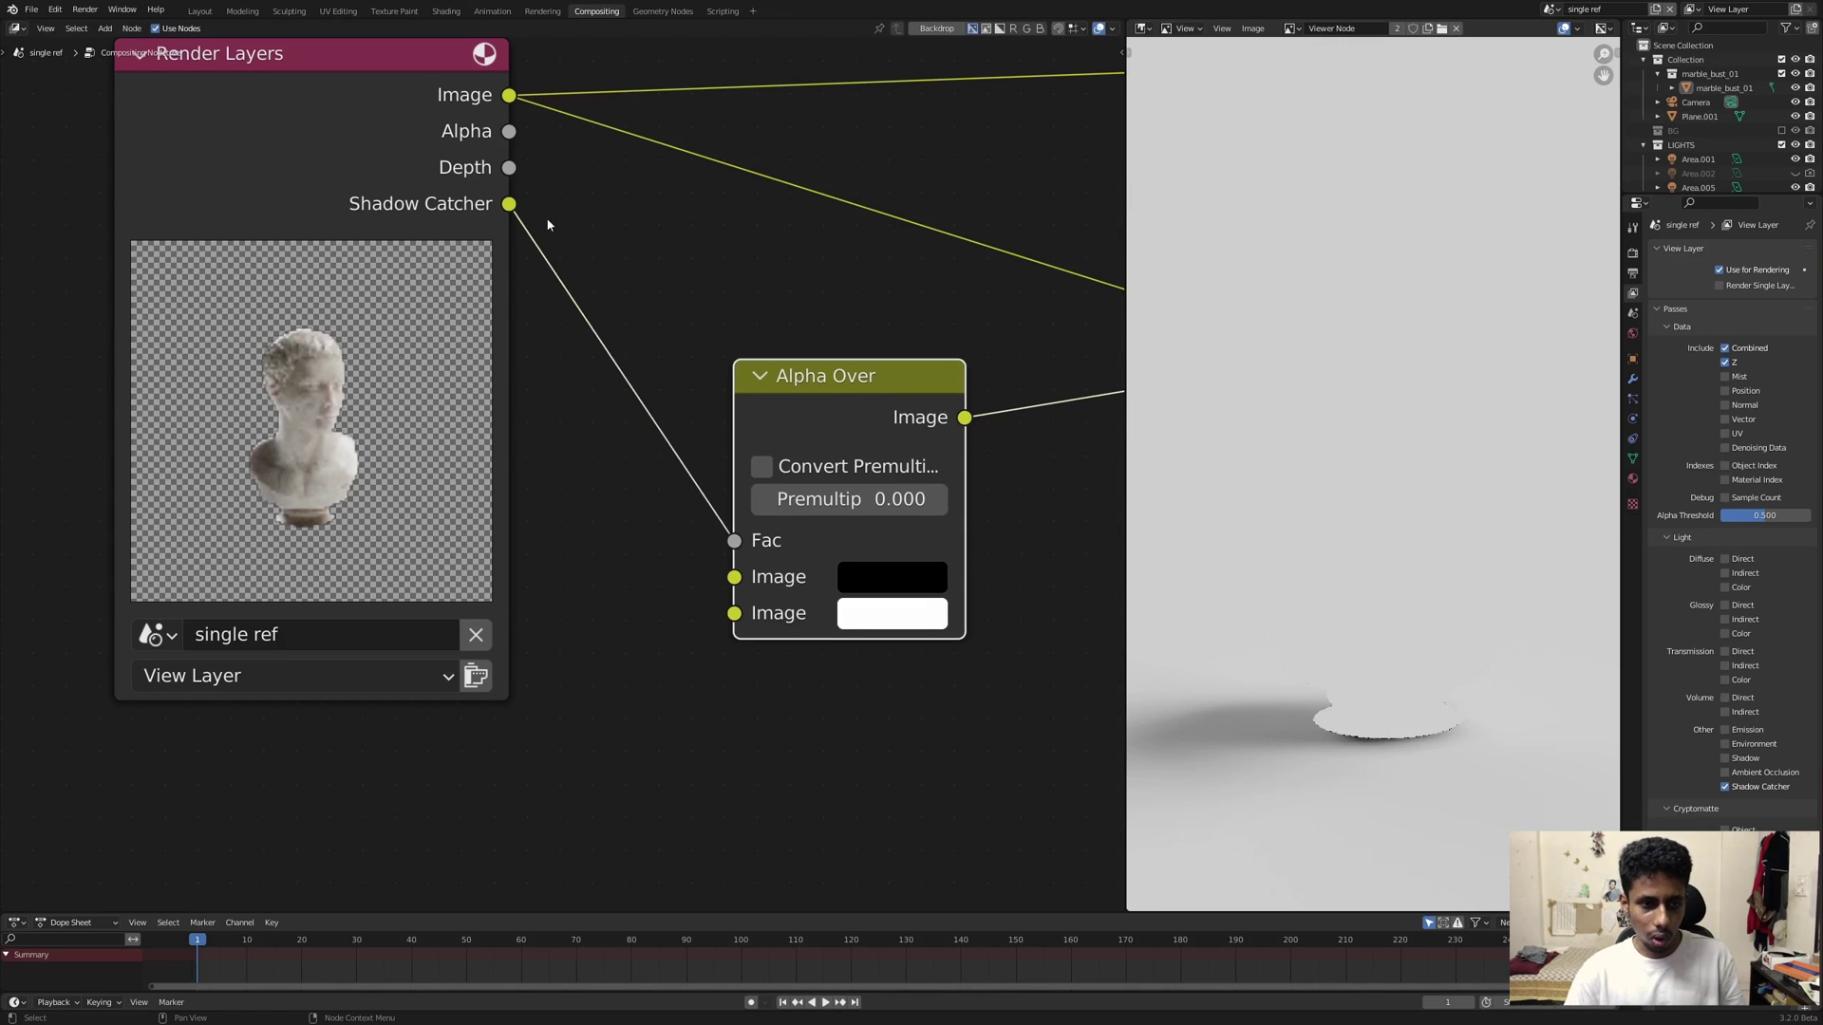
left_click(498, 220, "ctrl+shift")
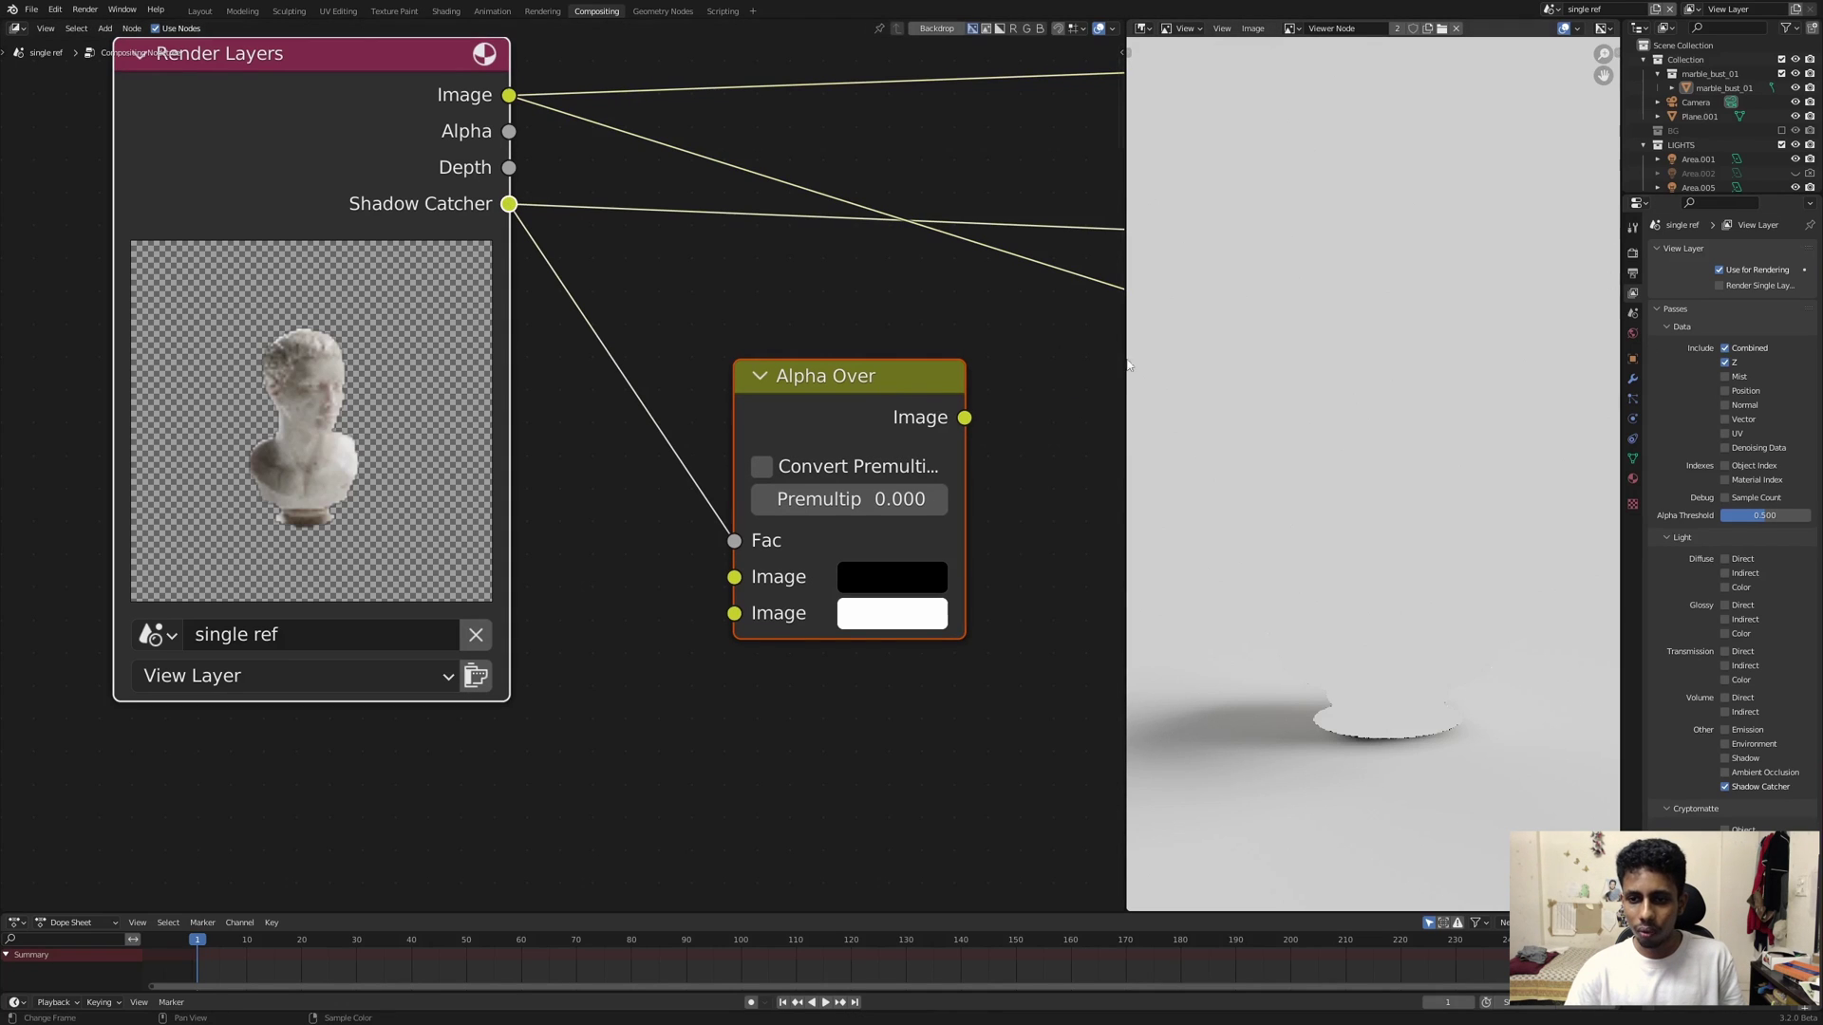
left_click(837, 373, "ctrl+shift")
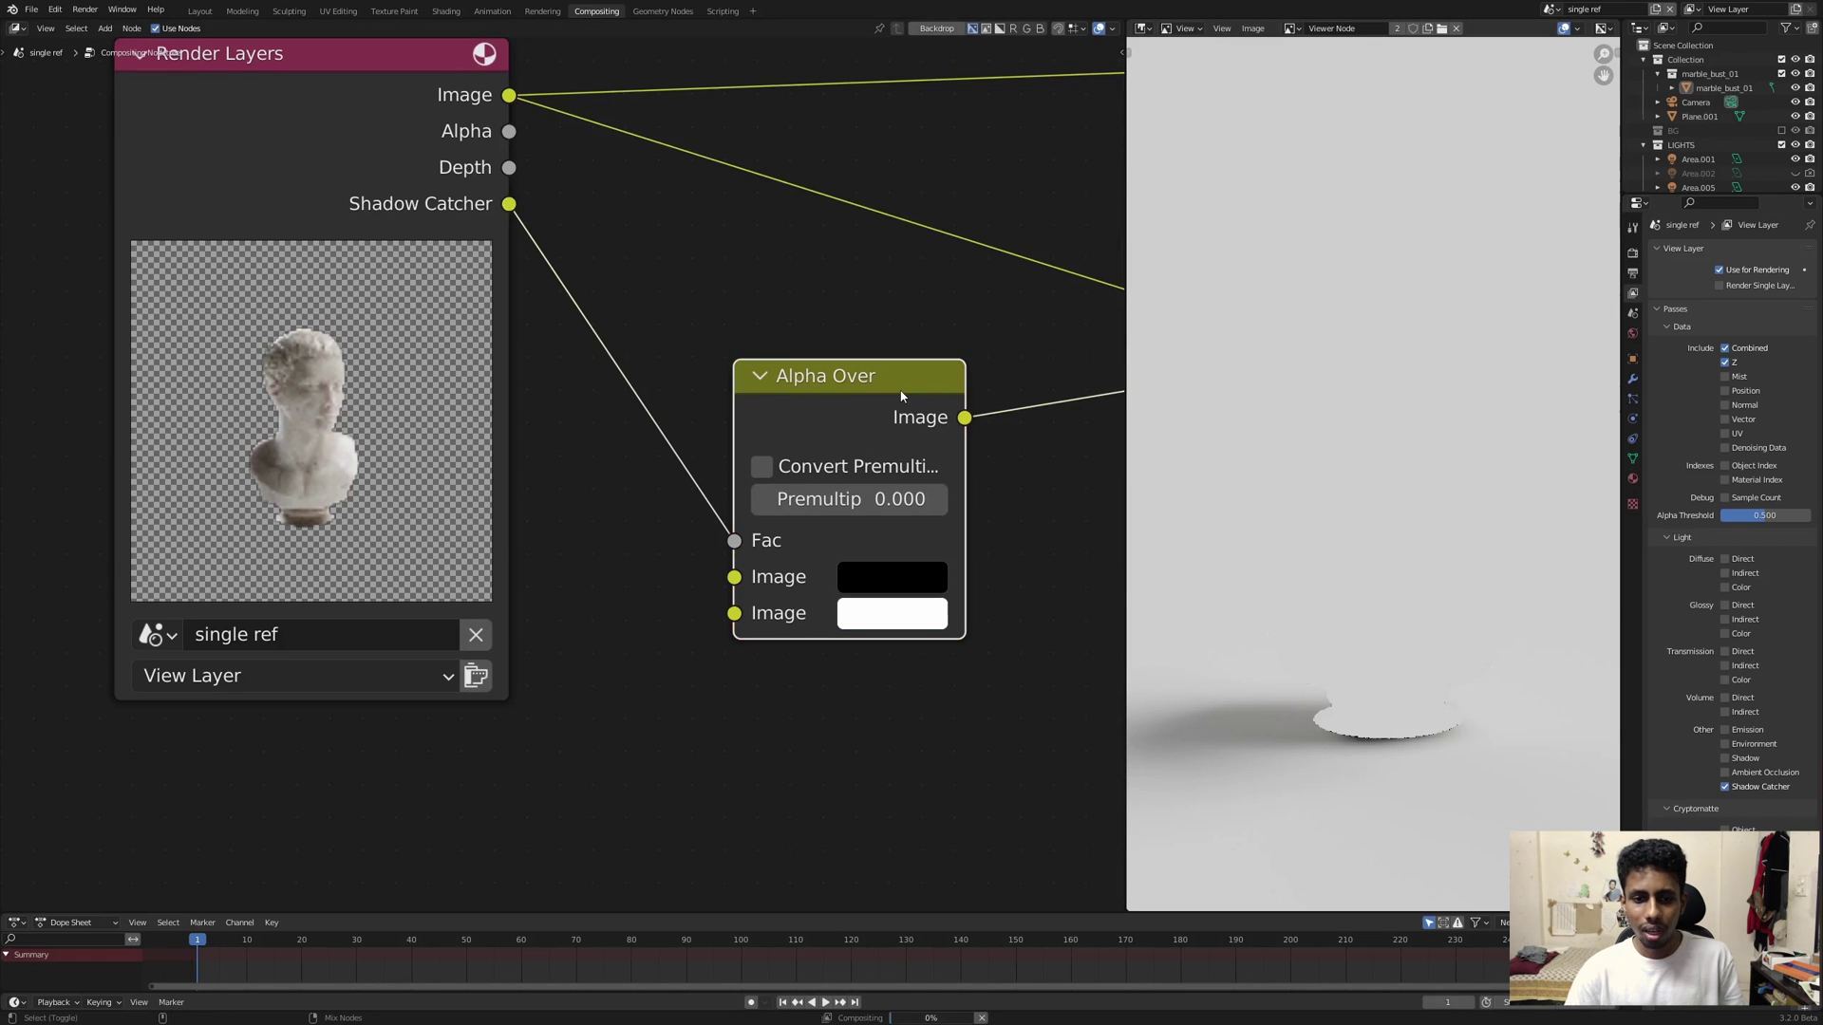
left_click(508, 207, "ctrl+shift")
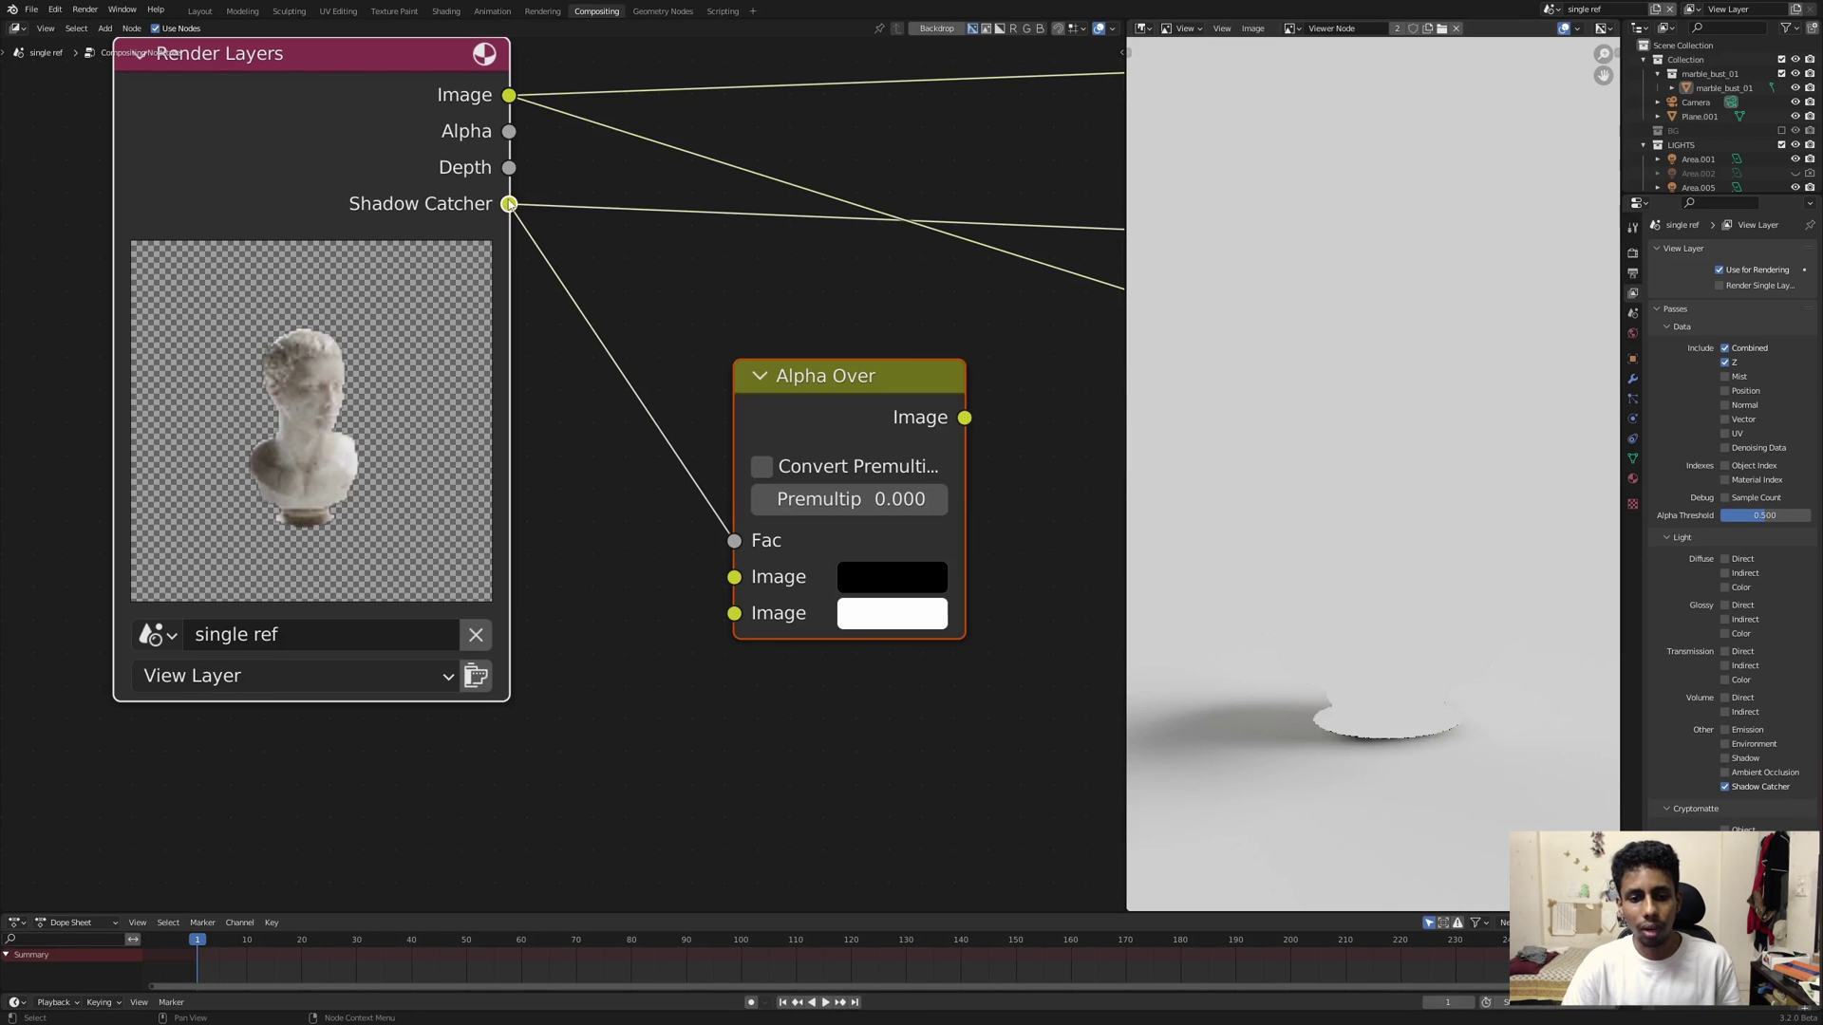
Step: Send the Alpha Over output to the Viewer and inspect the colour values of its first image input
left_click(856, 408, "ctrl+shift")
left_click_drag(860, 369, 855, 366)
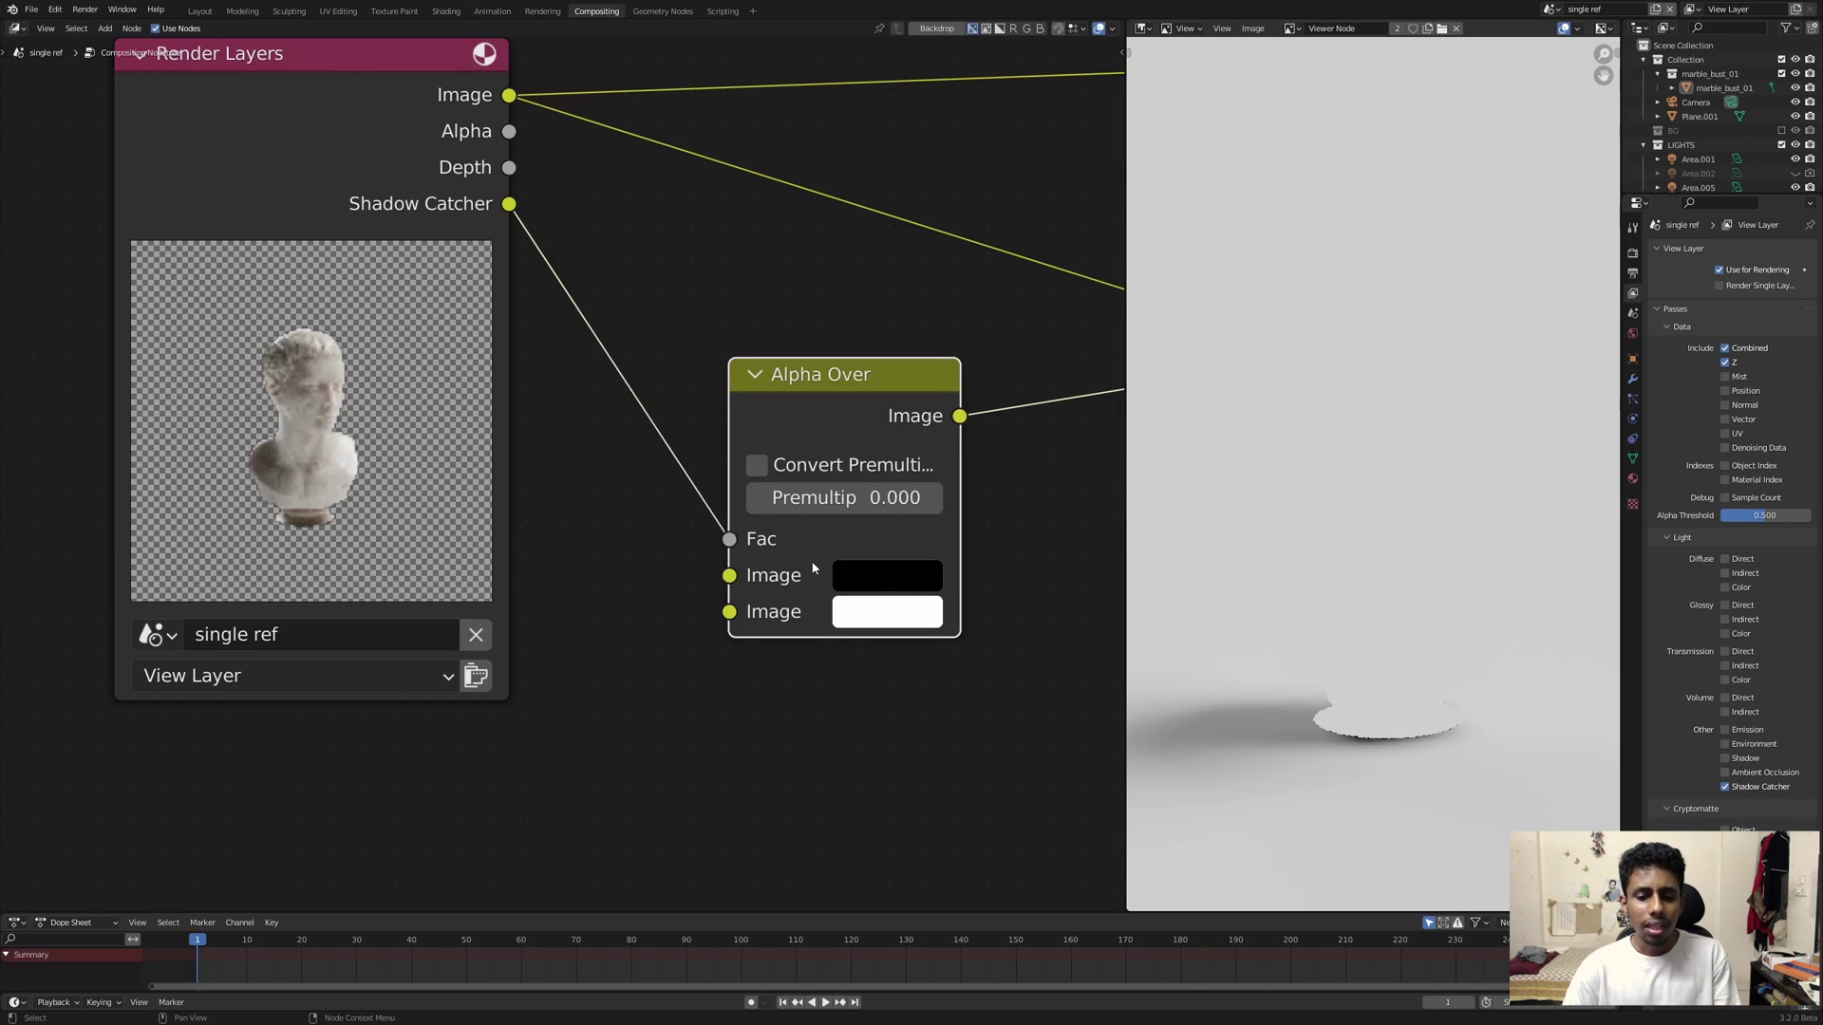
left_click(863, 579)
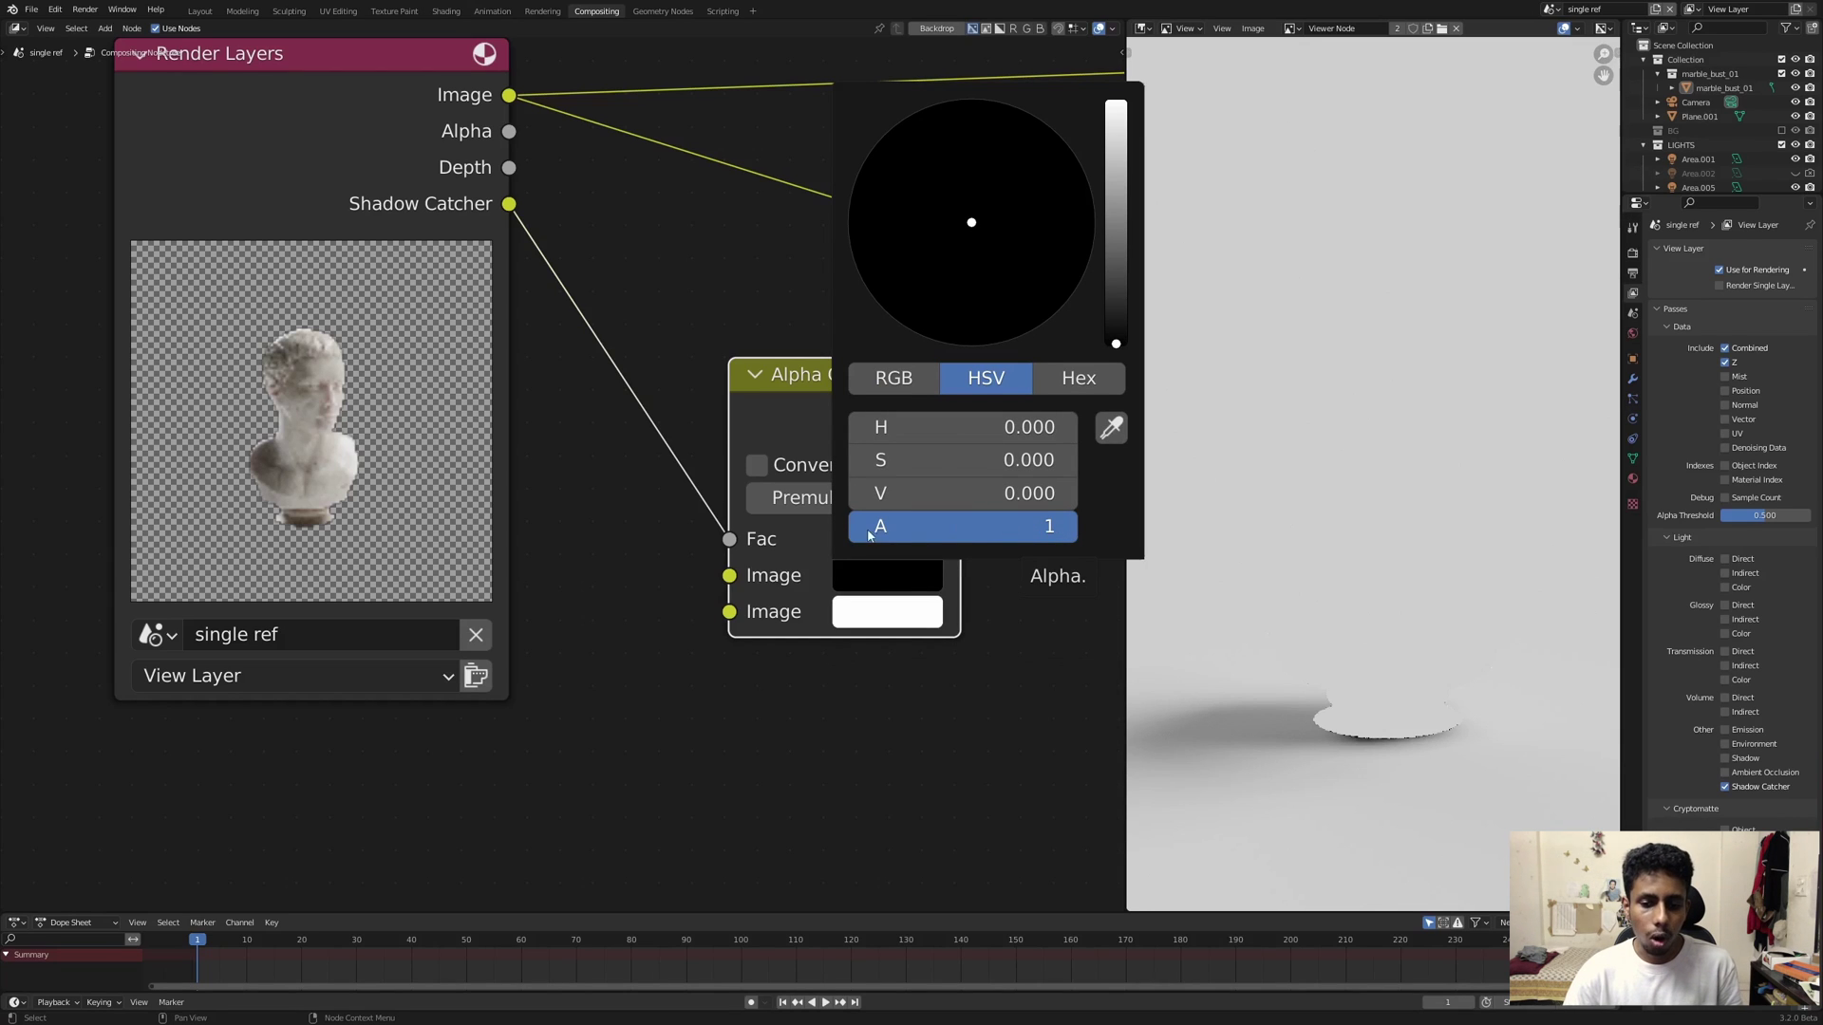
key("shift+a")
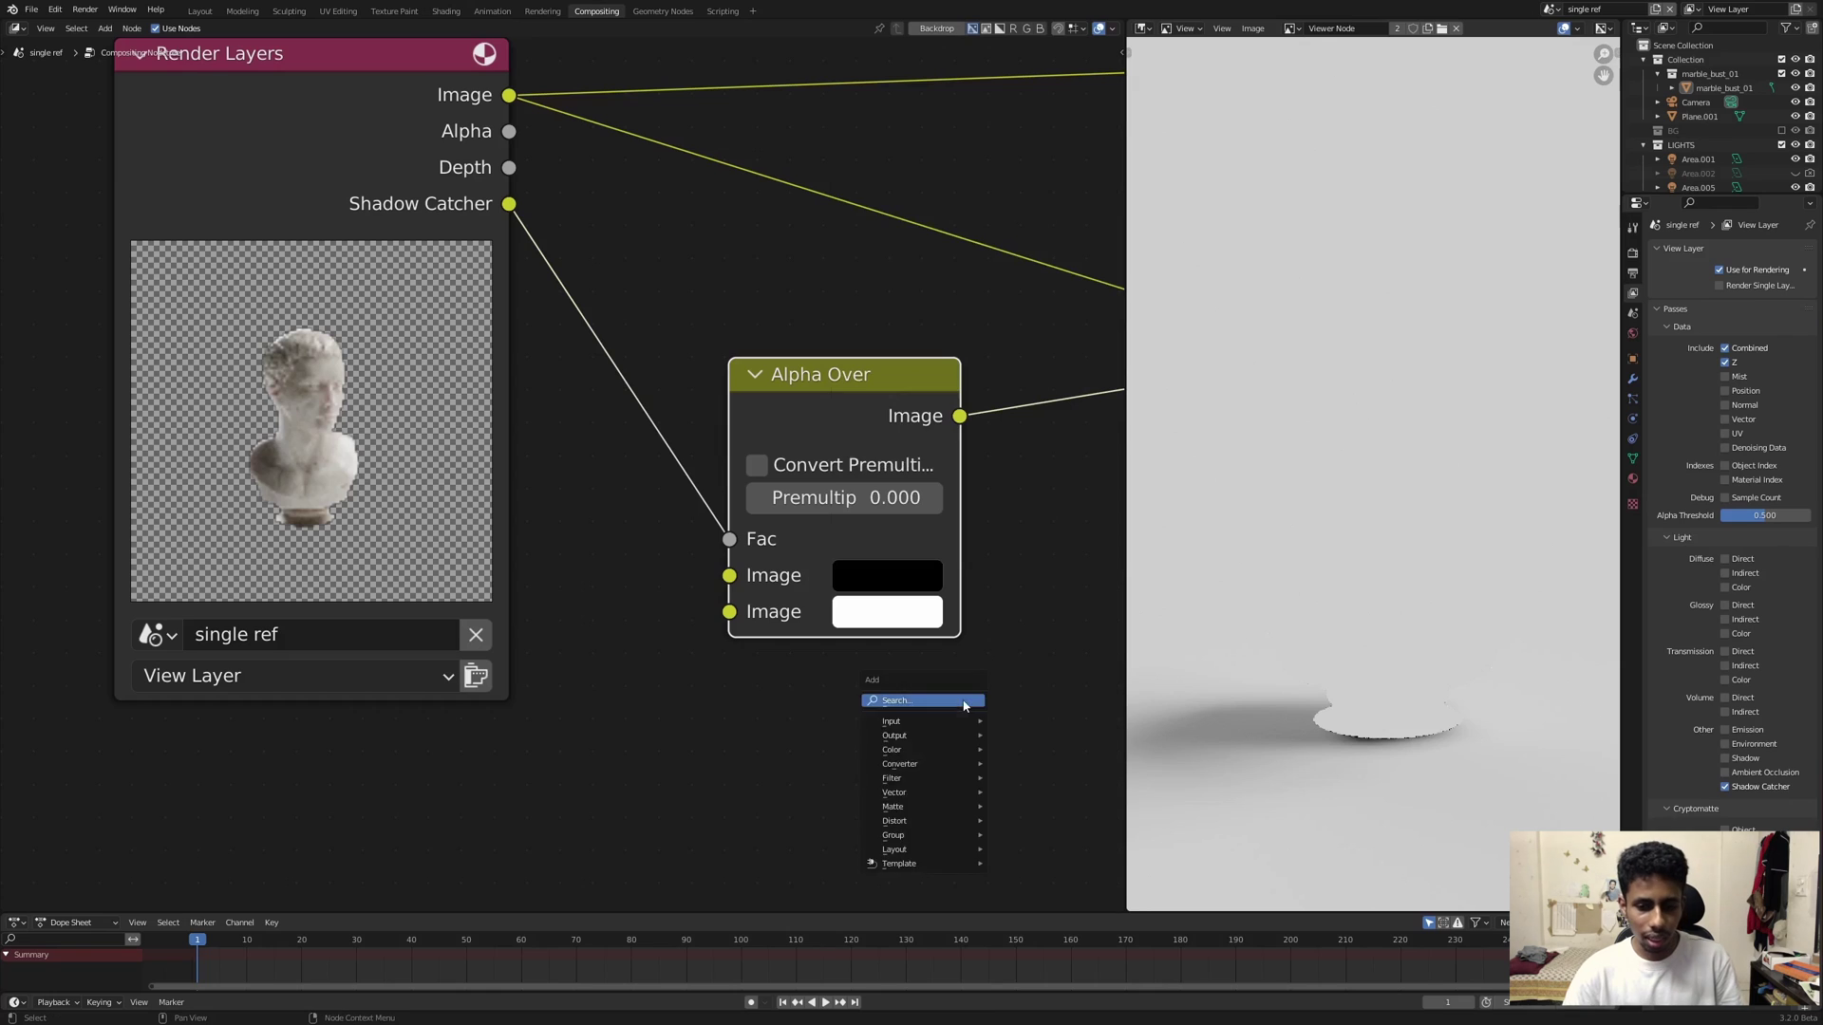
left_click(965, 701)
type("mi")
key("Return")
left_click(757, 681)
middle_click_drag(863, 768, 819, 619)
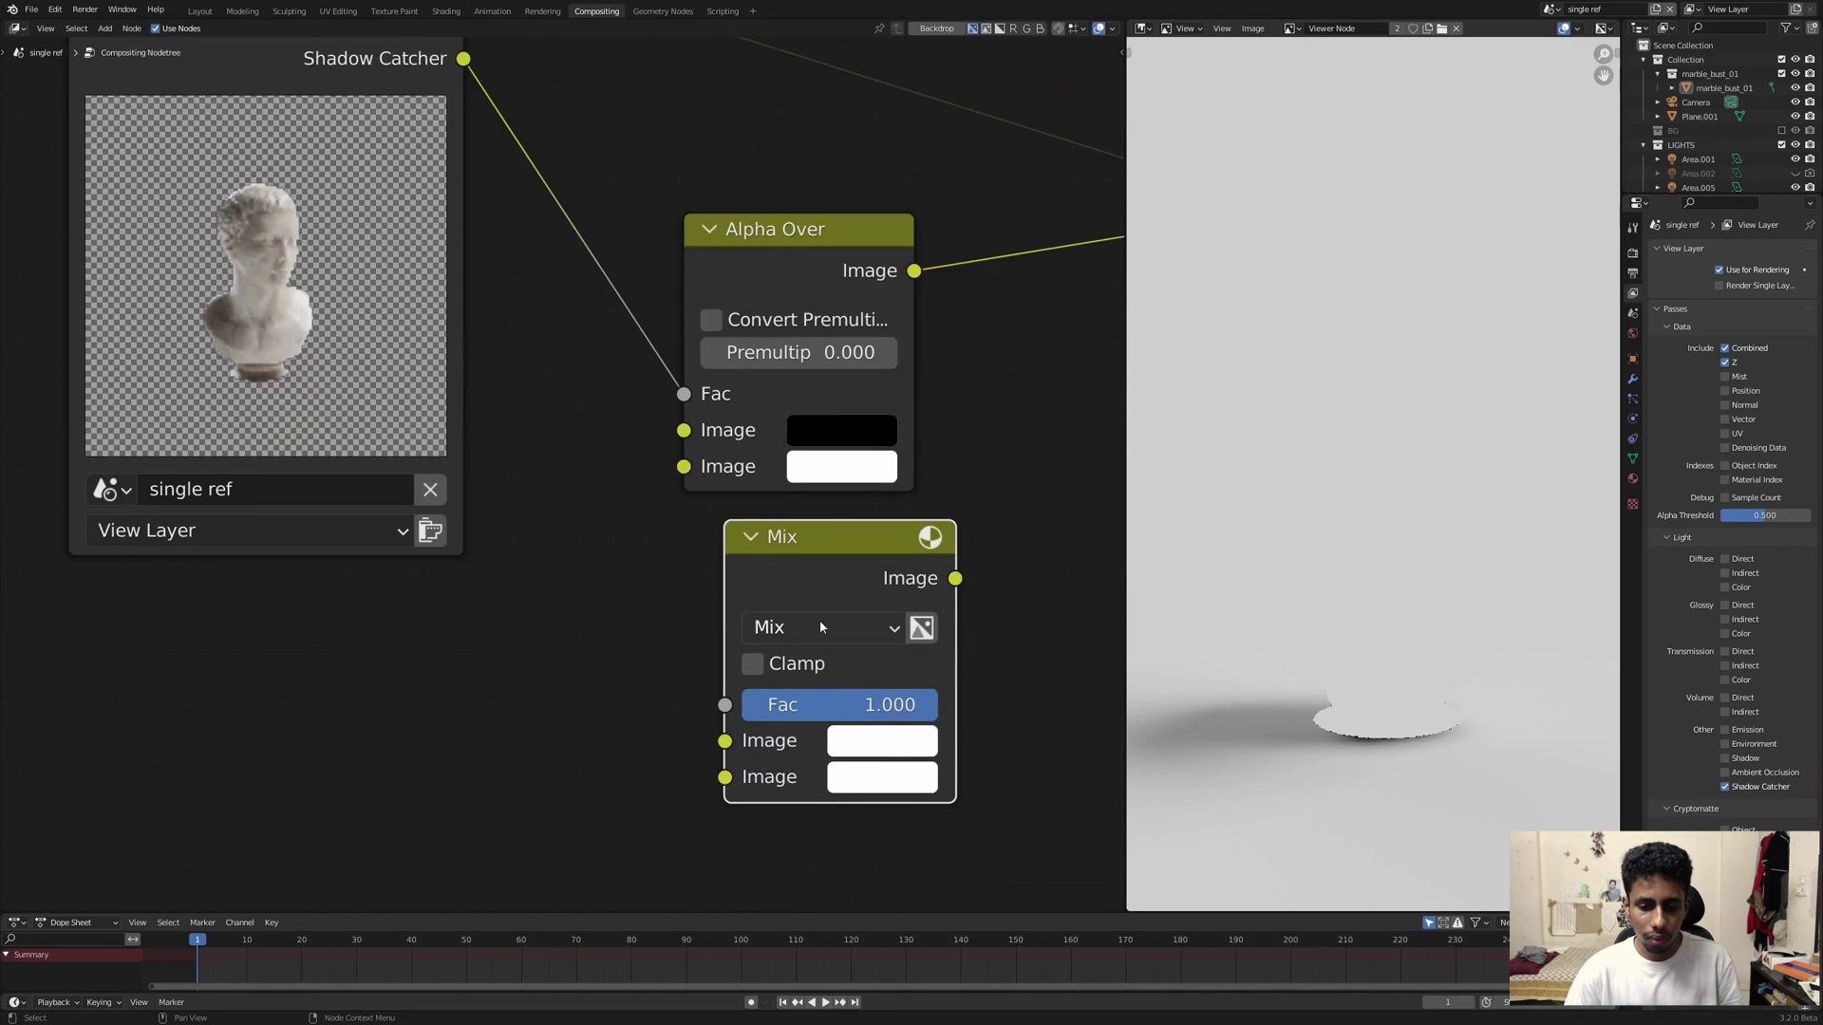
left_click(894, 741)
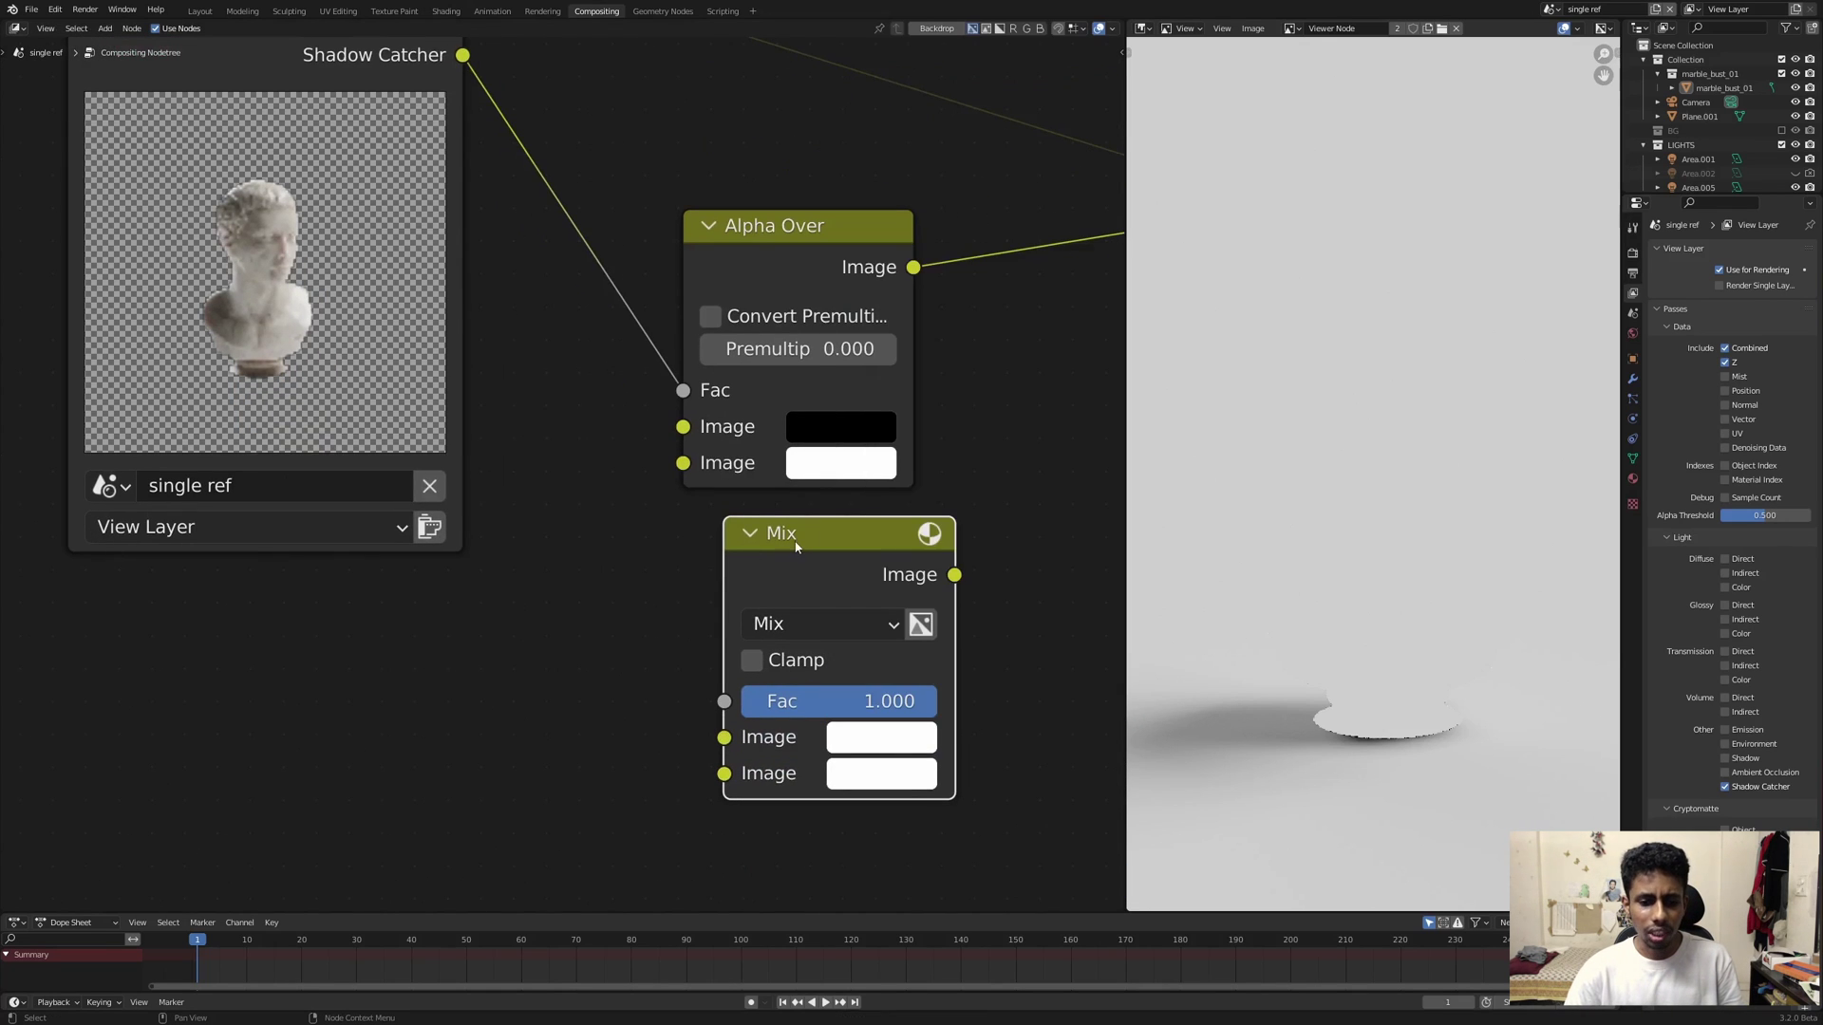
key("x")
middle_click_drag(583, 459, 666, 640)
mouse_move(885, 445)
left_mouse_down()
mouse_move(928, 427)
mouse_move(897, 425)
left_mouse_up()
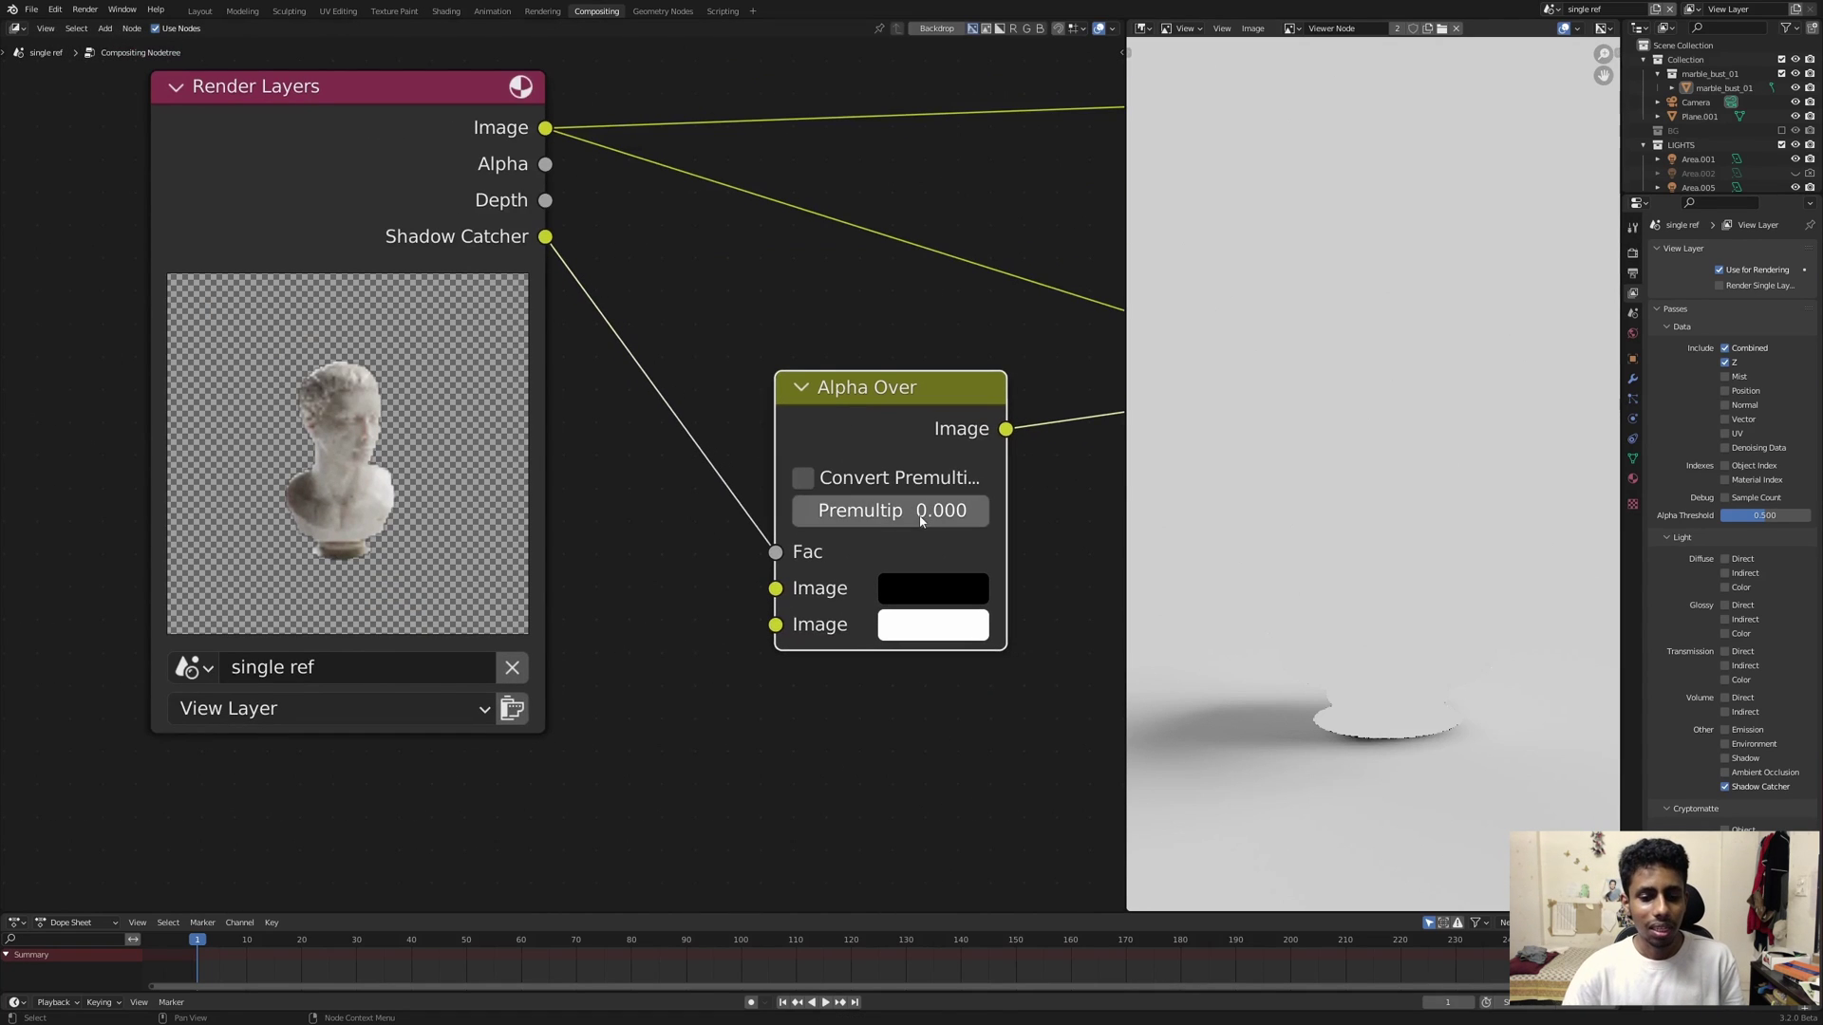
middle_click_drag(862, 400, 861, 373)
left_click_drag(363, 274, 337, 276)
left_click(591, 488)
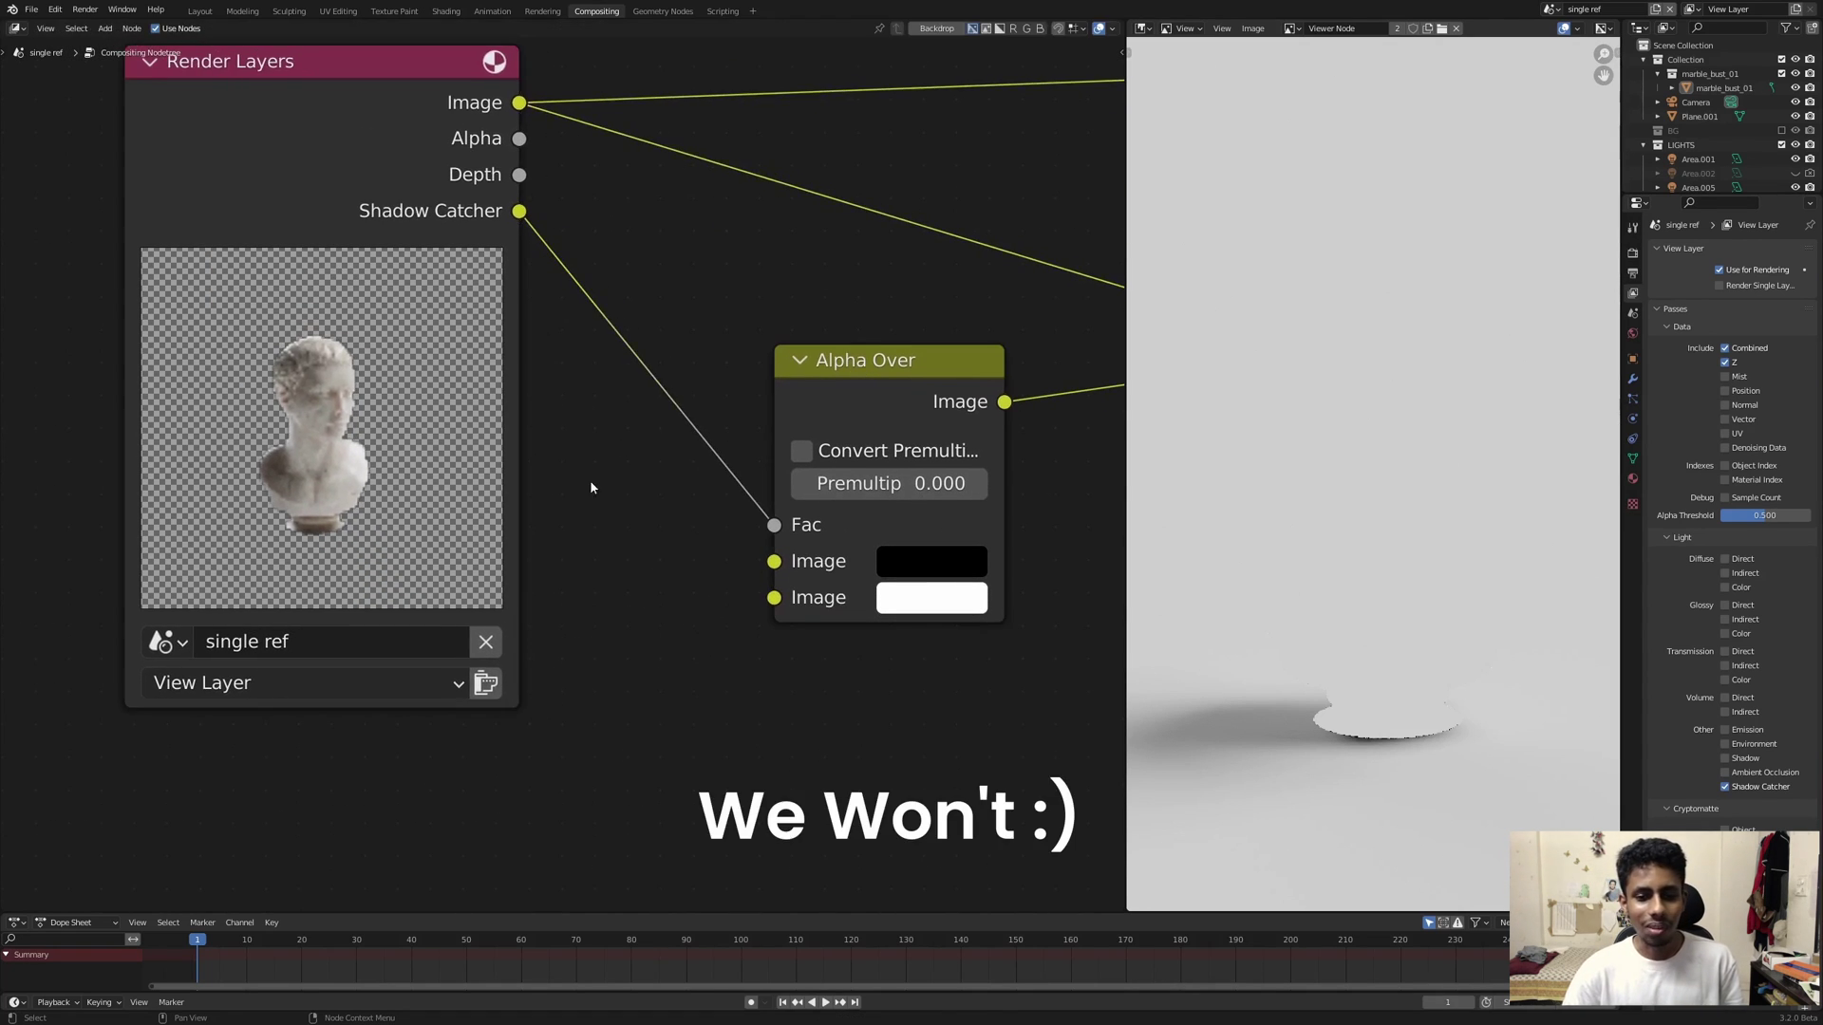
left_click_drag(866, 377, 871, 372)
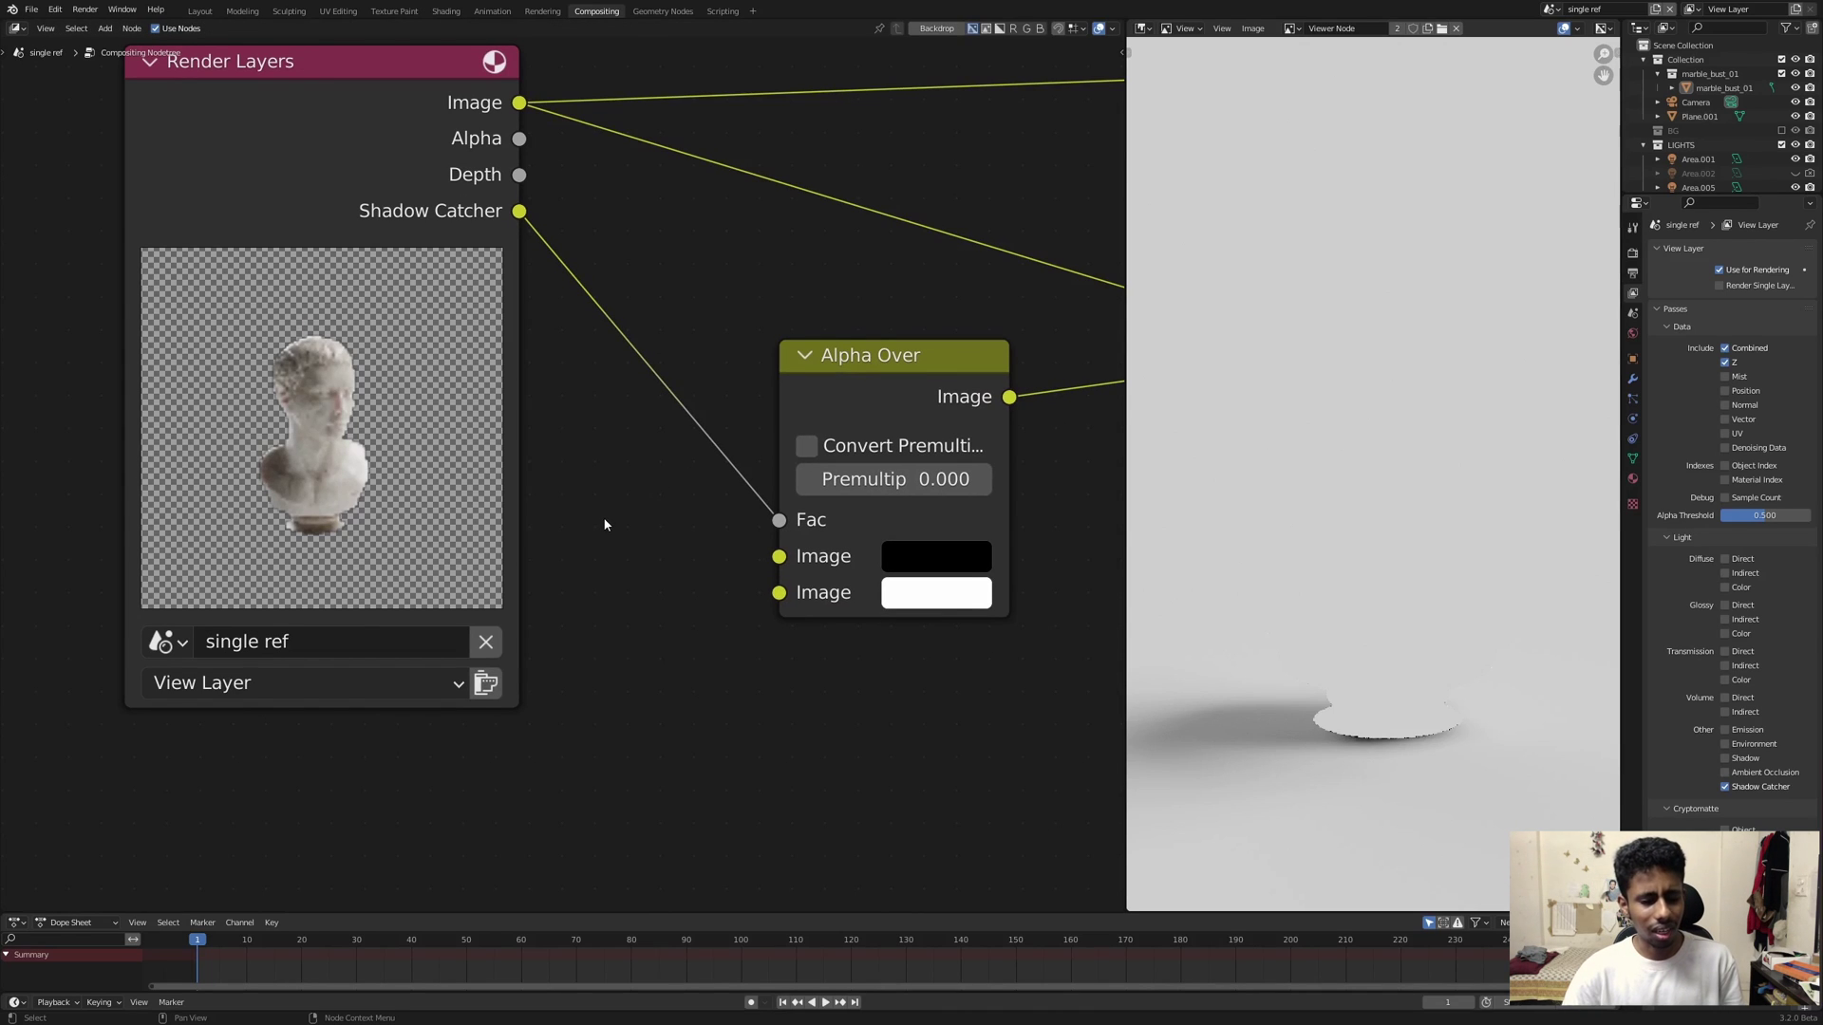
left_click_drag(878, 389, 884, 380)
left_click(651, 538)
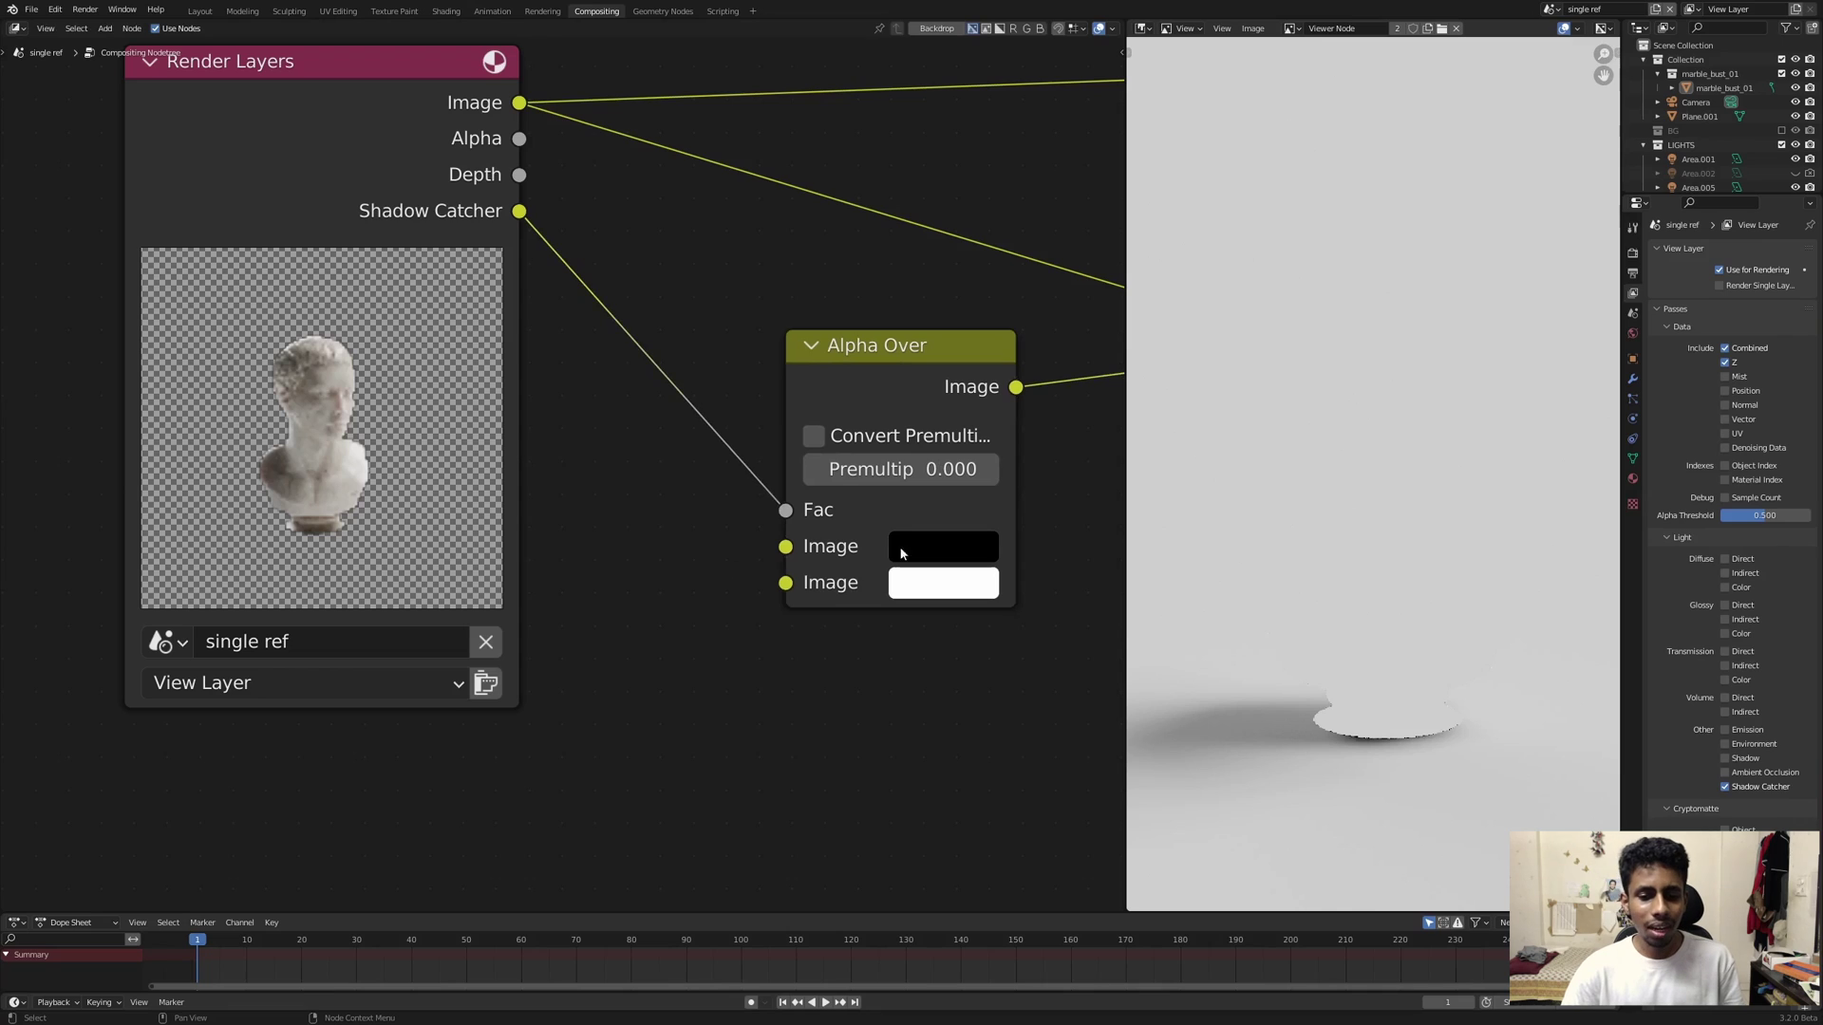
Step: Set the alpha of the Alpha Over node's first image colour to 0 and inspect the shadow in an enlarged Viewer image
left_click(928, 545)
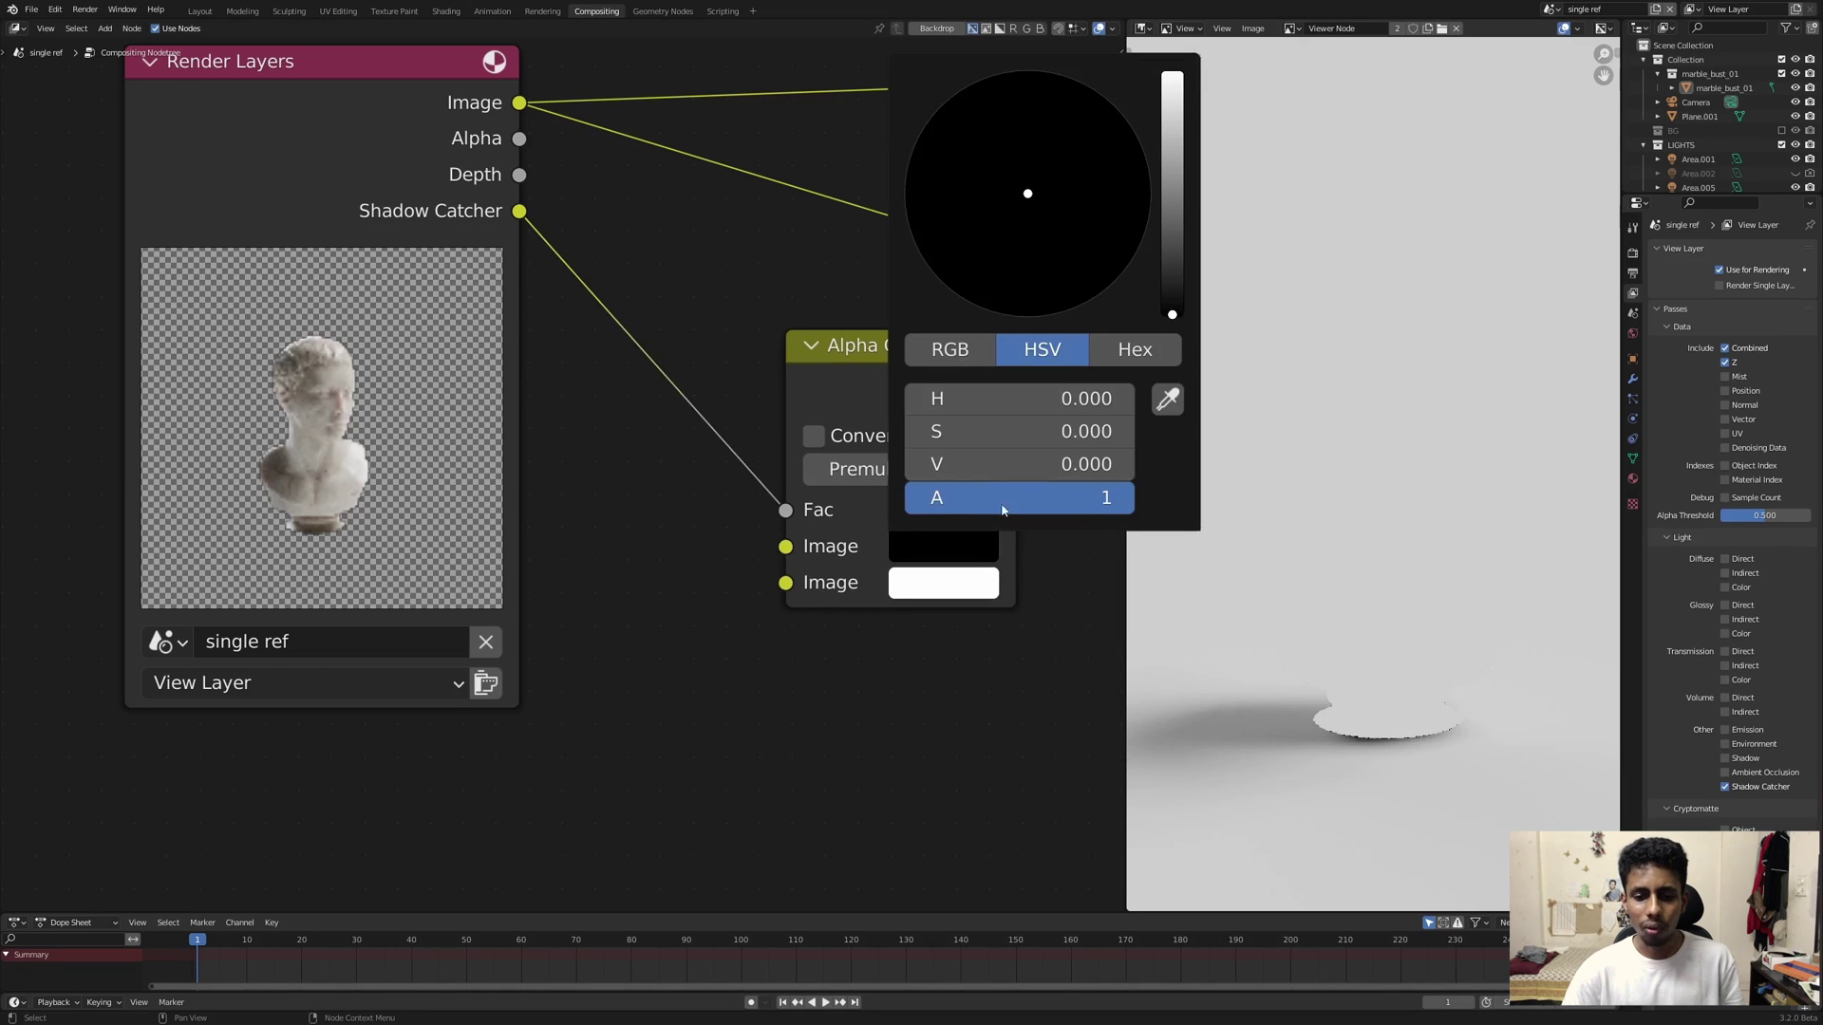
left_click_drag(1107, 502, 901, 499)
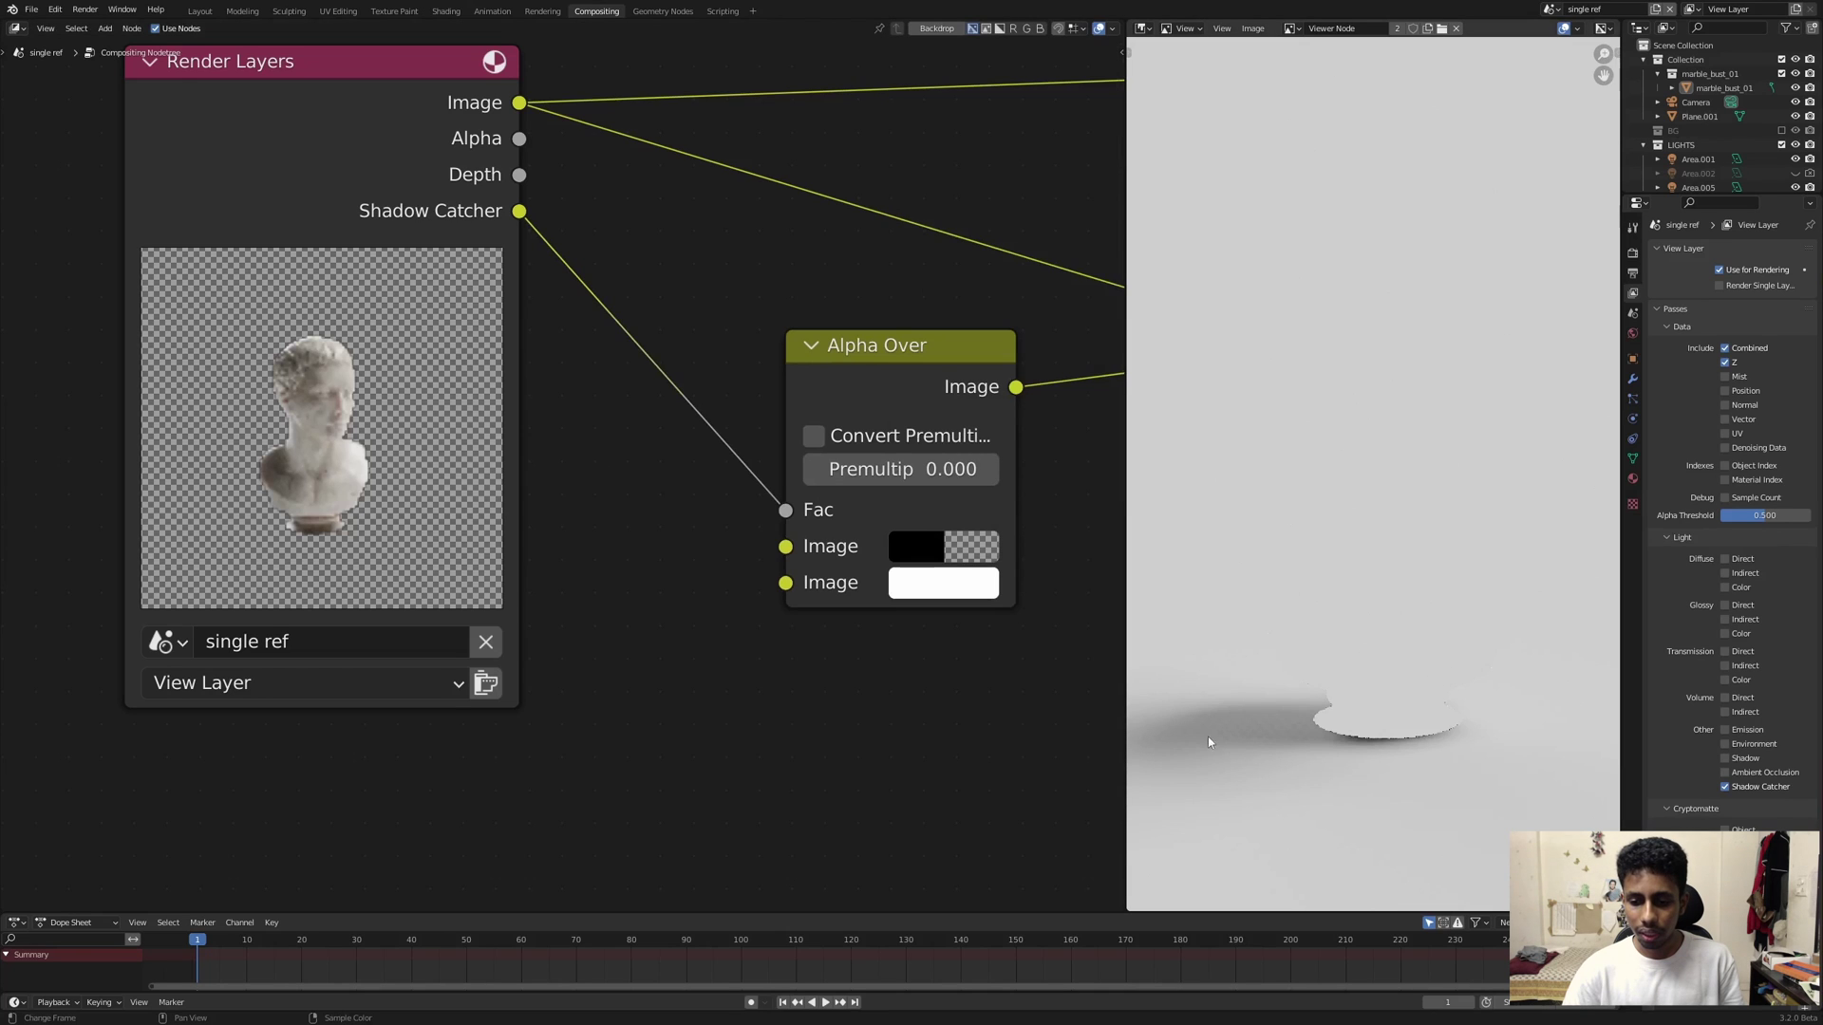
key("ctrl+space")
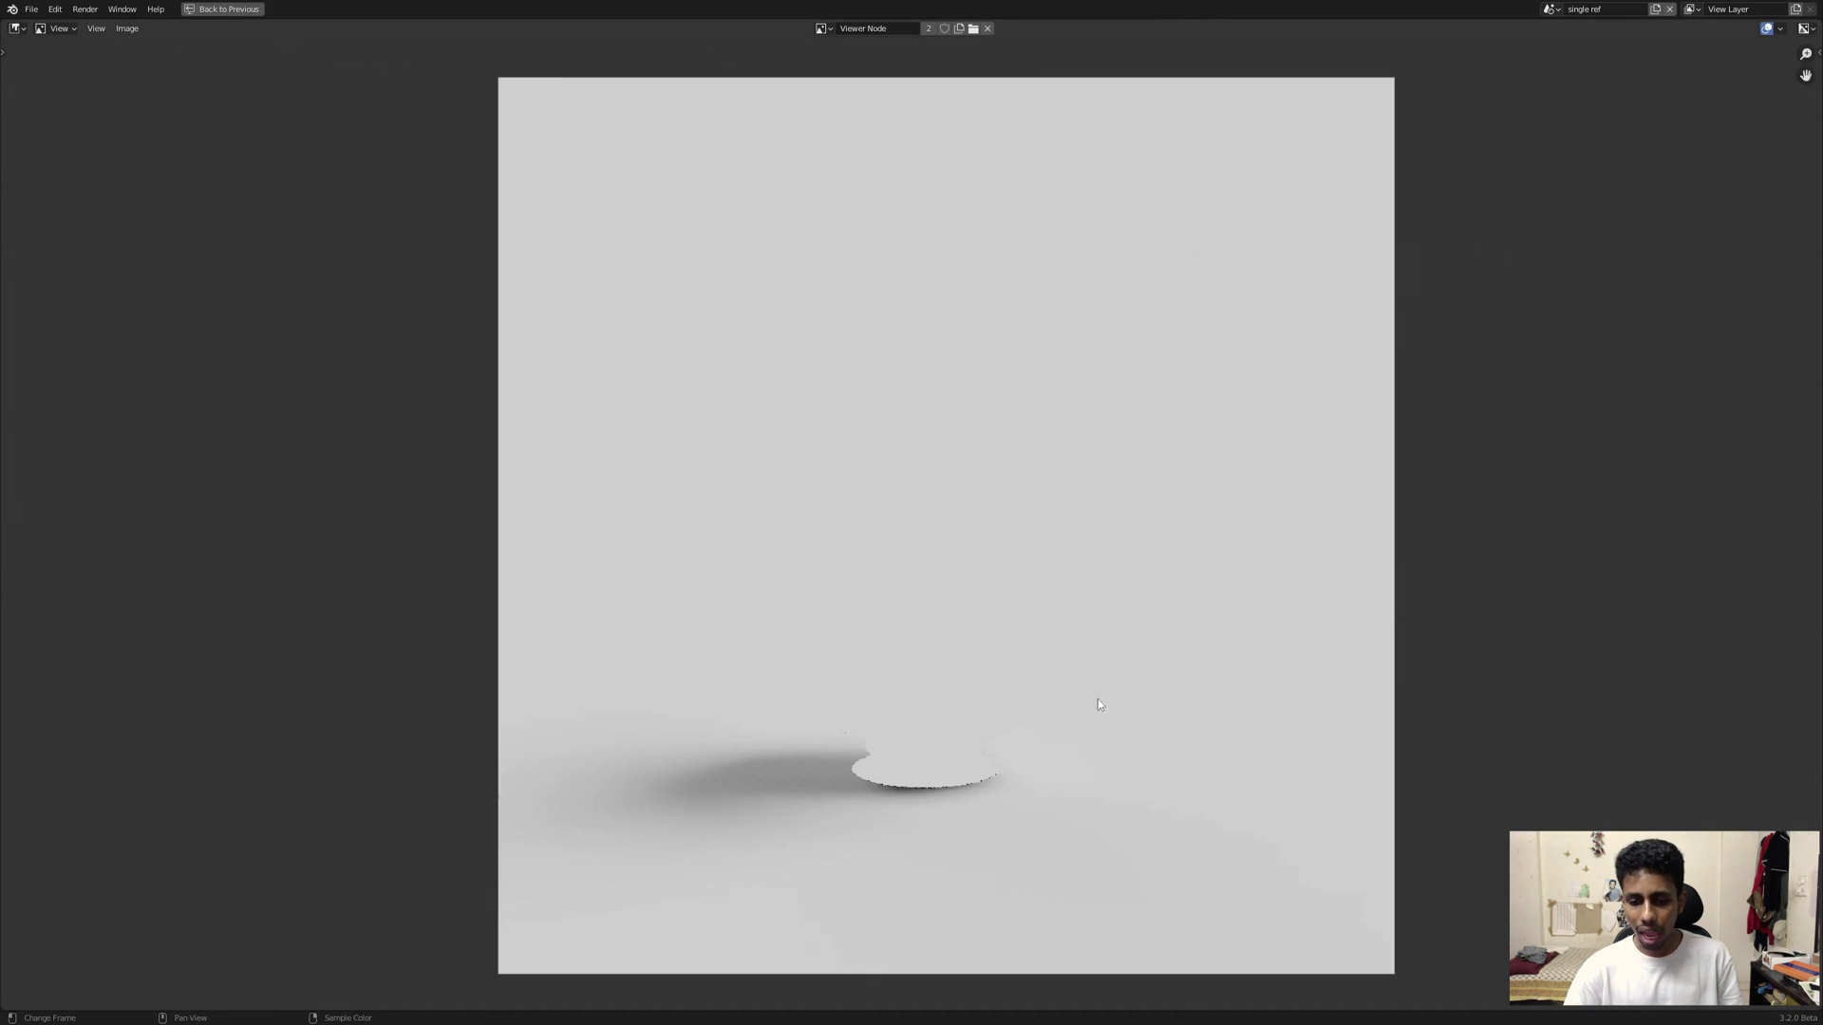
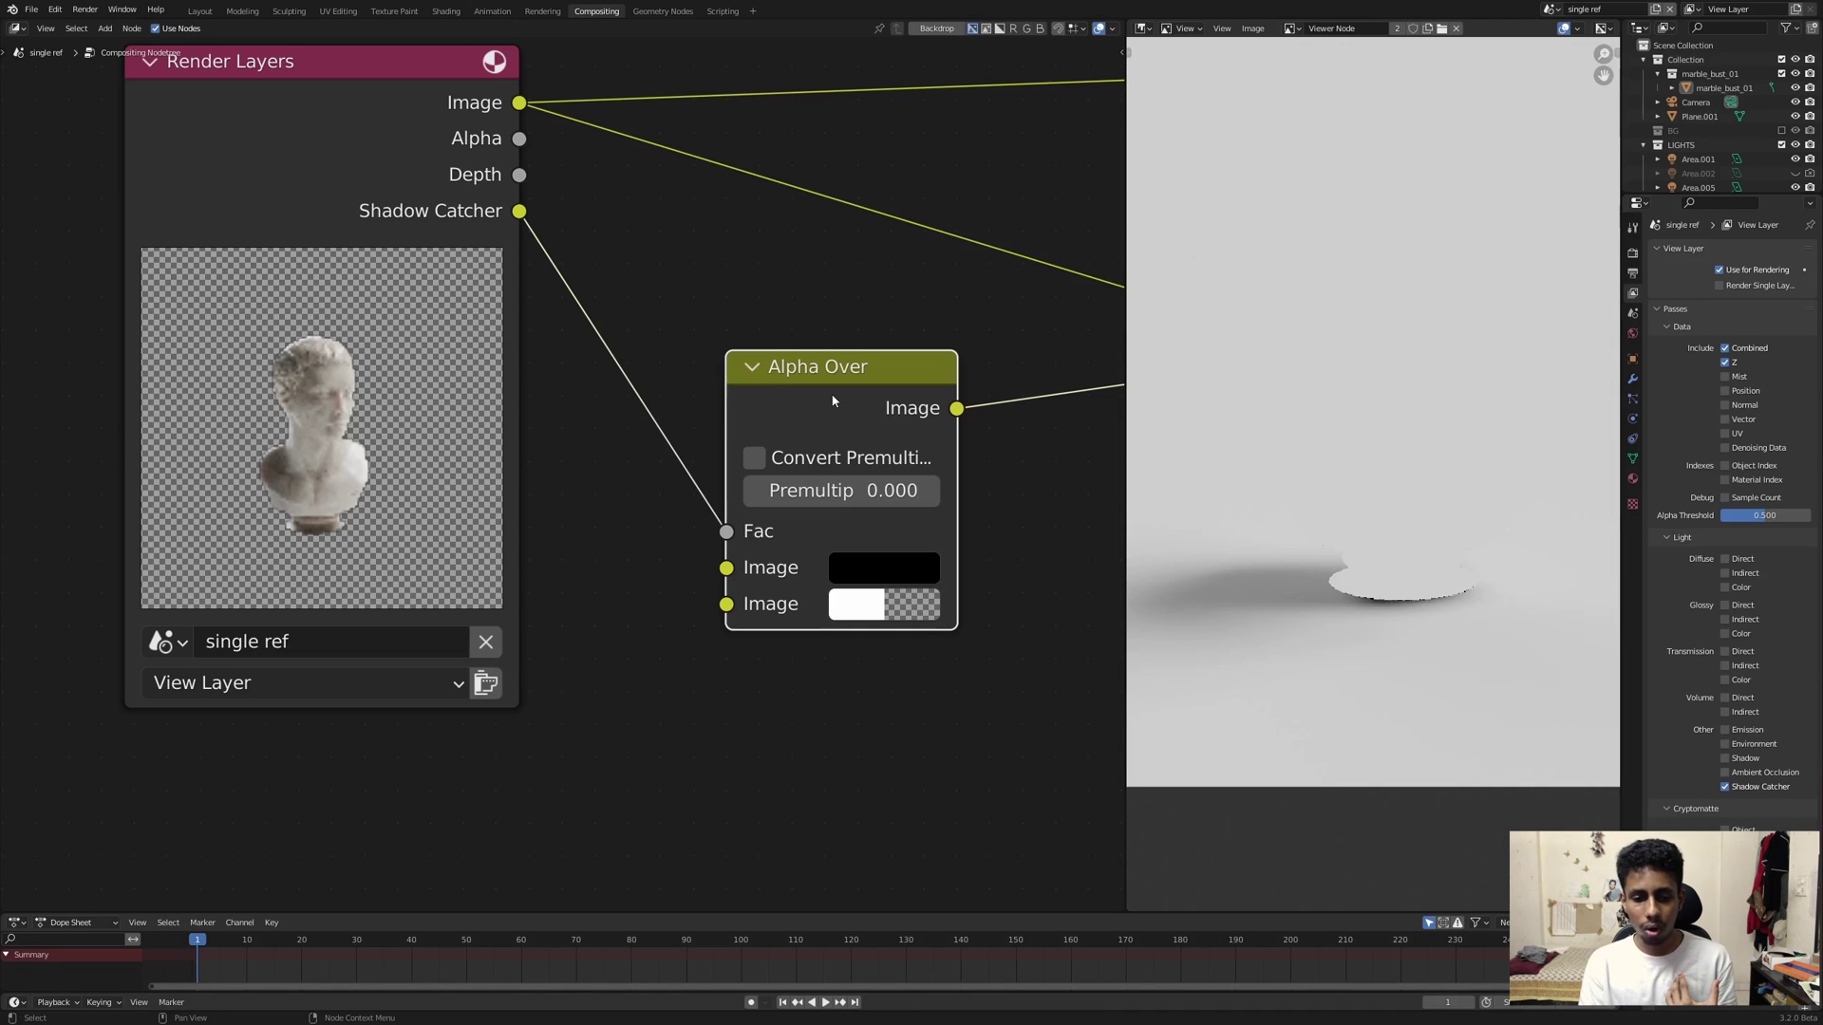
Step: Set the Alpha Over node's second image colour to alpha 1 and its black first image colour to alpha 0
left_click(915, 615)
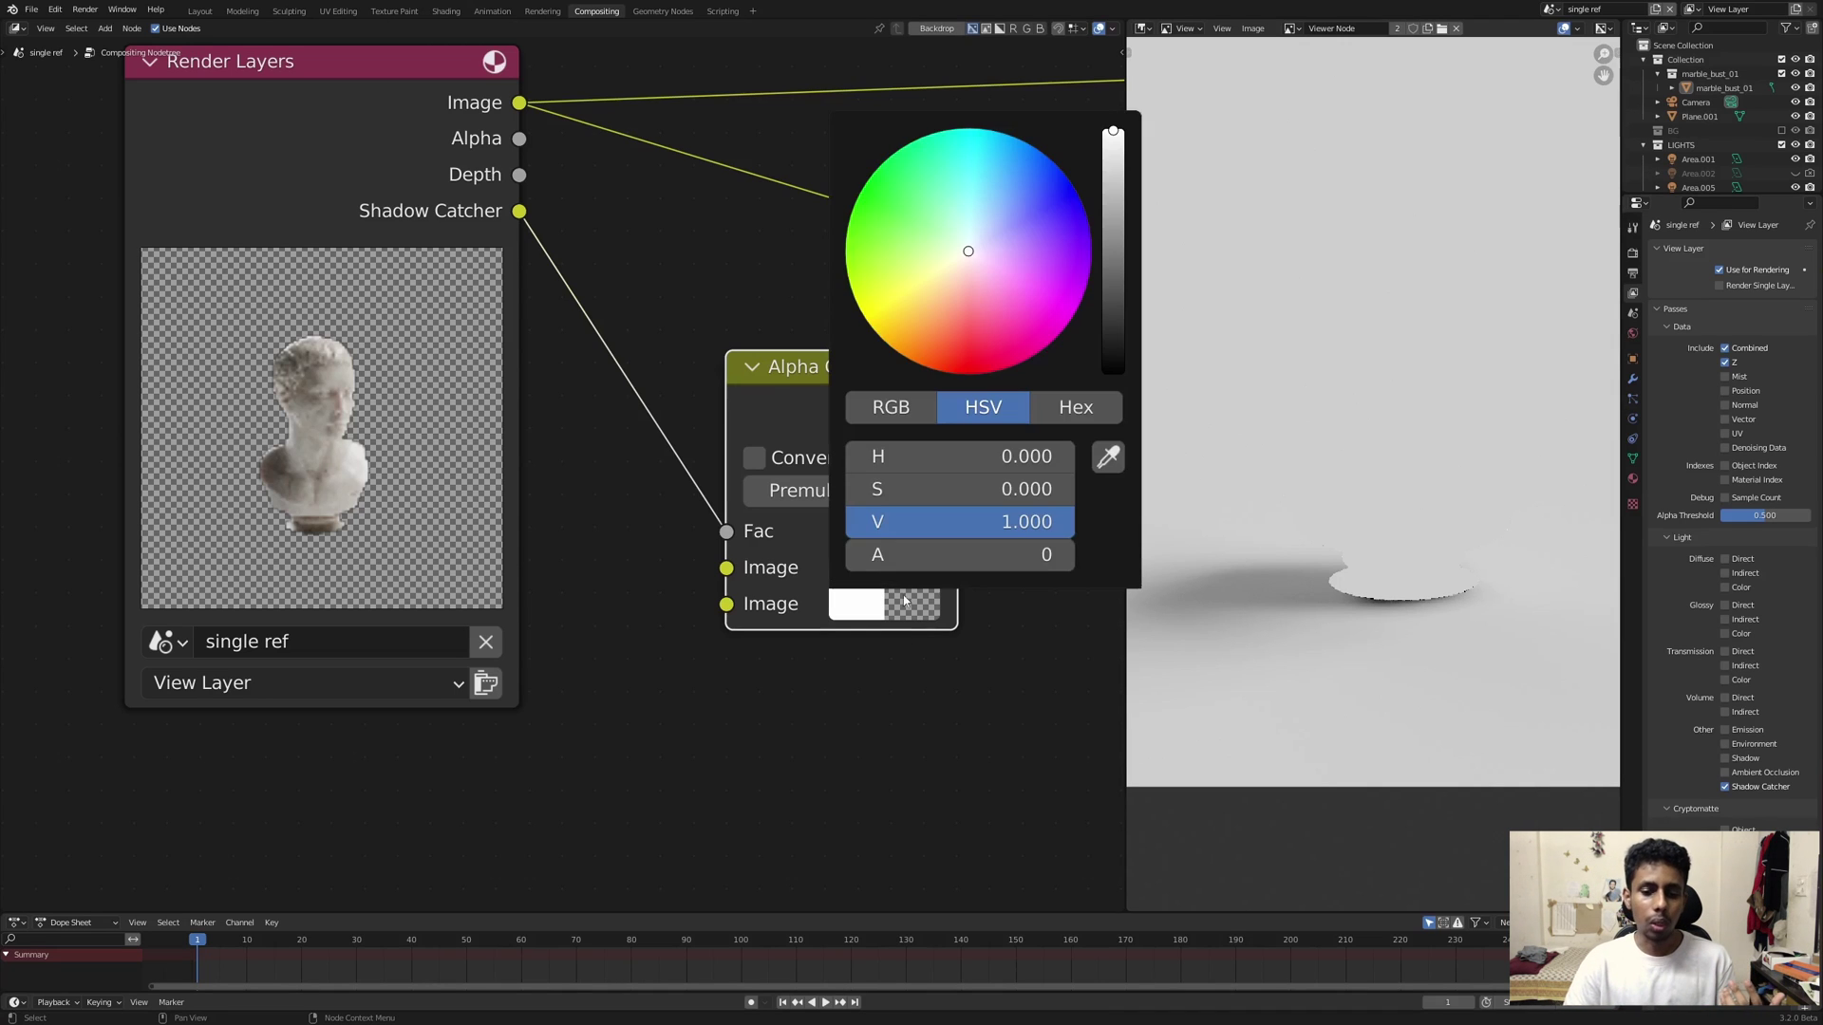
left_click_drag(896, 555, 1073, 555)
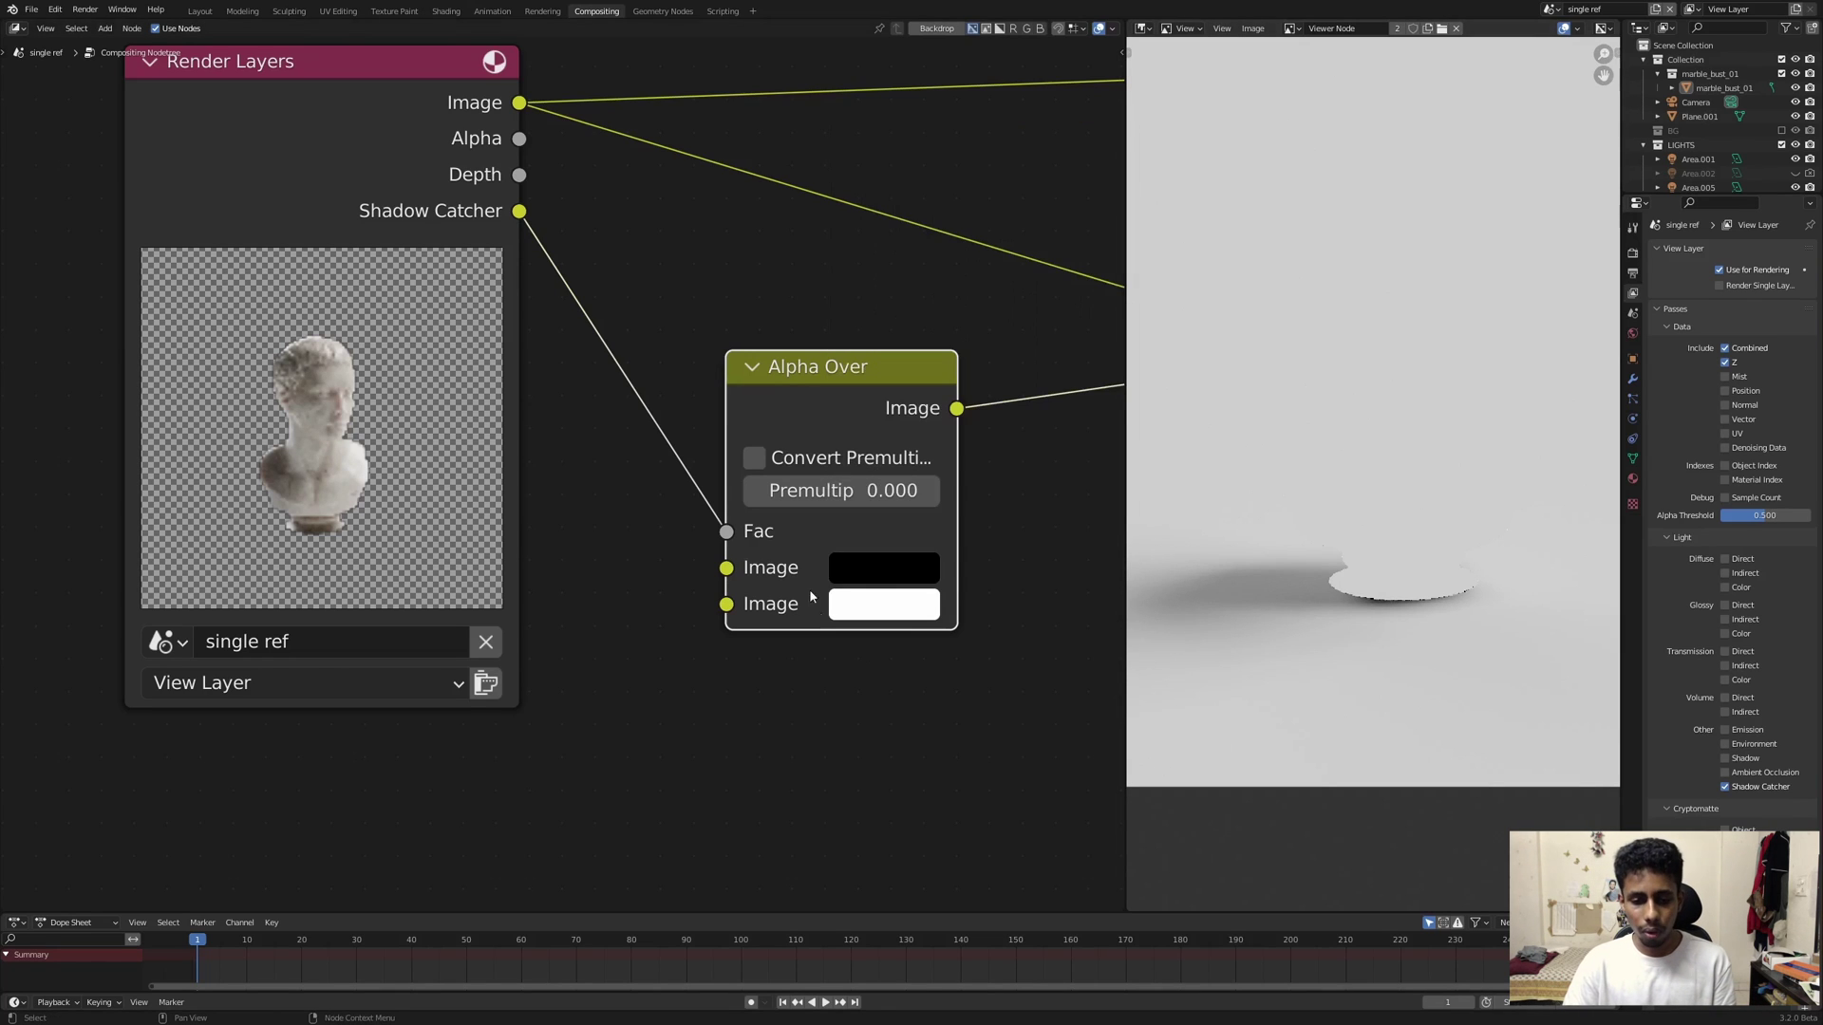
left_click(870, 564)
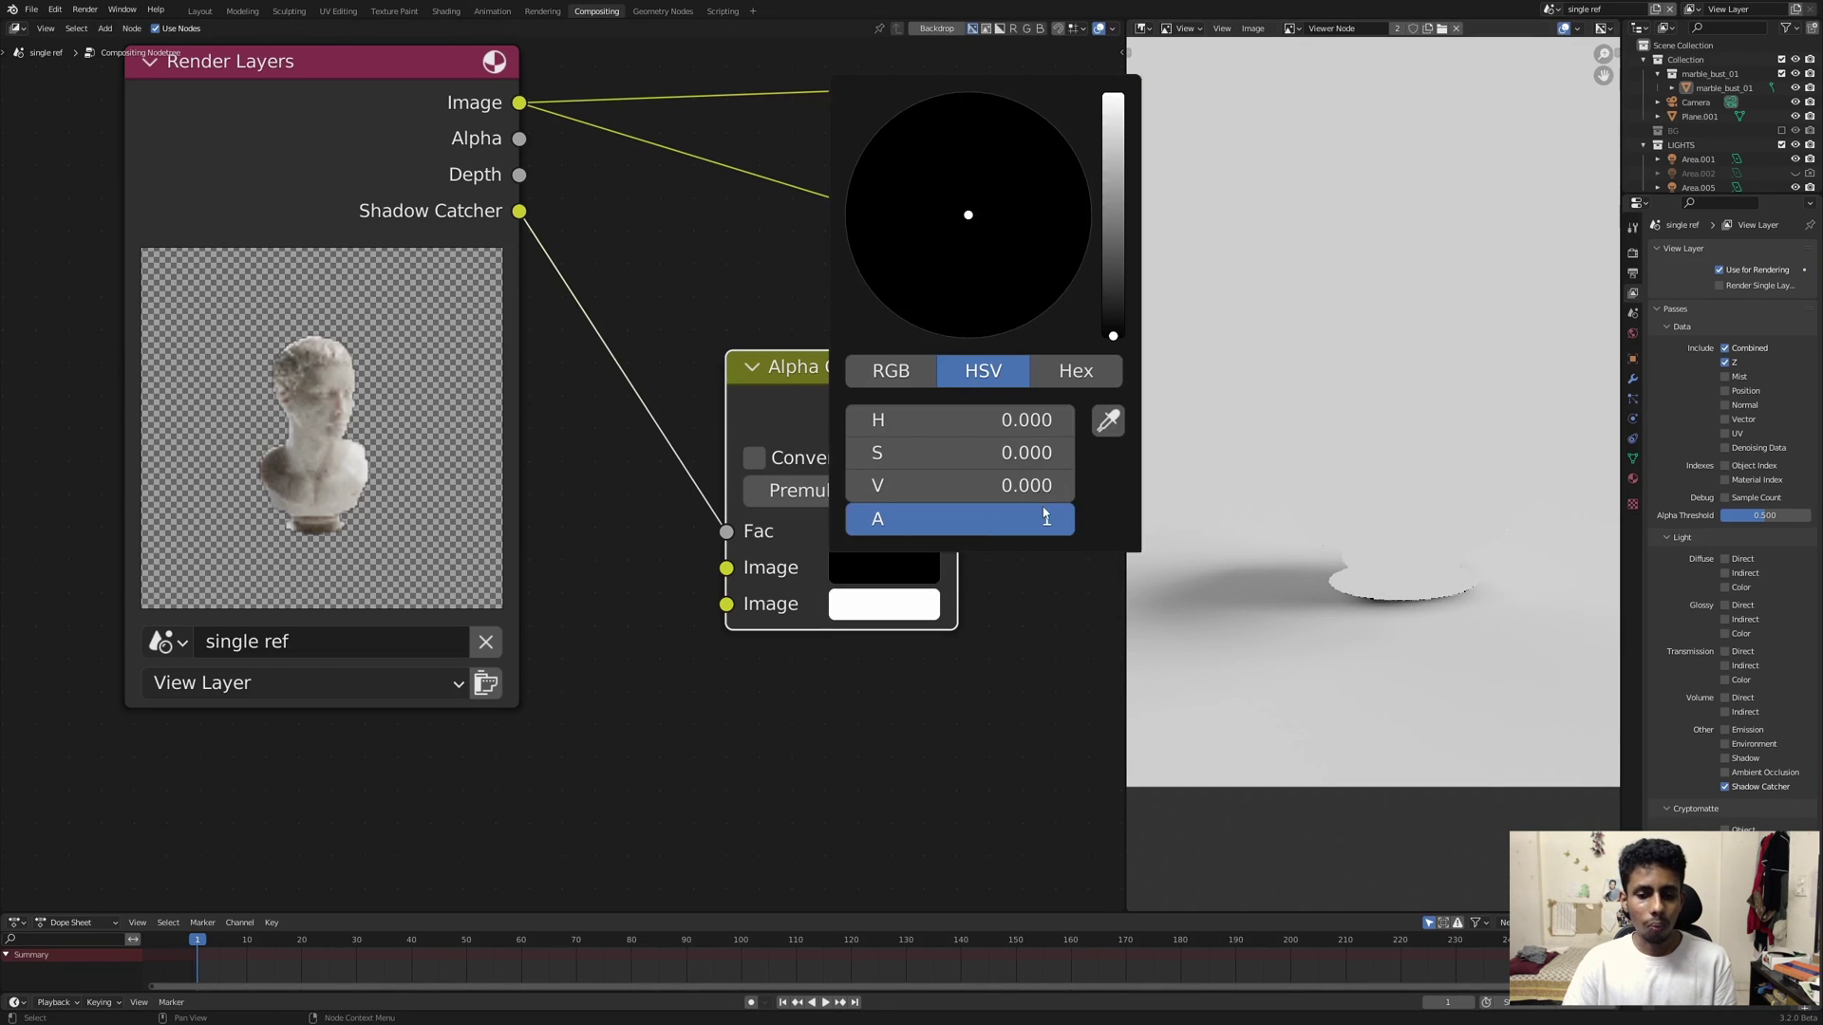
left_click_drag(1045, 518, 849, 521)
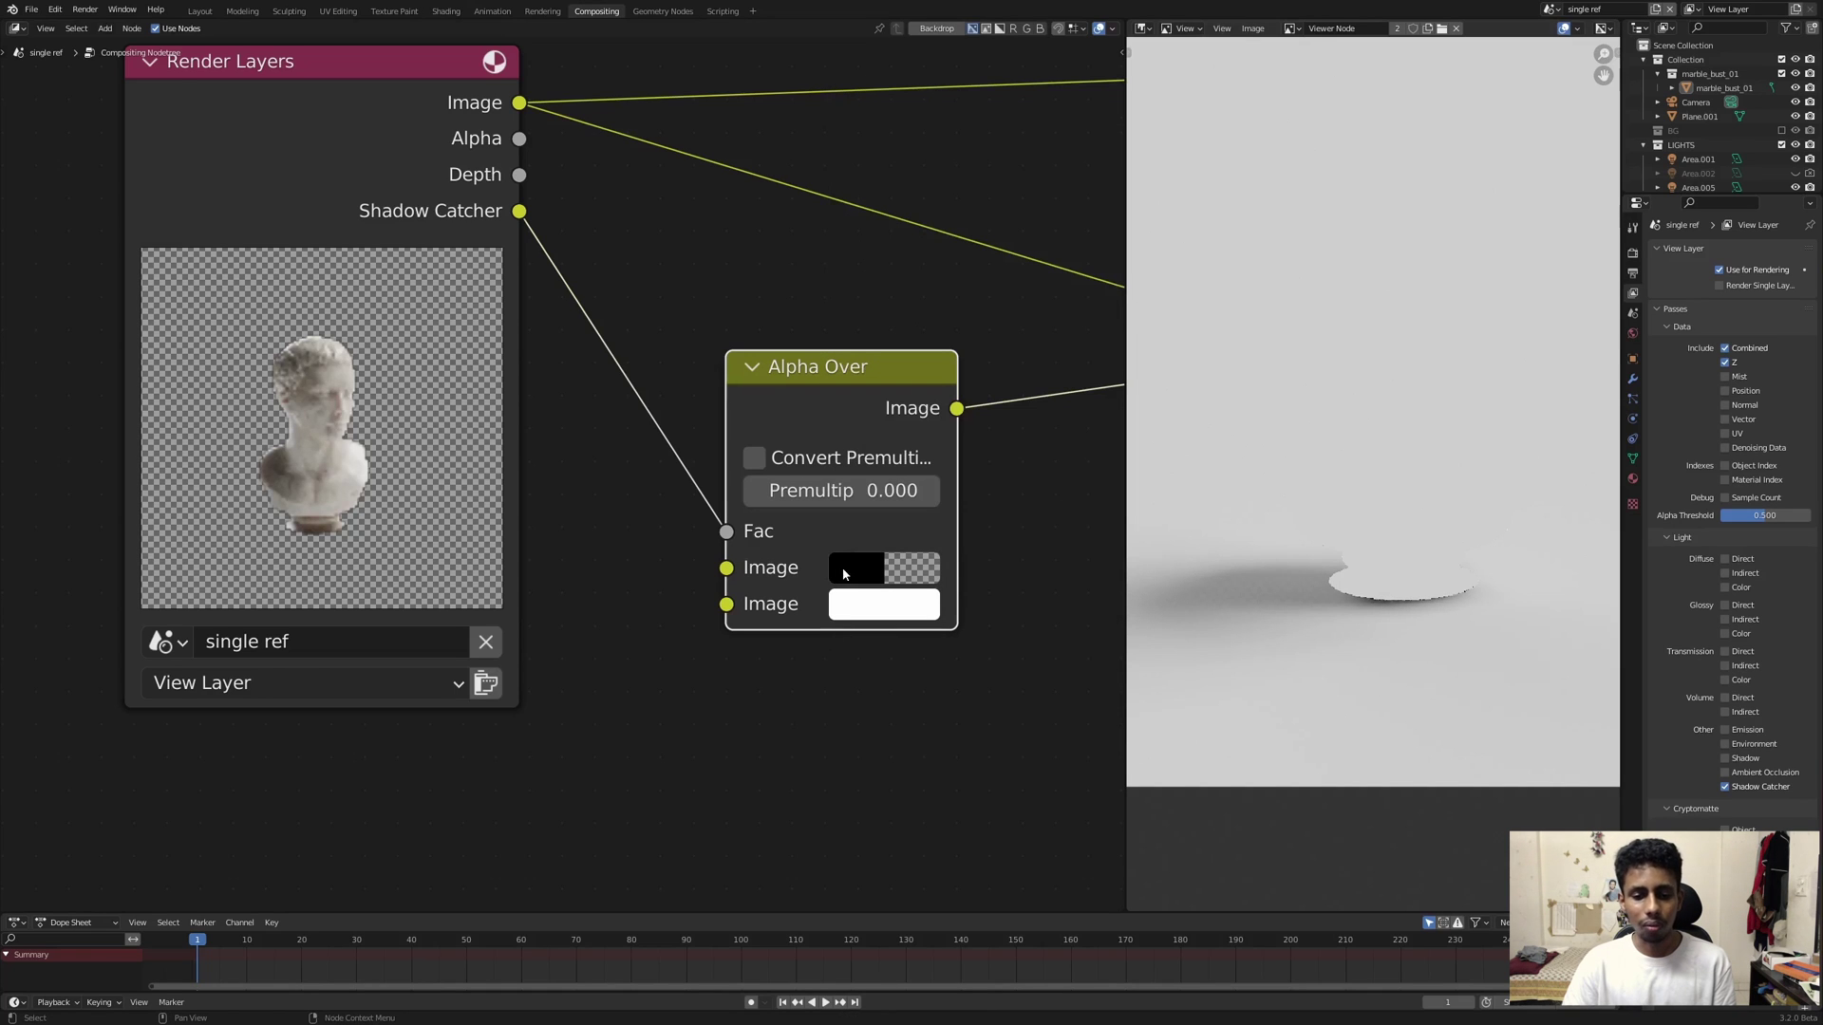
left_click(874, 570)
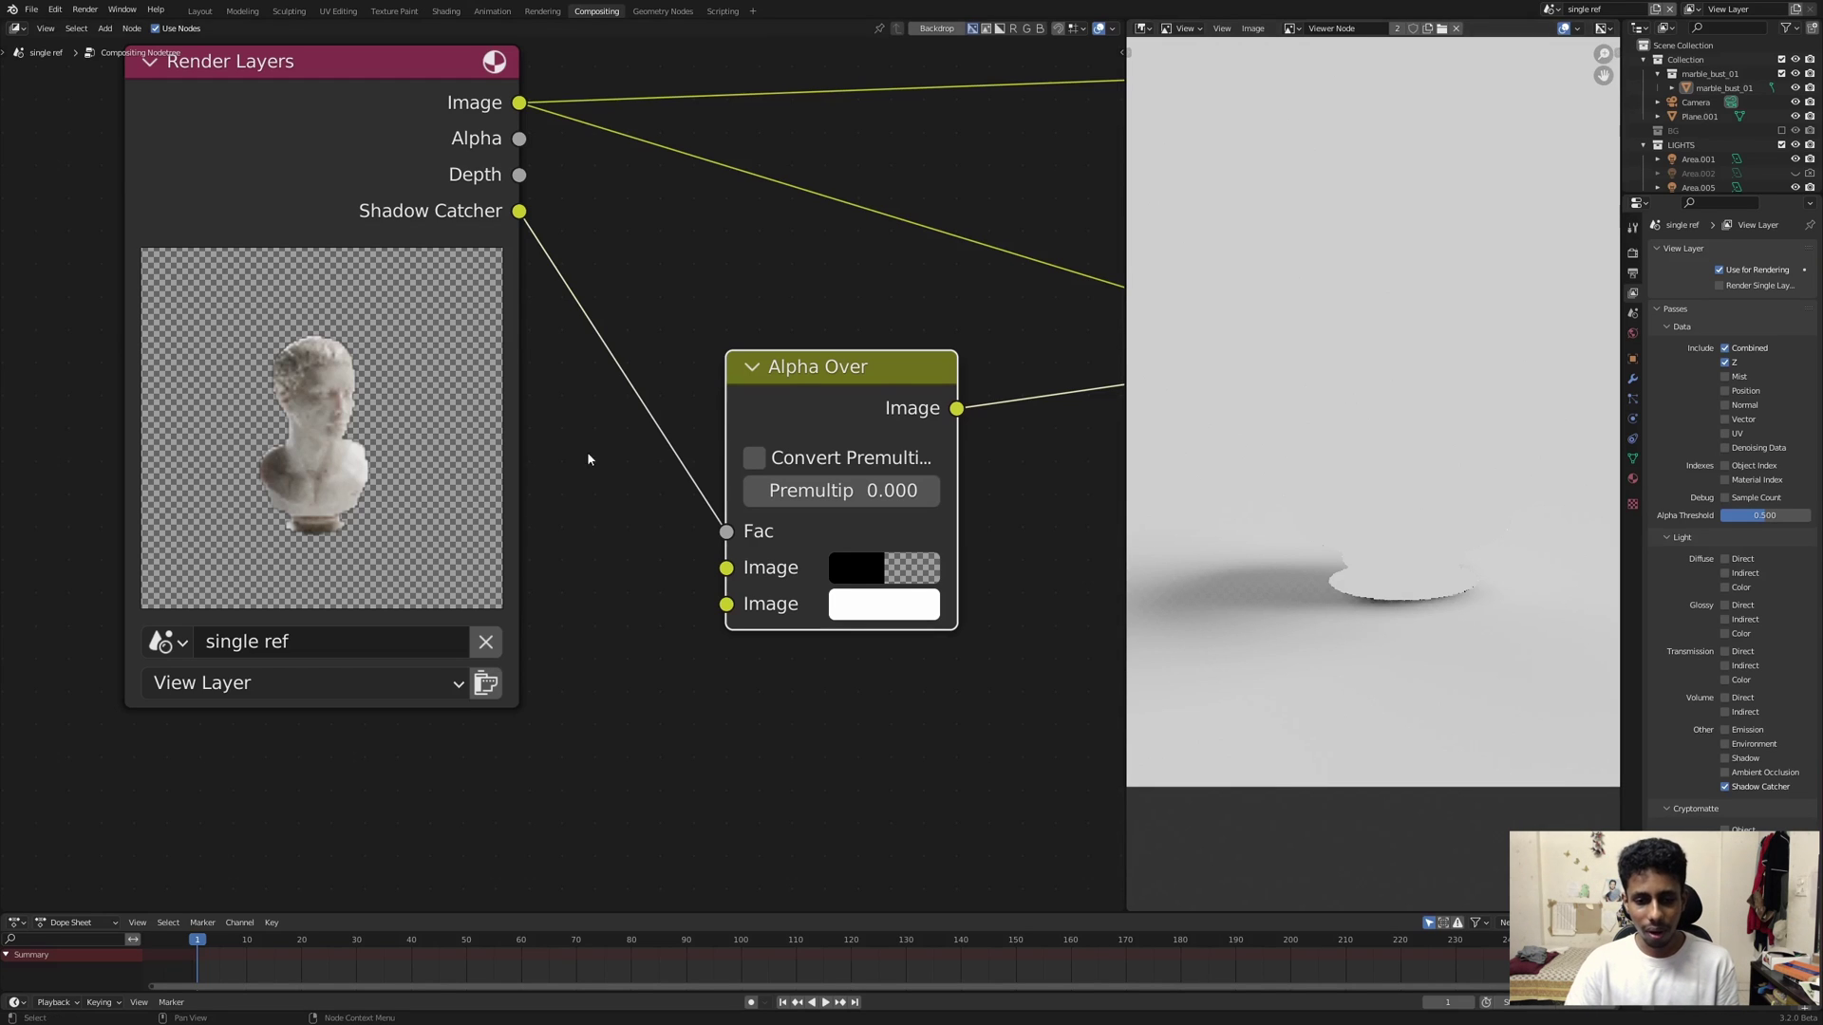
Step: Move the Alpha Over node closer to Render Layers and insert an Invert node on the link after its Image output
left_click_drag(781, 397, 745, 403)
left_click(978, 564)
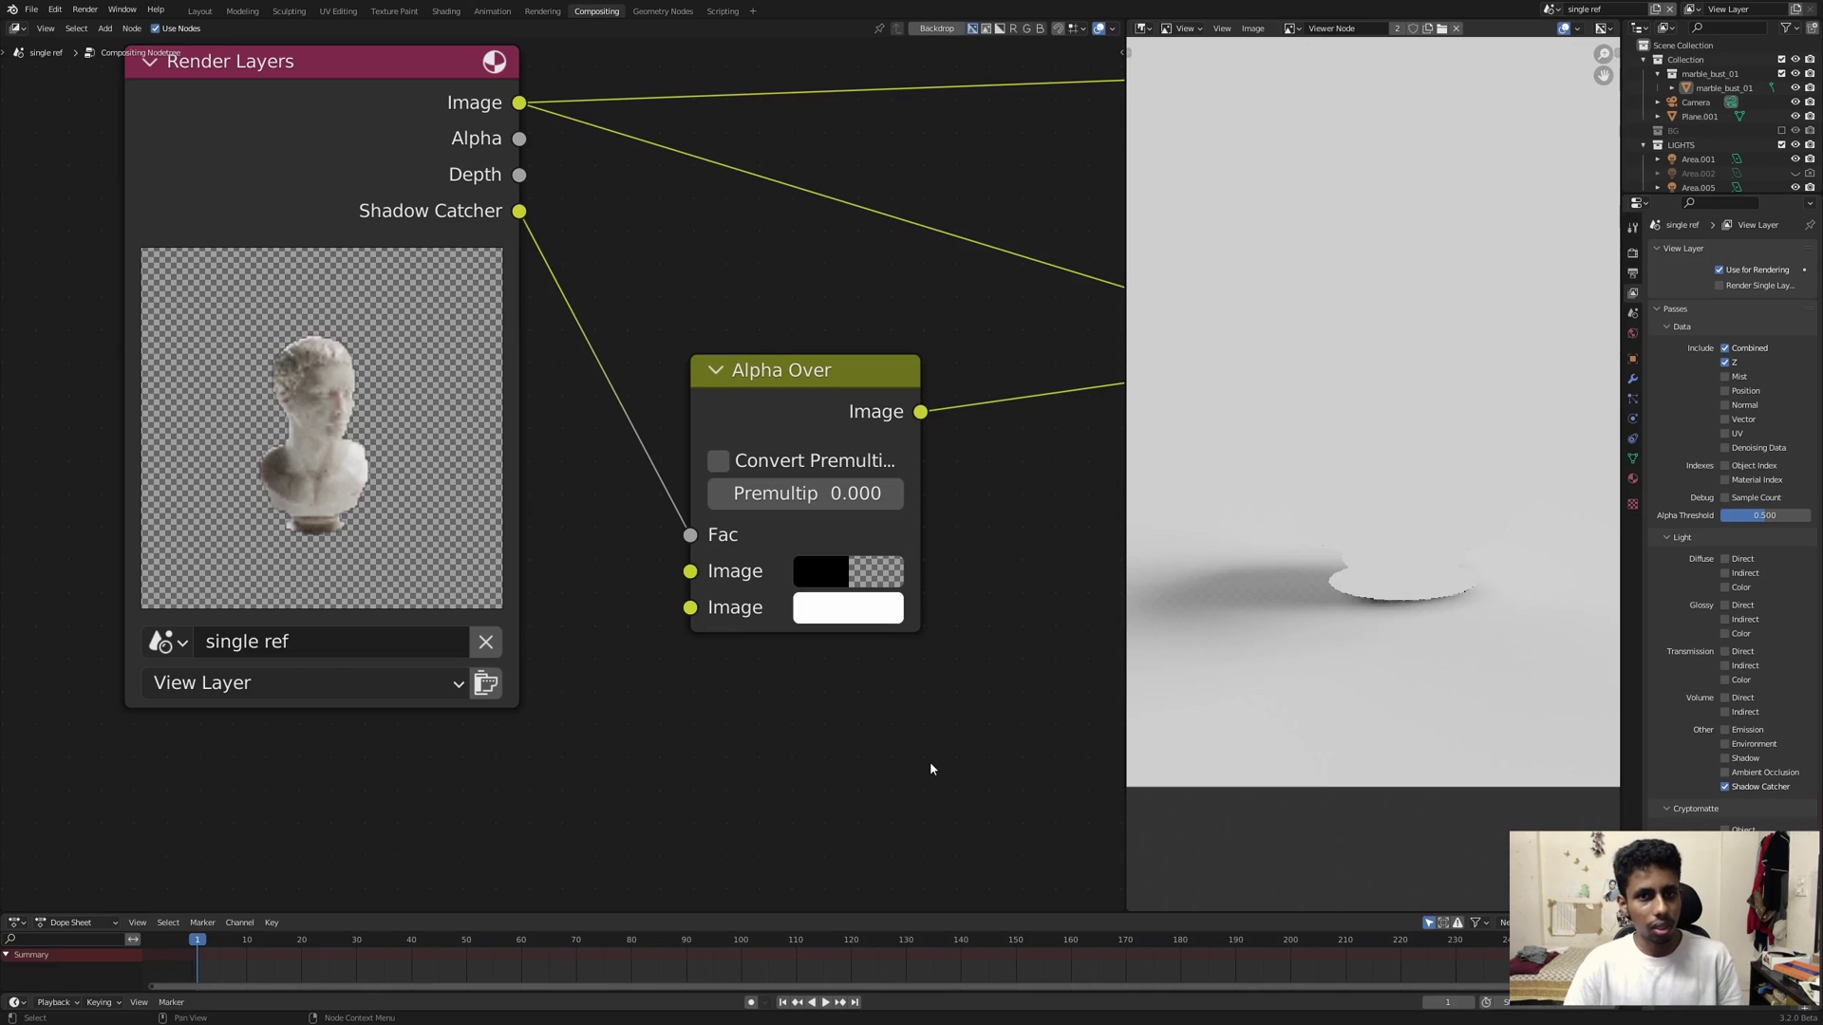
left_click_drag(781, 420, 717, 429)
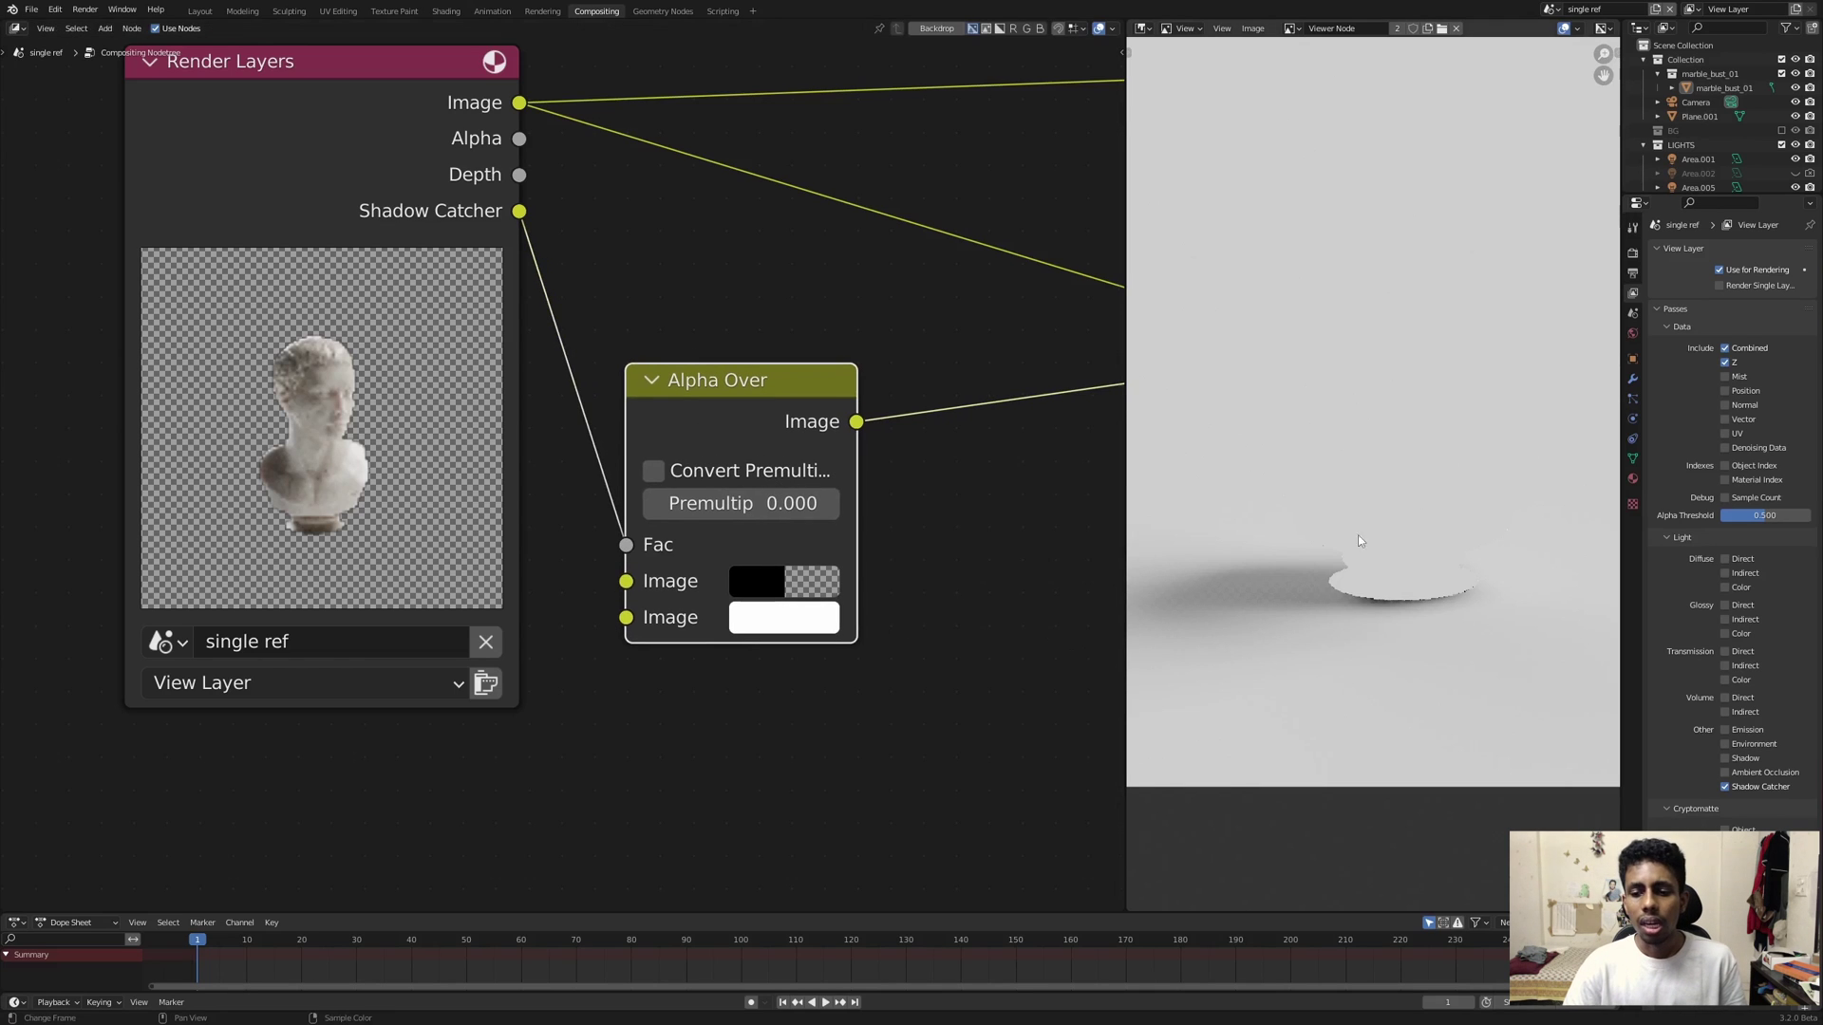
key("shift+a")
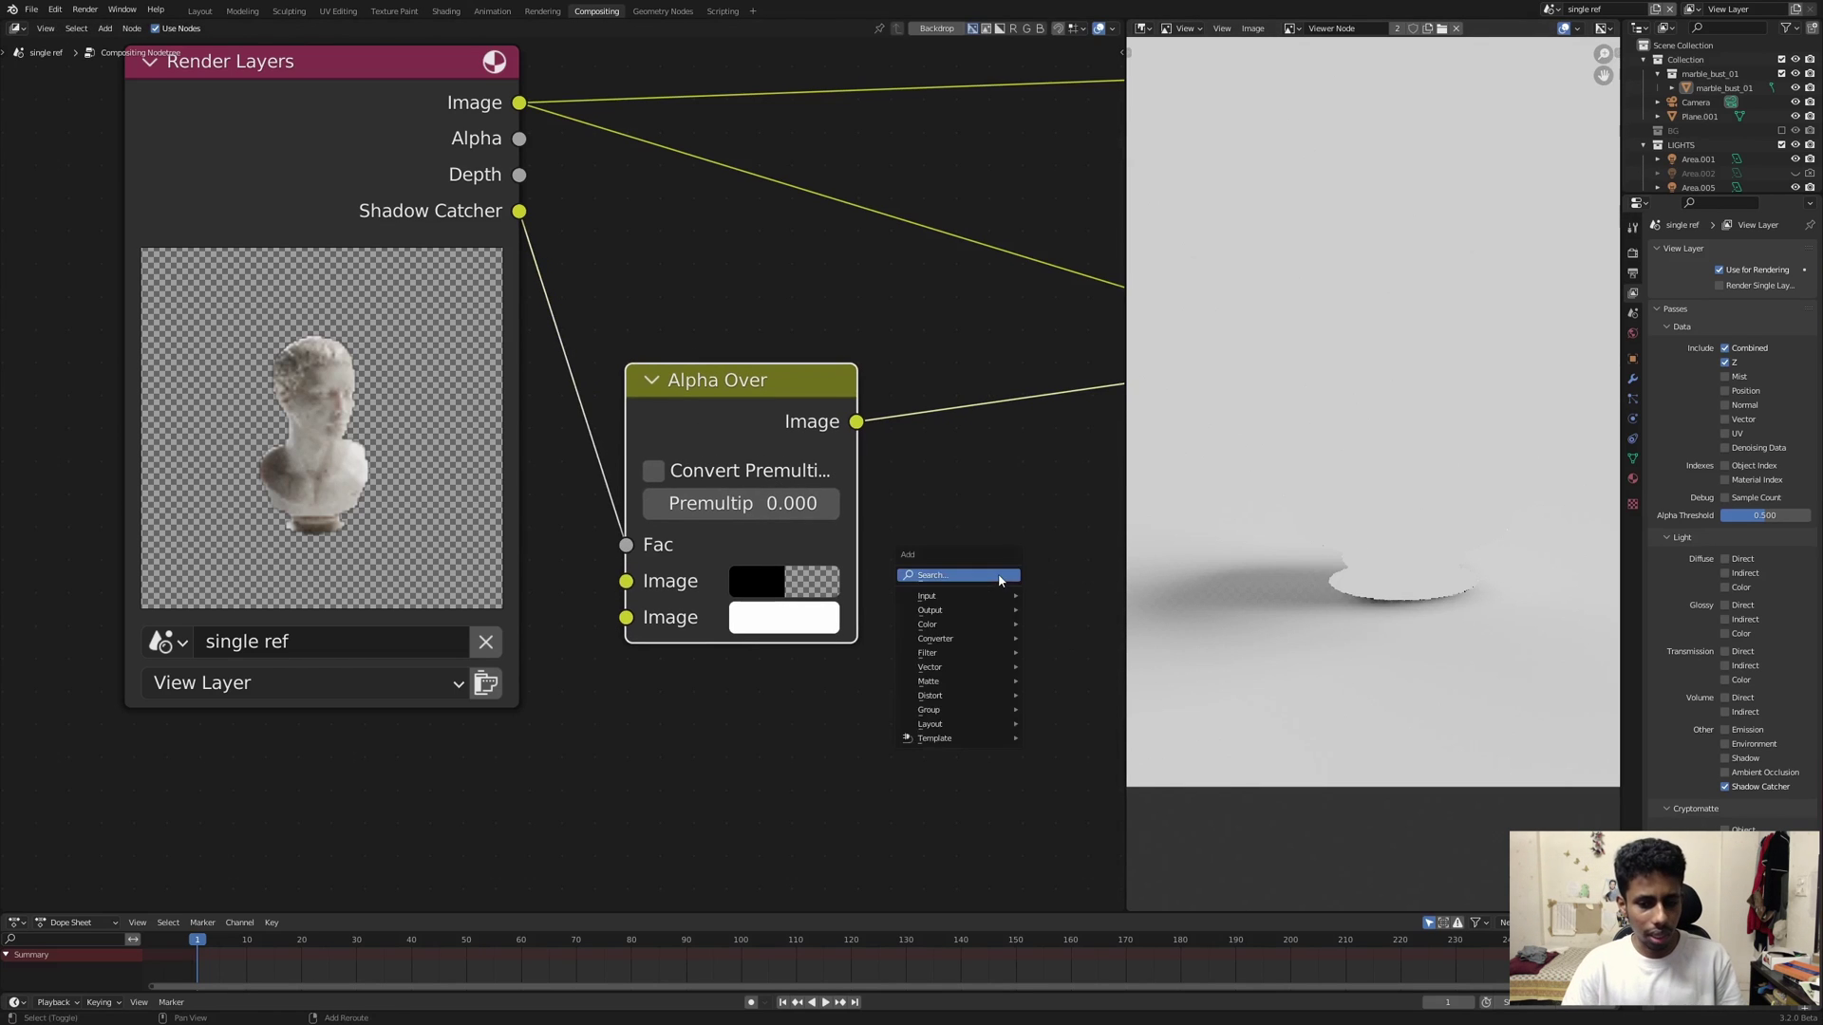
left_click(994, 573)
type("invert")
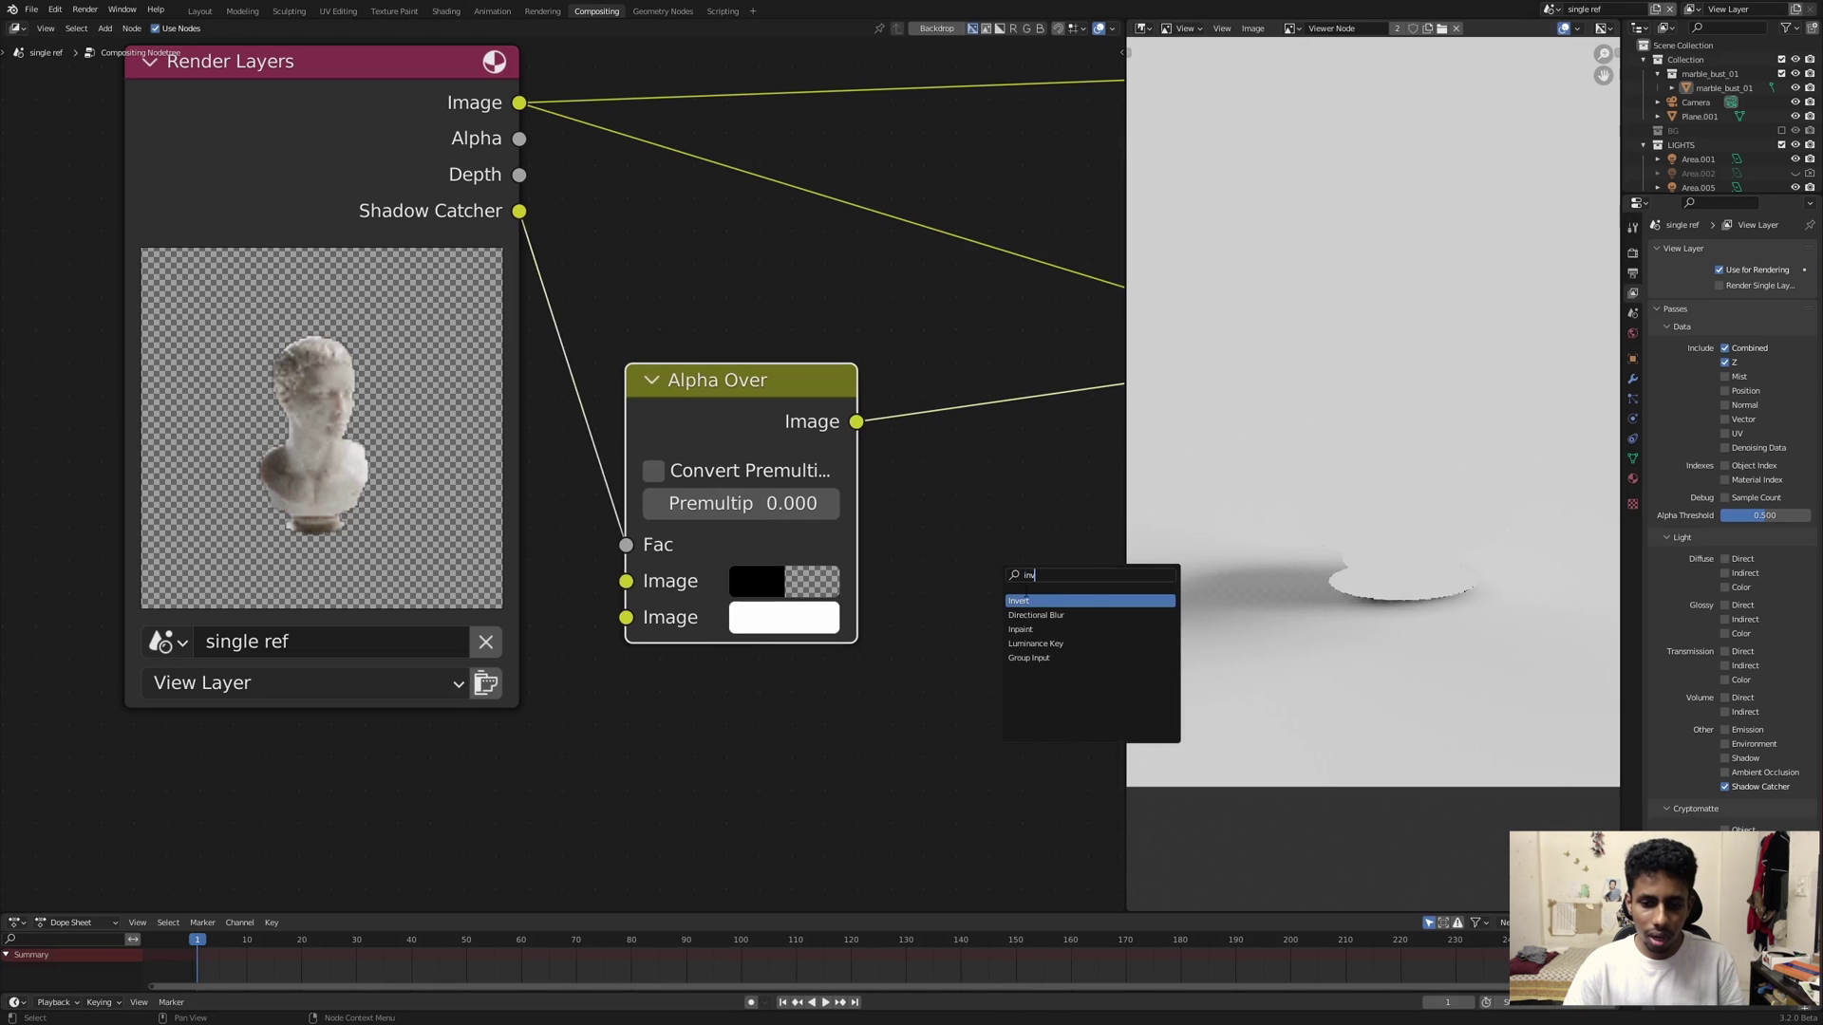
key("Return")
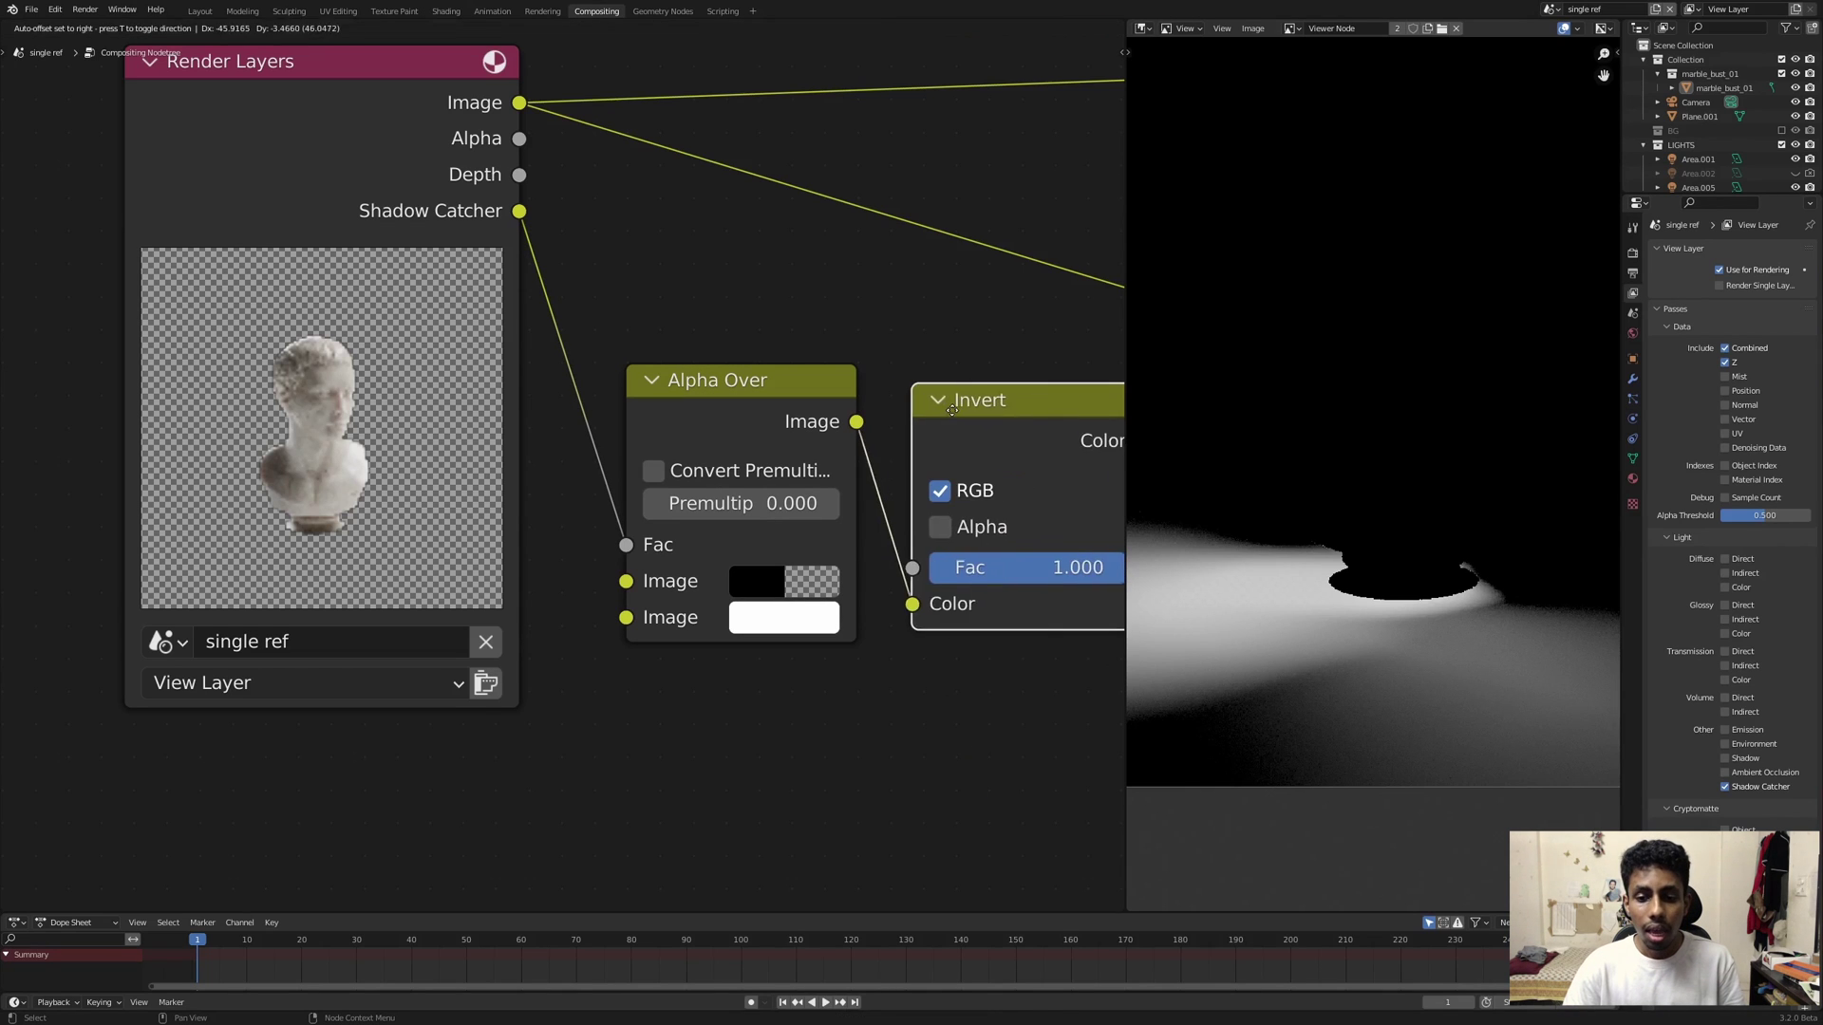
left_click(944, 404)
scroll(857, 425, "down", 2)
middle_click_drag(1081, 504, 943, 519)
scroll(943, 520, "up", 2)
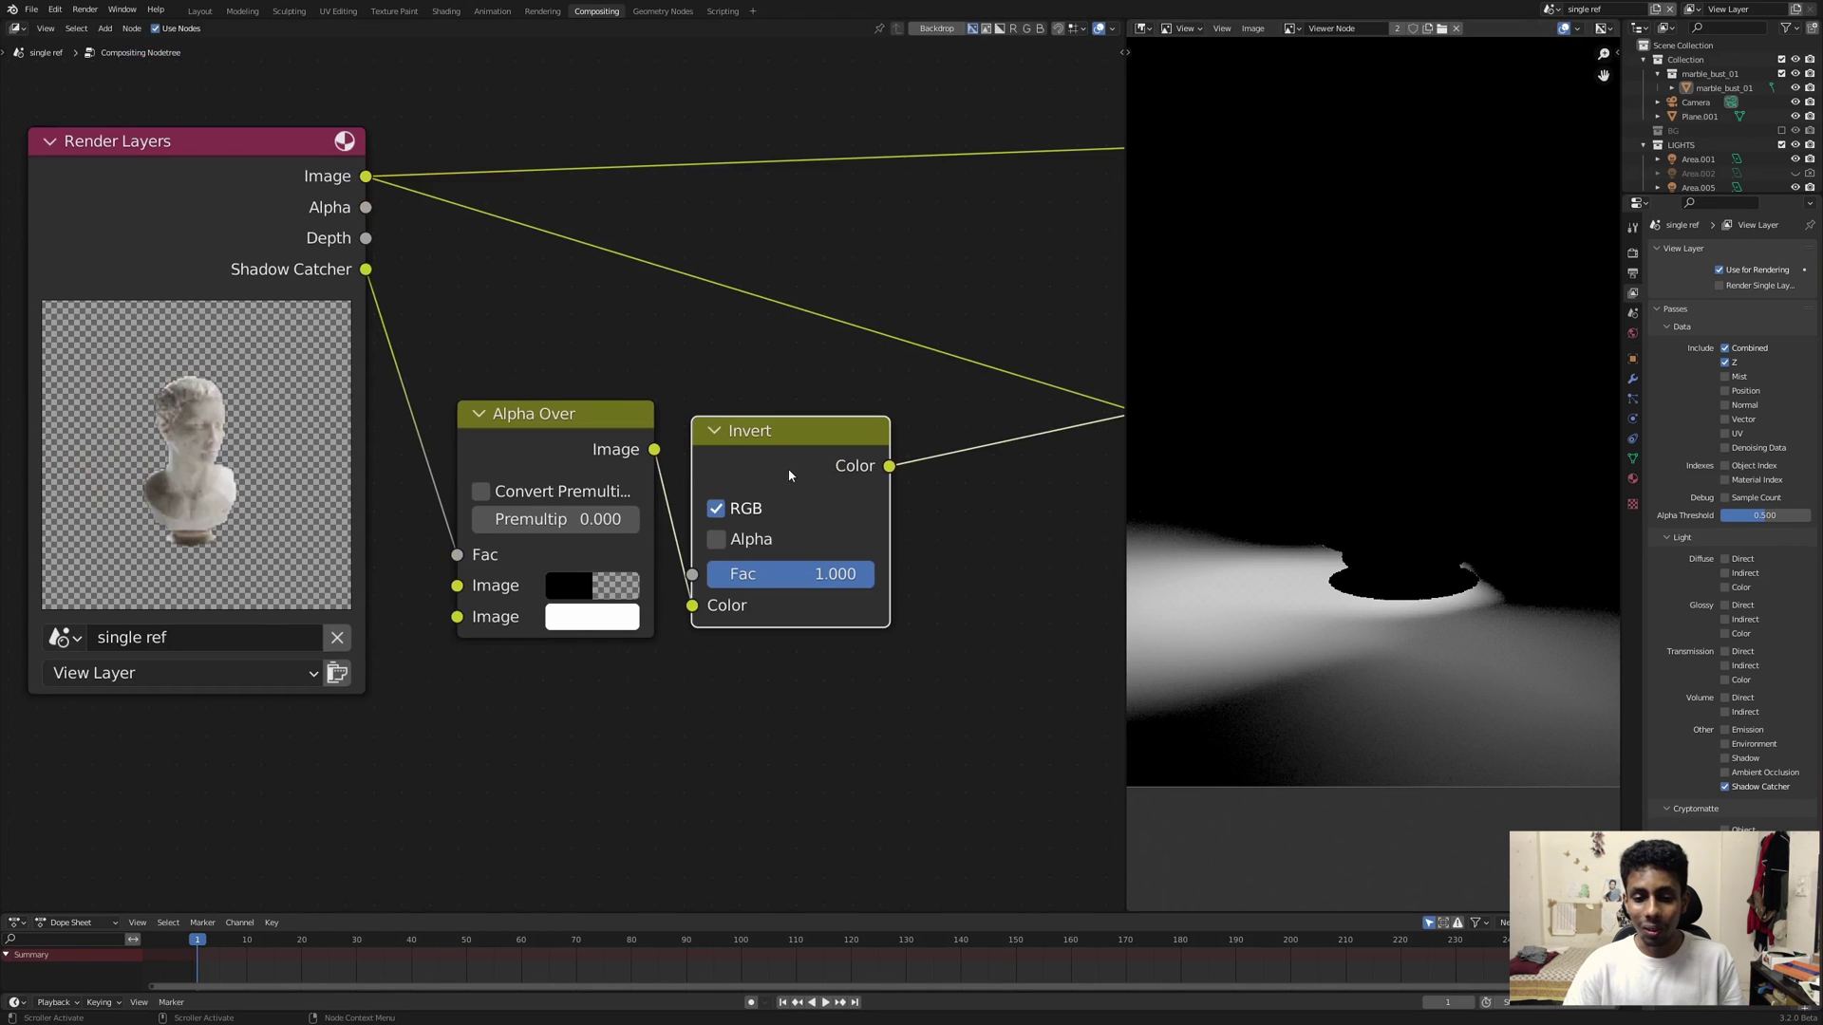
left_click(952, 521)
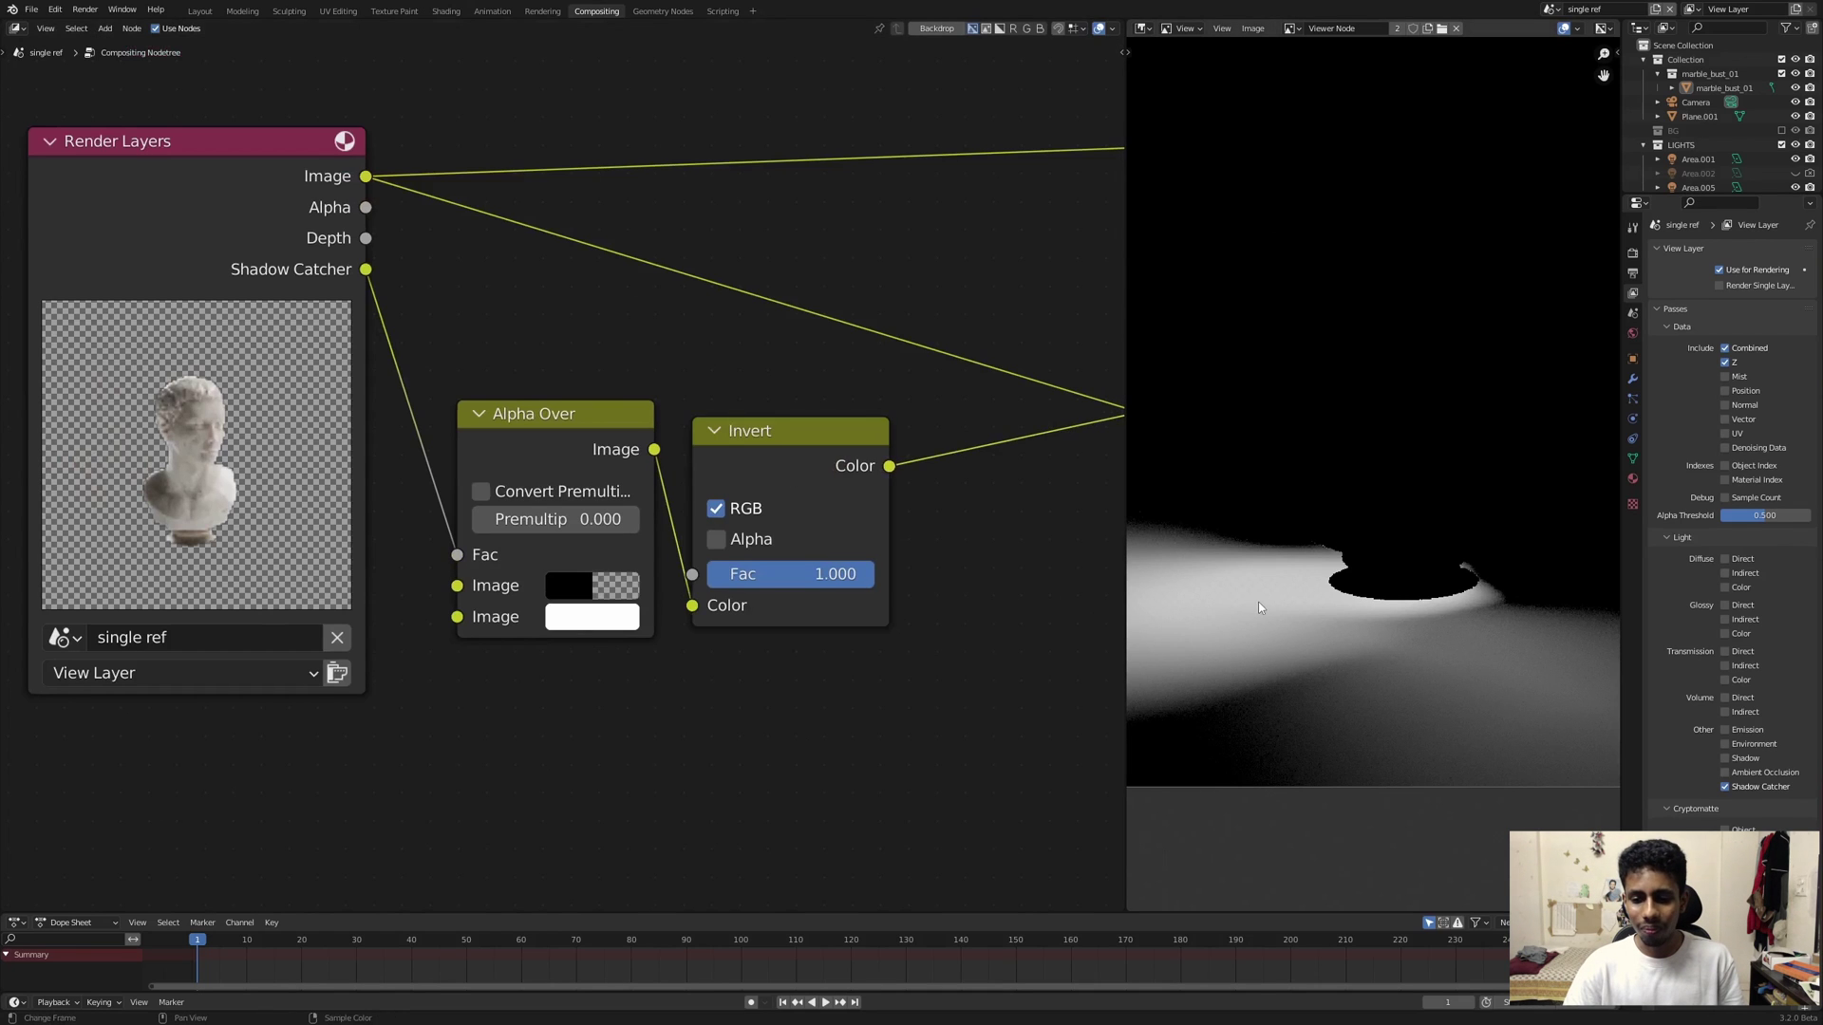
Step: Examine the inverted shadow in the Viewer, both close up and as a whole image
key("ctrl+space")
scroll(904, 655, "up", 6)
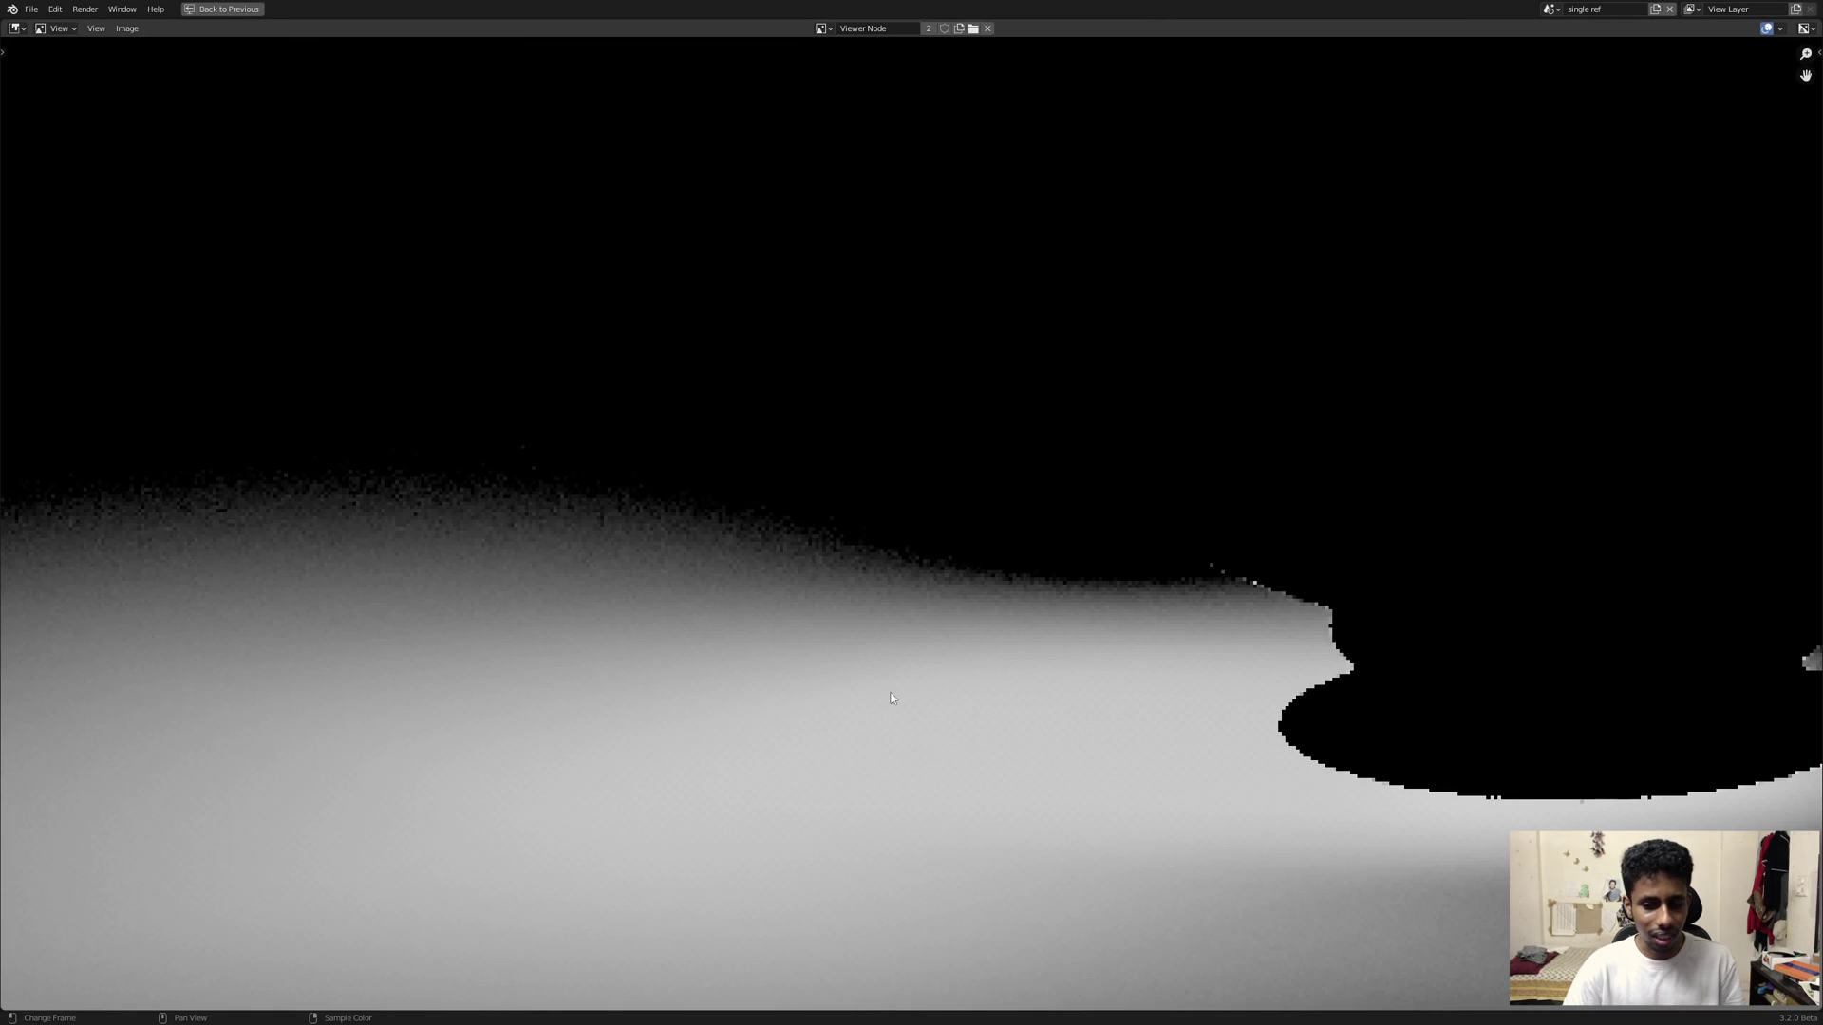
scroll(904, 642, "down", 4)
key("ctrl+space")
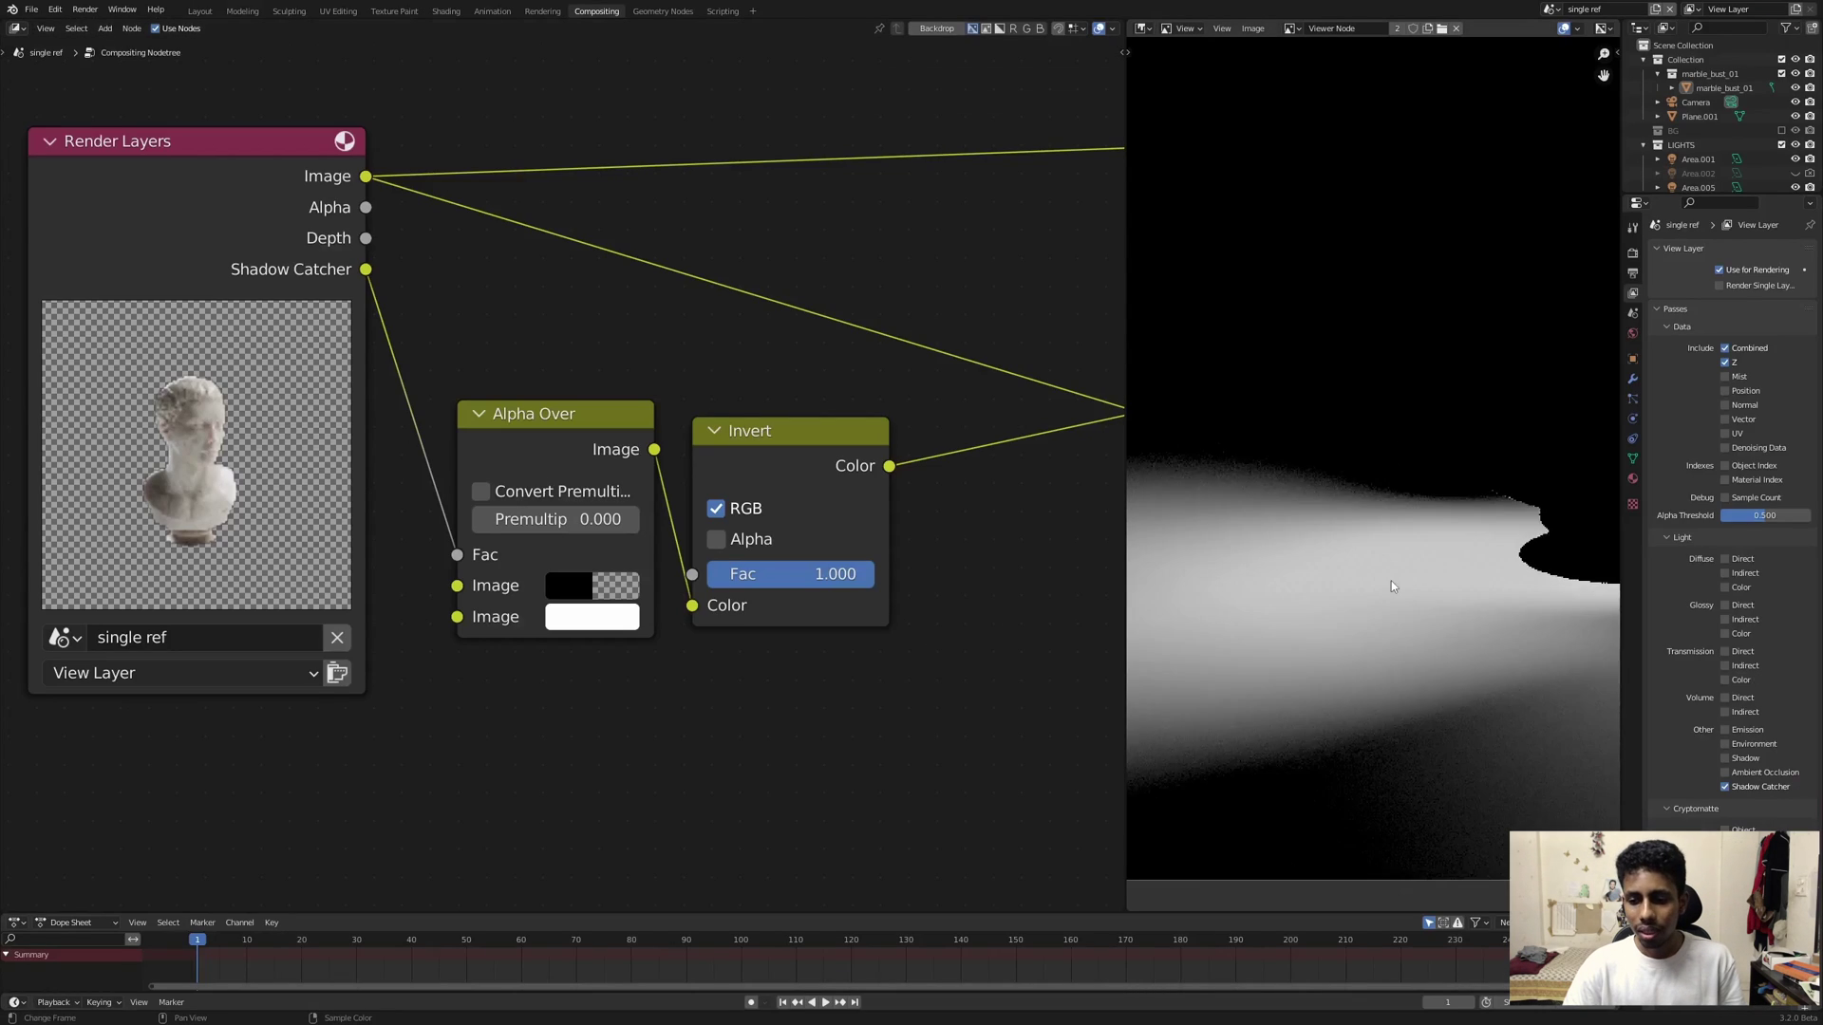
scroll(1386, 531, "down", 2)
mouse_move(1391, 461)
middle_mouse_down()
mouse_move(1335, 572)
mouse_move(1396, 481)
middle_mouse_up()
scroll(1397, 480, "down", 1)
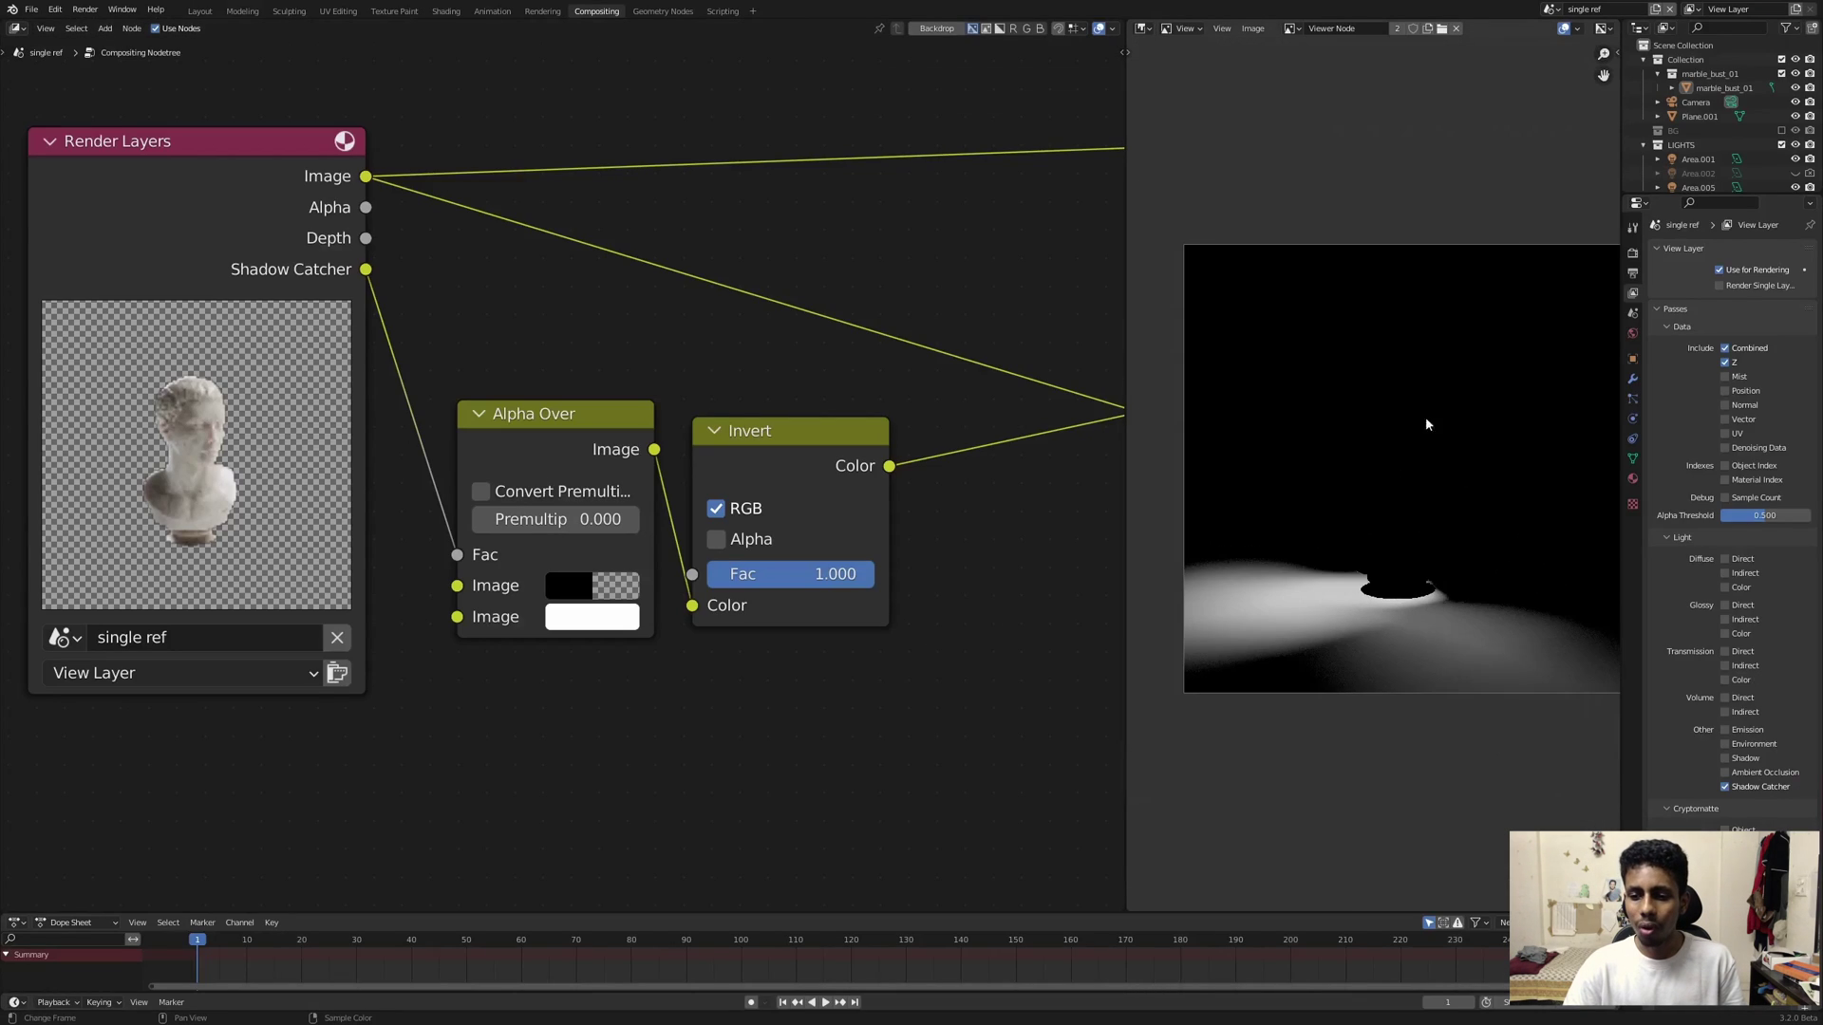
middle_click_drag(1415, 366, 1373, 368)
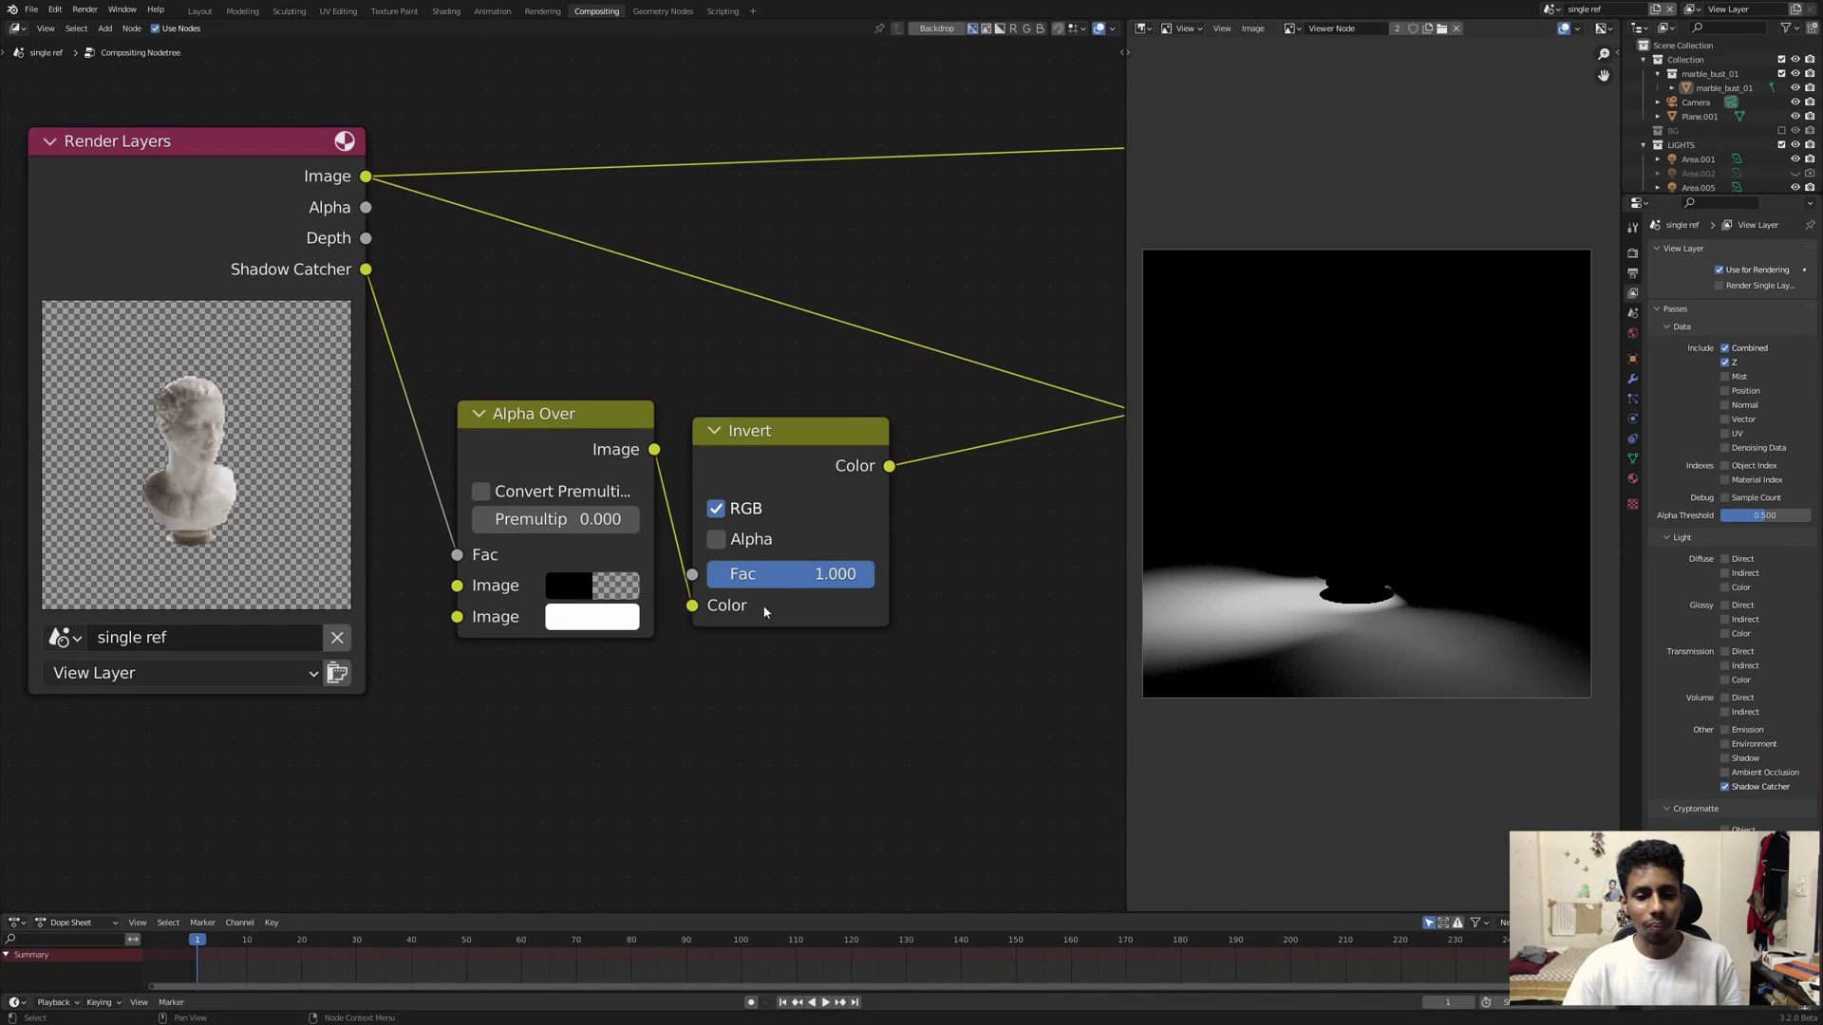
Step: Enable Alpha inversion on the Invert node and inspect the shadow's transparency in an enlarged Viewer image
scroll(765, 611, "up", 2)
middle_click_drag(691, 598, 781, 526)
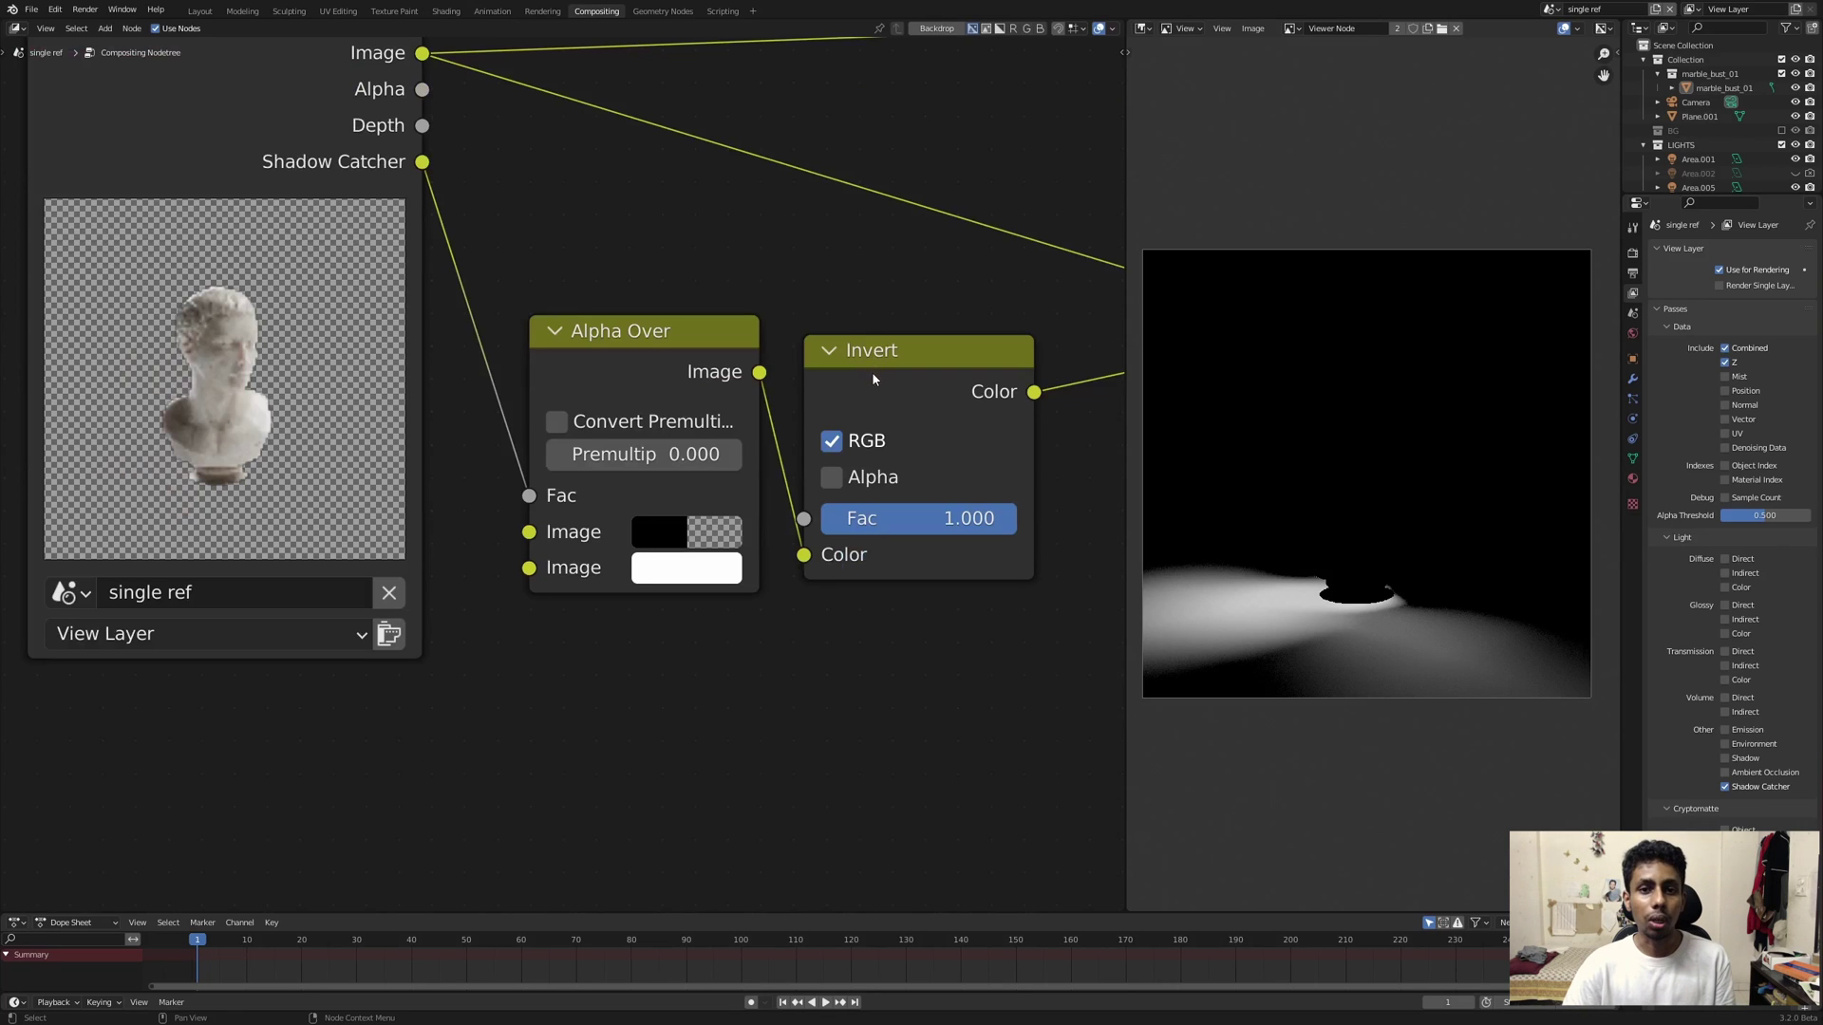
left_click(832, 477)
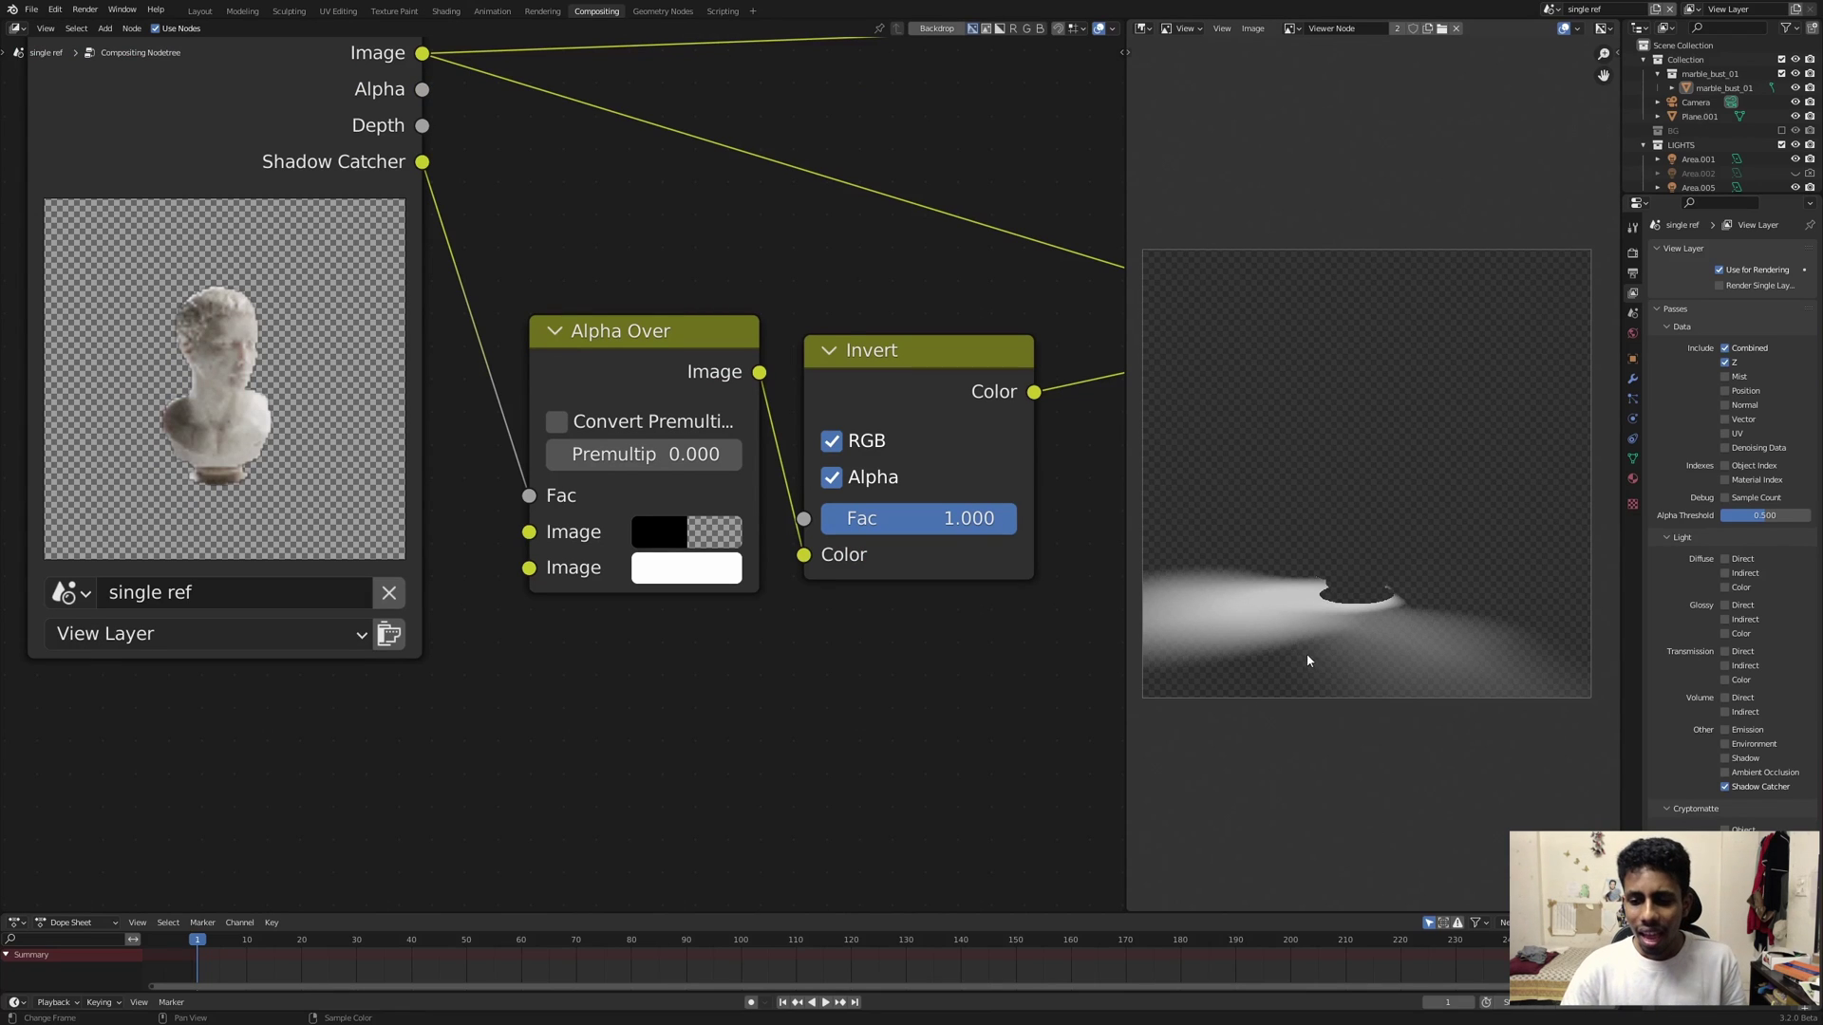
scroll(1286, 629, "up", 2)
key("ctrl+space")
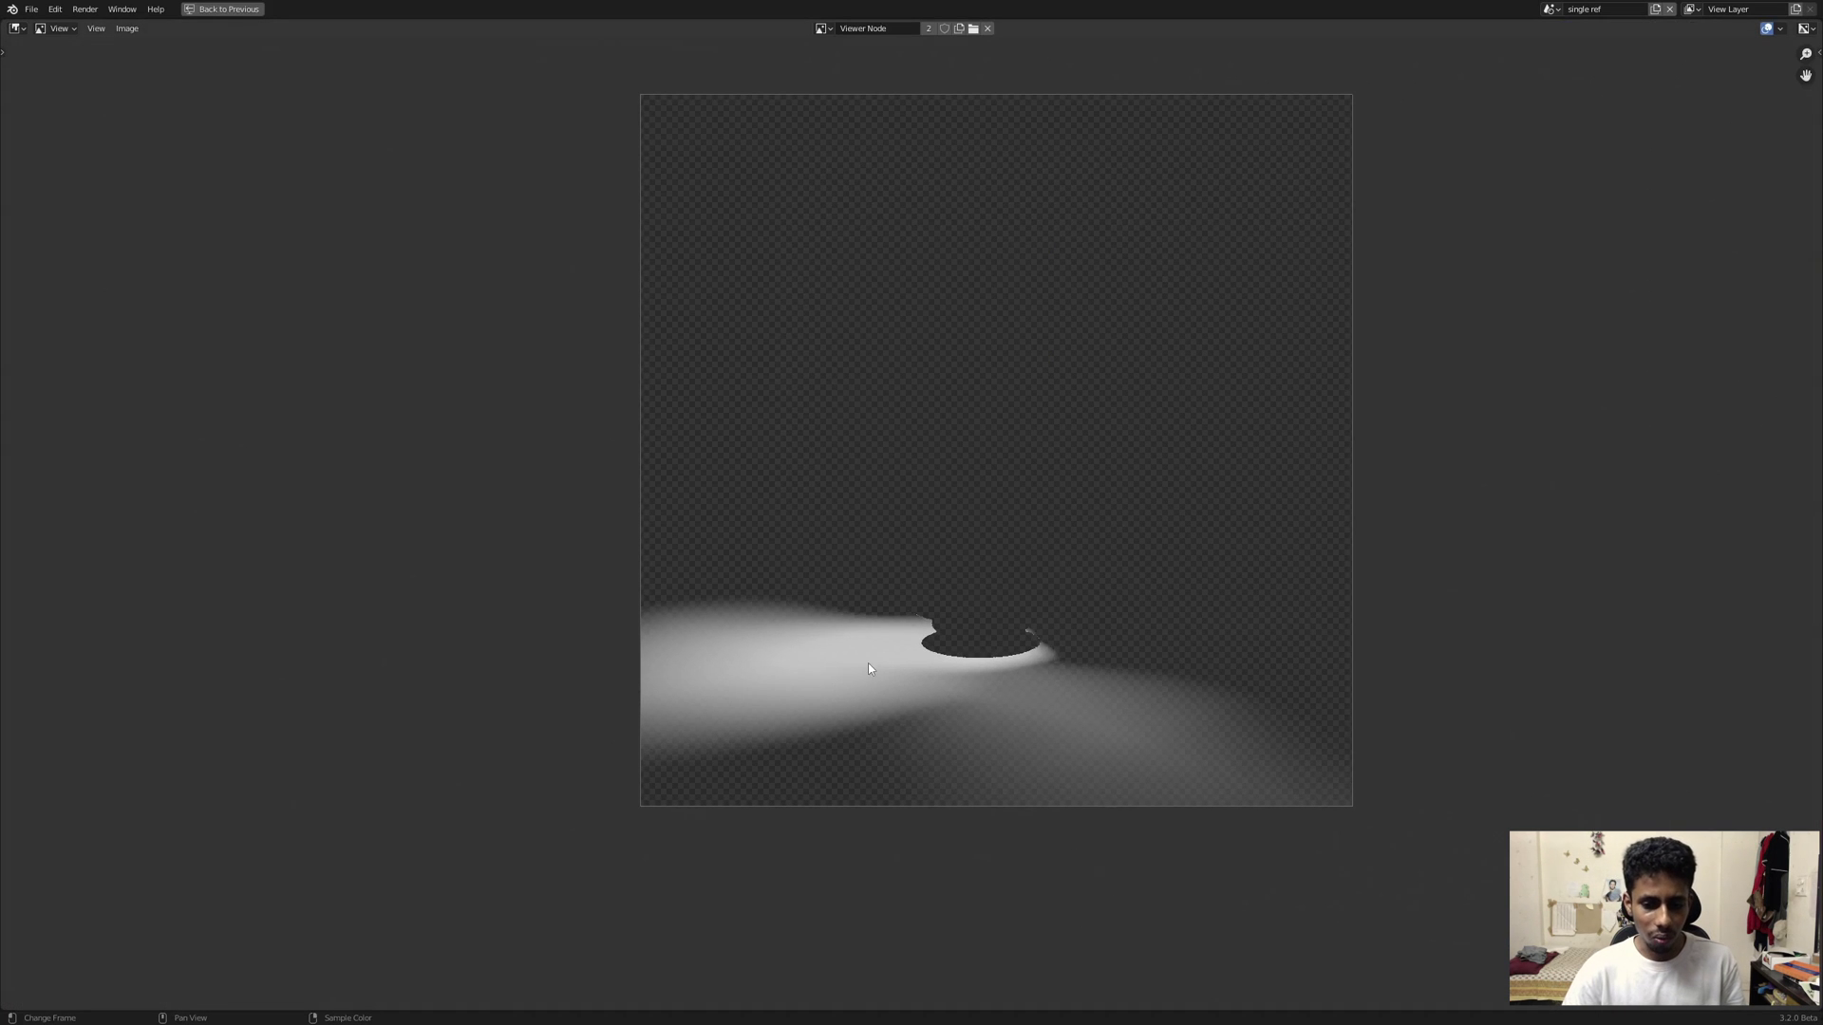
key("ctrl+space")
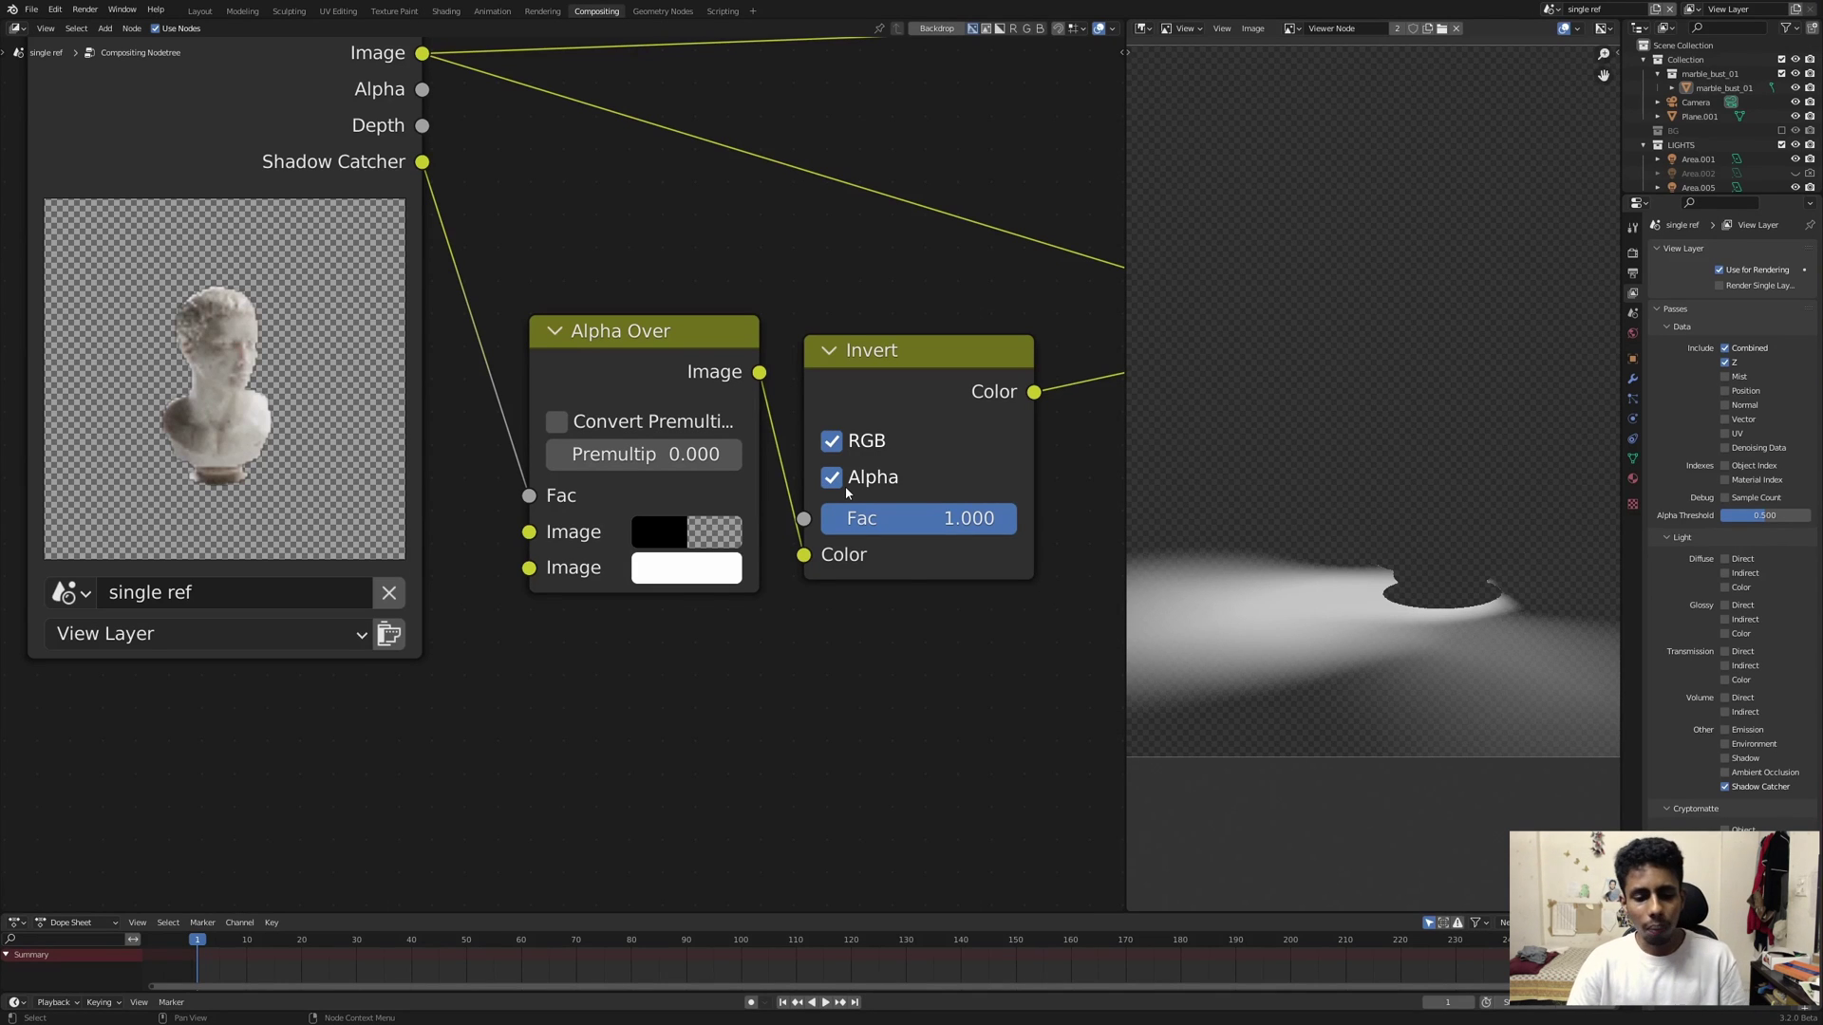
Step: Set the first image colour of the Alpha Over node to value 1.000 and inspect the isolated shadow in an enlarged Viewer image
left_click(652, 526)
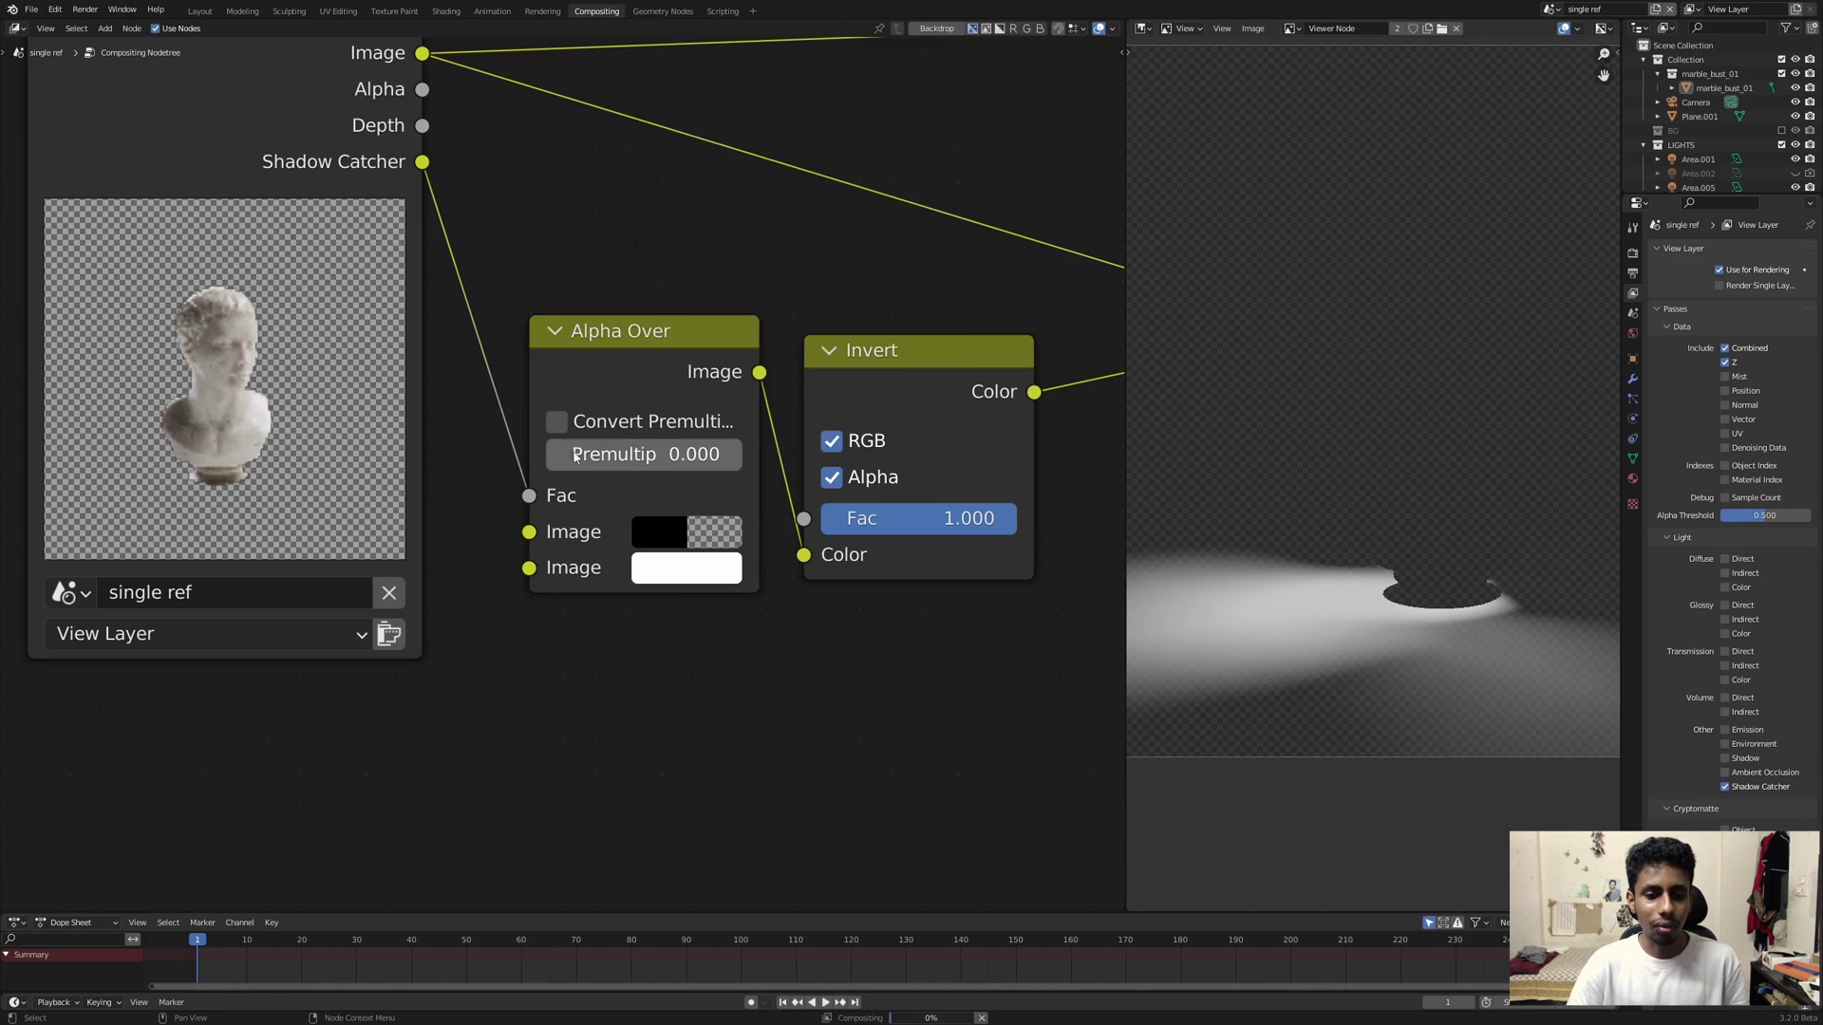
left_click(644, 540)
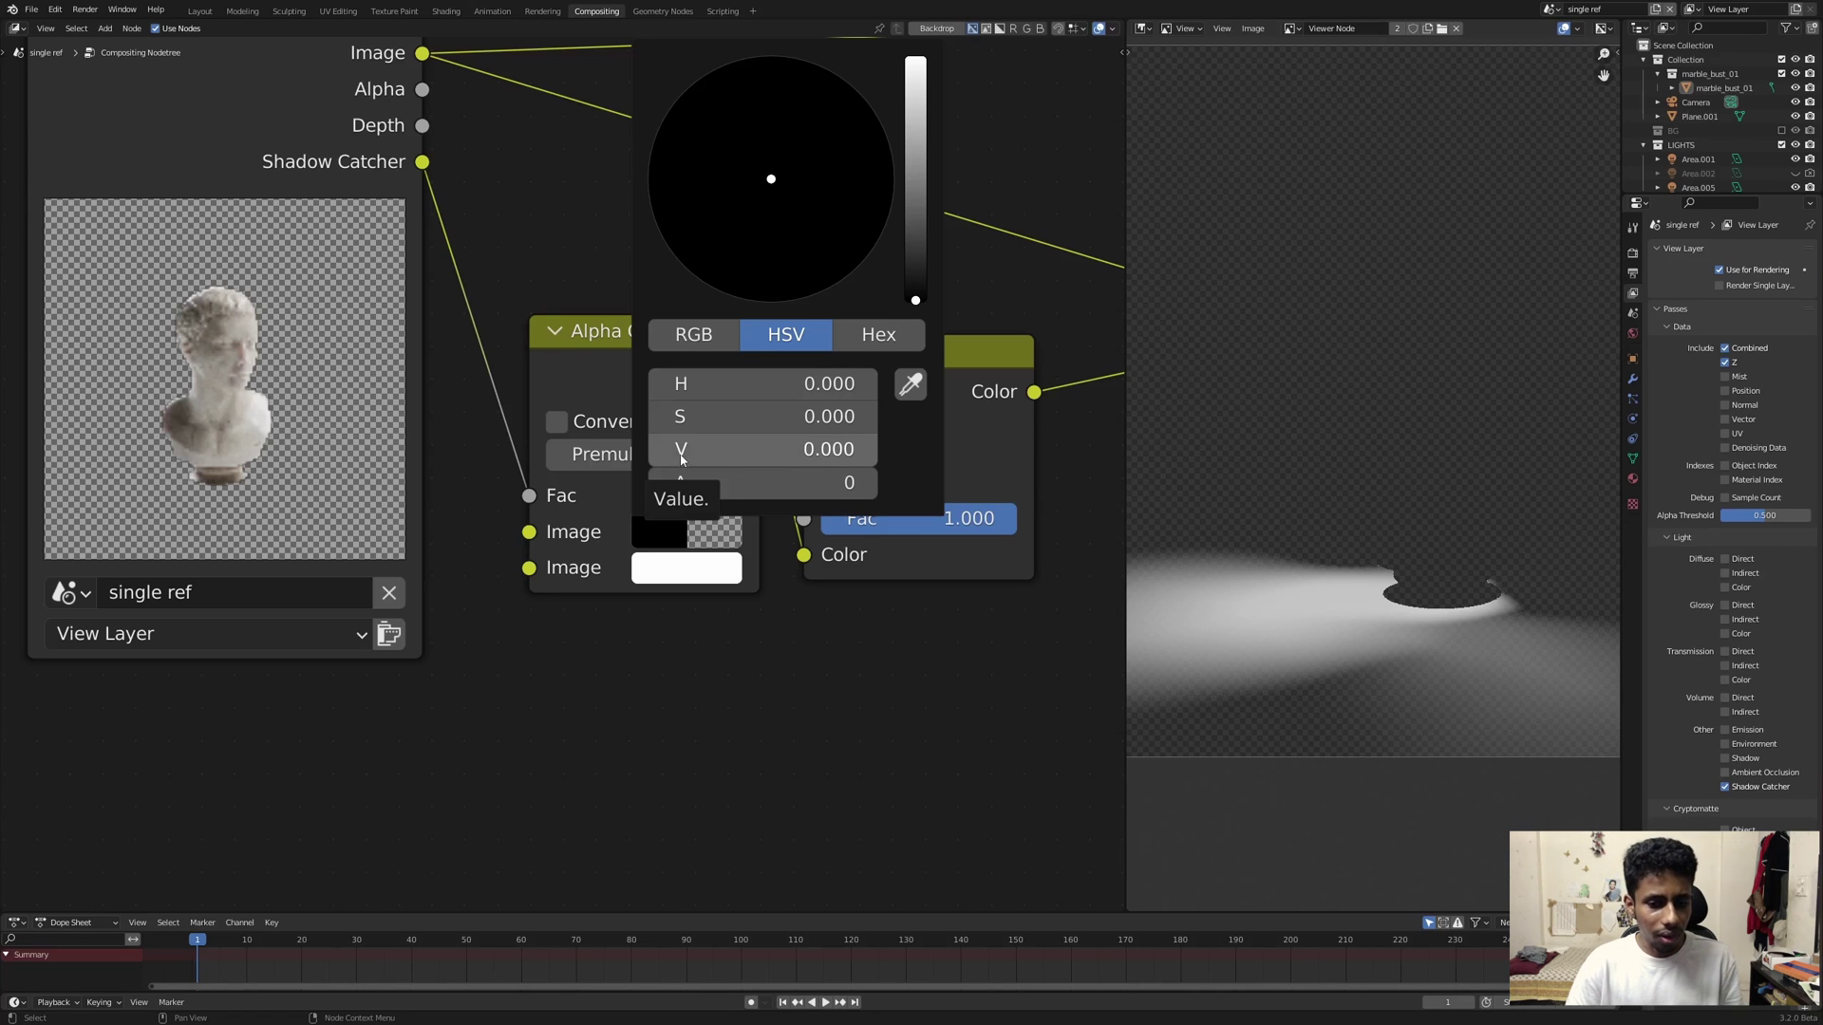
left_click_drag(680, 459, 874, 460)
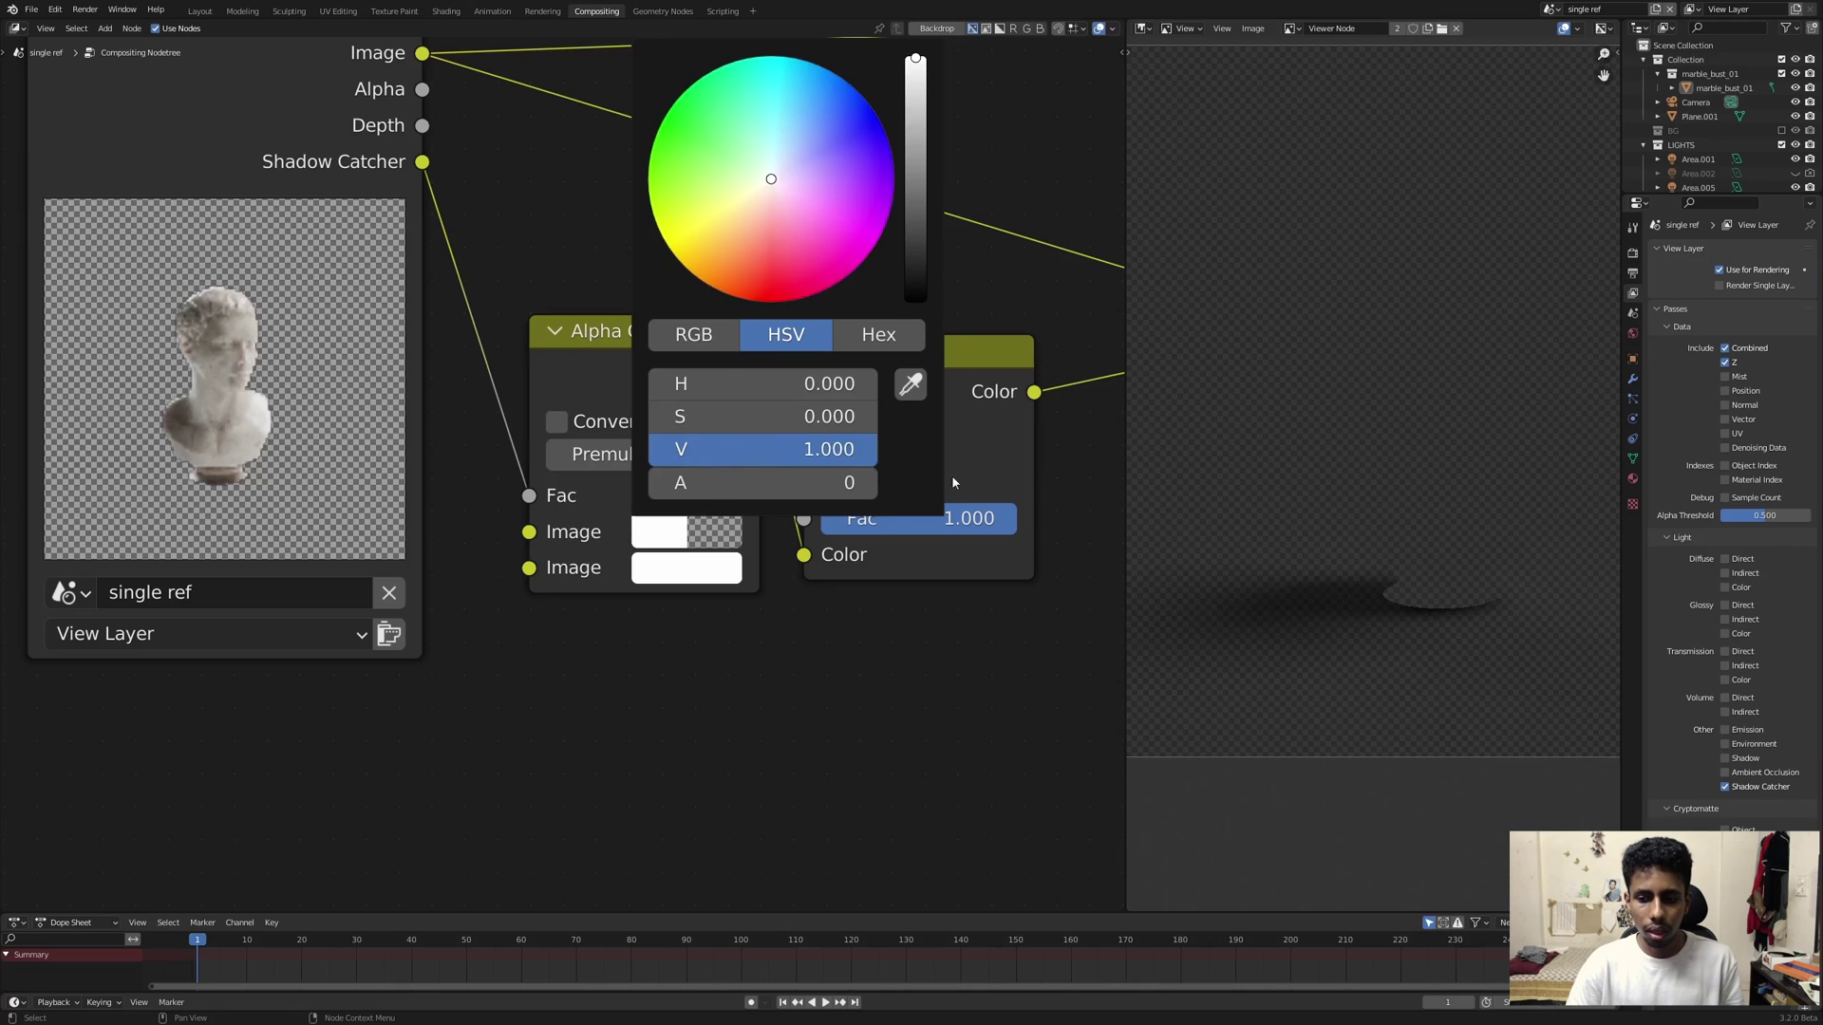
key("ctrl+space")
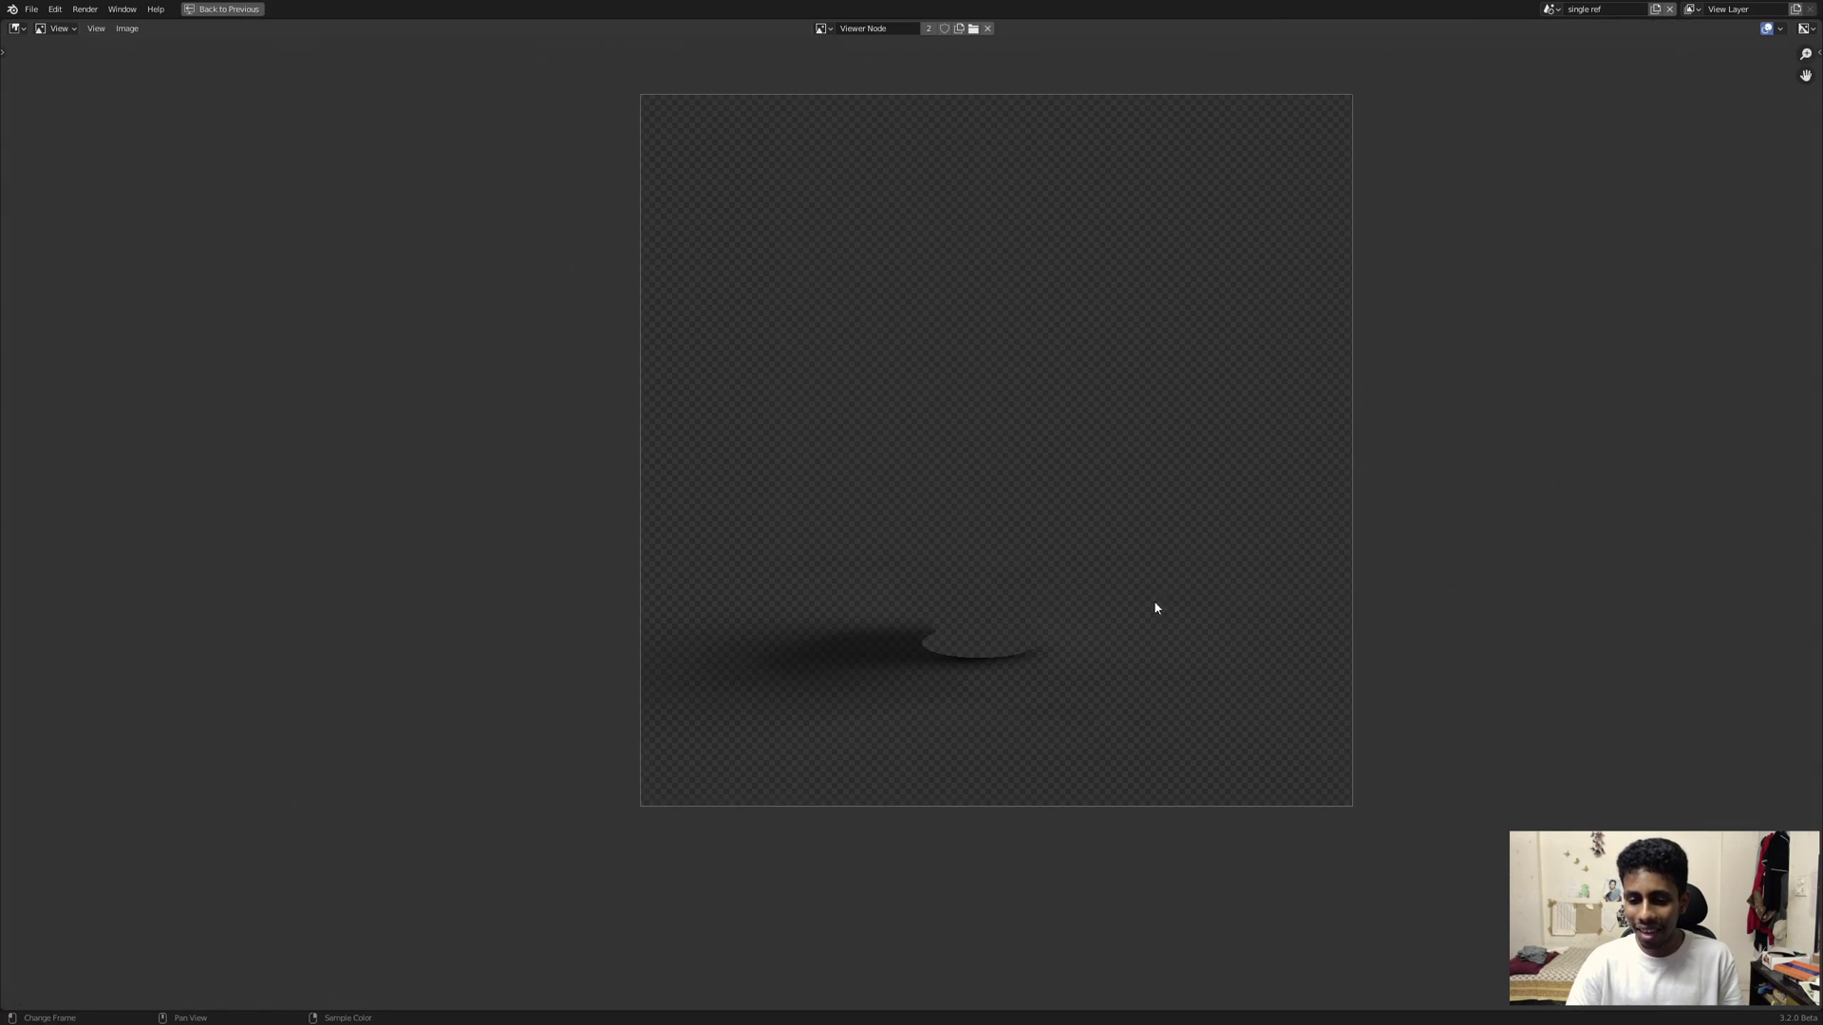
key("Home")
scroll(1033, 659, "down", 1)
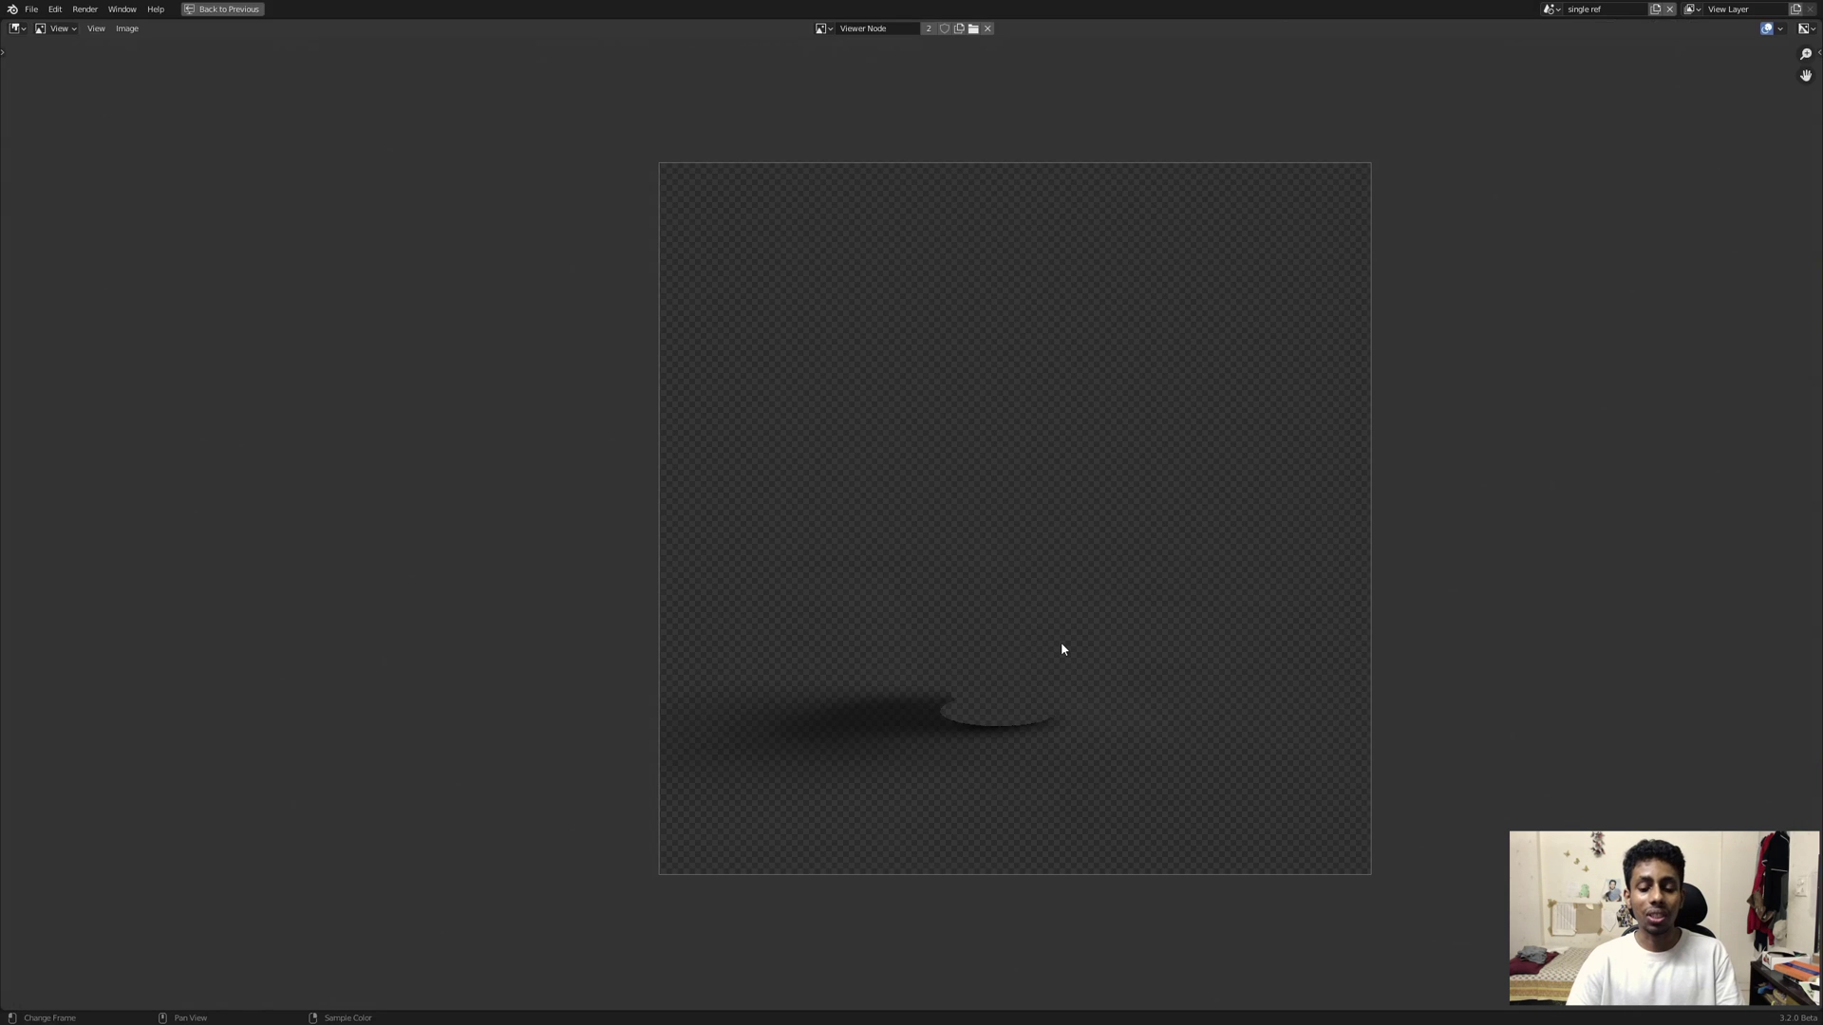
key("ctrl+space")
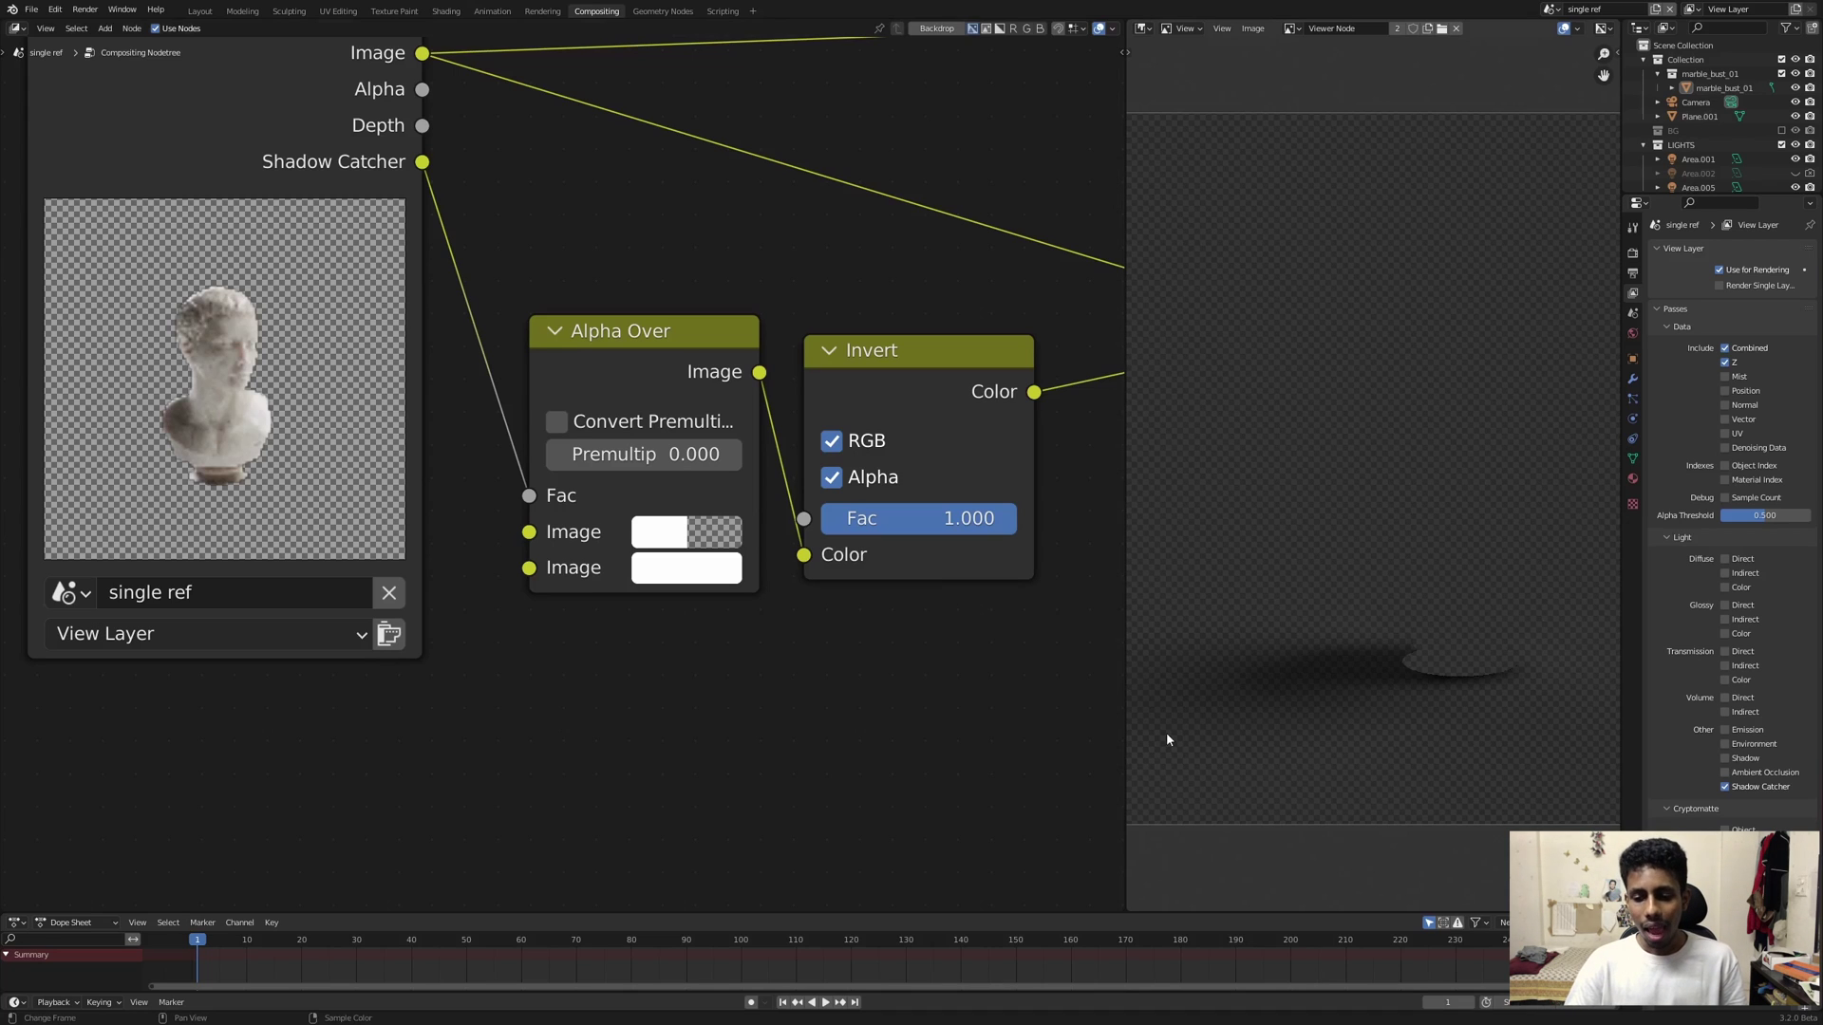
Step: Link the Invert node's Color output to the second Alpha Over node's first Image input and inspect the enlarged composite
scroll(964, 409, "down", 3)
middle_click_drag(964, 408, 603, 559)
scroll(674, 509, "up", 1)
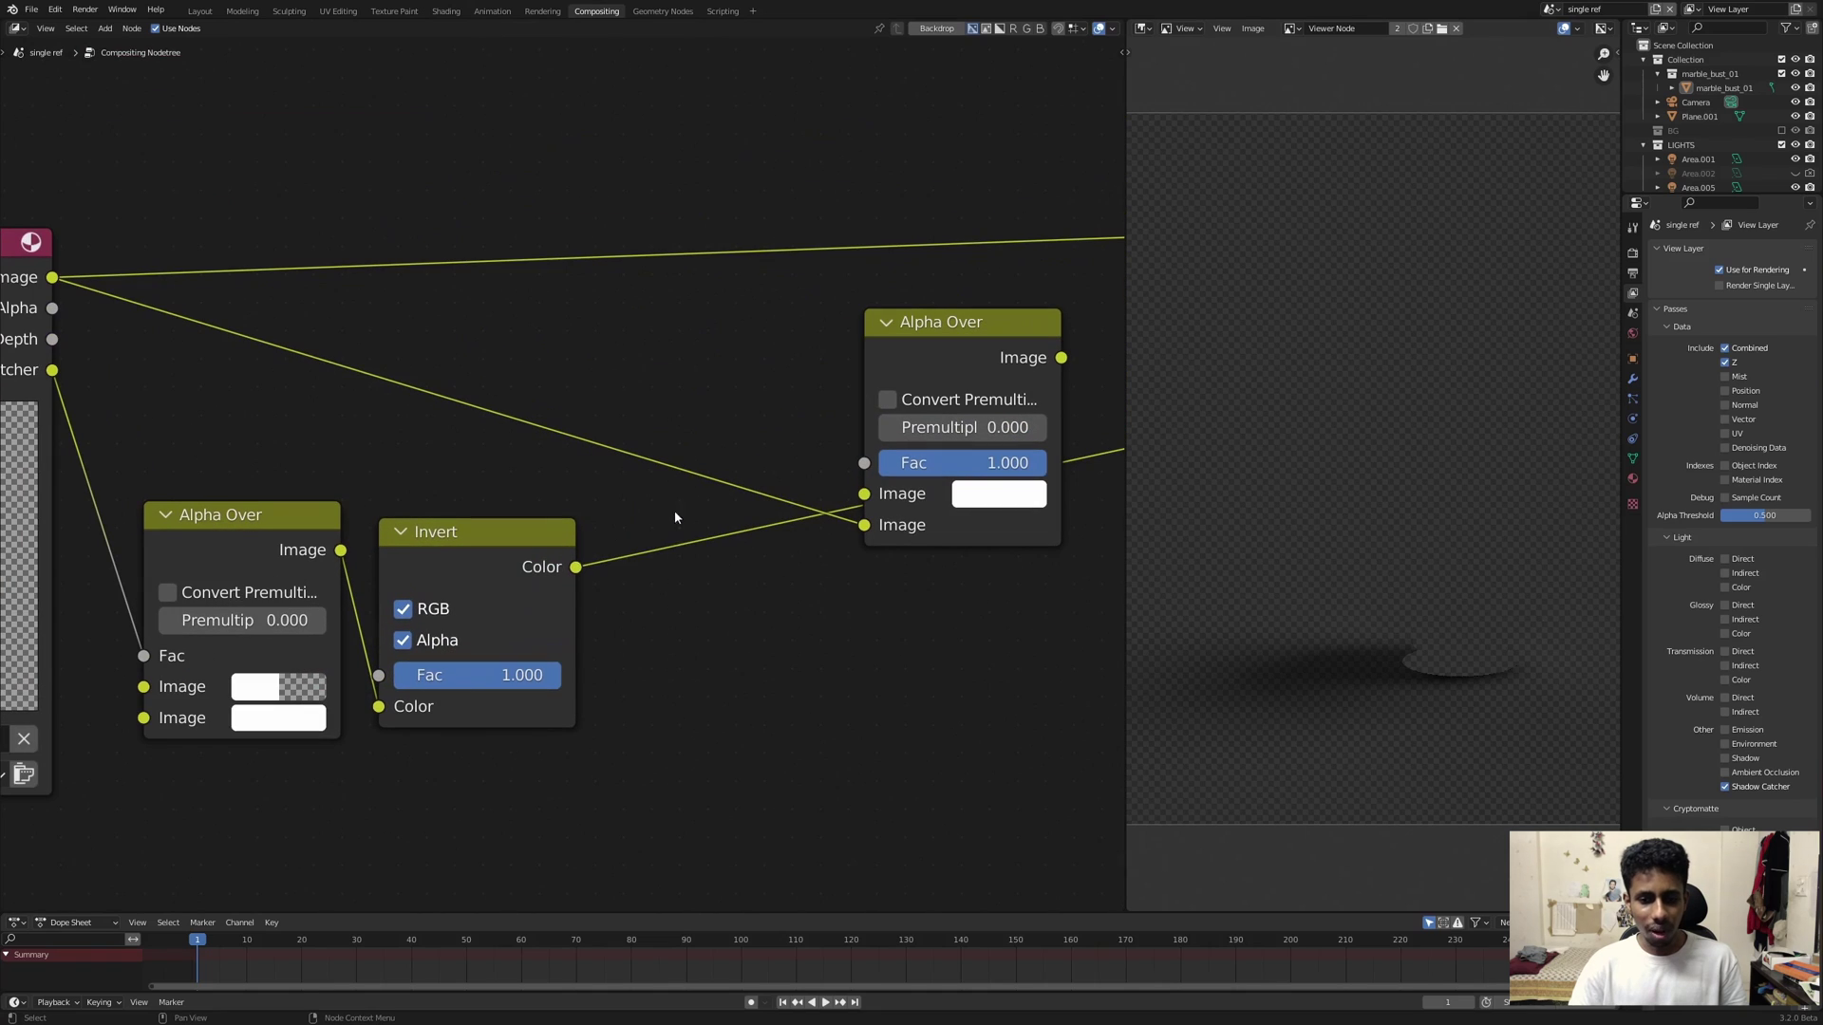
left_click_drag(576, 567, 864, 494)
left_click_drag(967, 334, 924, 323)
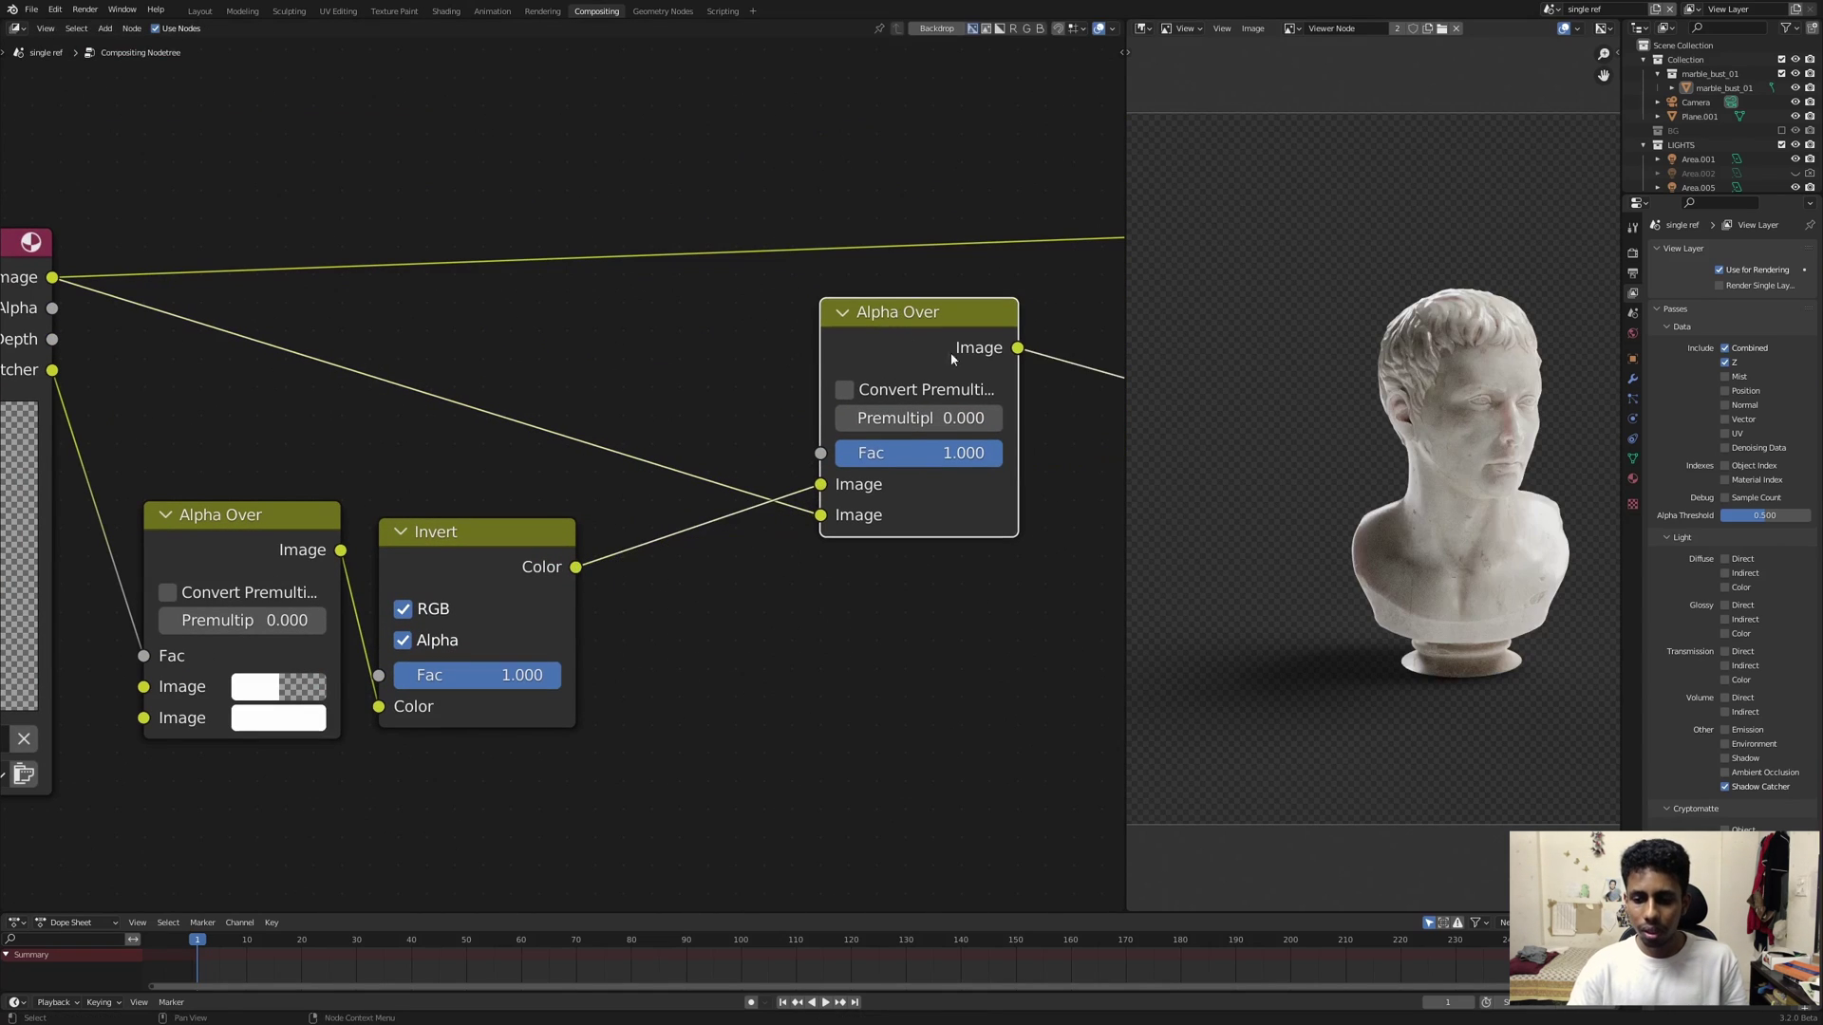
key("ctrl+space")
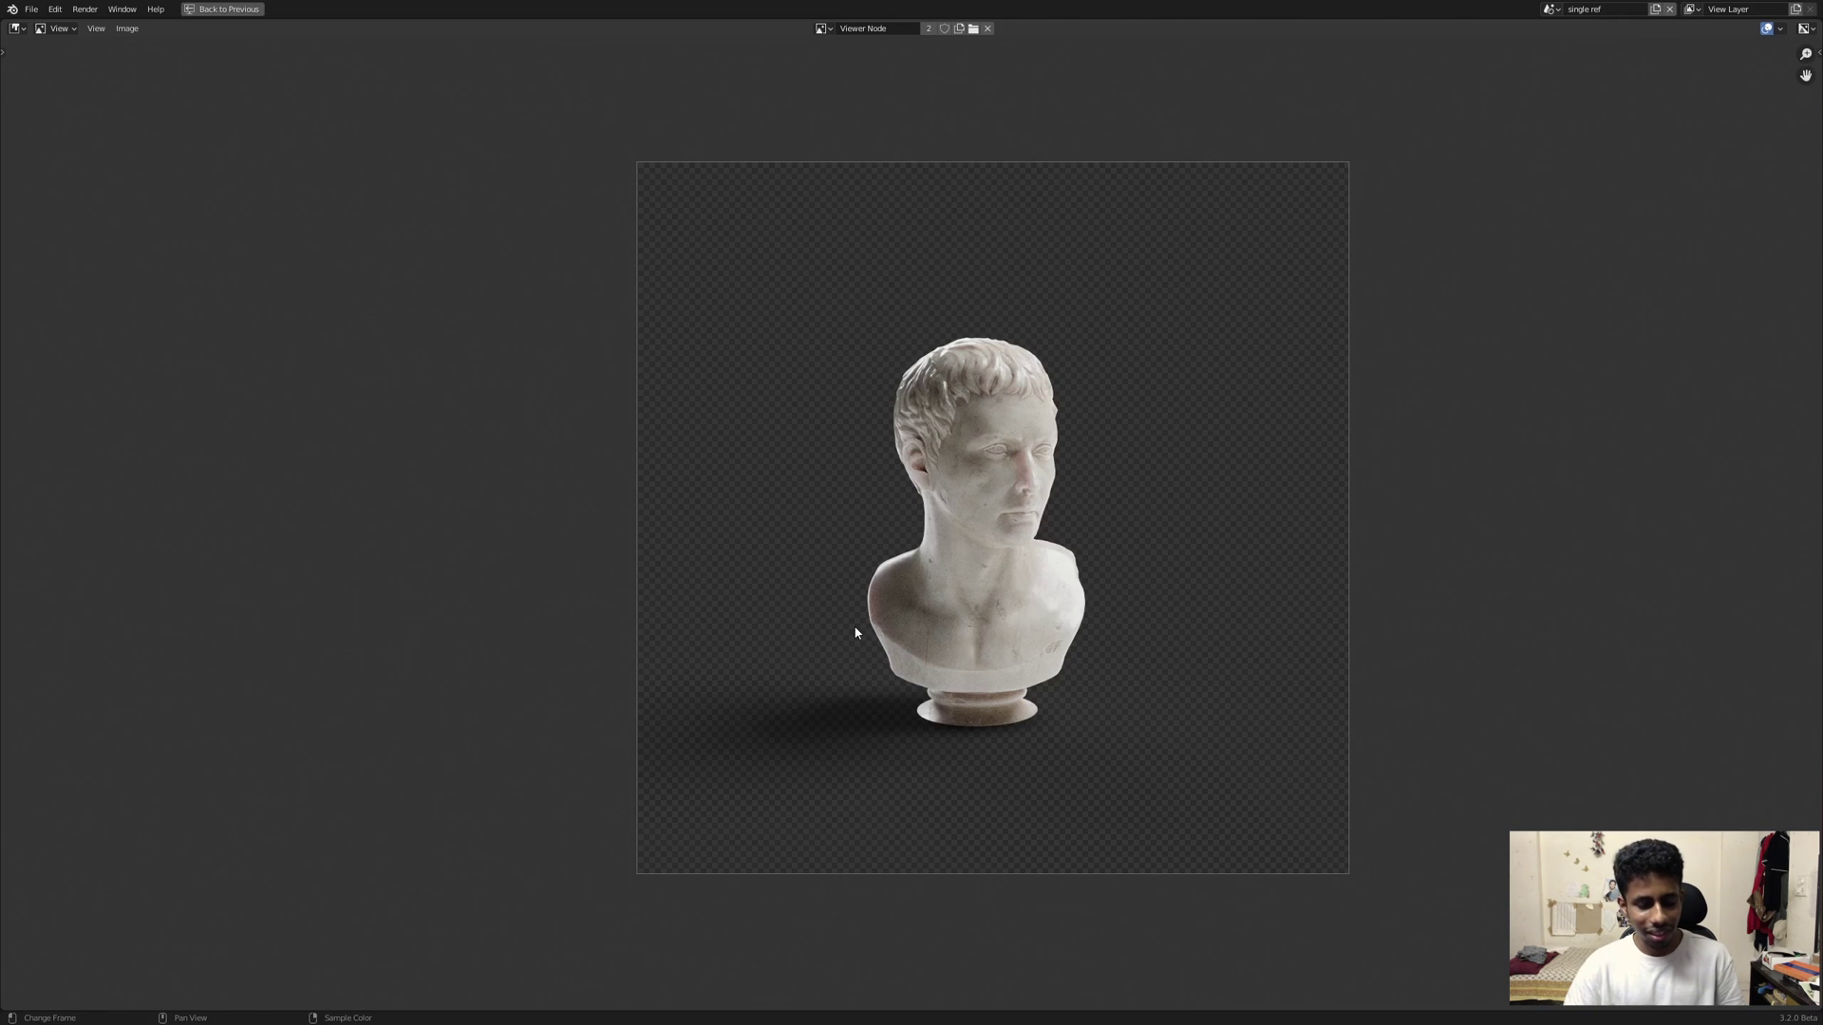
key("ctrl+space")
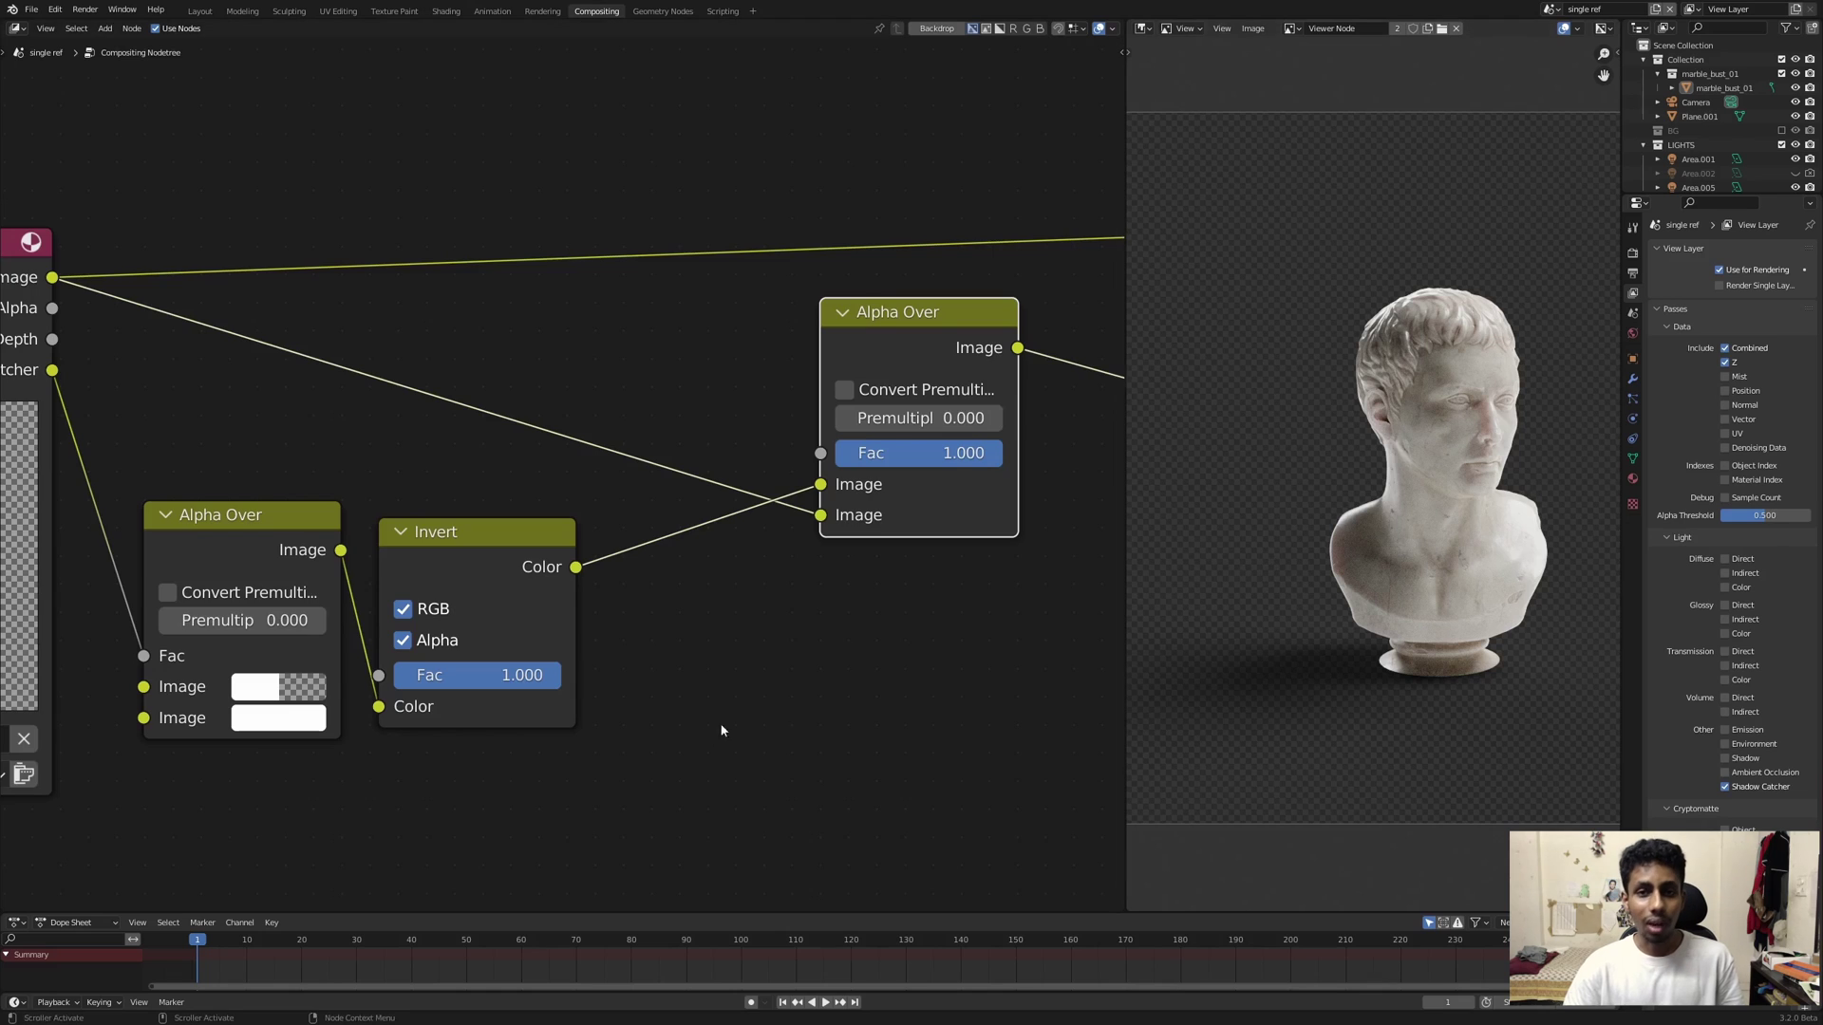
Step: Spread out the node layout by moving Render Layers away from the Alpha Over and Invert nodes, and shift that pair slightly
scroll(721, 731, "down", 3)
middle_click_drag(193, 590, 719, 526)
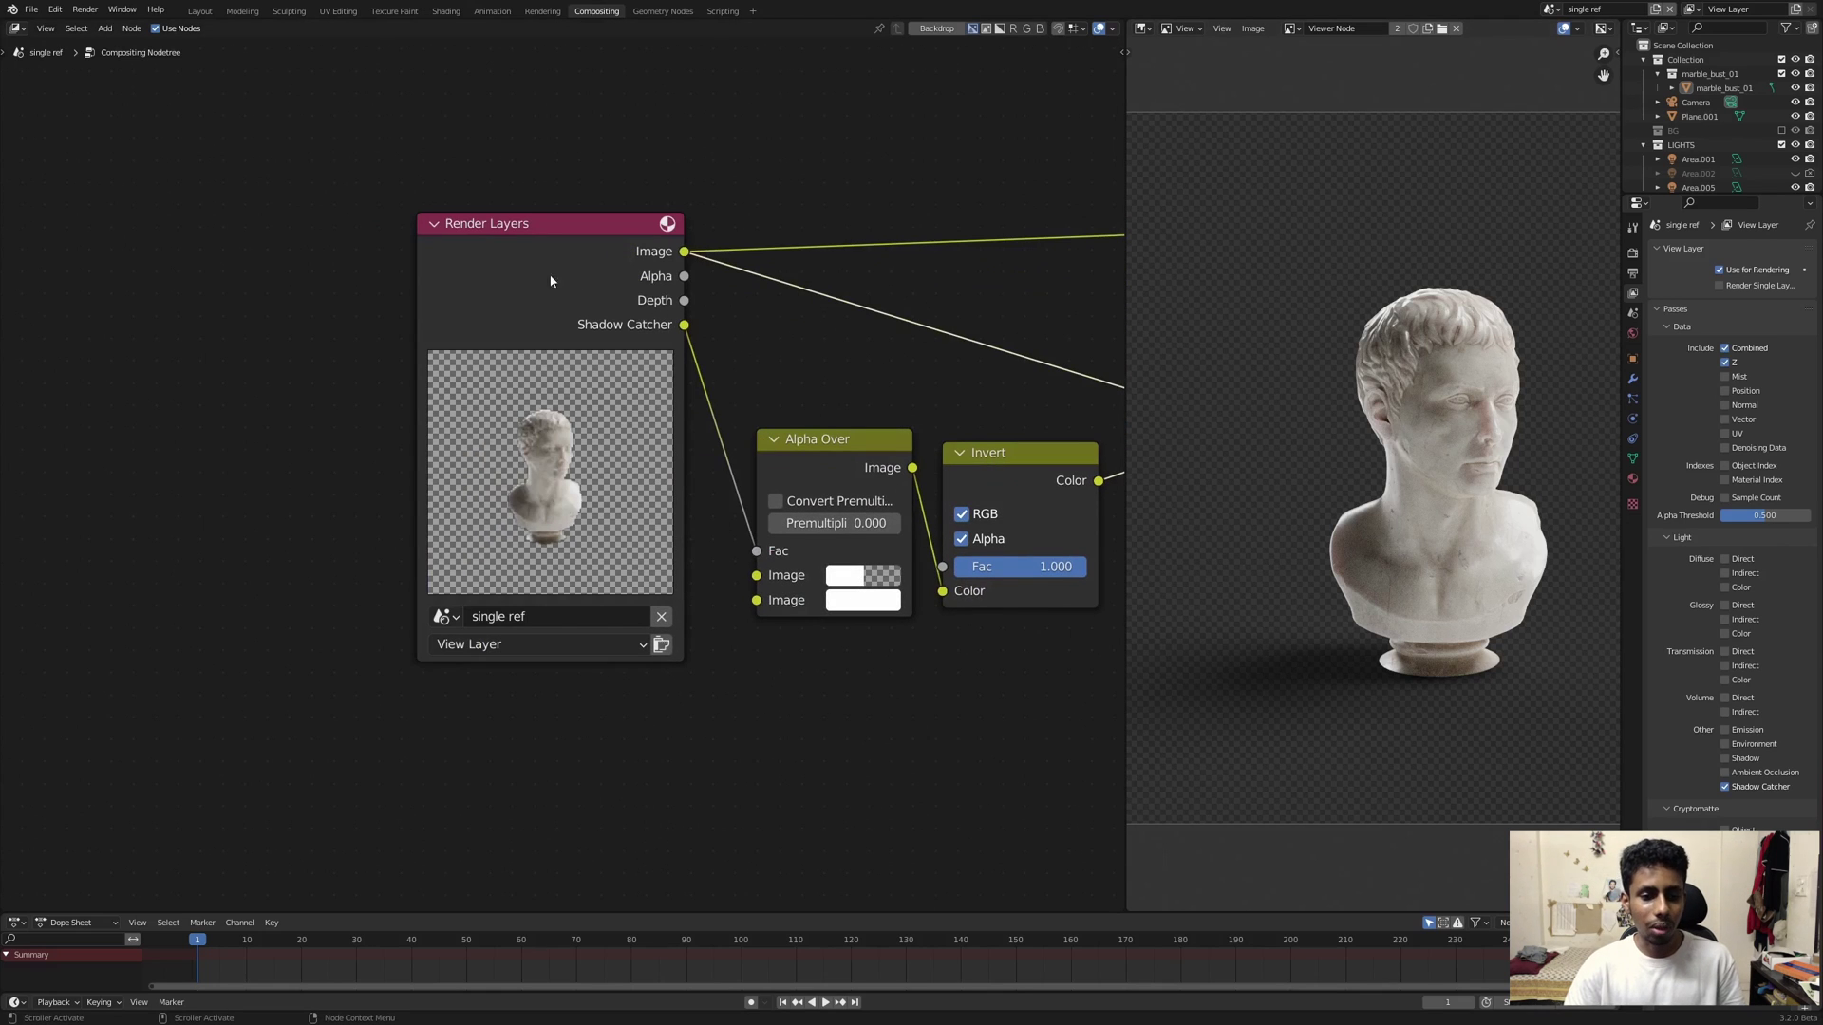
left_click_drag(551, 281, 217, 289)
left_click(572, 397)
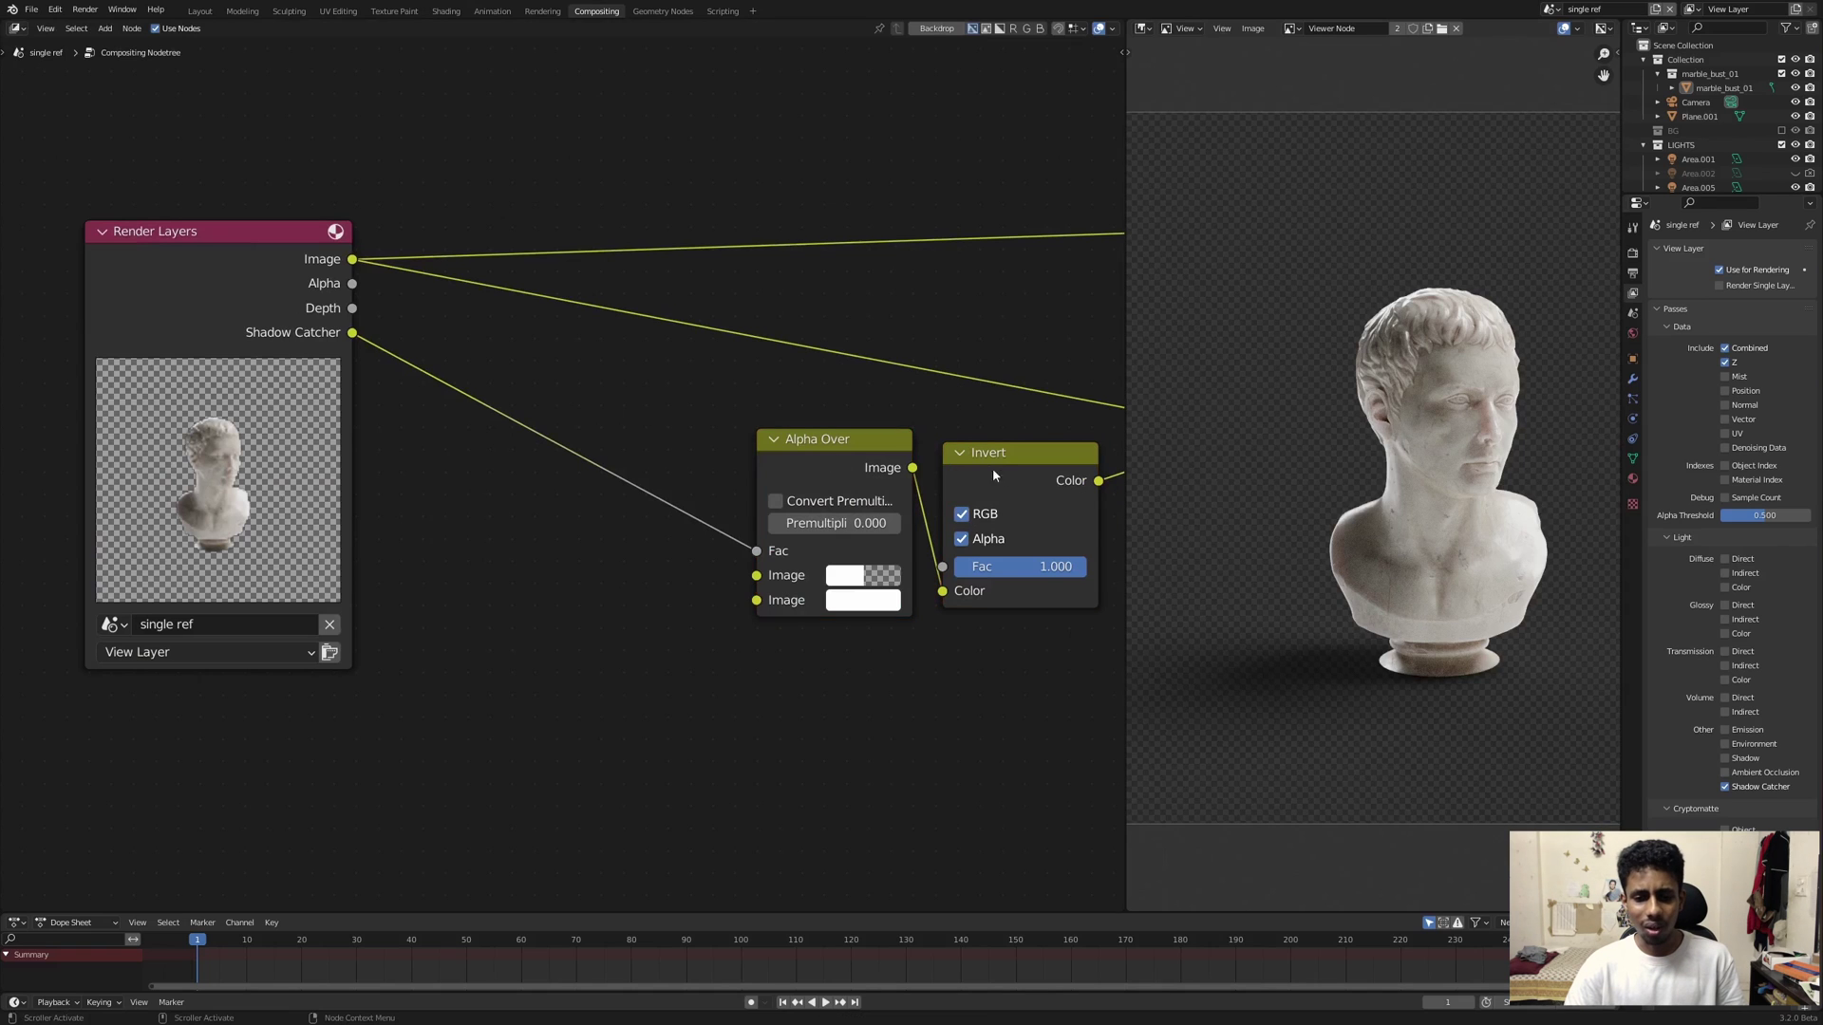
left_click_drag(701, 416, 998, 469)
key("g")
left_click(931, 465)
left_click(1019, 629)
Step: Try an RGB Curves node between Invert and the final Alpha Over, bending its curve down through a point at 0.6, 0.2
scroll(1016, 626, "down", 2)
middle_click_drag(1012, 622, 945, 634)
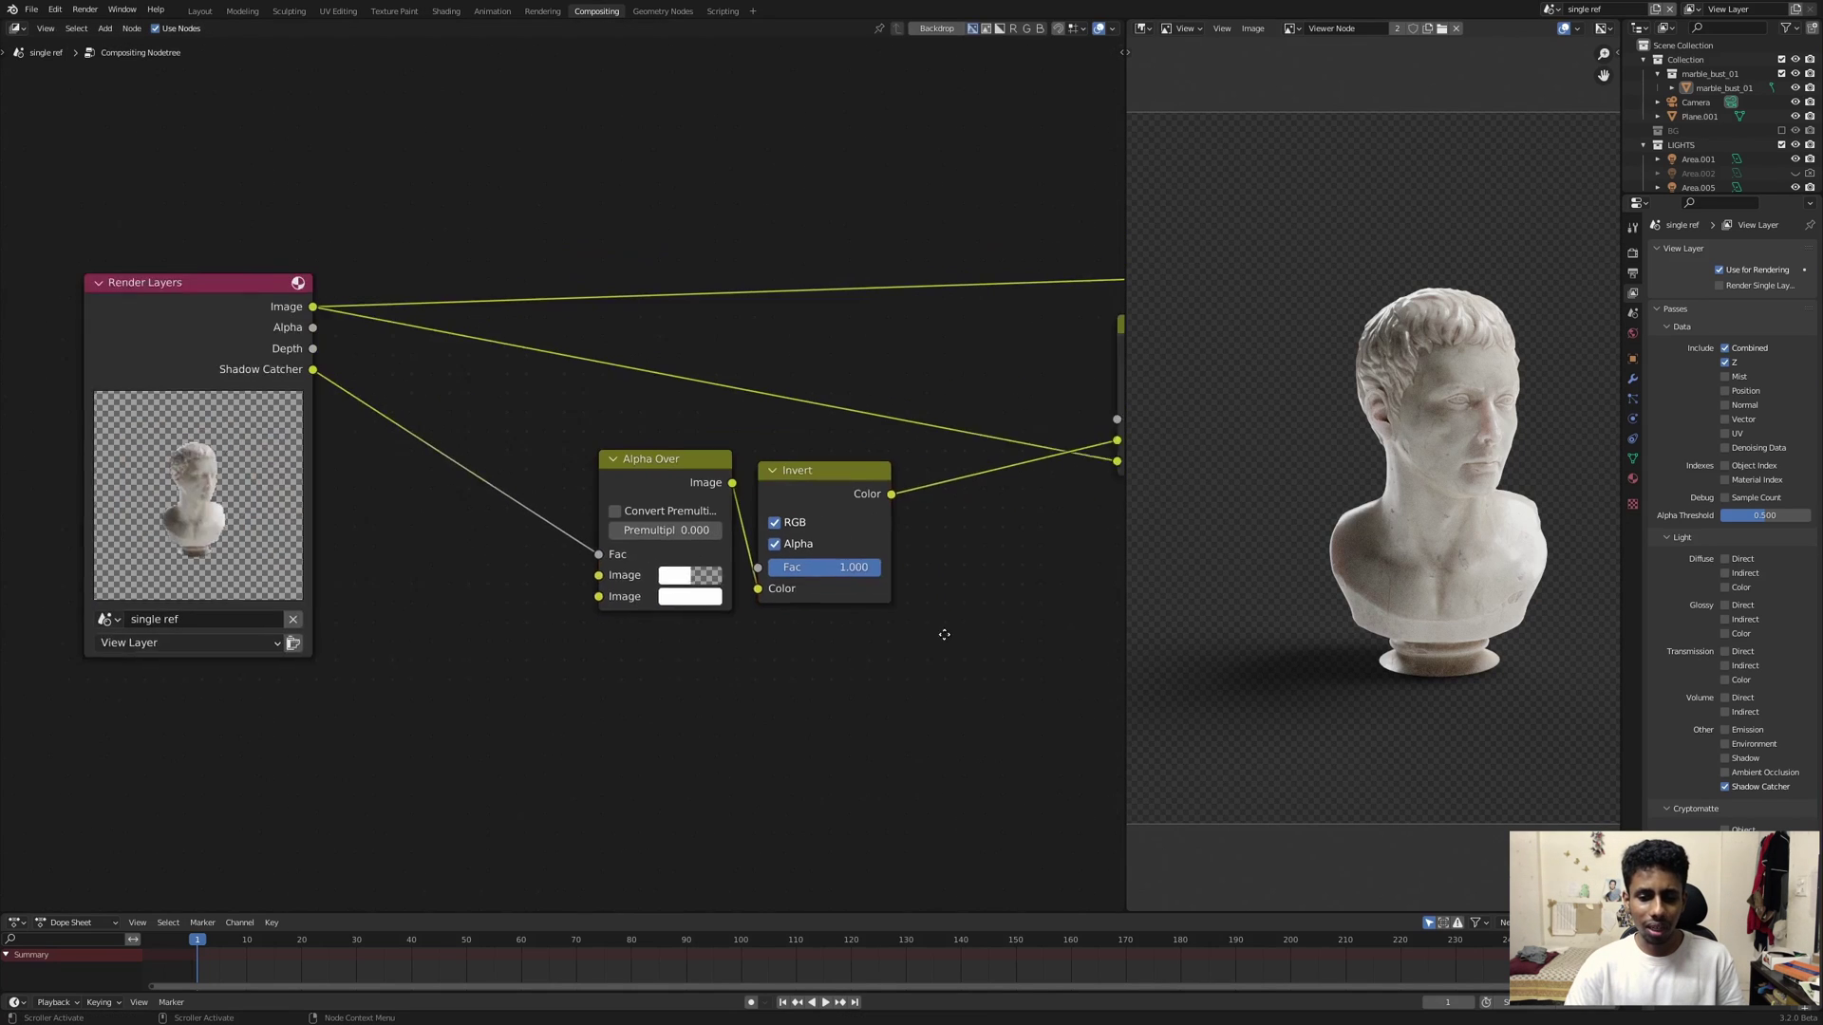
scroll(943, 635, "down", 1)
key("shift+a")
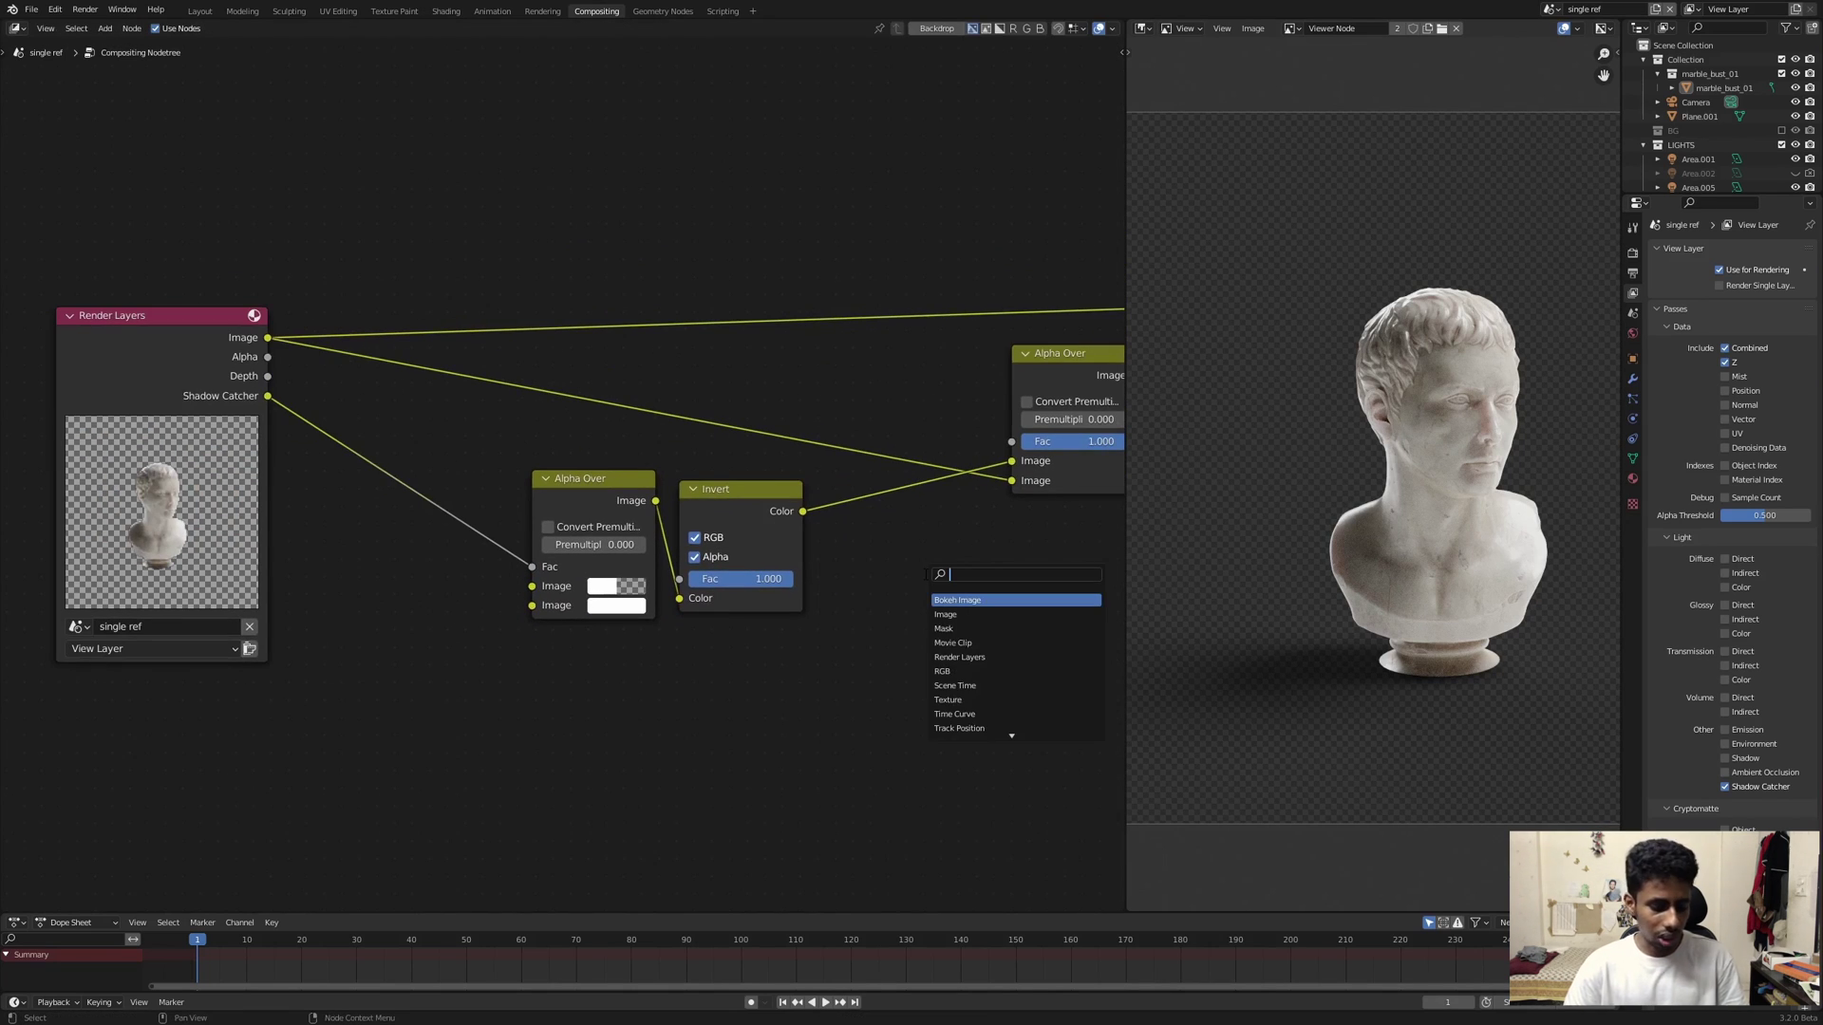
type("rgb")
left_click(950, 629)
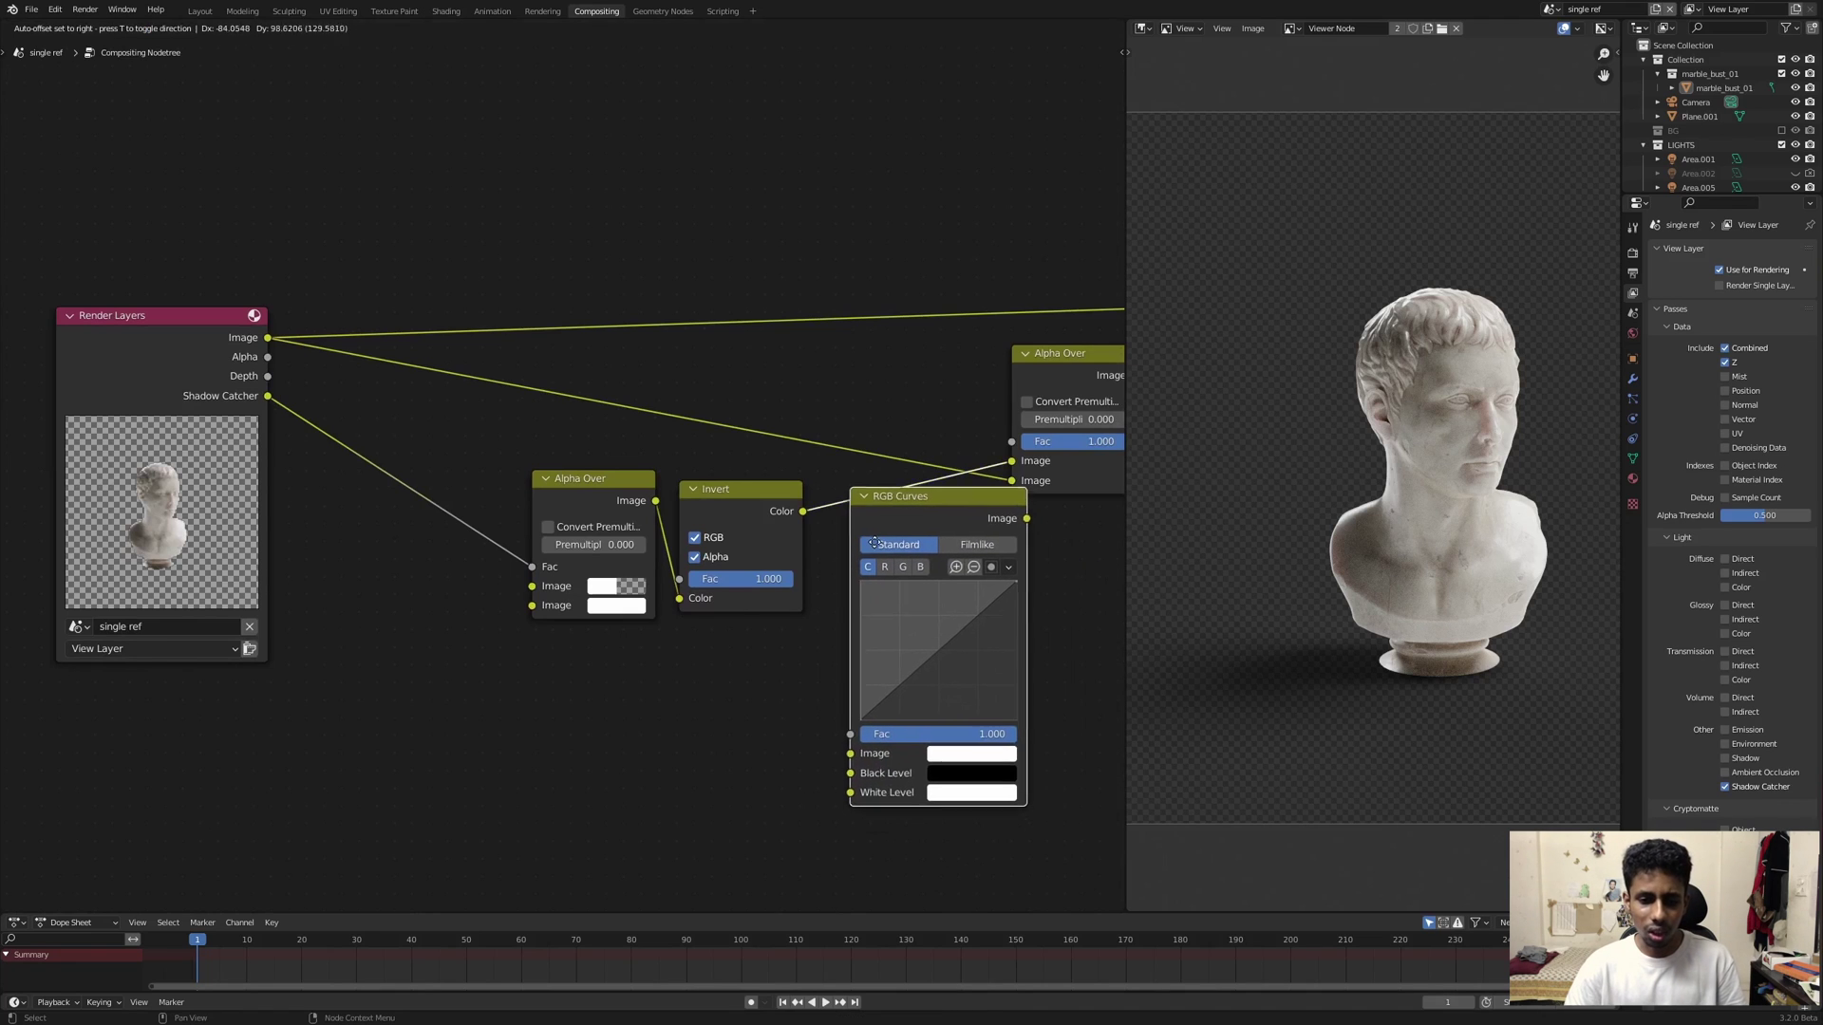
left_click(897, 536)
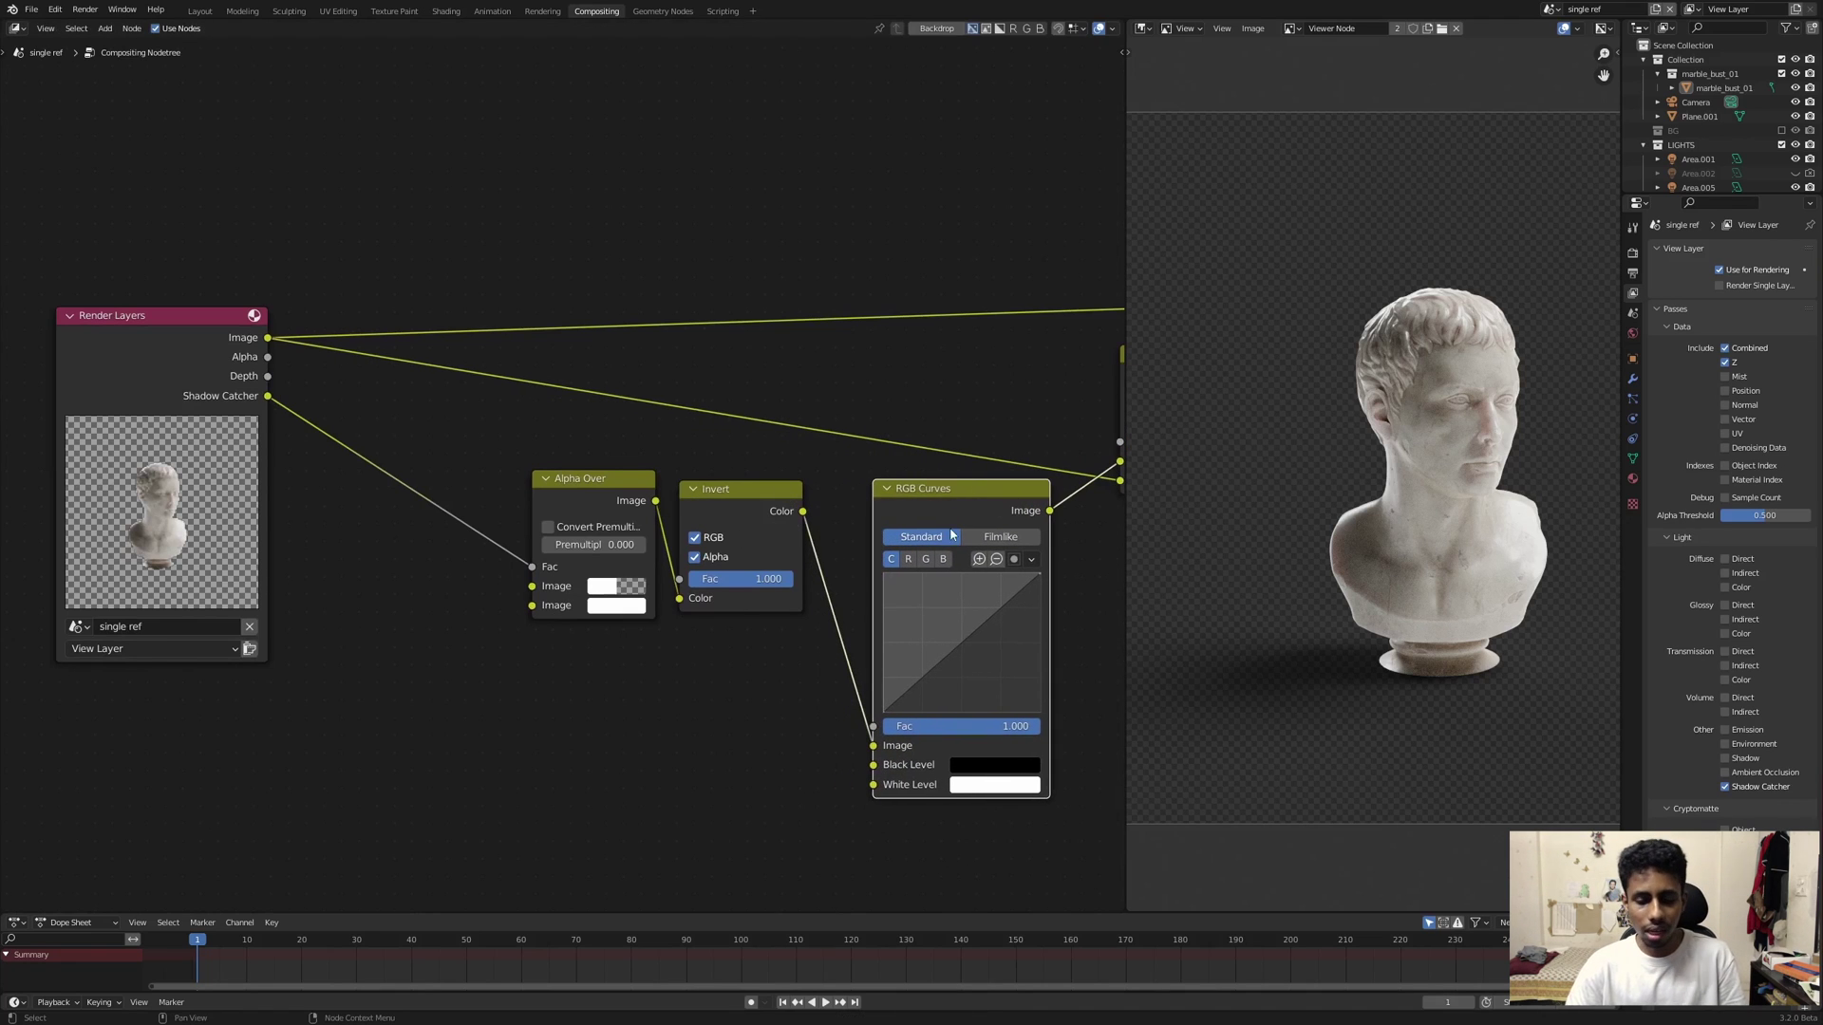
scroll(952, 534, "up", 1)
middle_click_drag(1018, 676, 929, 647)
left_click_drag(928, 648, 969, 683)
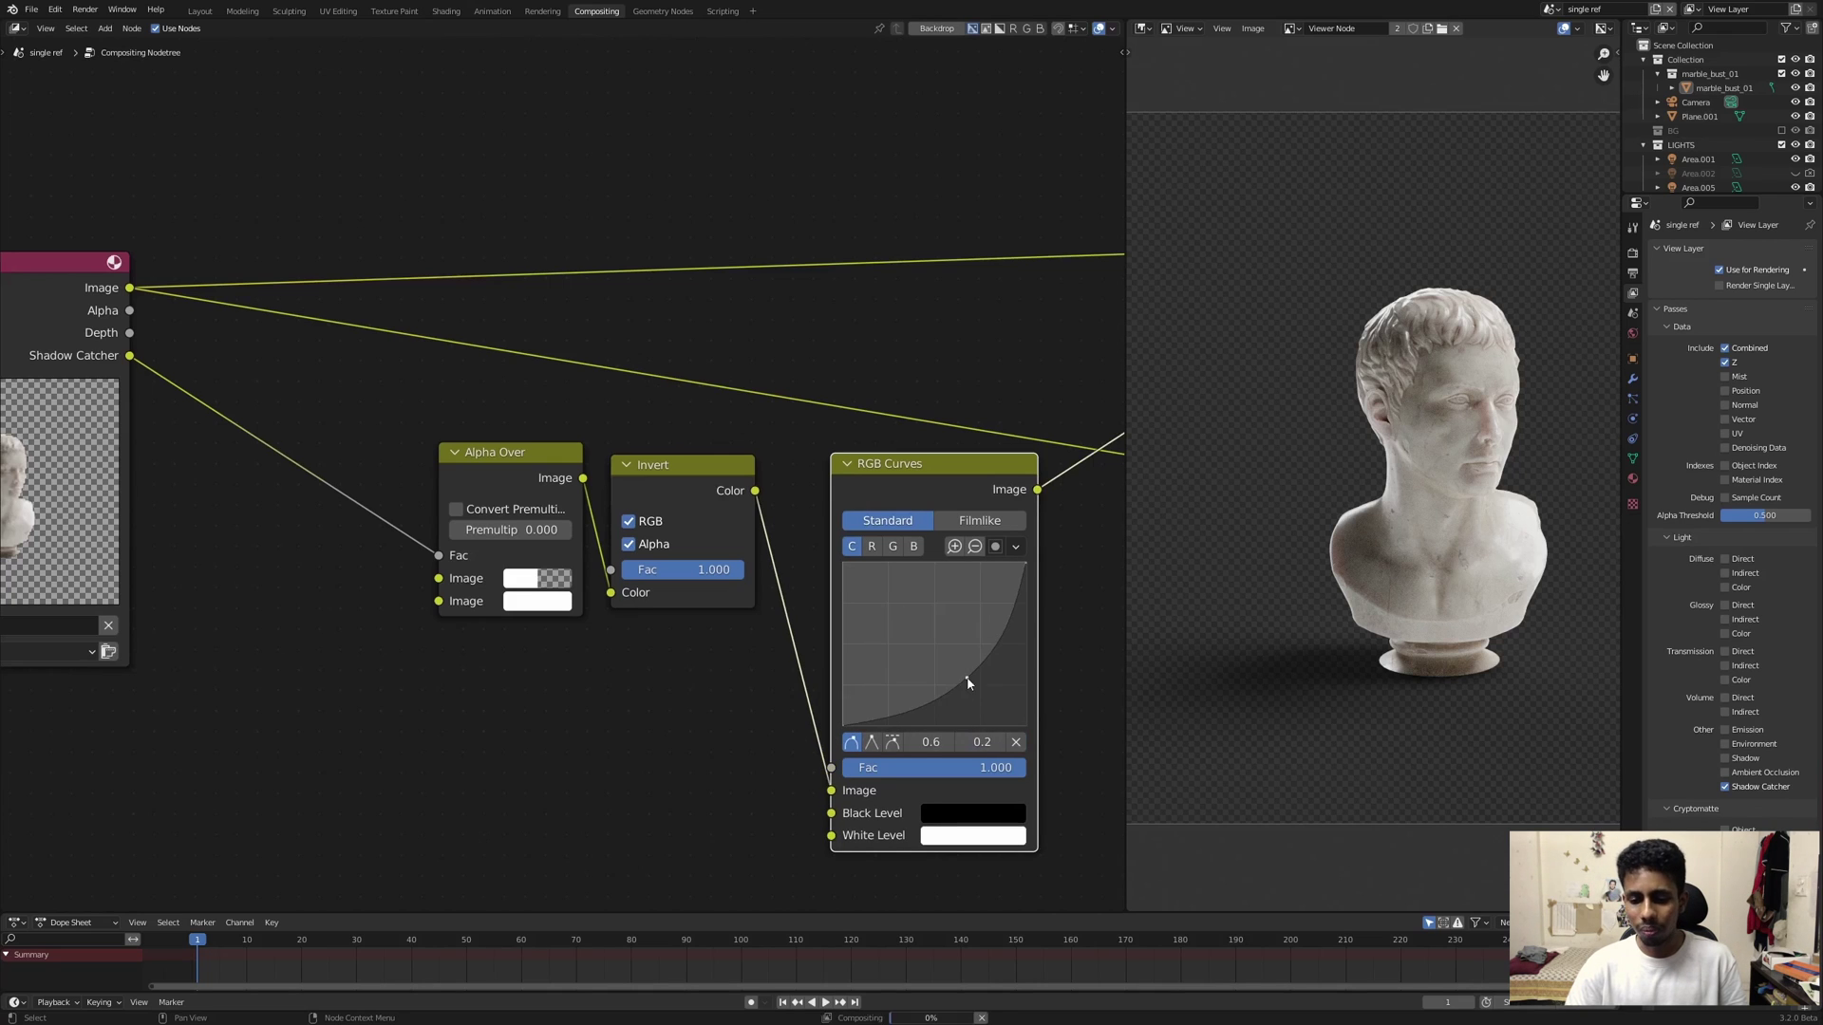
Step: Move the RGB Curves node towards Render Layers and remove it while keeping the surrounding nodes linked
middle_click_drag(903, 488, 1016, 444)
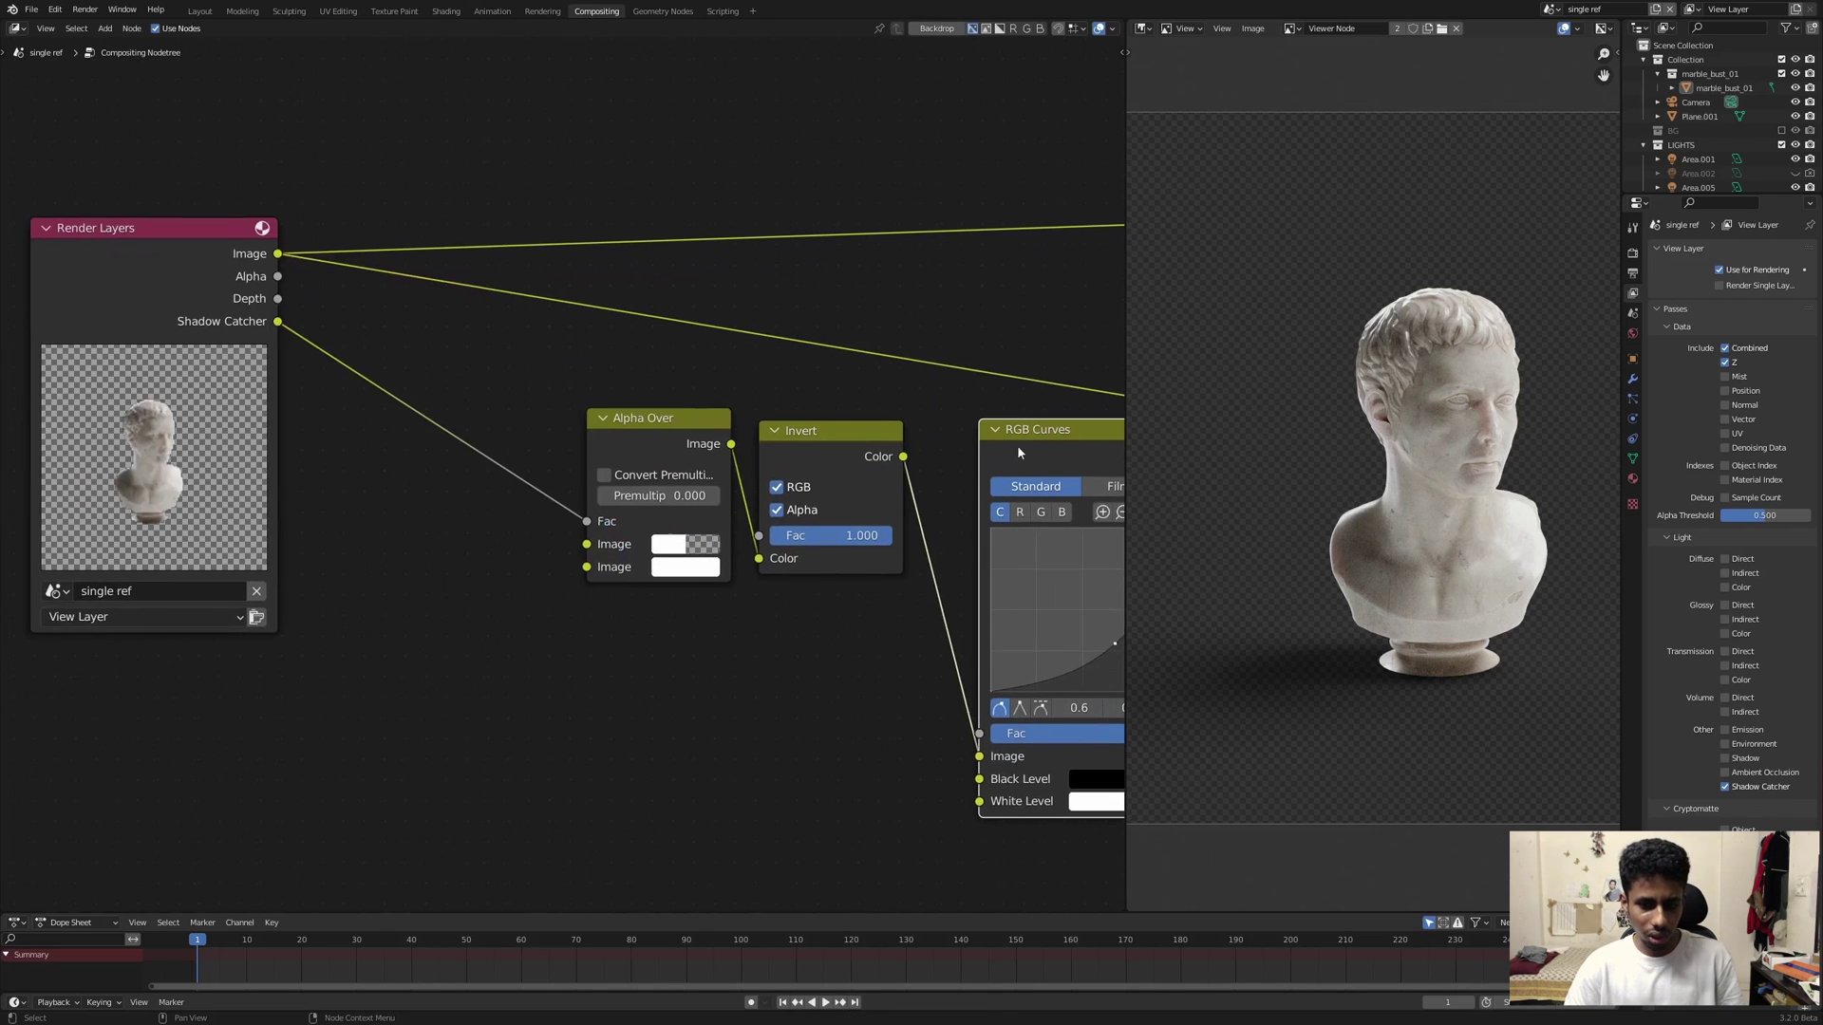
left_click_drag(1051, 436, 408, 389)
middle_click_drag(400, 361, 414, 290)
scroll(485, 447, "up", 1)
mouse_move(503, 522)
left_mouse_down()
mouse_move(404, 444)
mouse_move(476, 468)
mouse_move(482, 519)
mouse_move(455, 496)
mouse_move(500, 530)
mouse_move(460, 481)
mouse_move(479, 528)
left_mouse_up()
key("x")
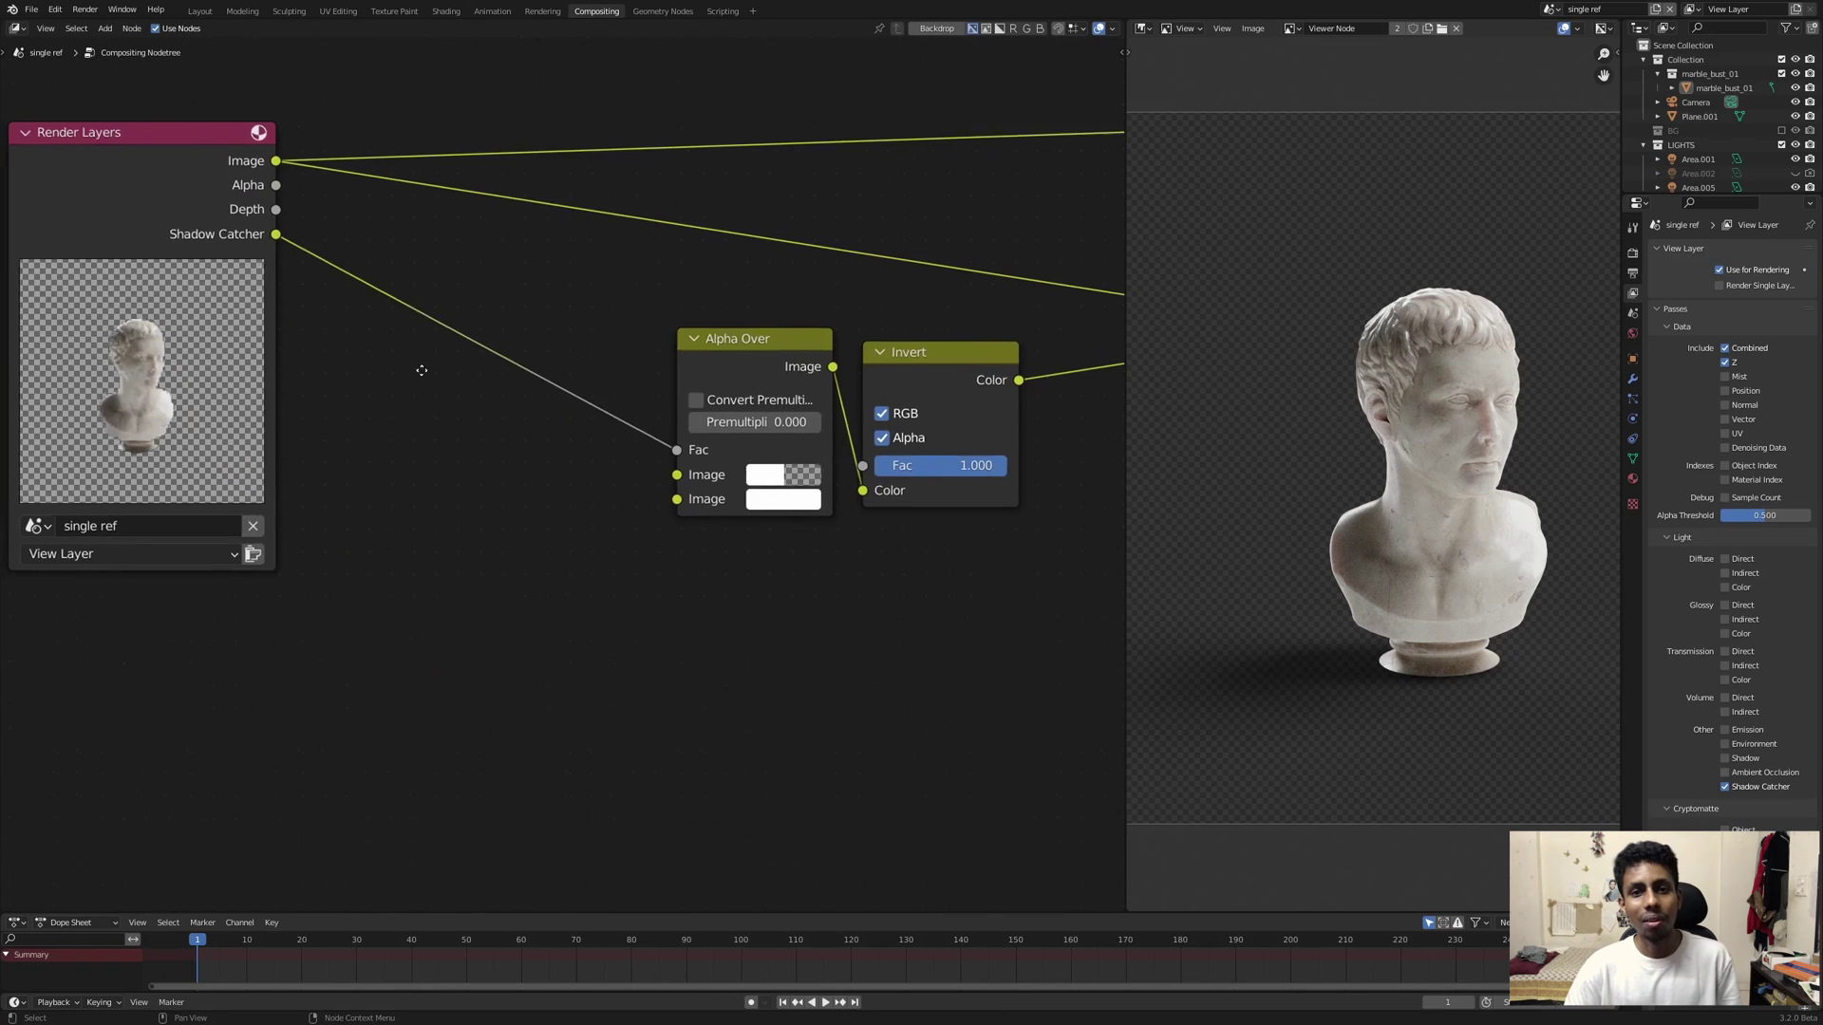
Step: Add a ColorRamp node on the link between the Shadow Catcher output and the Alpha Over node's Fac input
middle_click_drag(420, 370, 642, 464)
scroll(642, 464, "up", 1)
key("shift+a")
left_click(643, 465)
type("col")
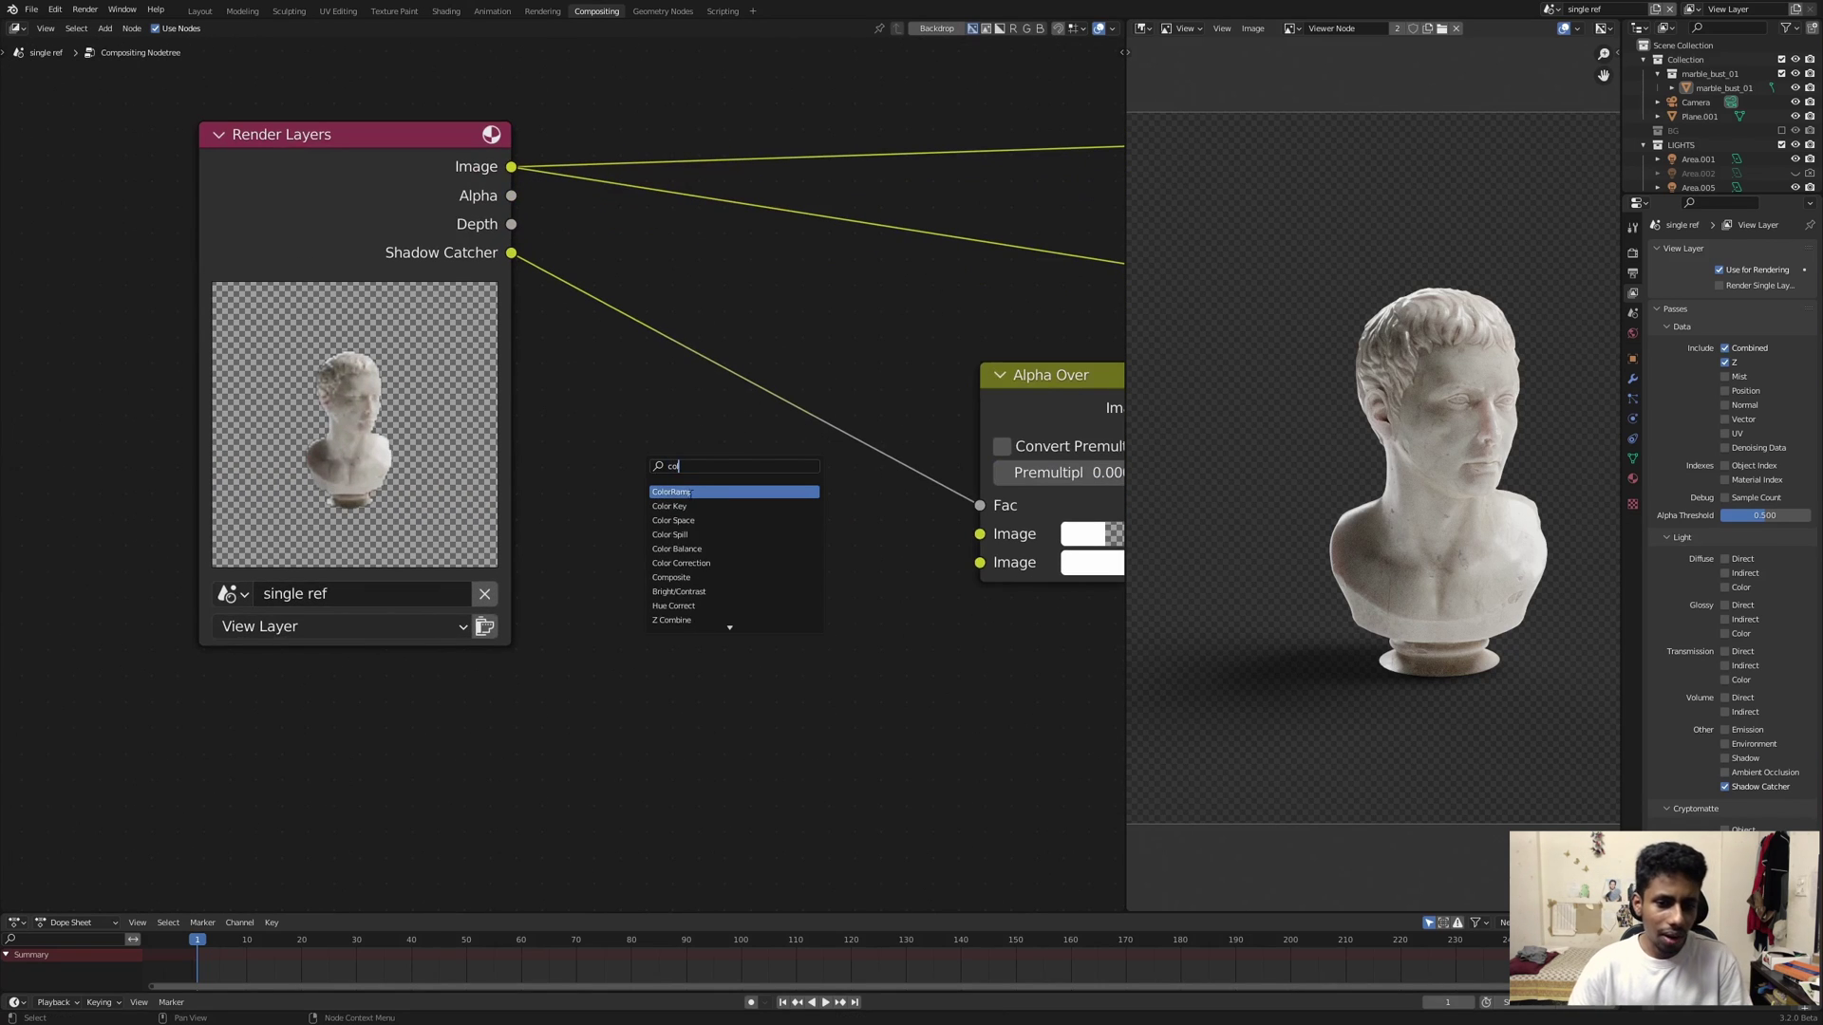
left_click(688, 495)
left_click(698, 343)
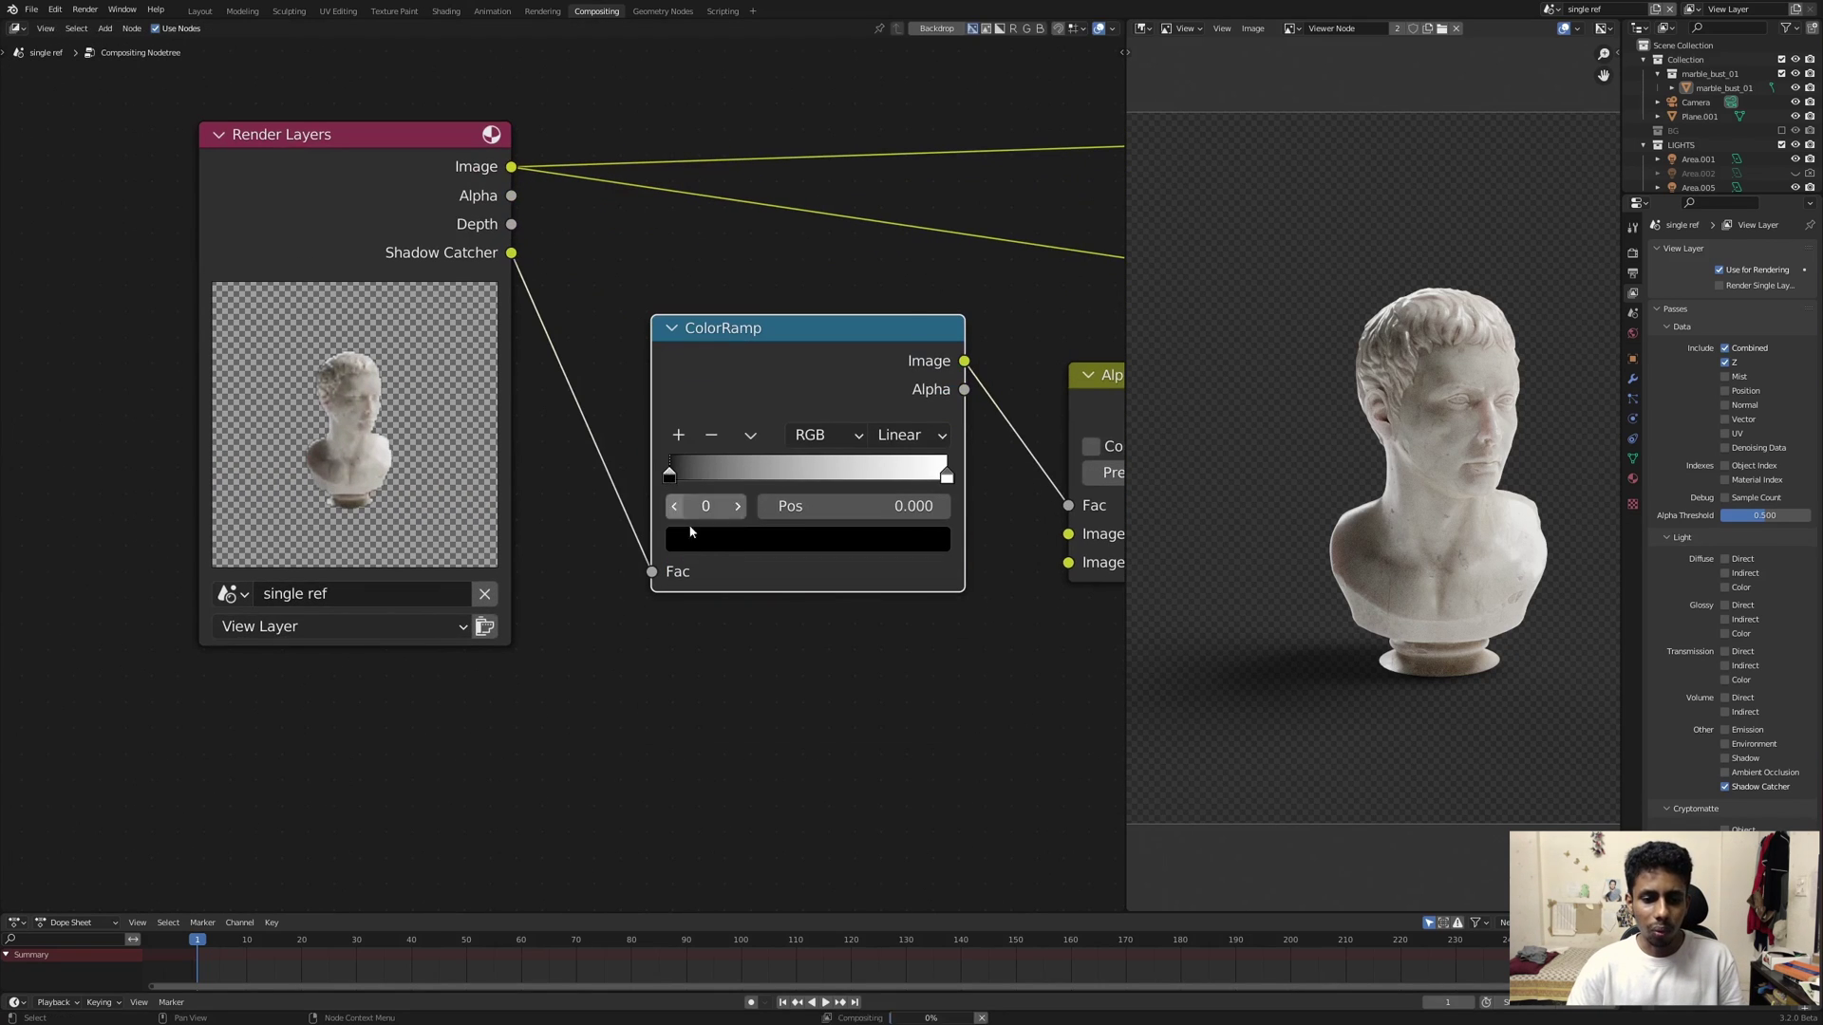
Step: Try lightening the shadow by raising the ColorRamp's black stop to value 0.327, and return the stop to black
left_click(741, 539)
left_click_drag(895, 308, 893, 228)
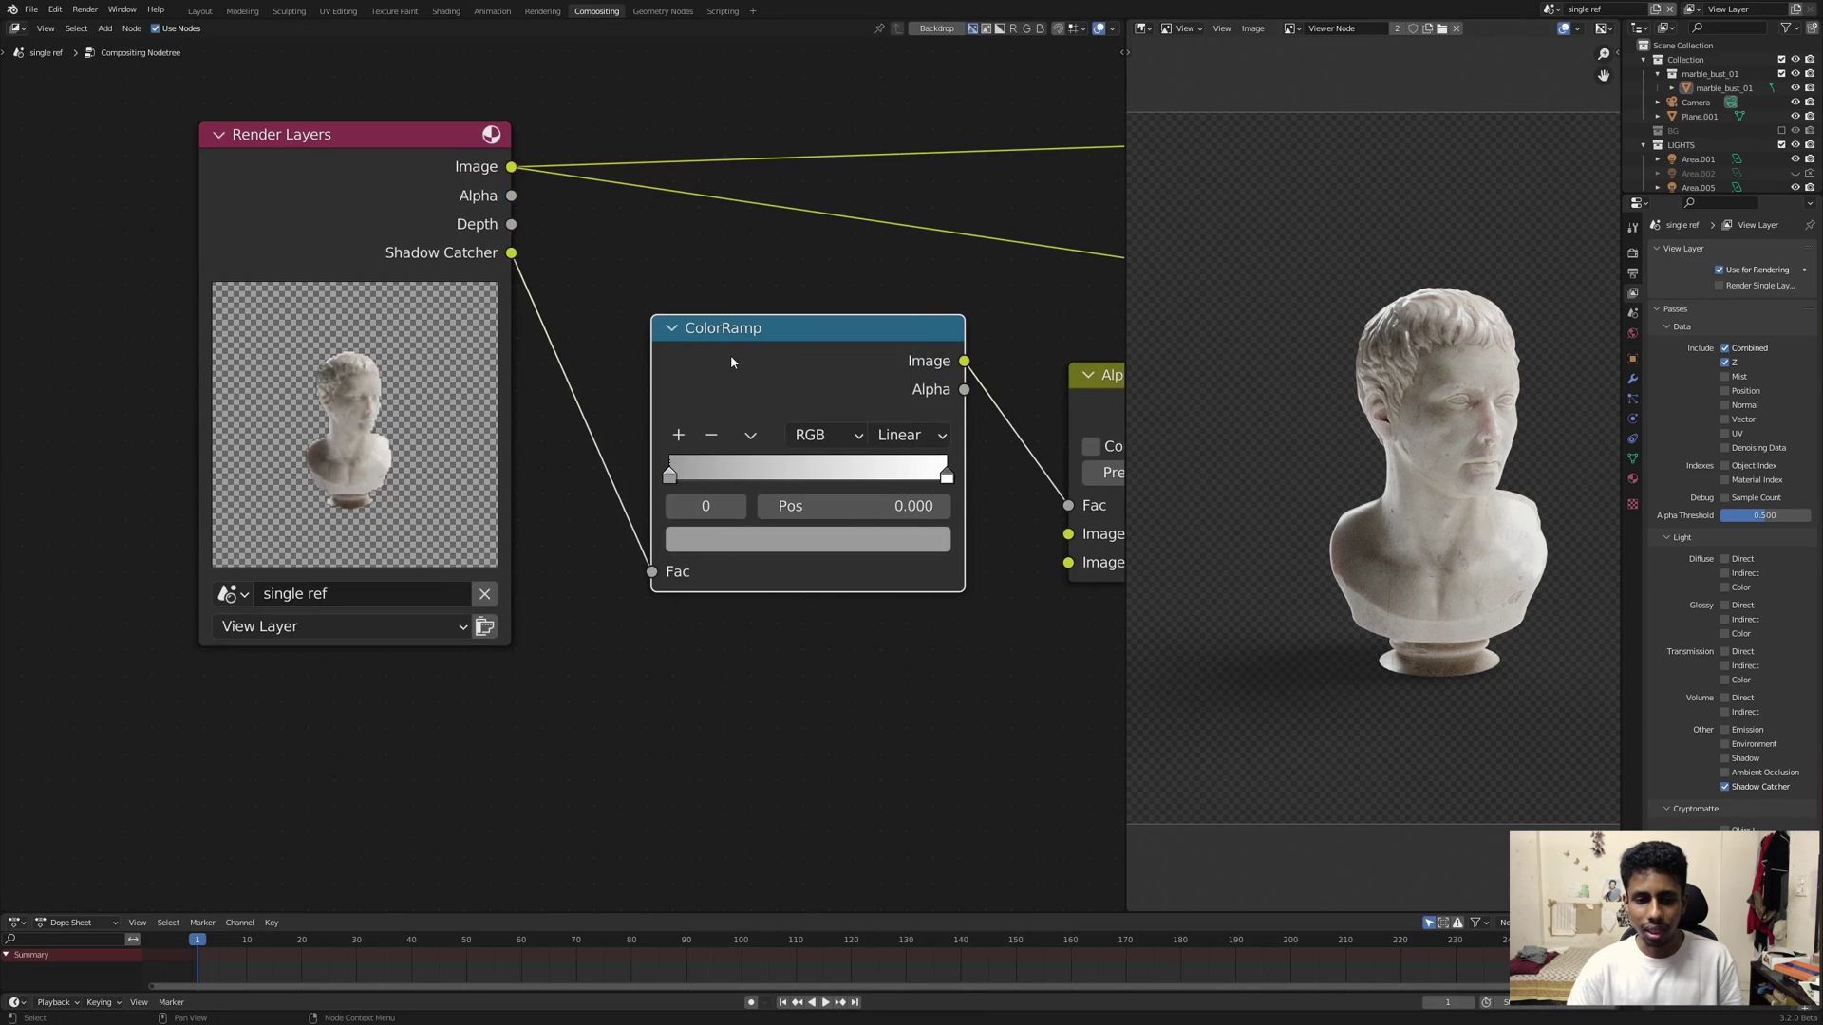
left_click(754, 543)
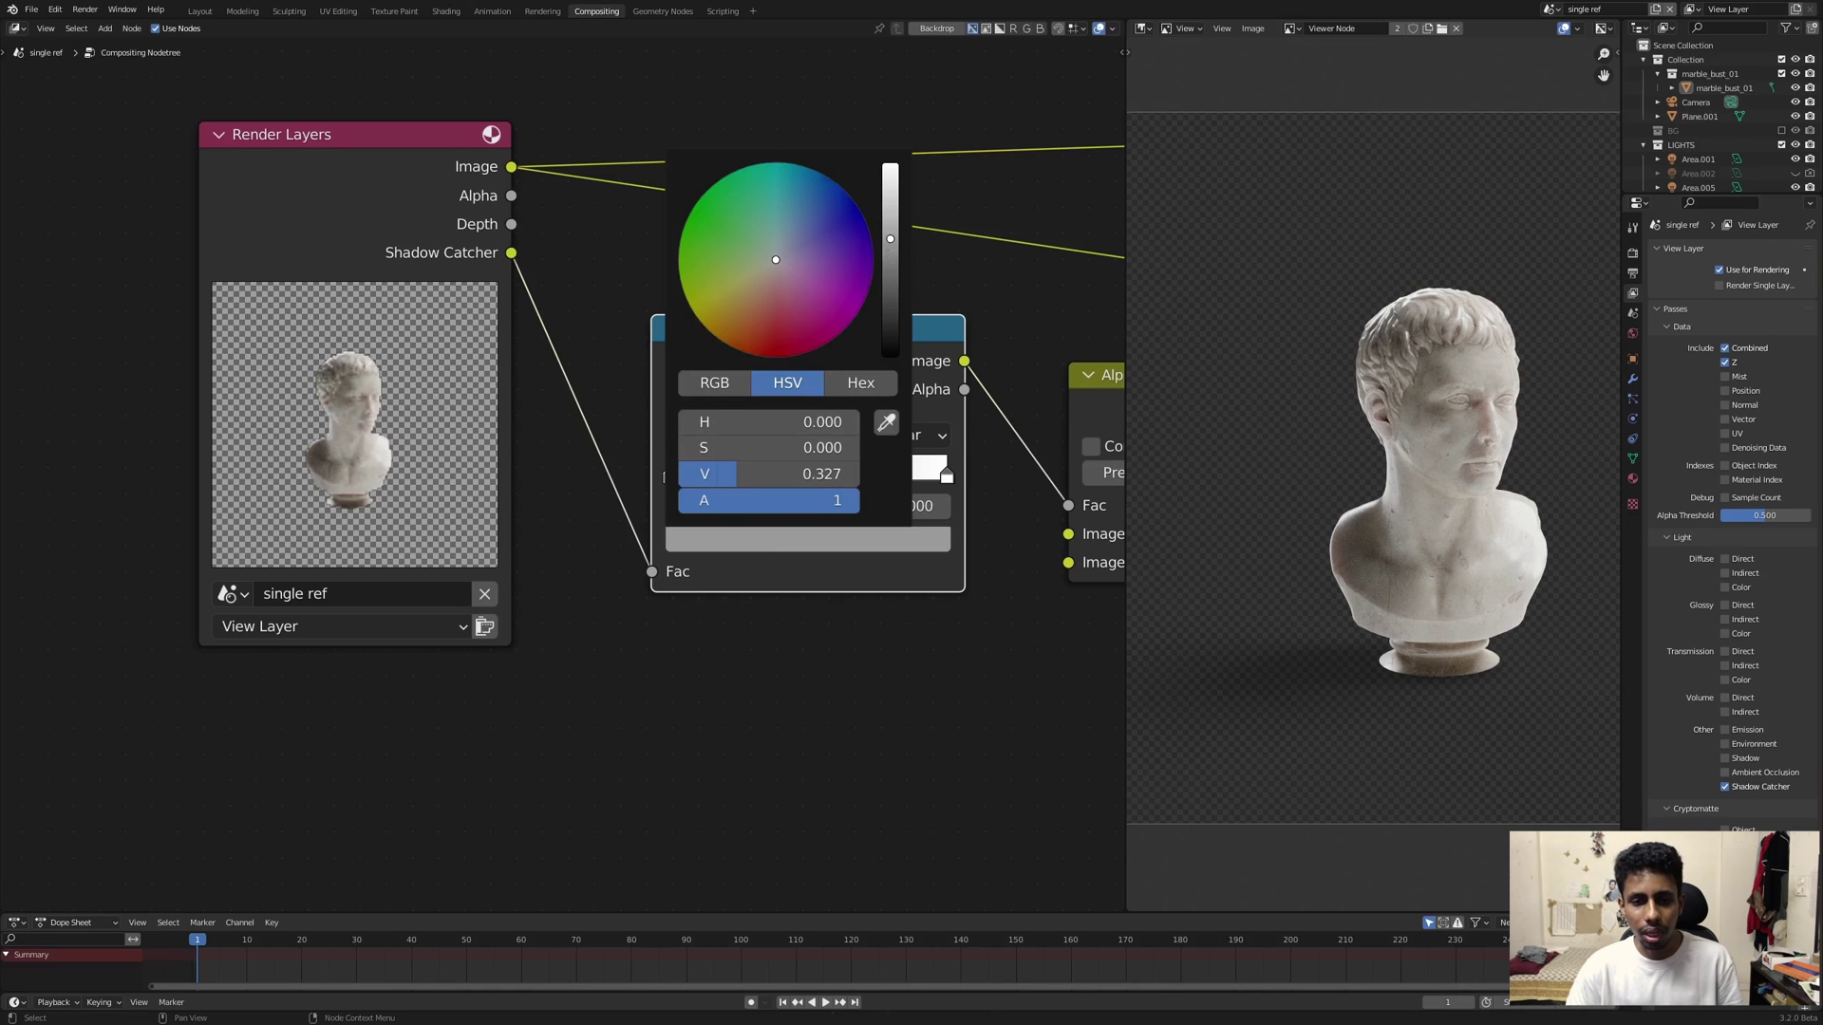
left_click_drag(888, 249, 889, 355)
Step: Move the ColorRamp, Alpha Over and Invert nodes together, farther from Render Layers and closer to the final Alpha Over
scroll(693, 420, "down", 6)
middle_click_drag(739, 405, 622, 464)
scroll(622, 463, "up", 1)
scroll(621, 462, "down", 2)
middle_click_drag(882, 463, 773, 469)
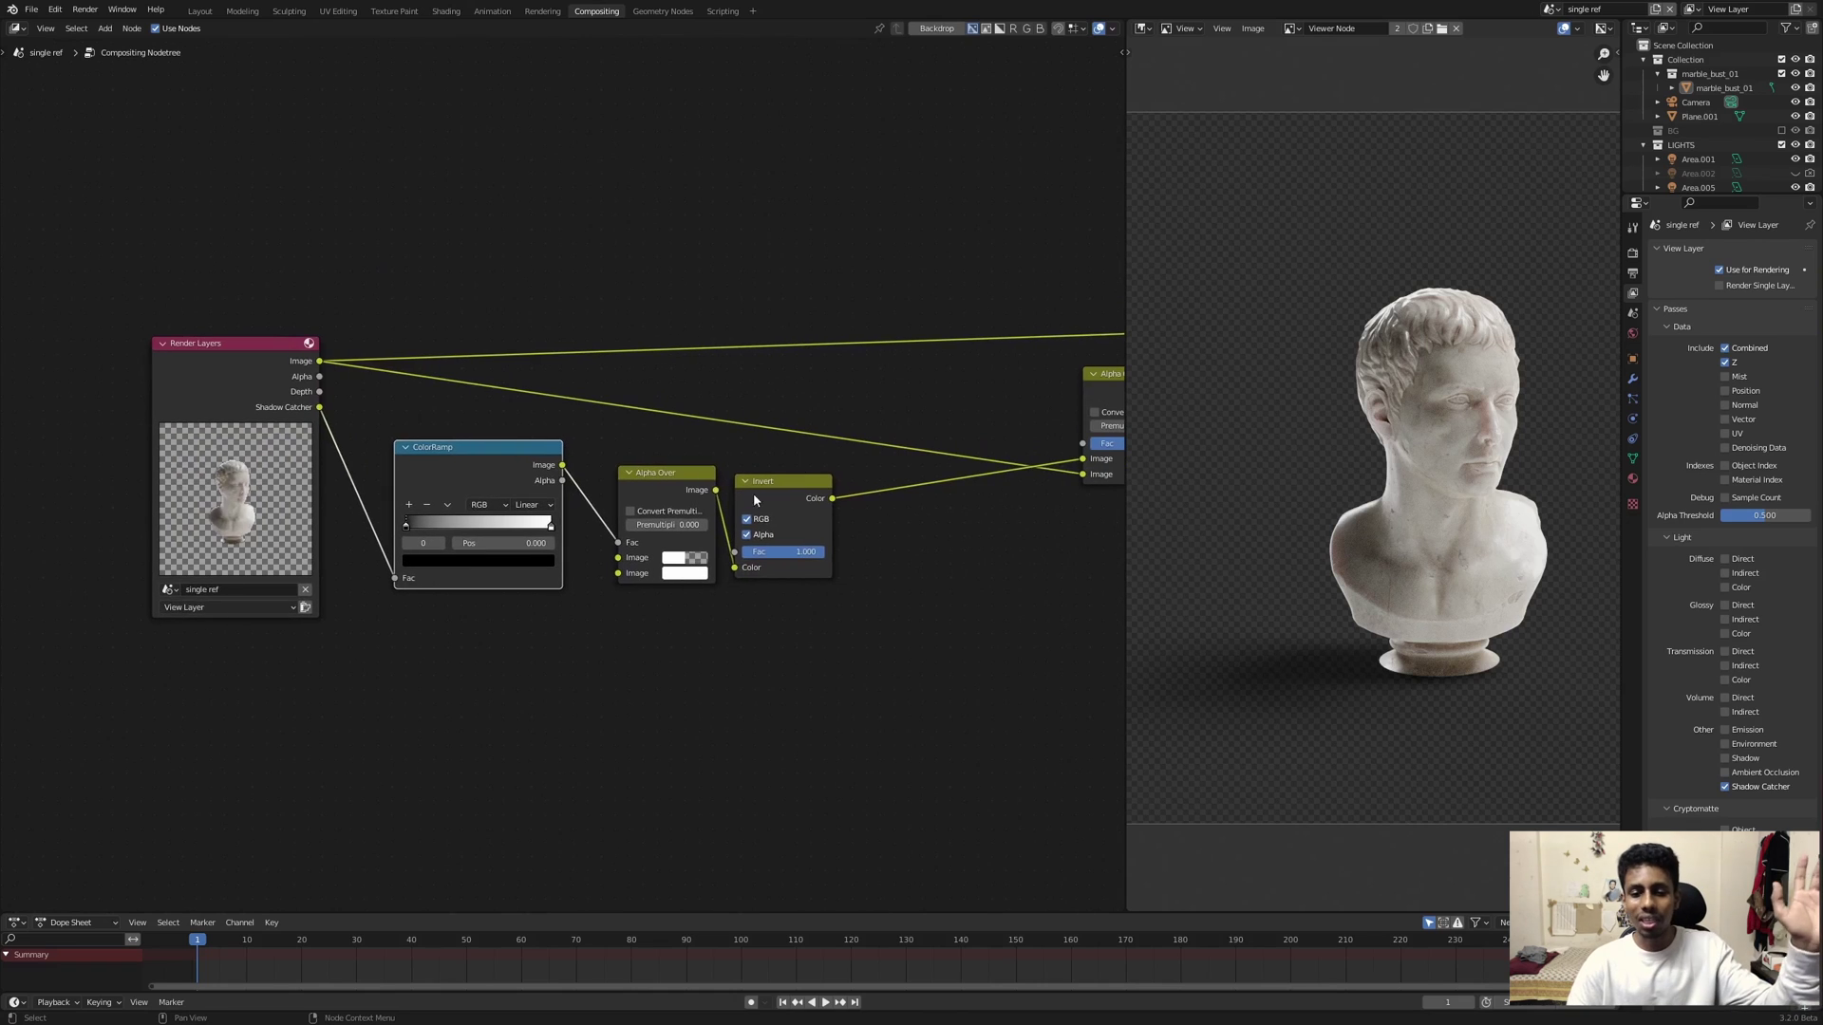
left_click_drag(350, 423, 839, 616)
left_click_drag(513, 500, 650, 524)
left_click(599, 788)
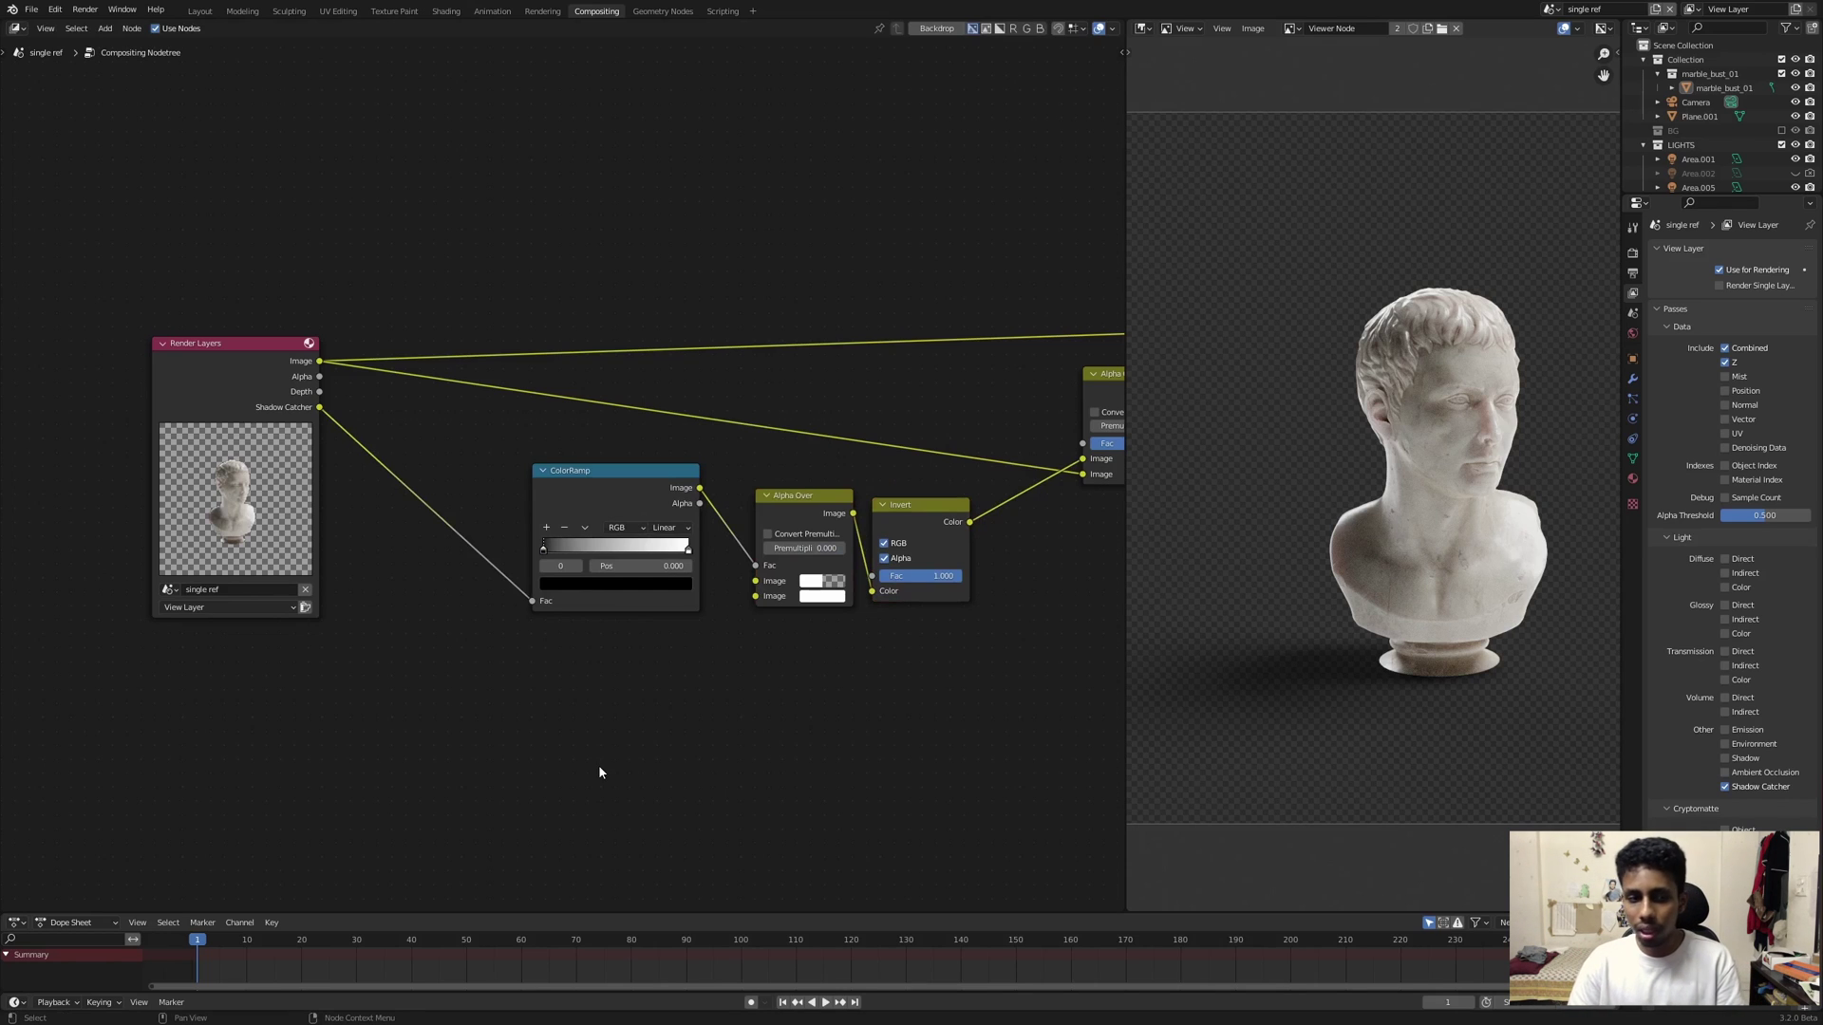
Step: Switch to the Layout workspace, make a full copy of the single ref scene and name it color
left_click(202, 11)
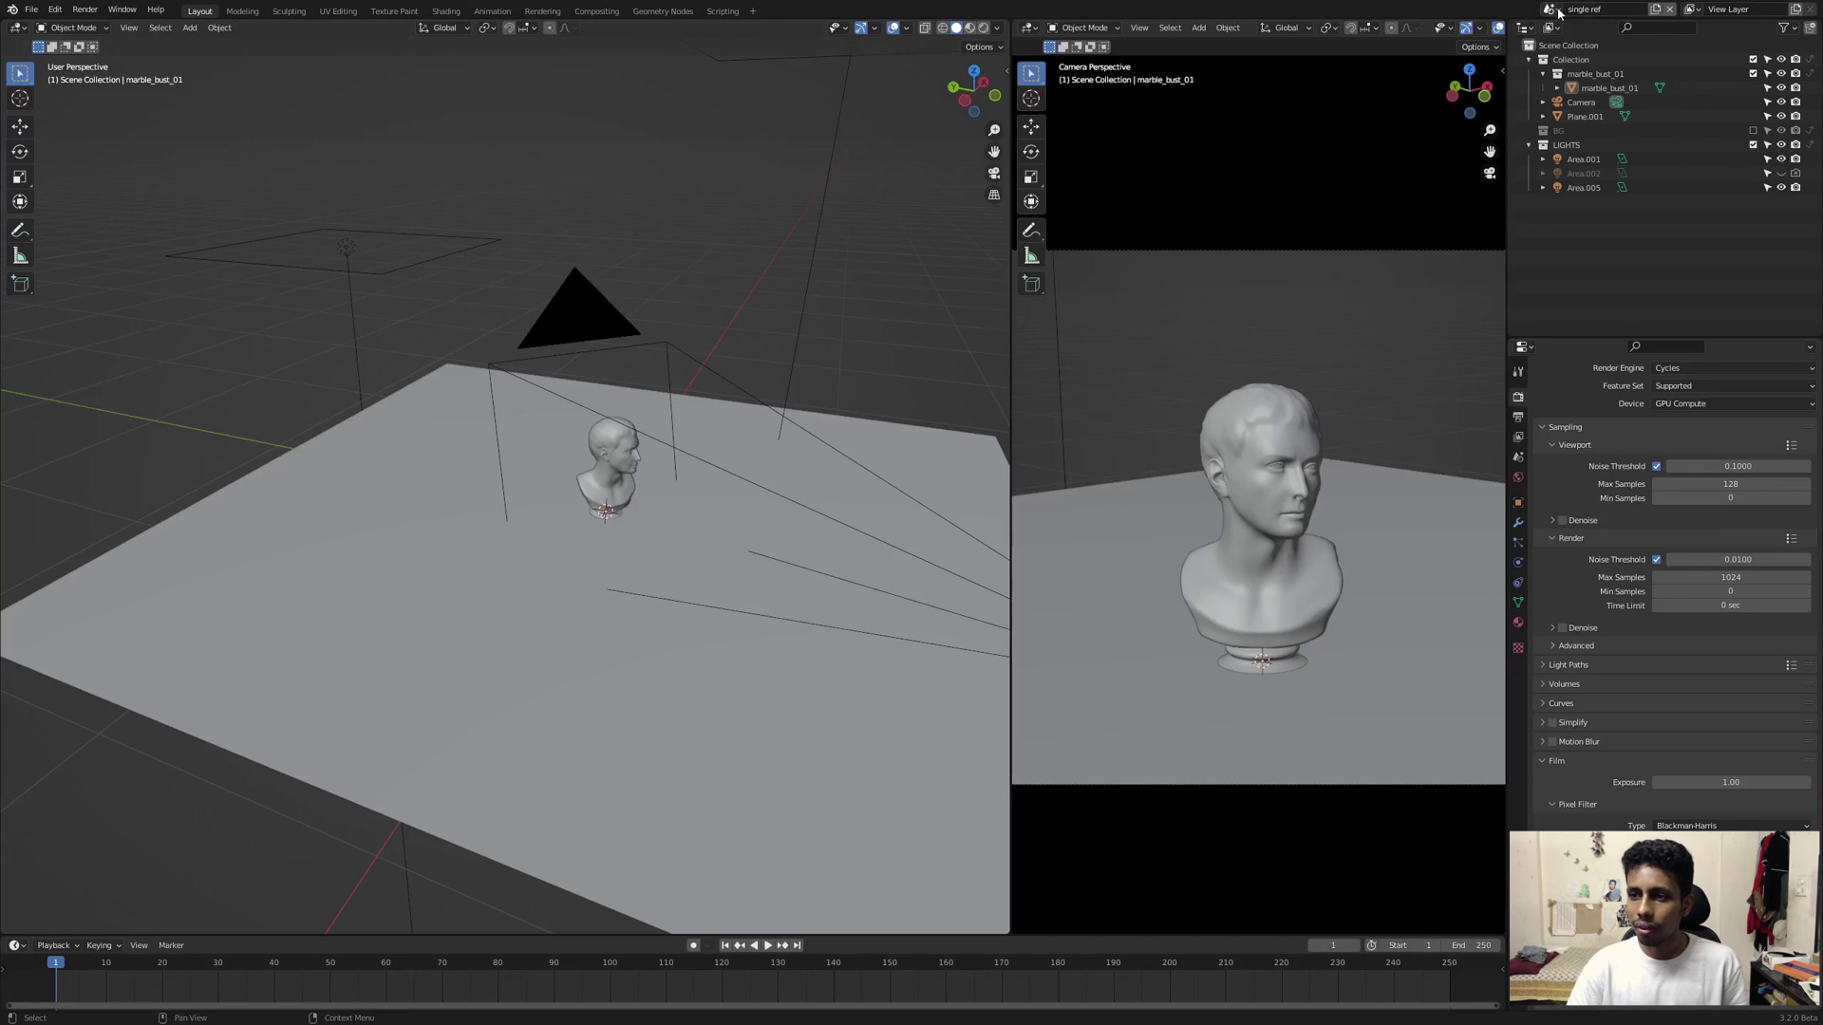
left_click(1655, 10)
left_click(1590, 86)
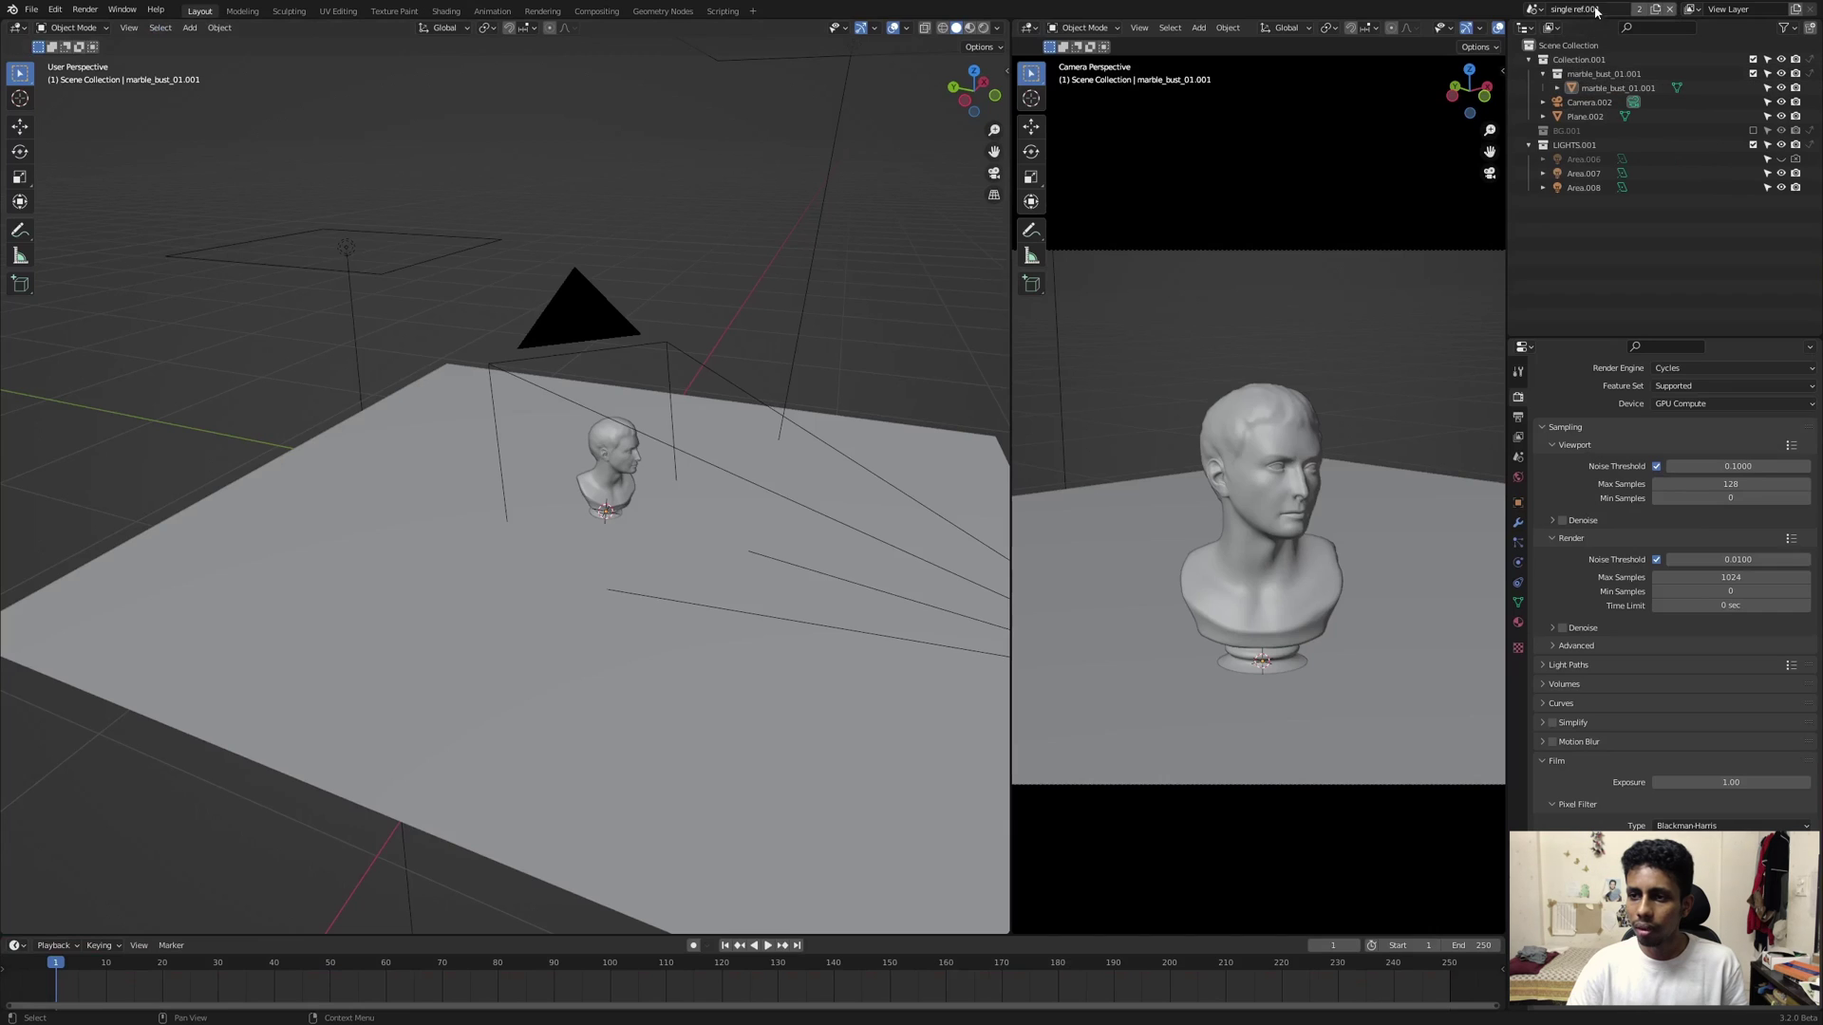
left_click(1576, 9)
type("col")
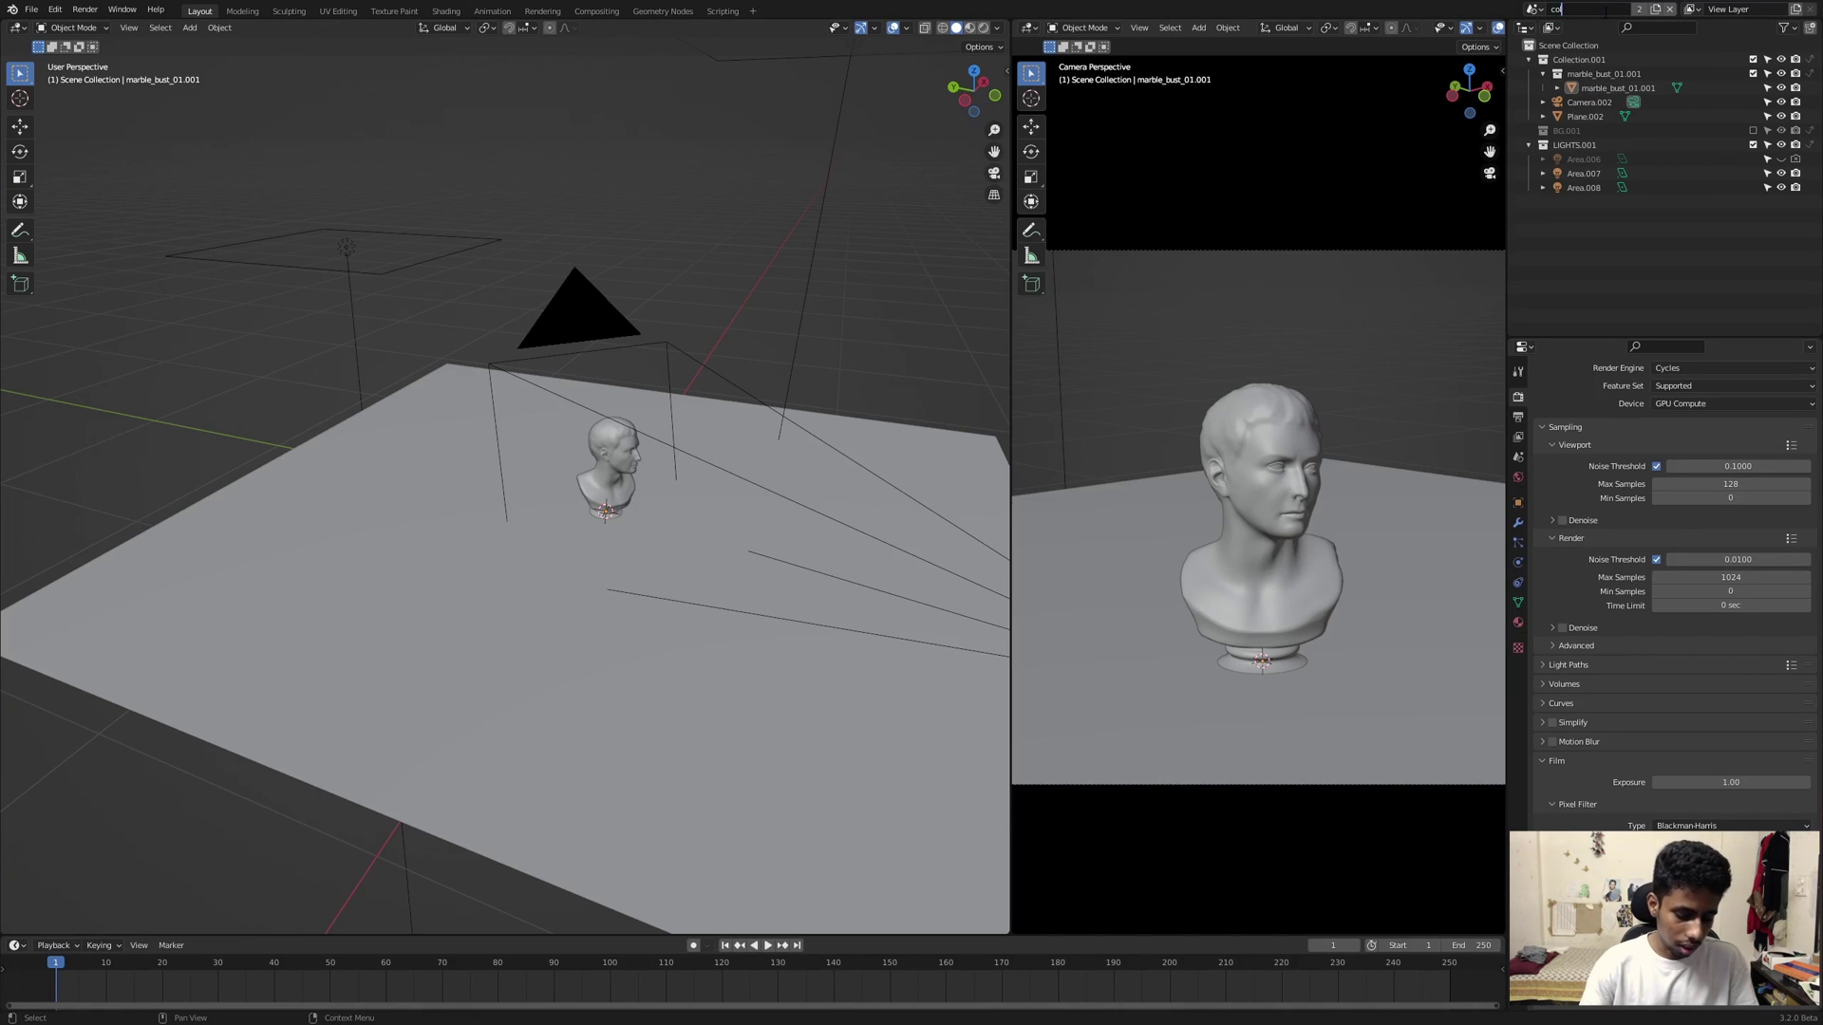
type("or")
key("Return")
Step: Select area light Area.007, show the camera view with rendered shading, and change the light's colour to light purple
scroll(522, 293, "down", 5)
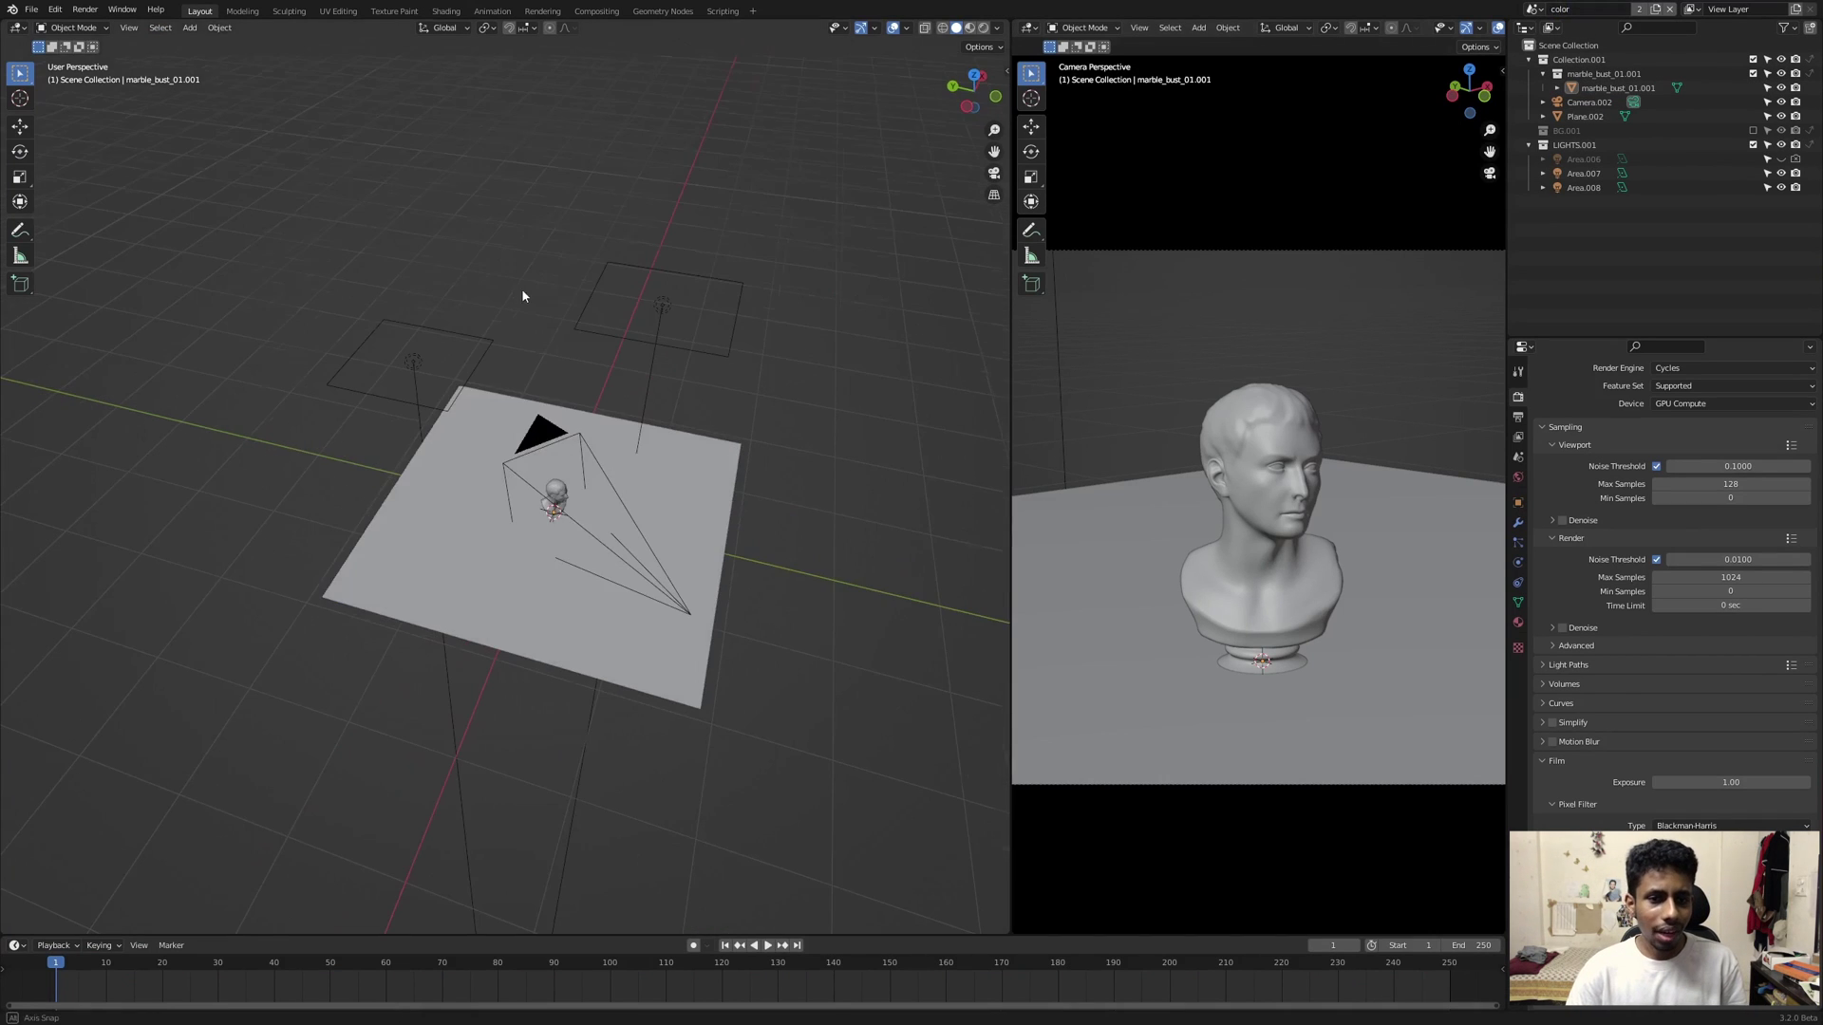
left_click(665, 314)
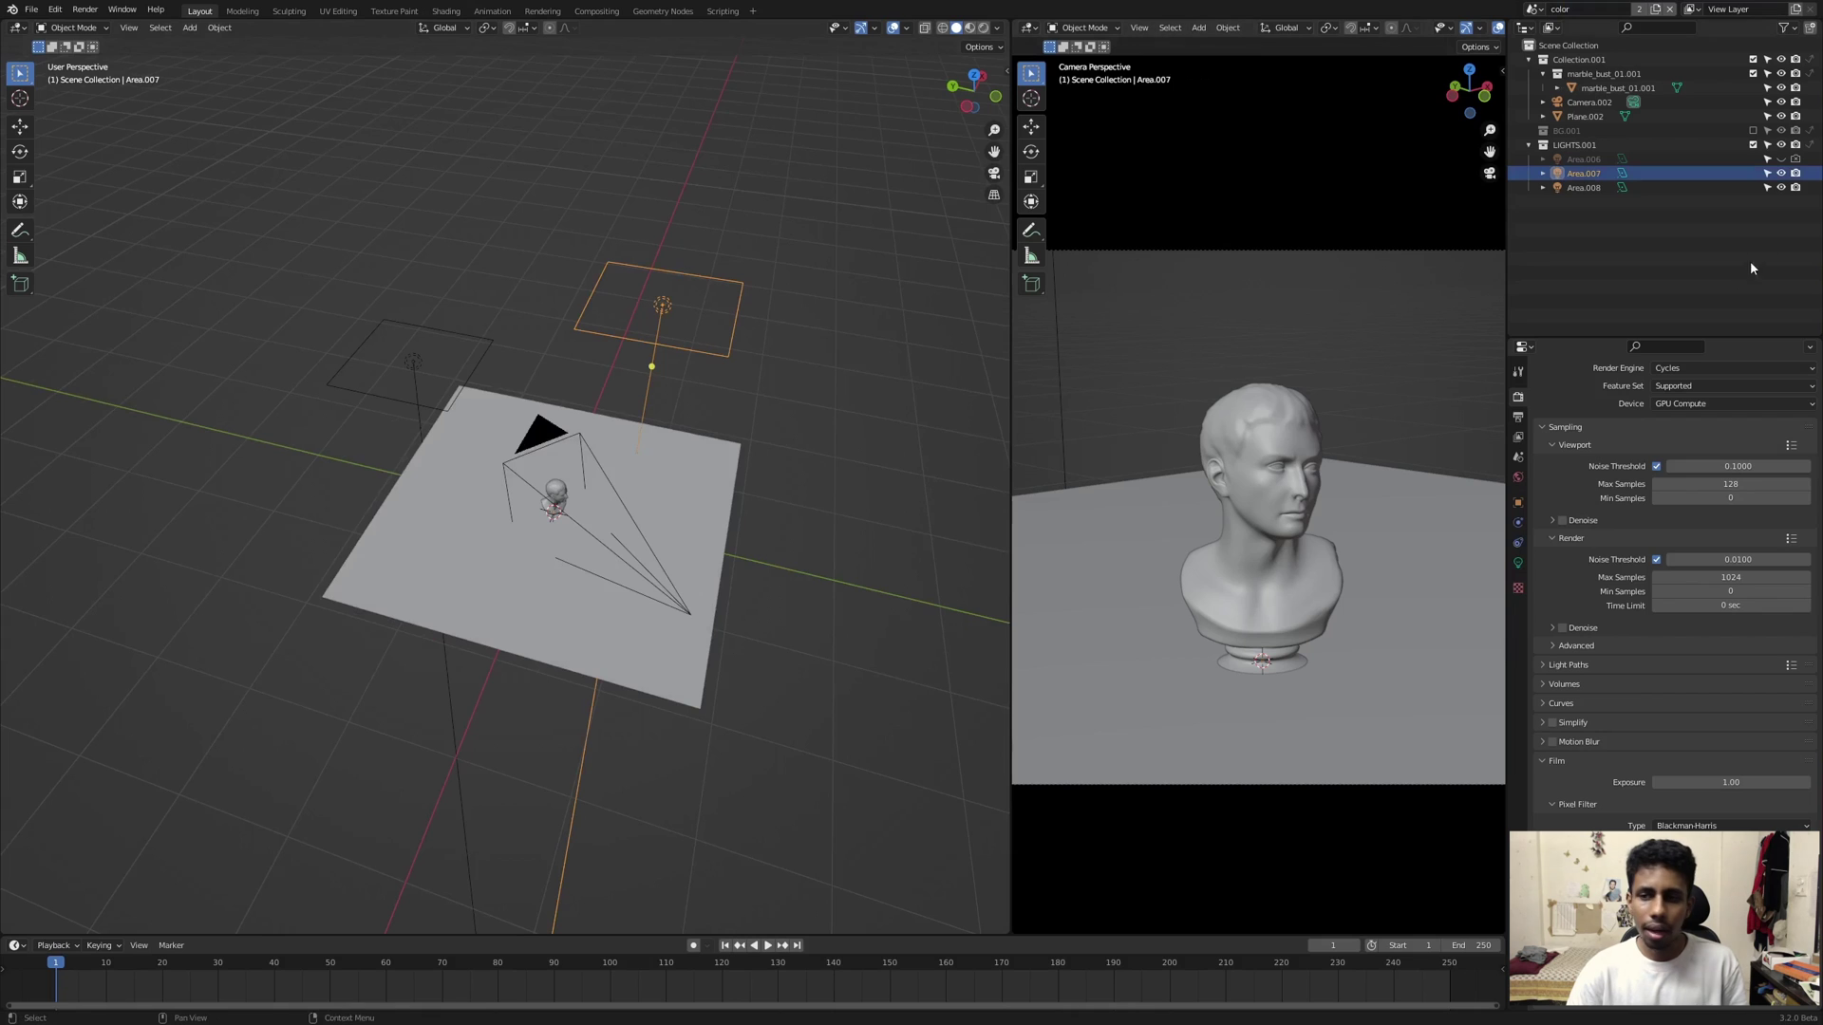
left_click(1519, 563)
key("z")
left_click(1739, 478)
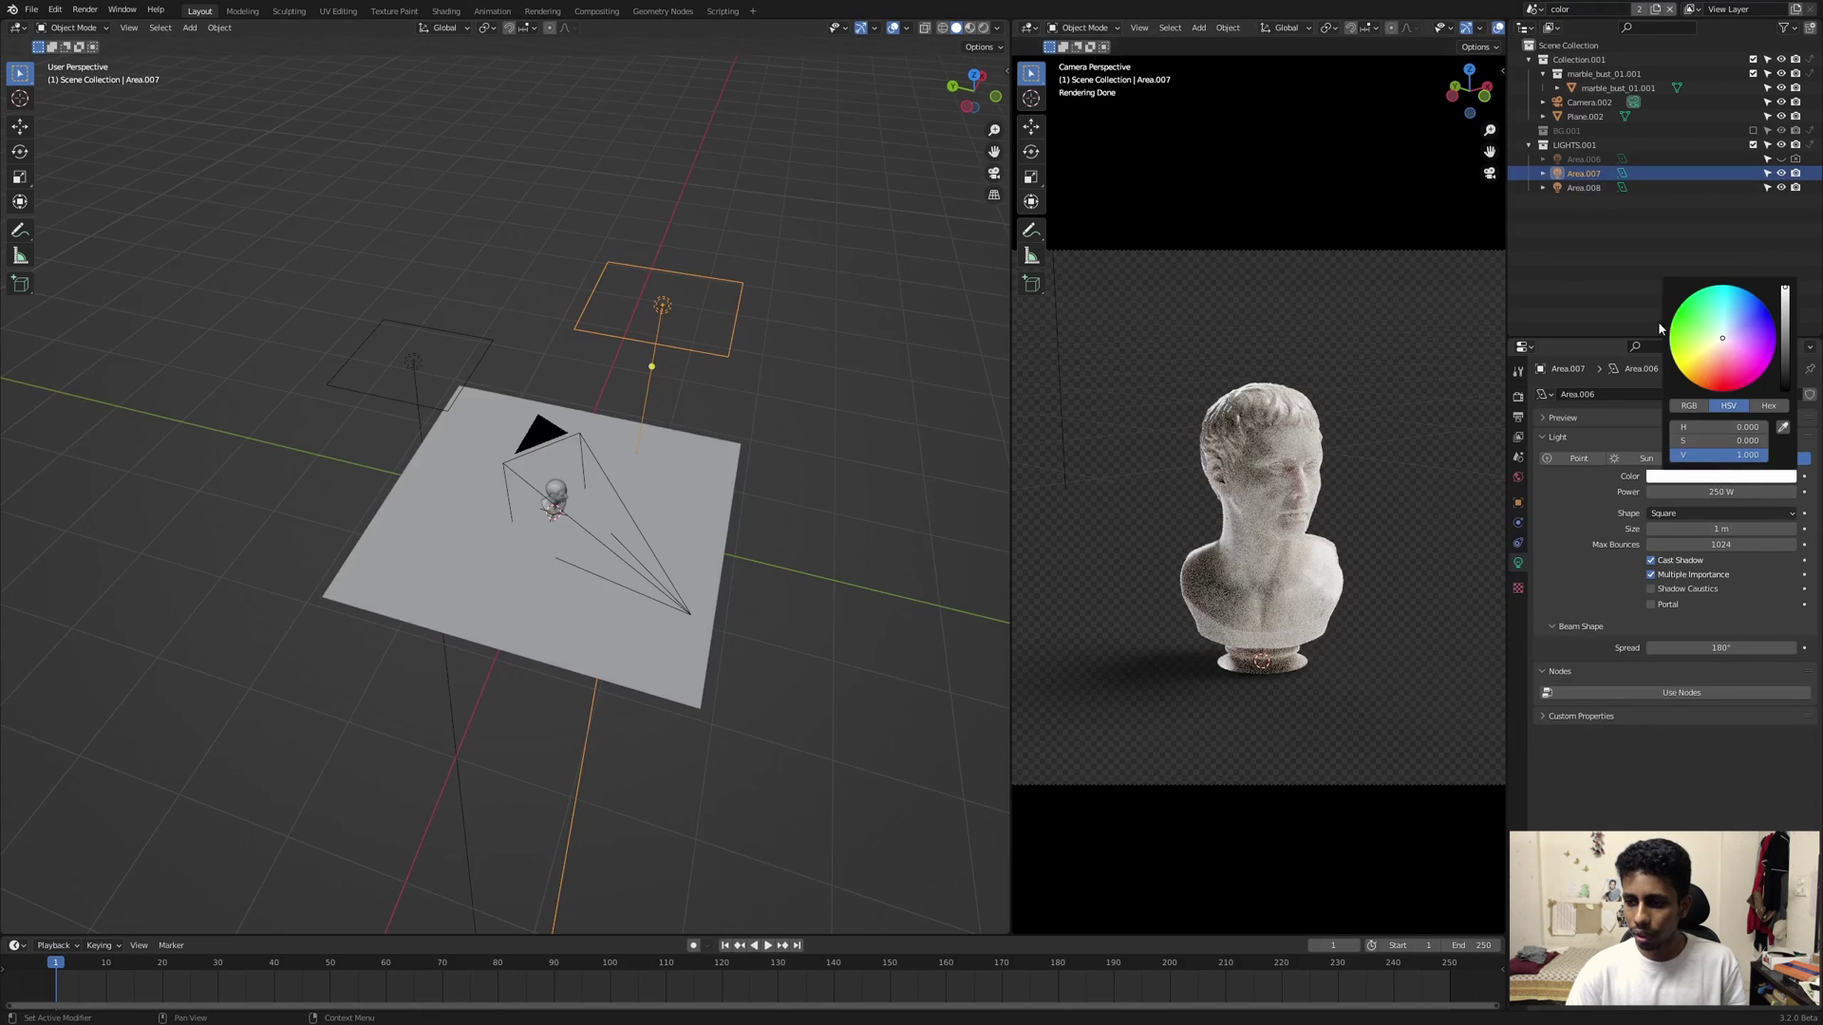
mouse_move(1724, 350)
left_mouse_down()
mouse_move(1736, 323)
mouse_move(1743, 341)
left_mouse_up()
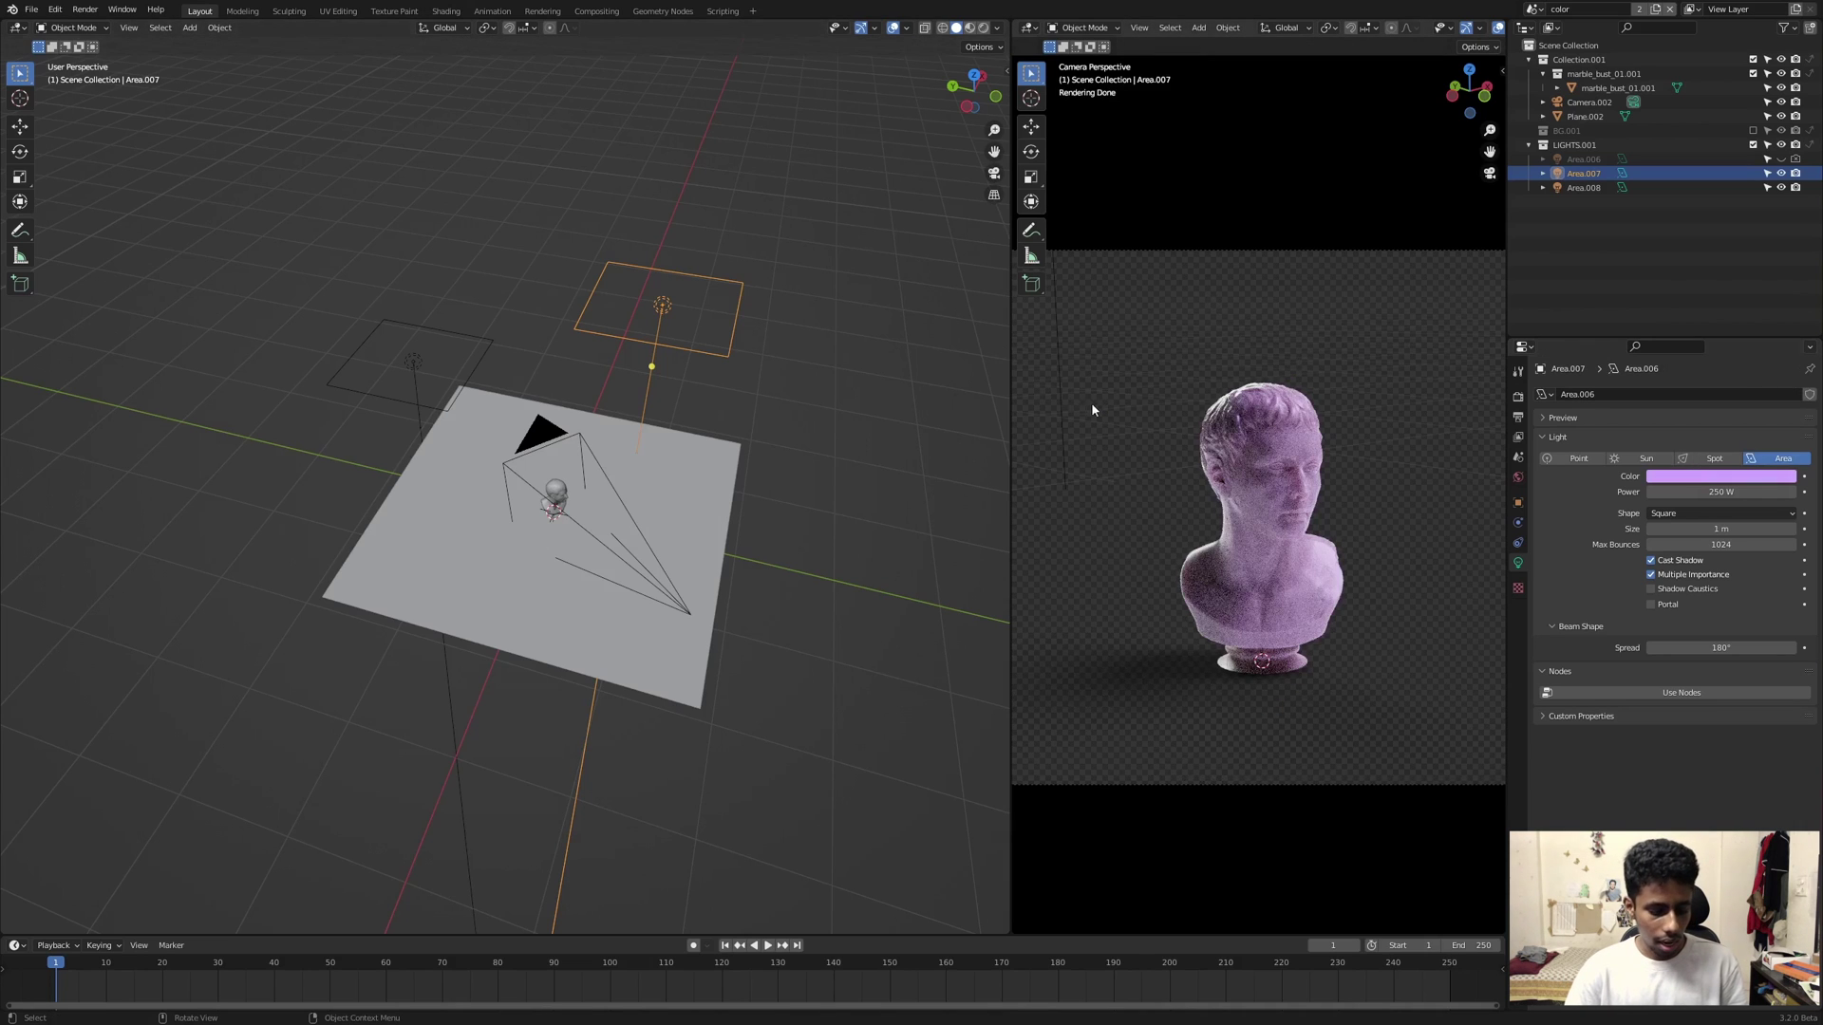
Step: Render the purple-lit bust, close the render window and return to the Compositing workspace at the Render Layers and ColorRamp nodes
key("F12")
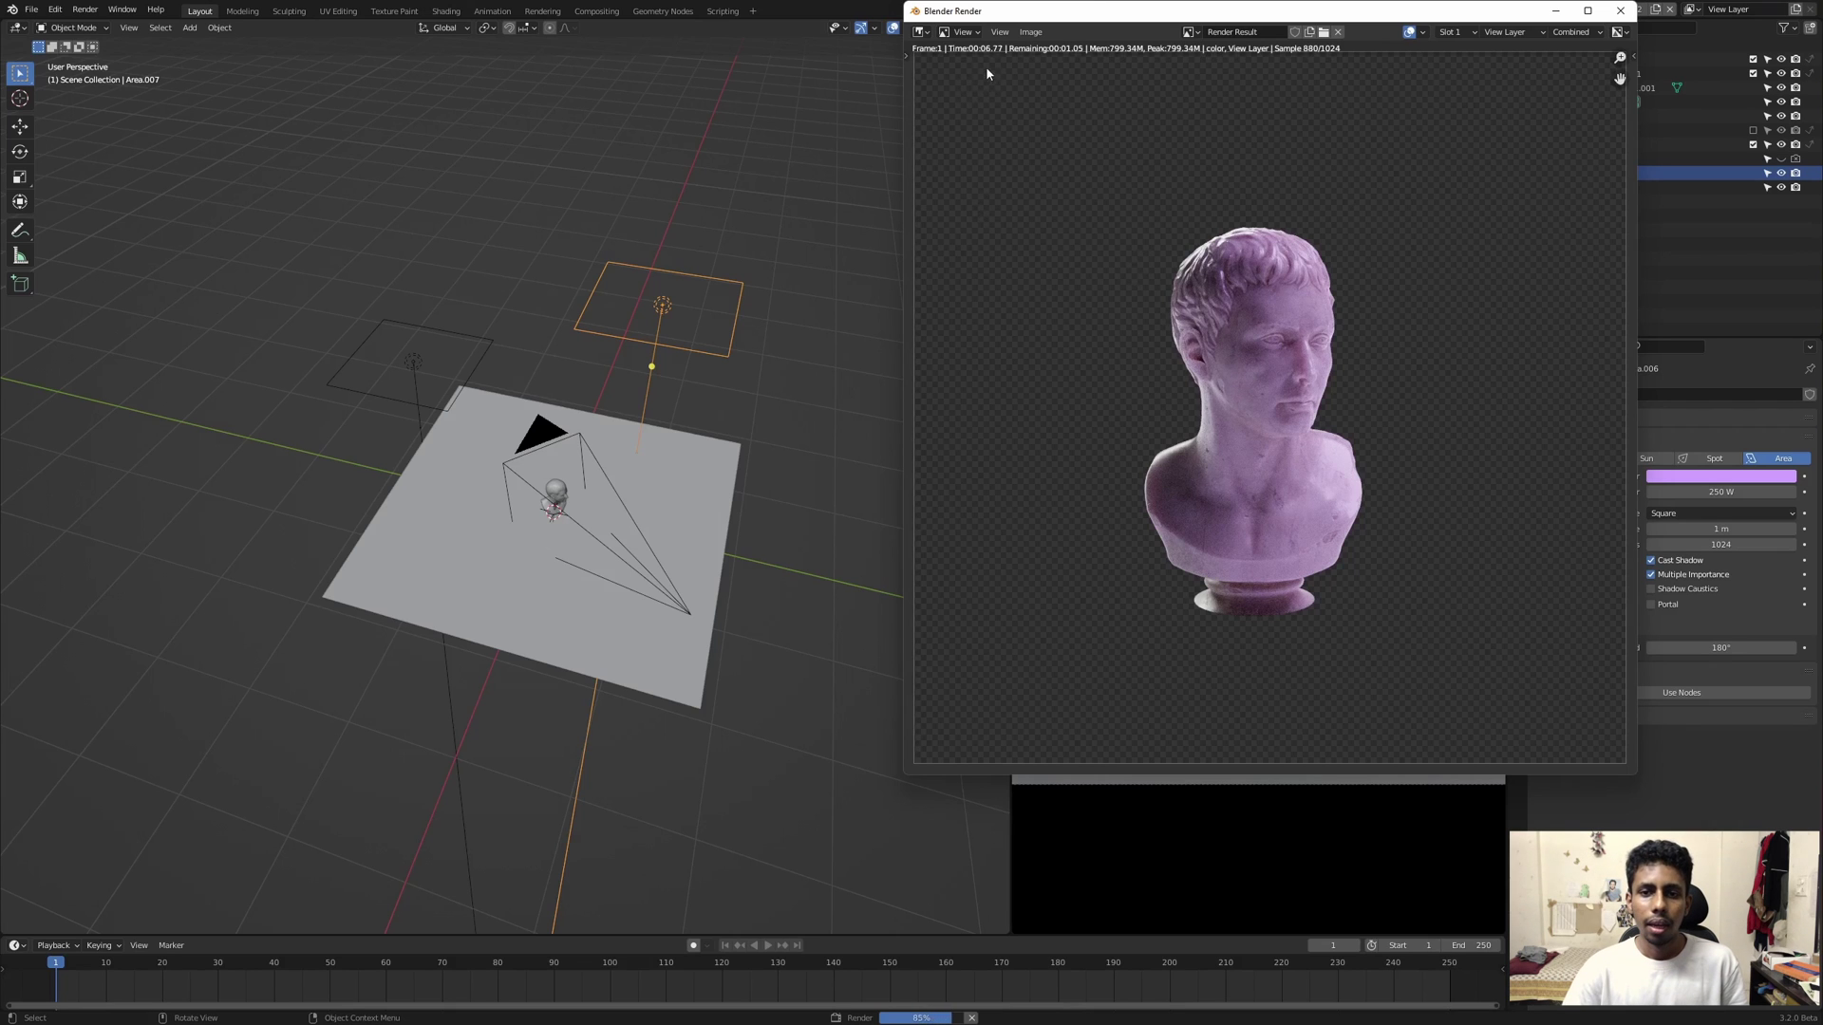
left_click(1619, 12)
left_click(596, 10)
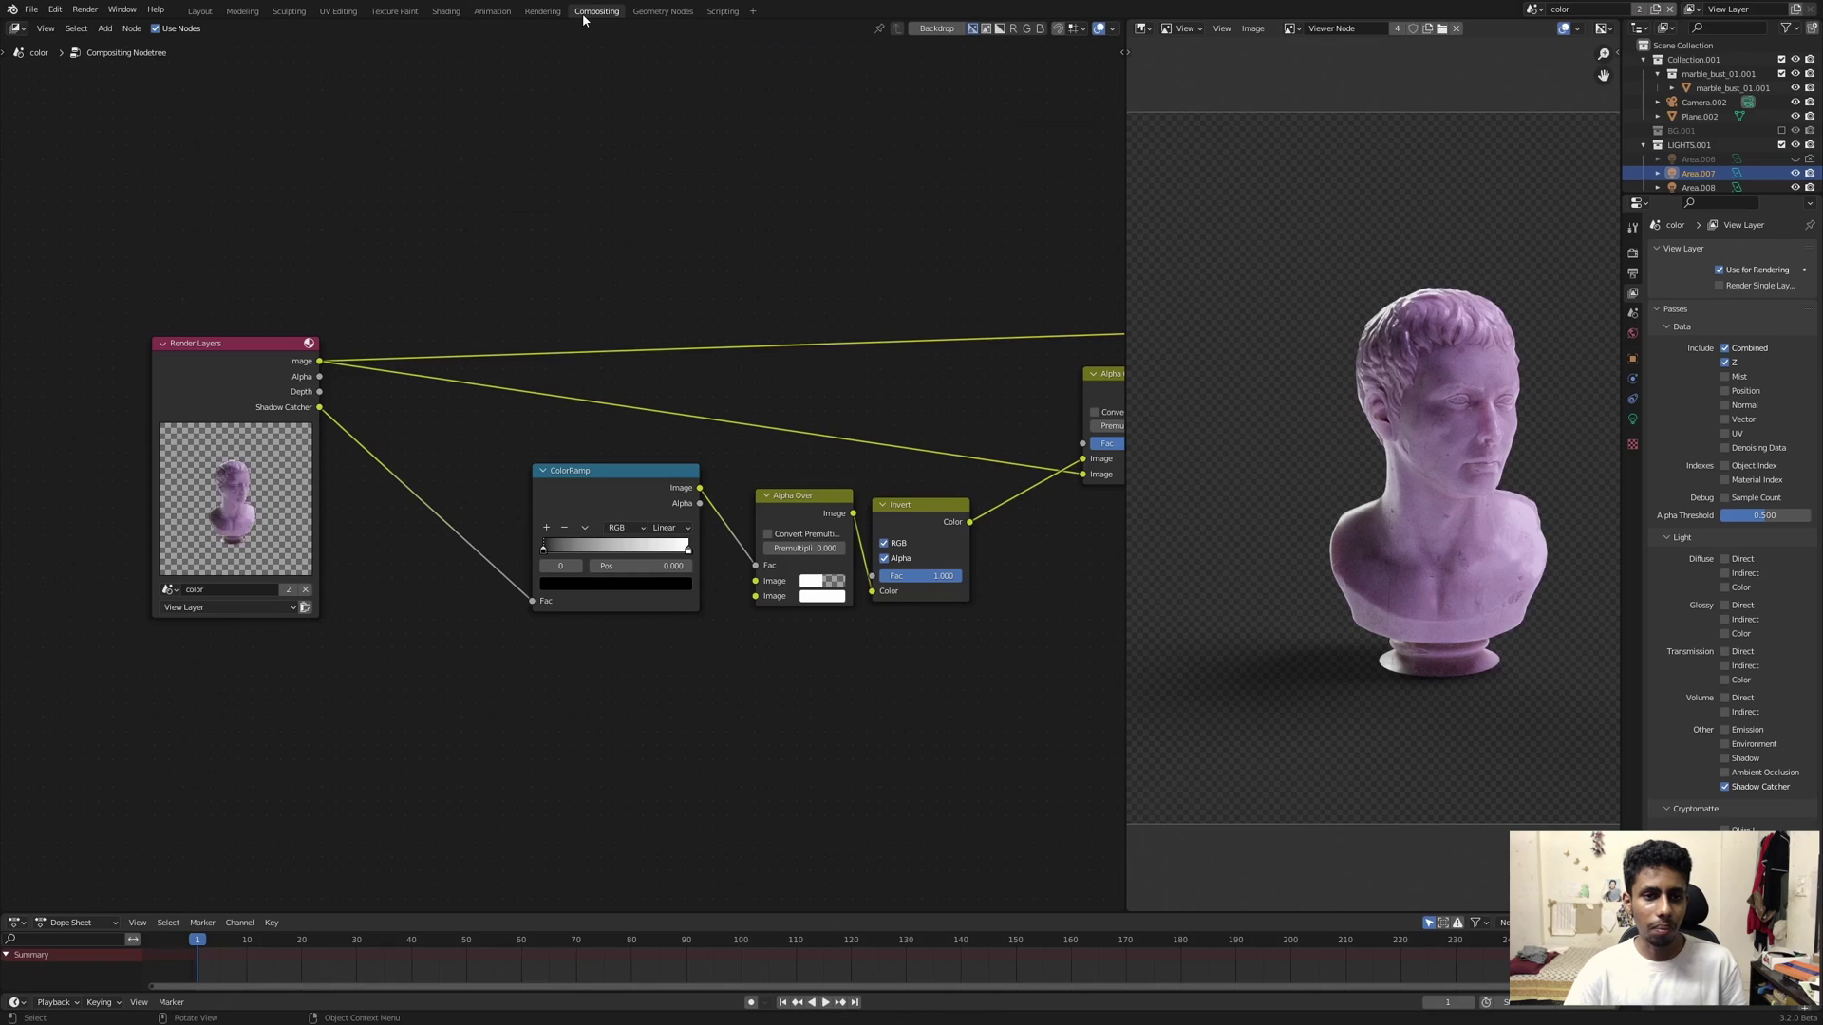
scroll(561, 288, "up", 3)
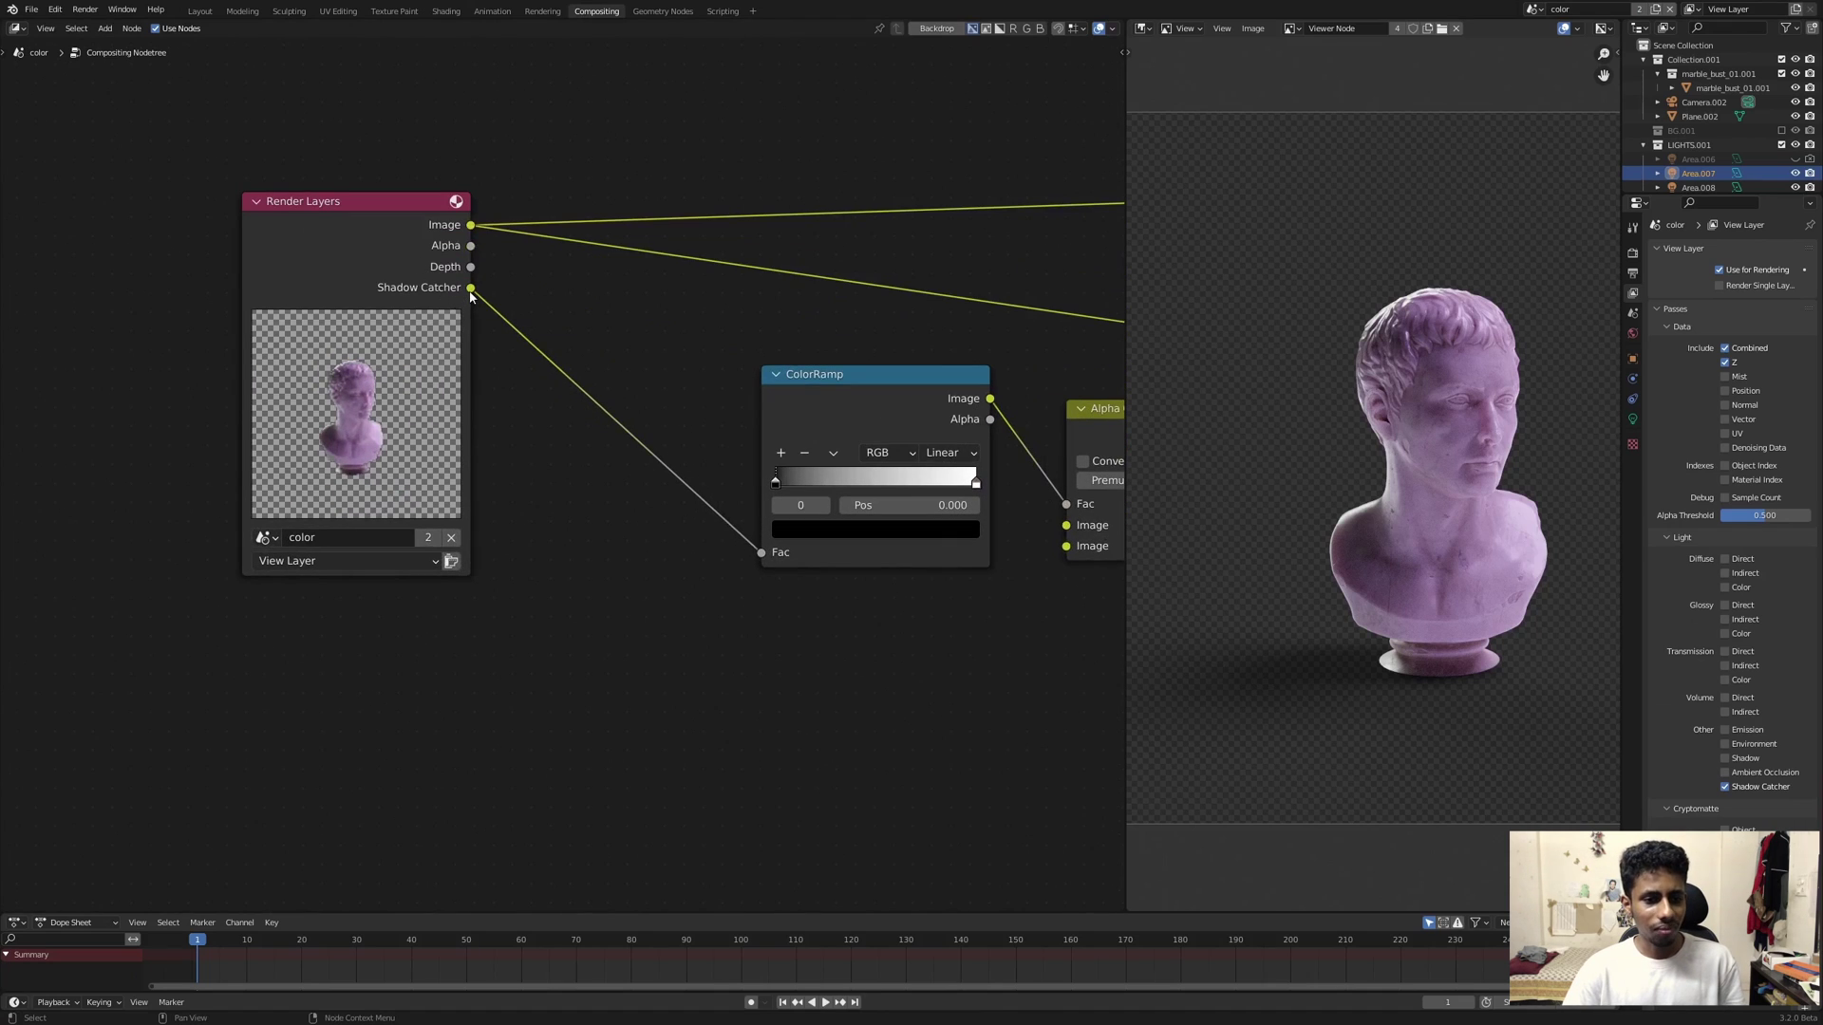
Step: Preview the Shadow Catcher pass, move the ColorRamp, Alpha Over and Invert nodes closer together, and view the Invert output
left_click(472, 295, "ctrl+shift")
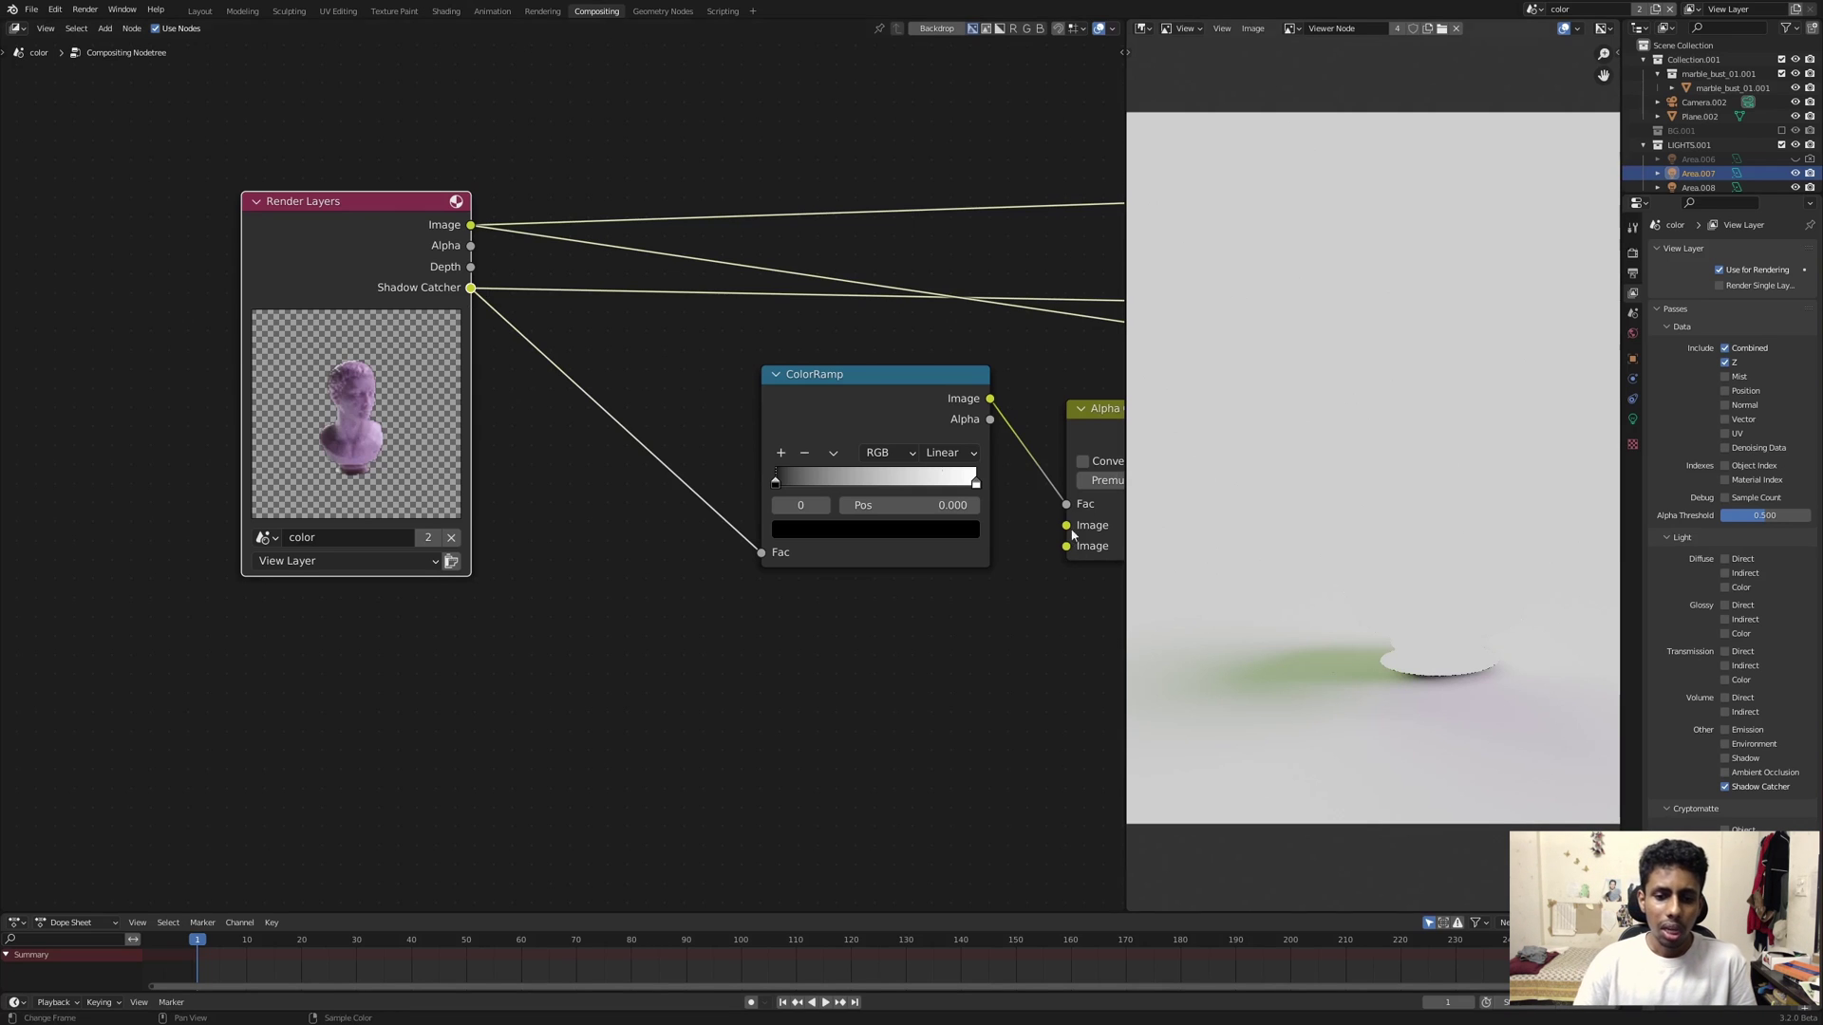
left_click_drag(819, 405, 703, 415)
middle_click_drag(862, 384, 567, 377)
left_click_drag(837, 427, 691, 424)
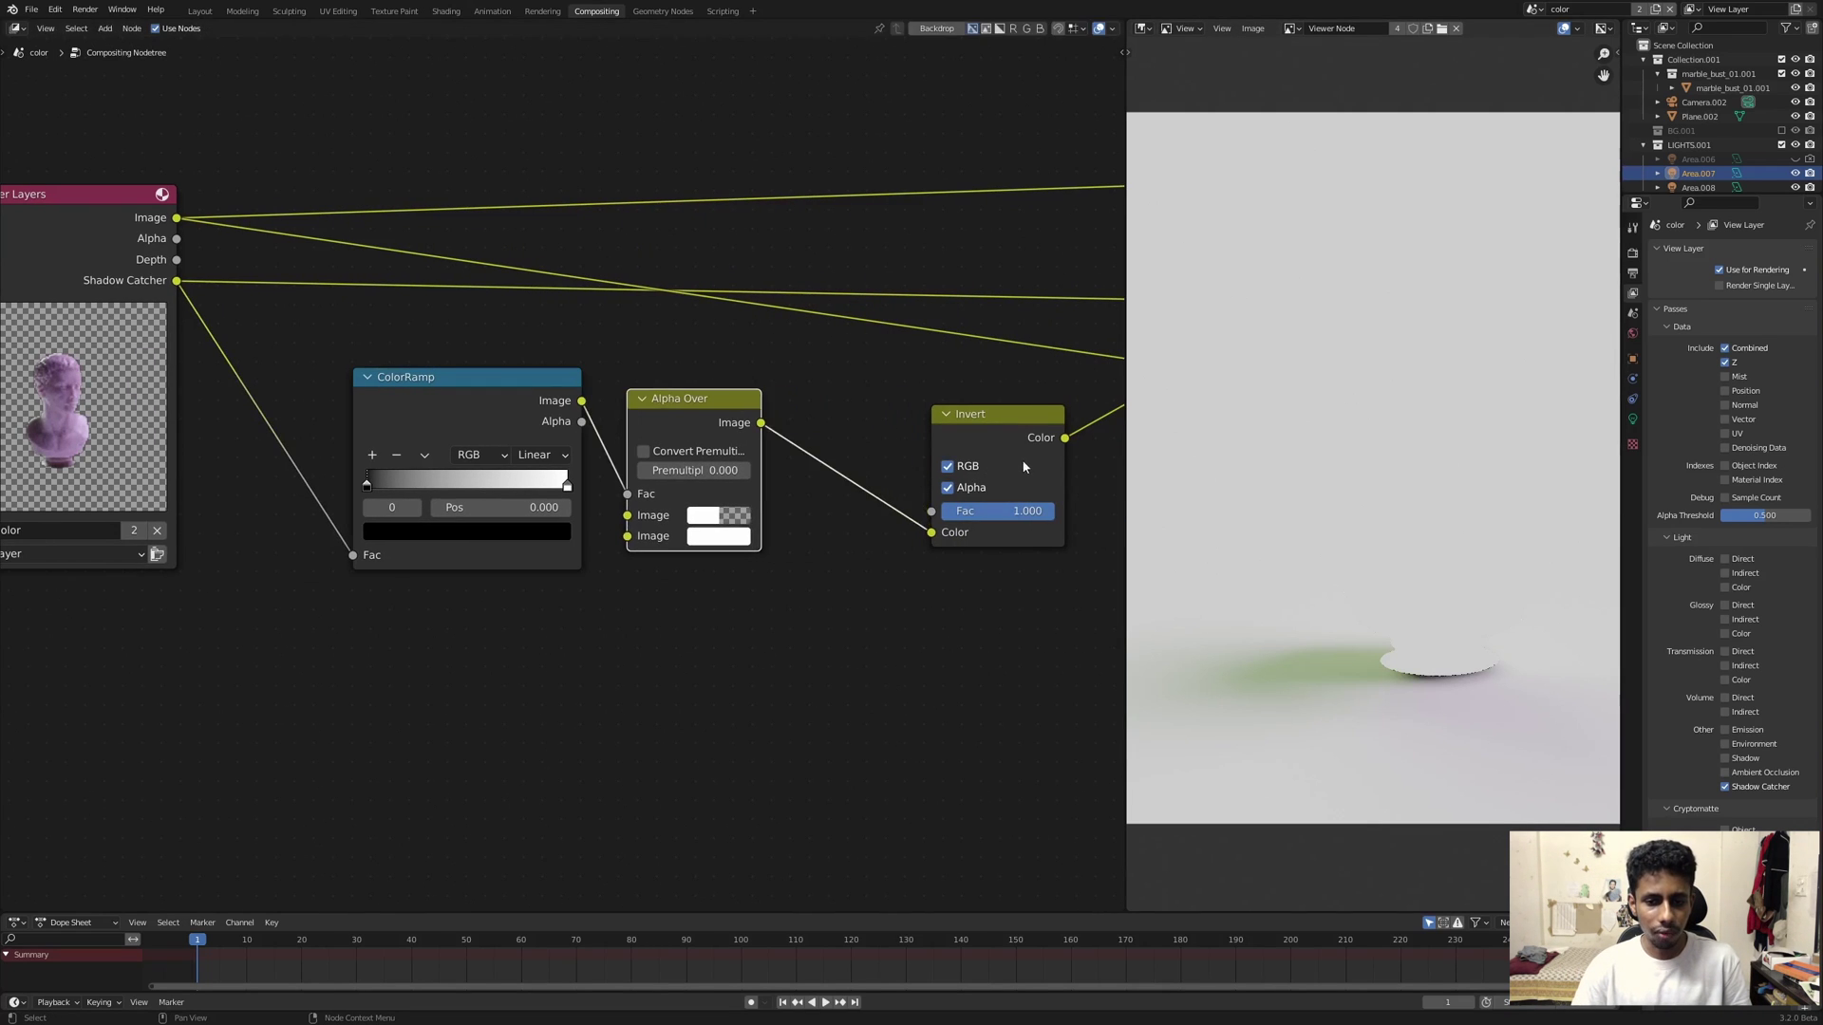
left_click_drag(1009, 422, 877, 421)
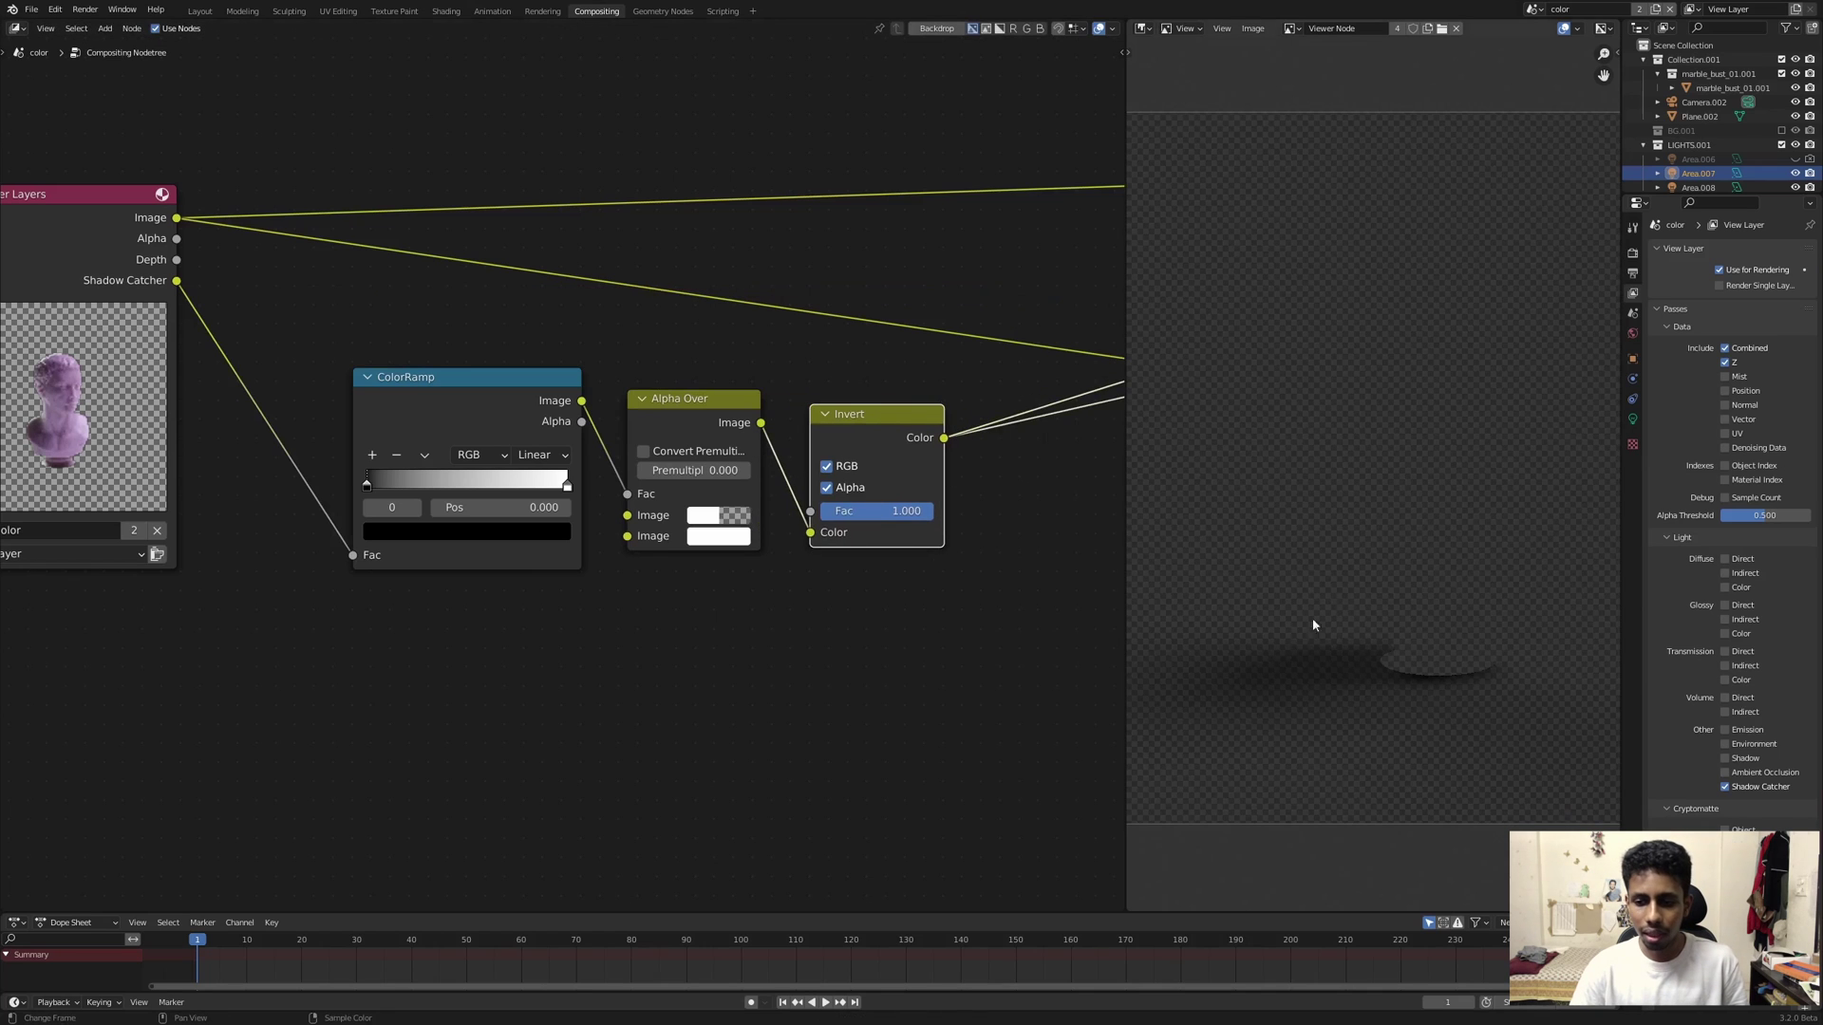
Step: View the final Alpha Over output and move that node closer to Invert
middle_click_drag(1121, 353, 891, 310)
left_click(1033, 213, "ctrl+shift")
left_click_drag(1033, 212, 862, 247)
middle_click_drag(1345, 671, 1367, 646)
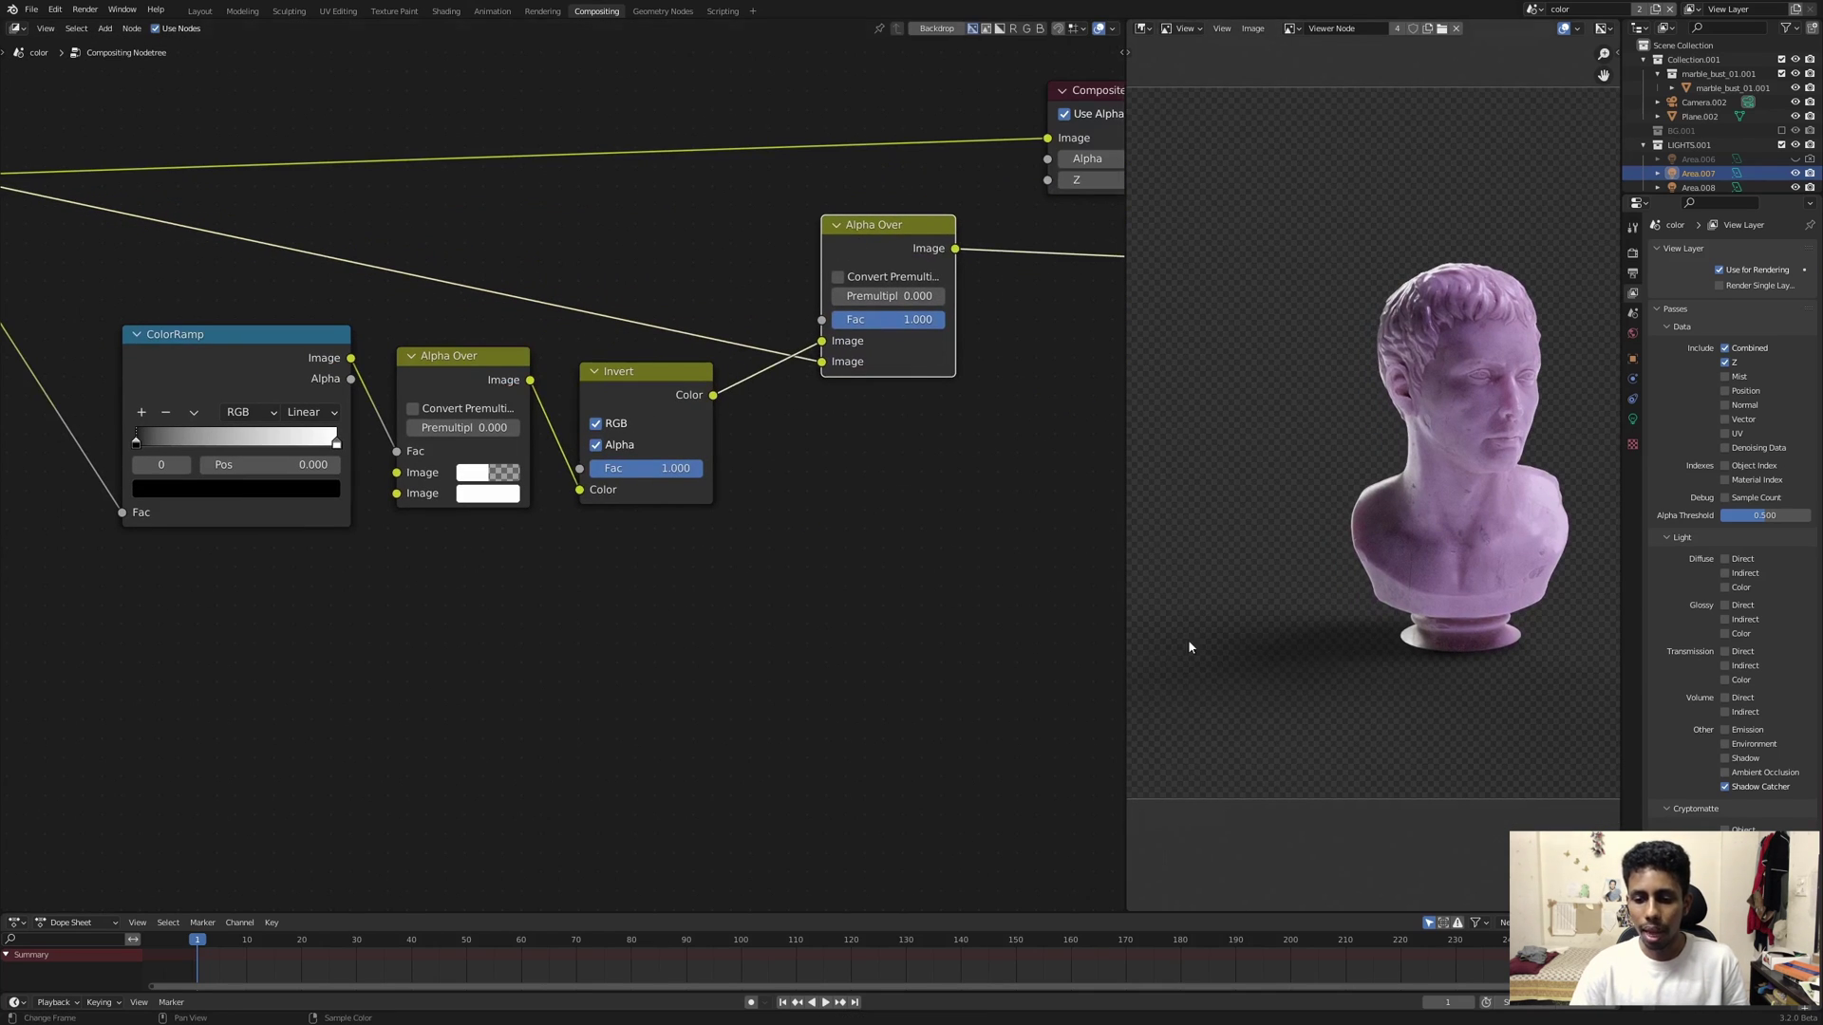
Step: Tint the first Image colour of the Alpha Over after the ColorRamp, with saturation 0.025 and hue 0.844
scroll(855, 558, "left", 5, "ctrl")
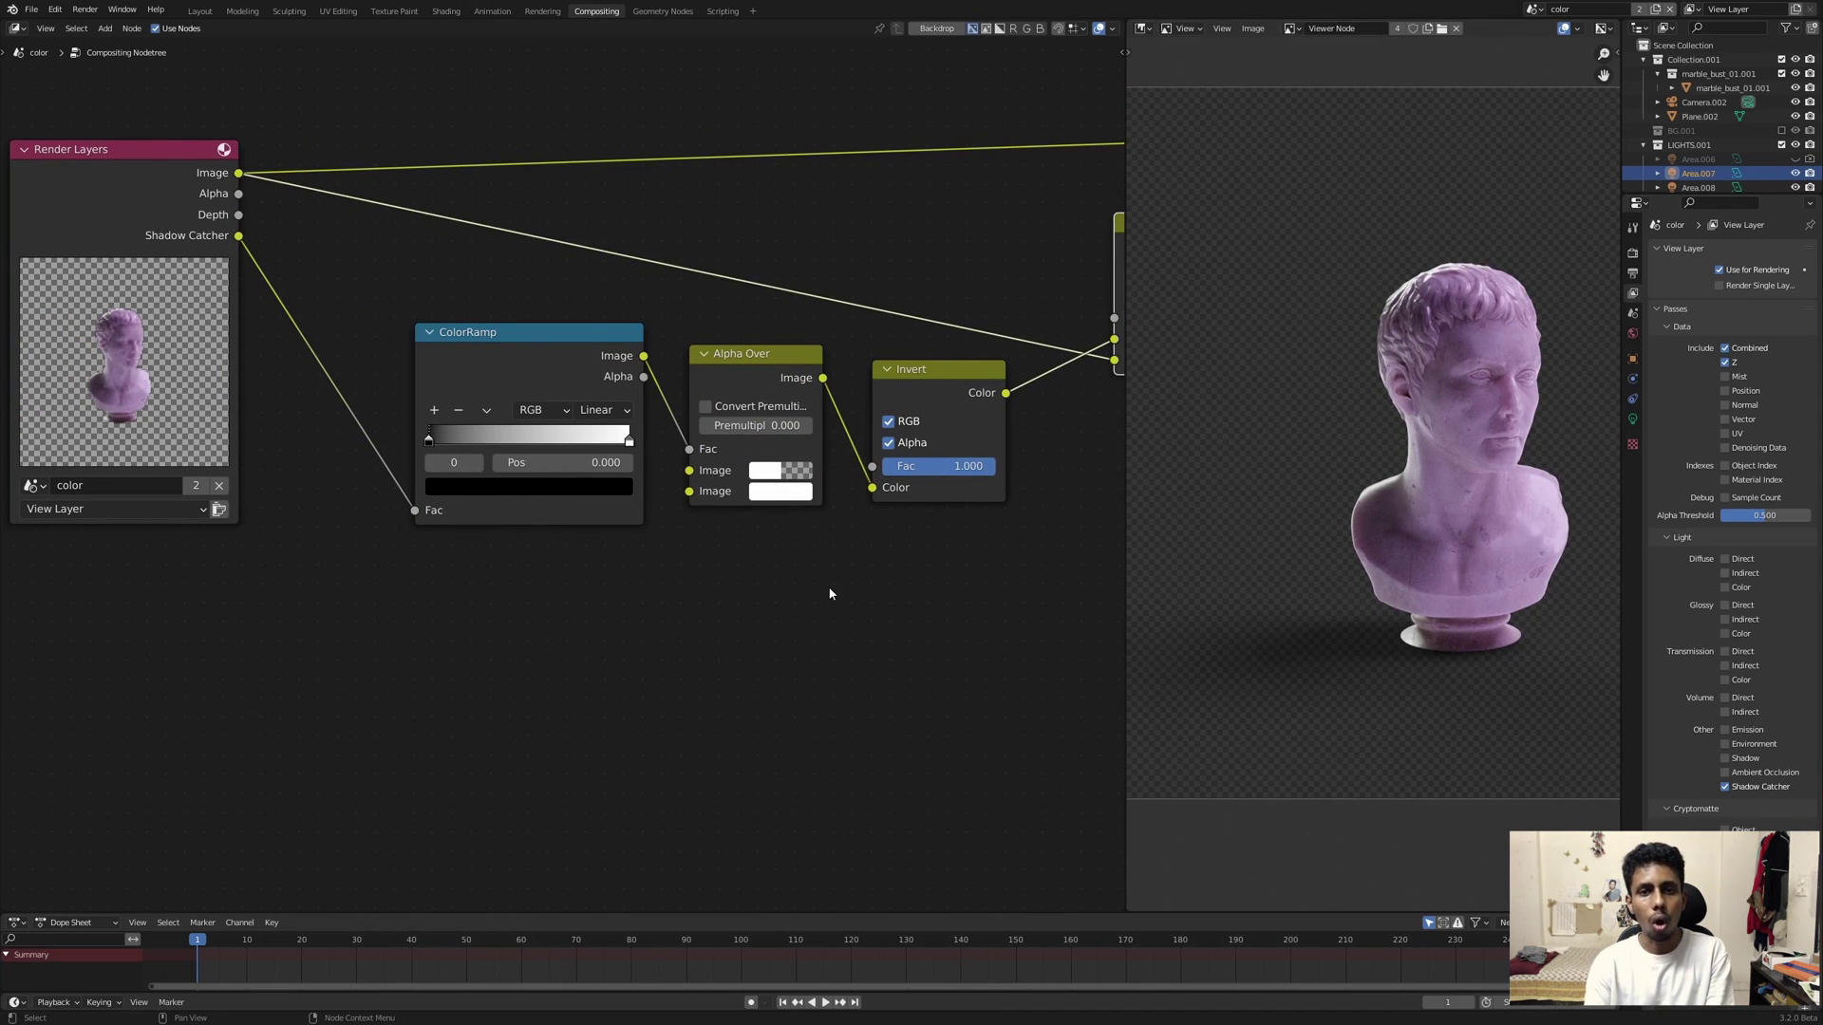
scroll(812, 446, "up", 3)
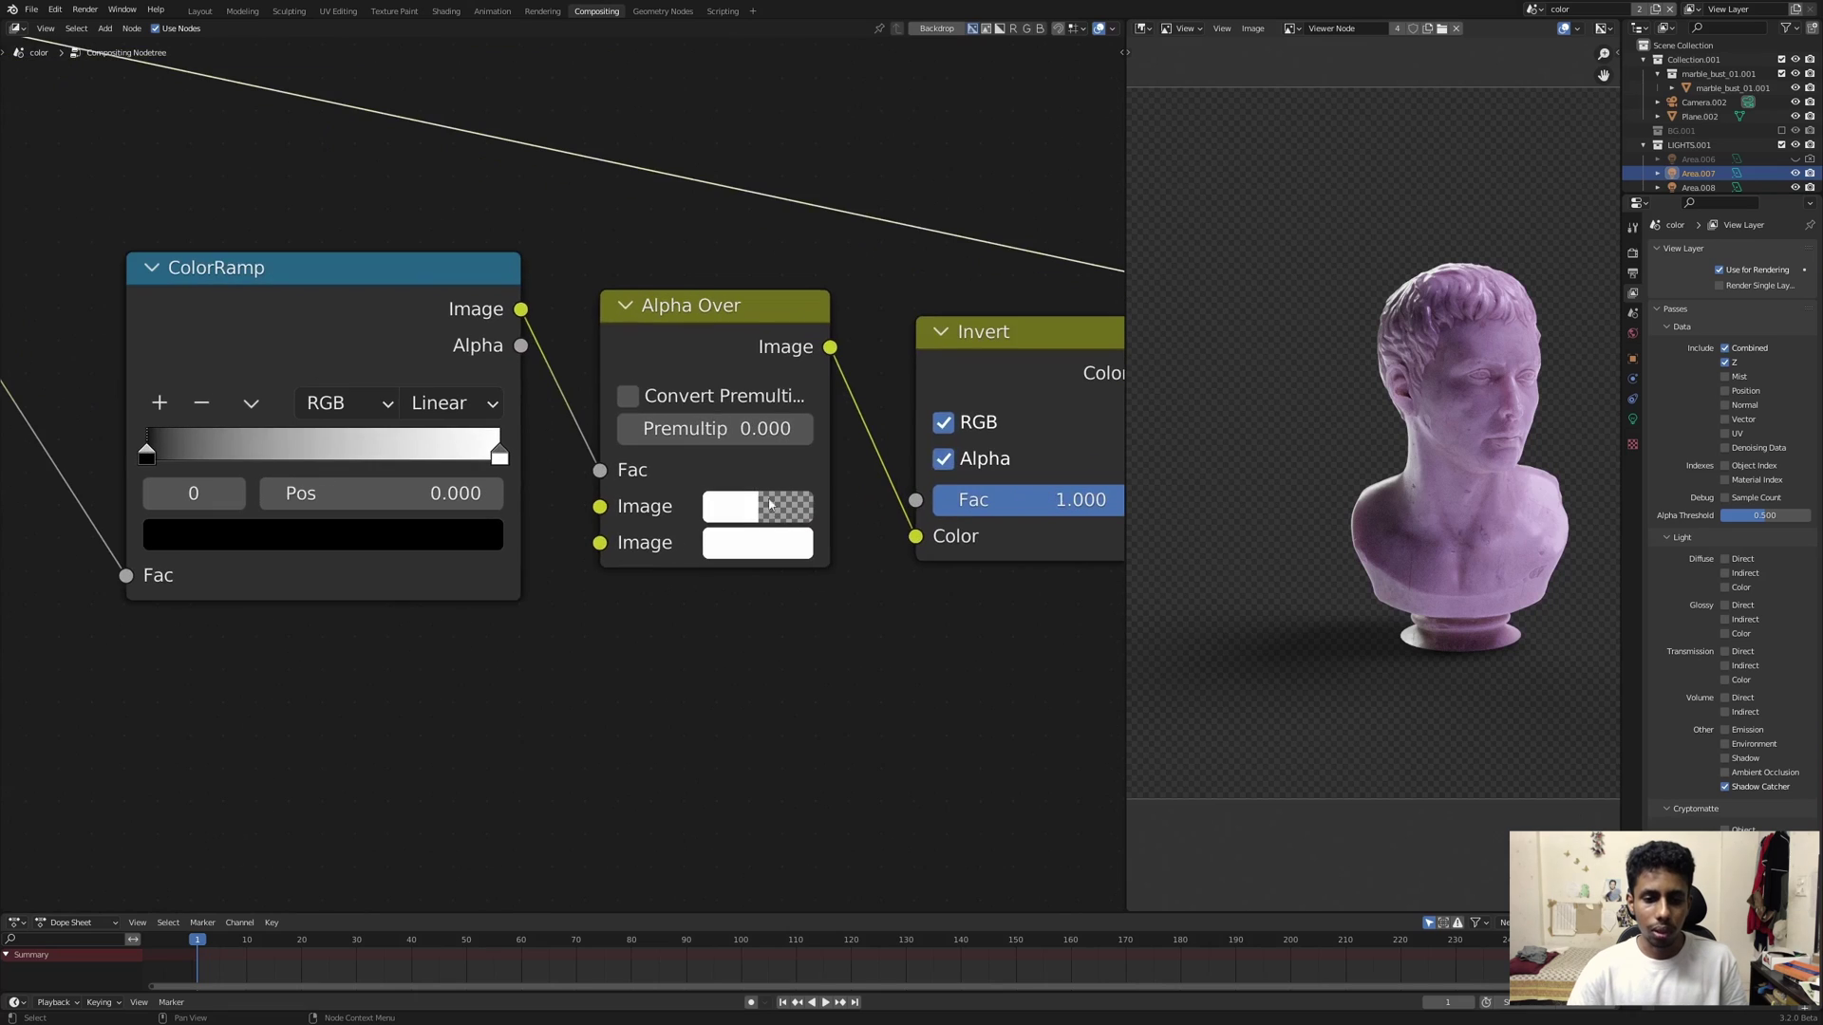
left_click(757, 472)
left_click(731, 508)
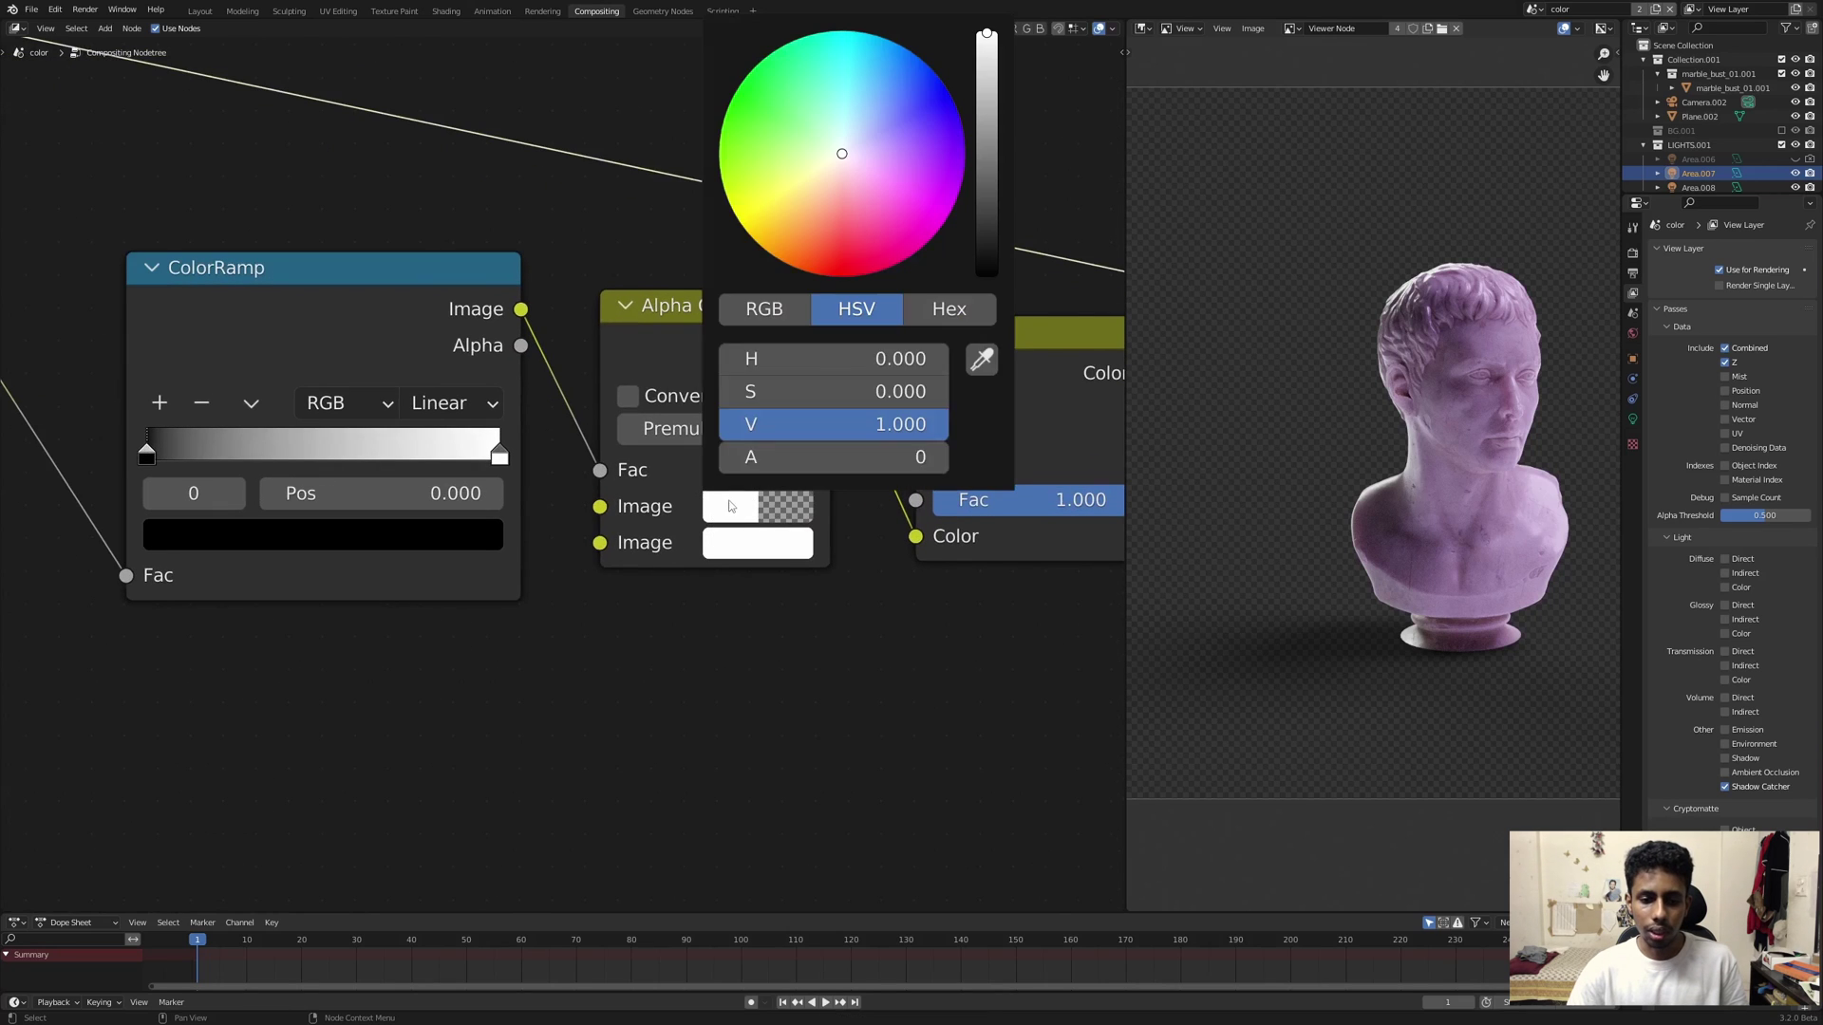
mouse_move(879, 456)
left_mouse_down()
mouse_move(1108, 456)
mouse_move(878, 455)
left_mouse_up()
left_click(726, 510)
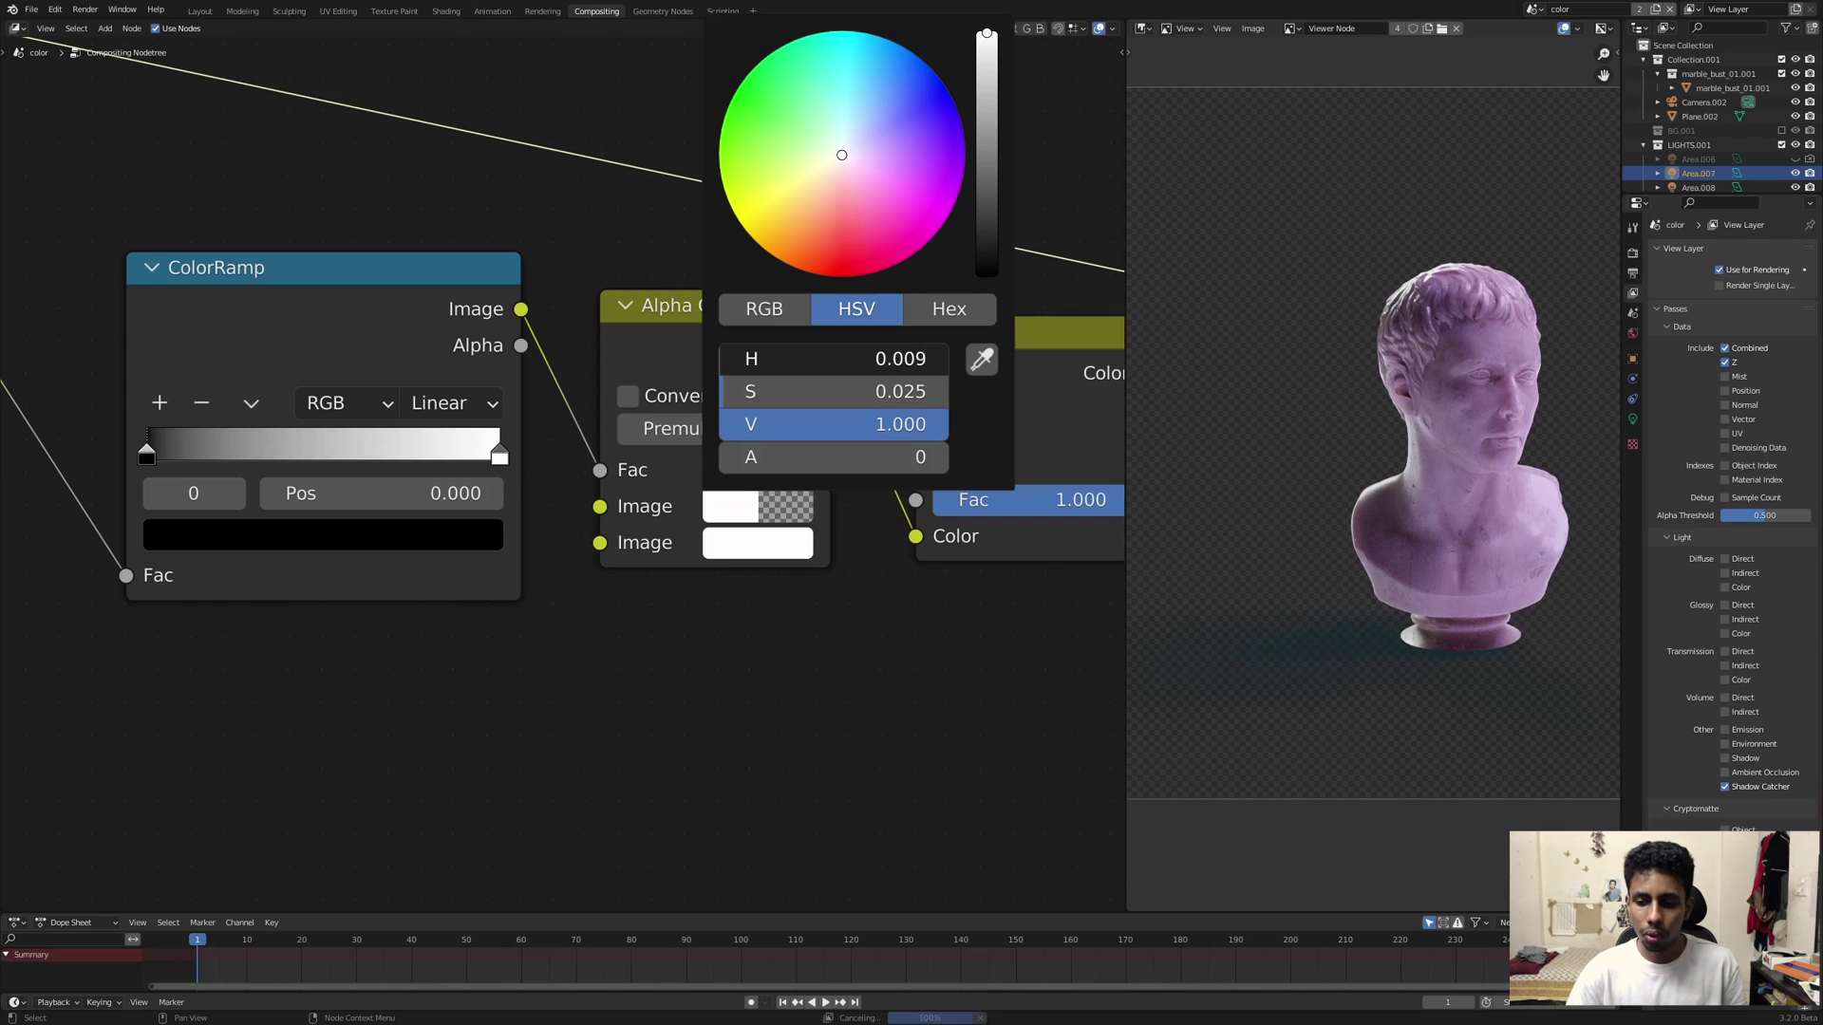
left_click_drag(741, 359, 882, 358)
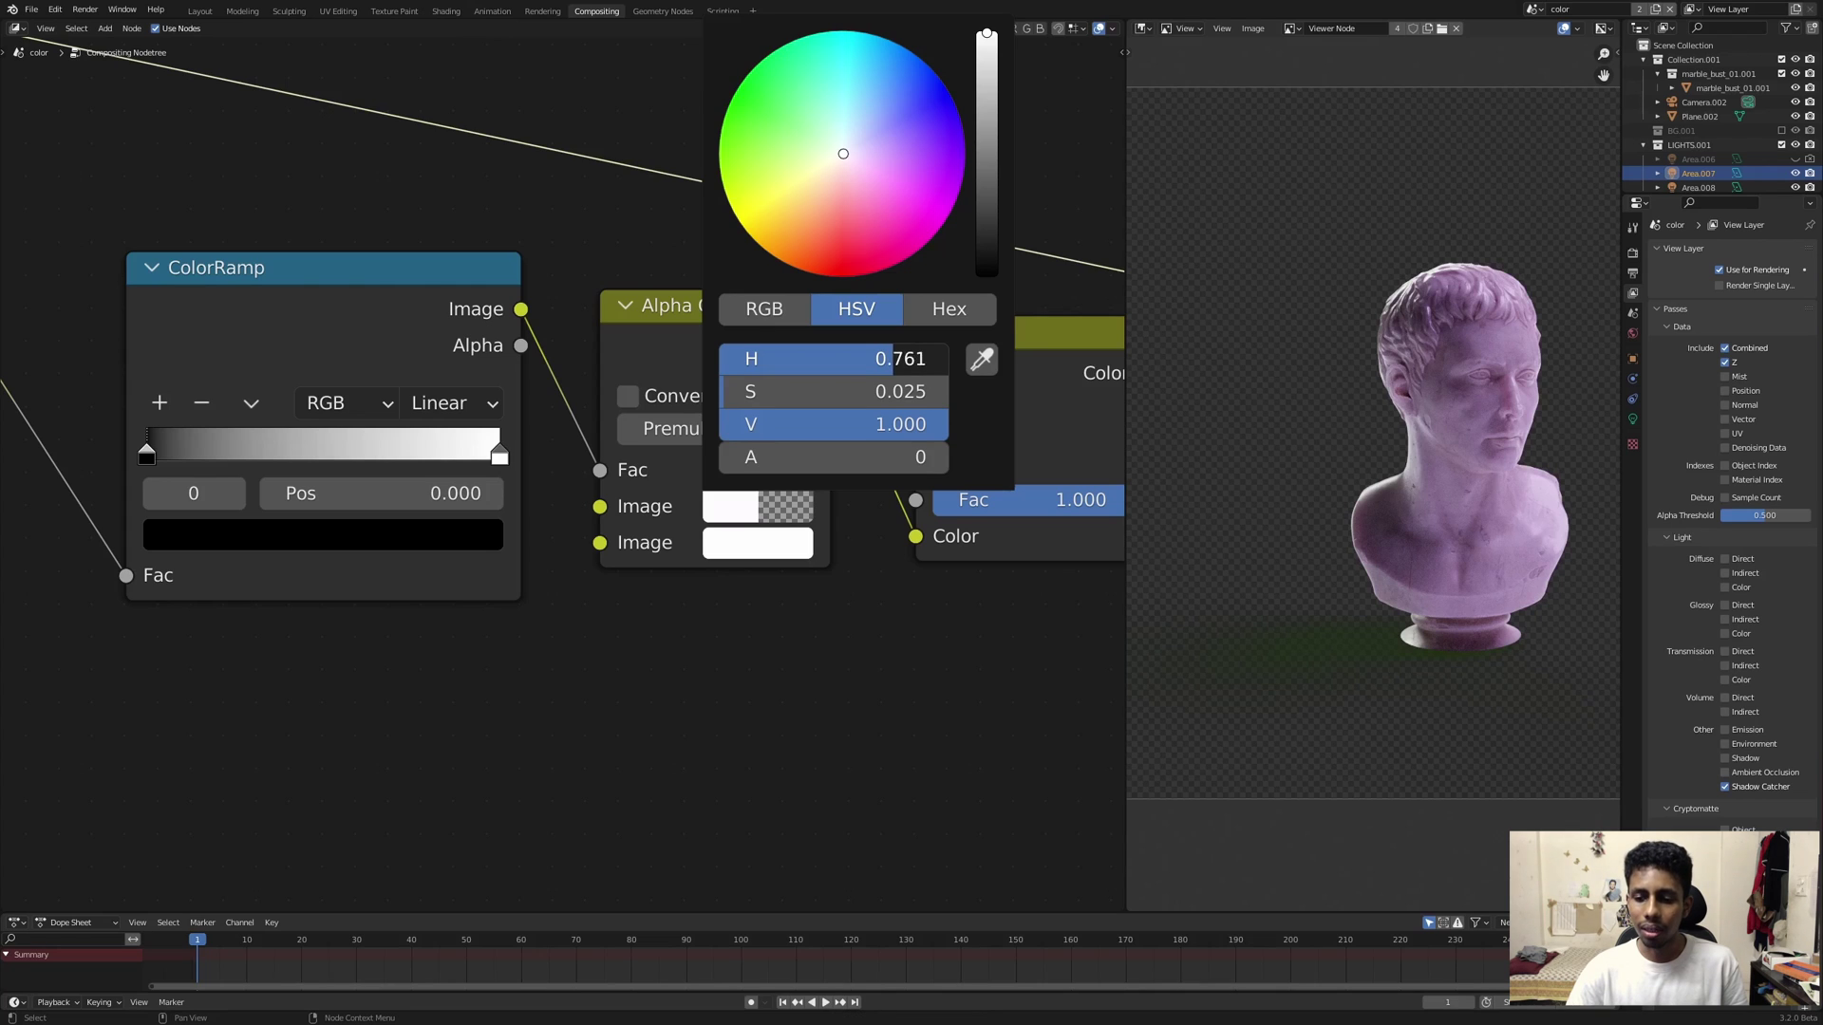
left_click_drag(902, 358, 887, 358)
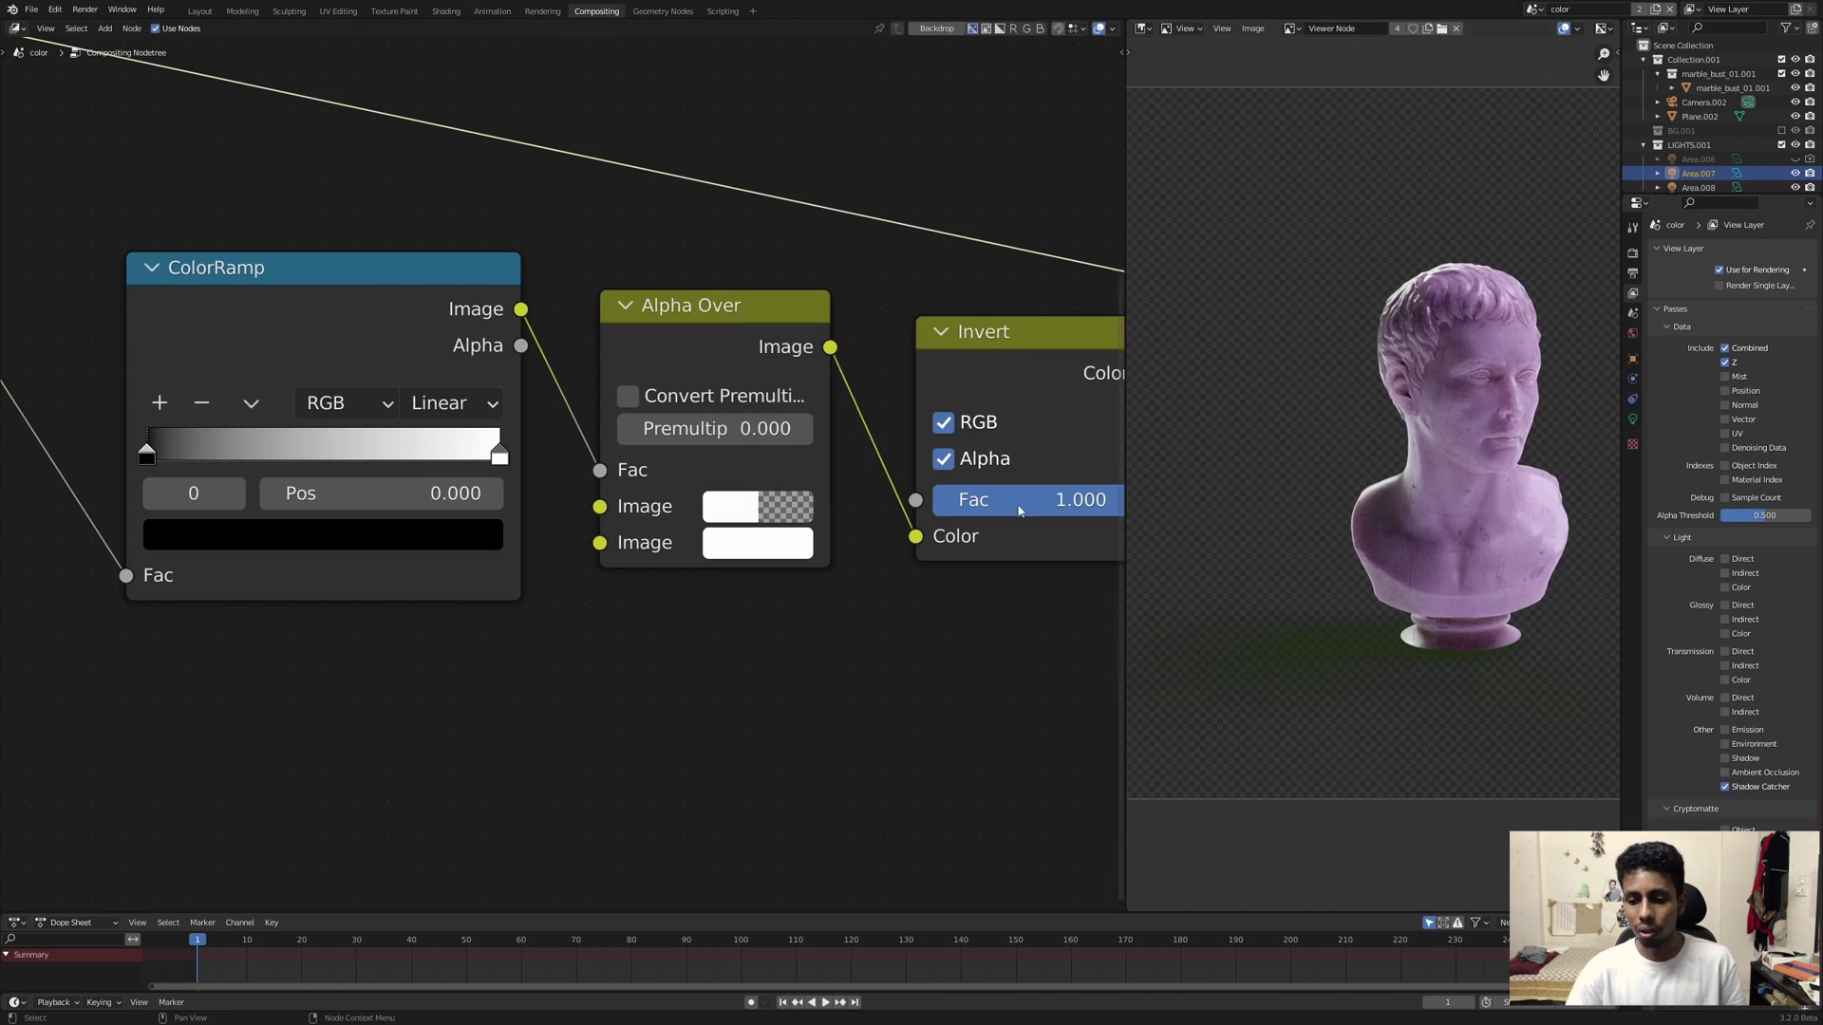
left_click(723, 505)
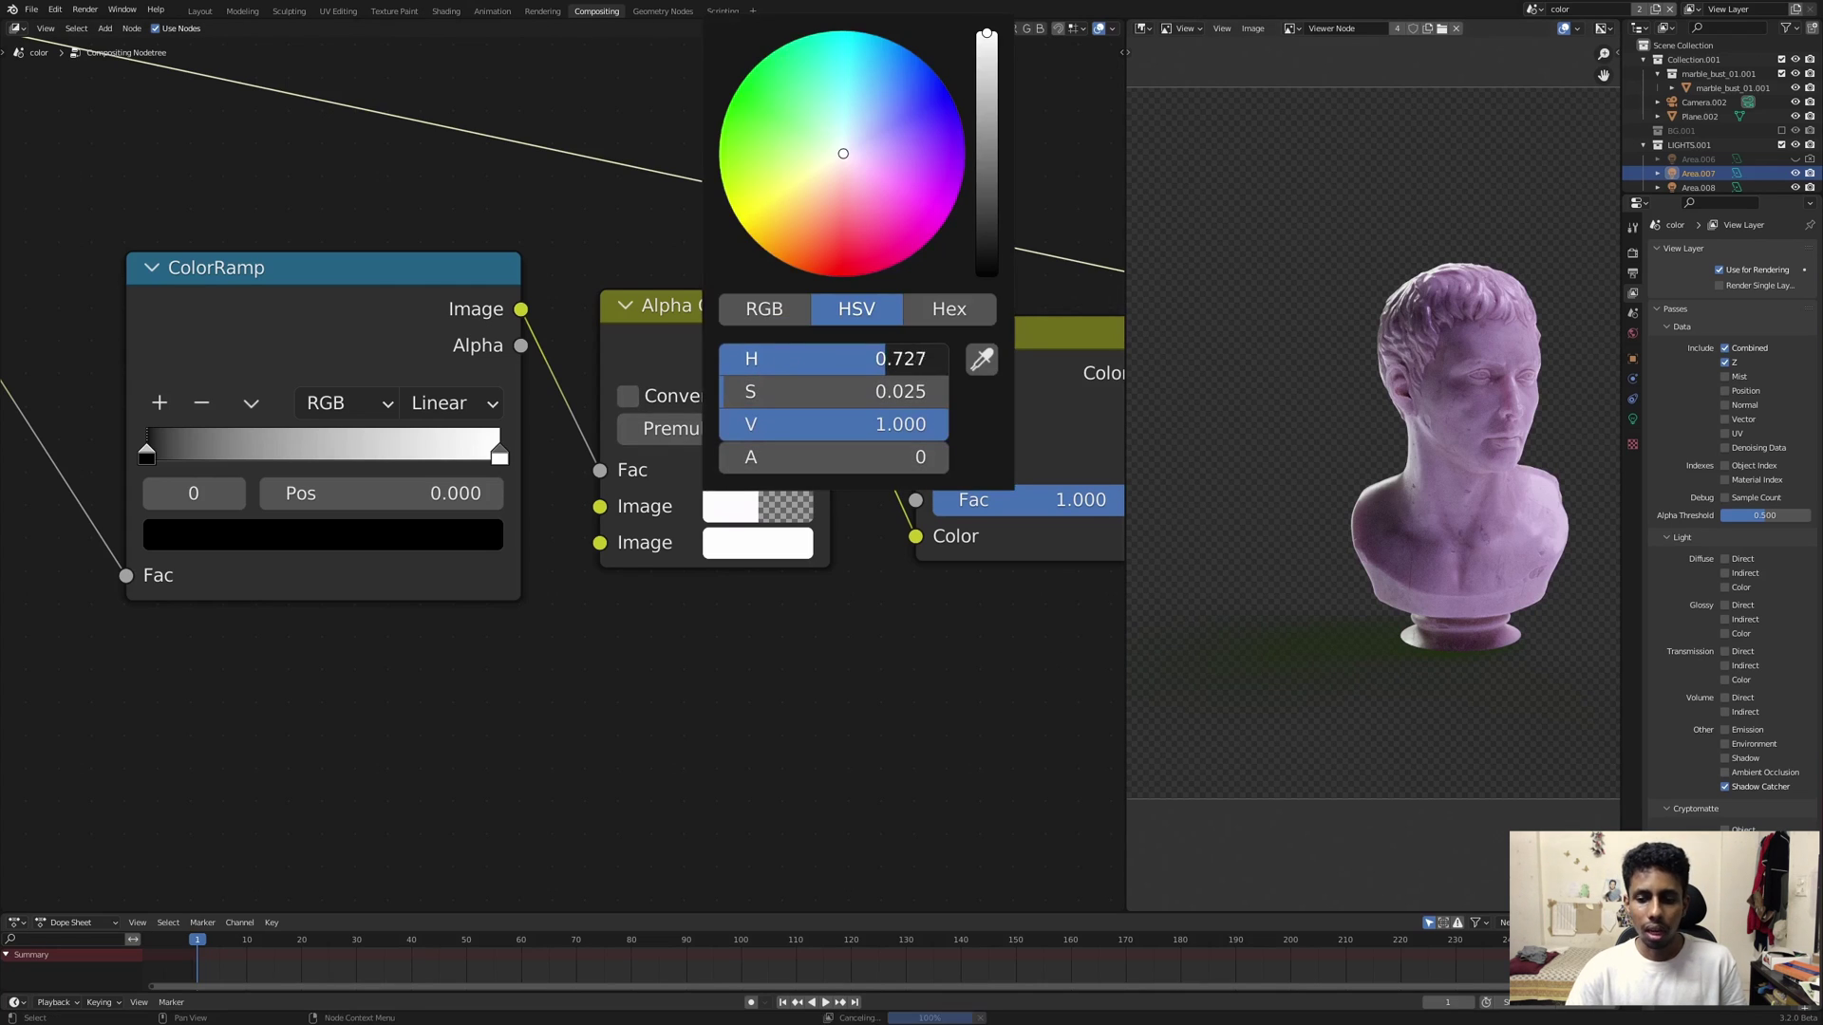
left_click_drag(885, 358, 922, 358)
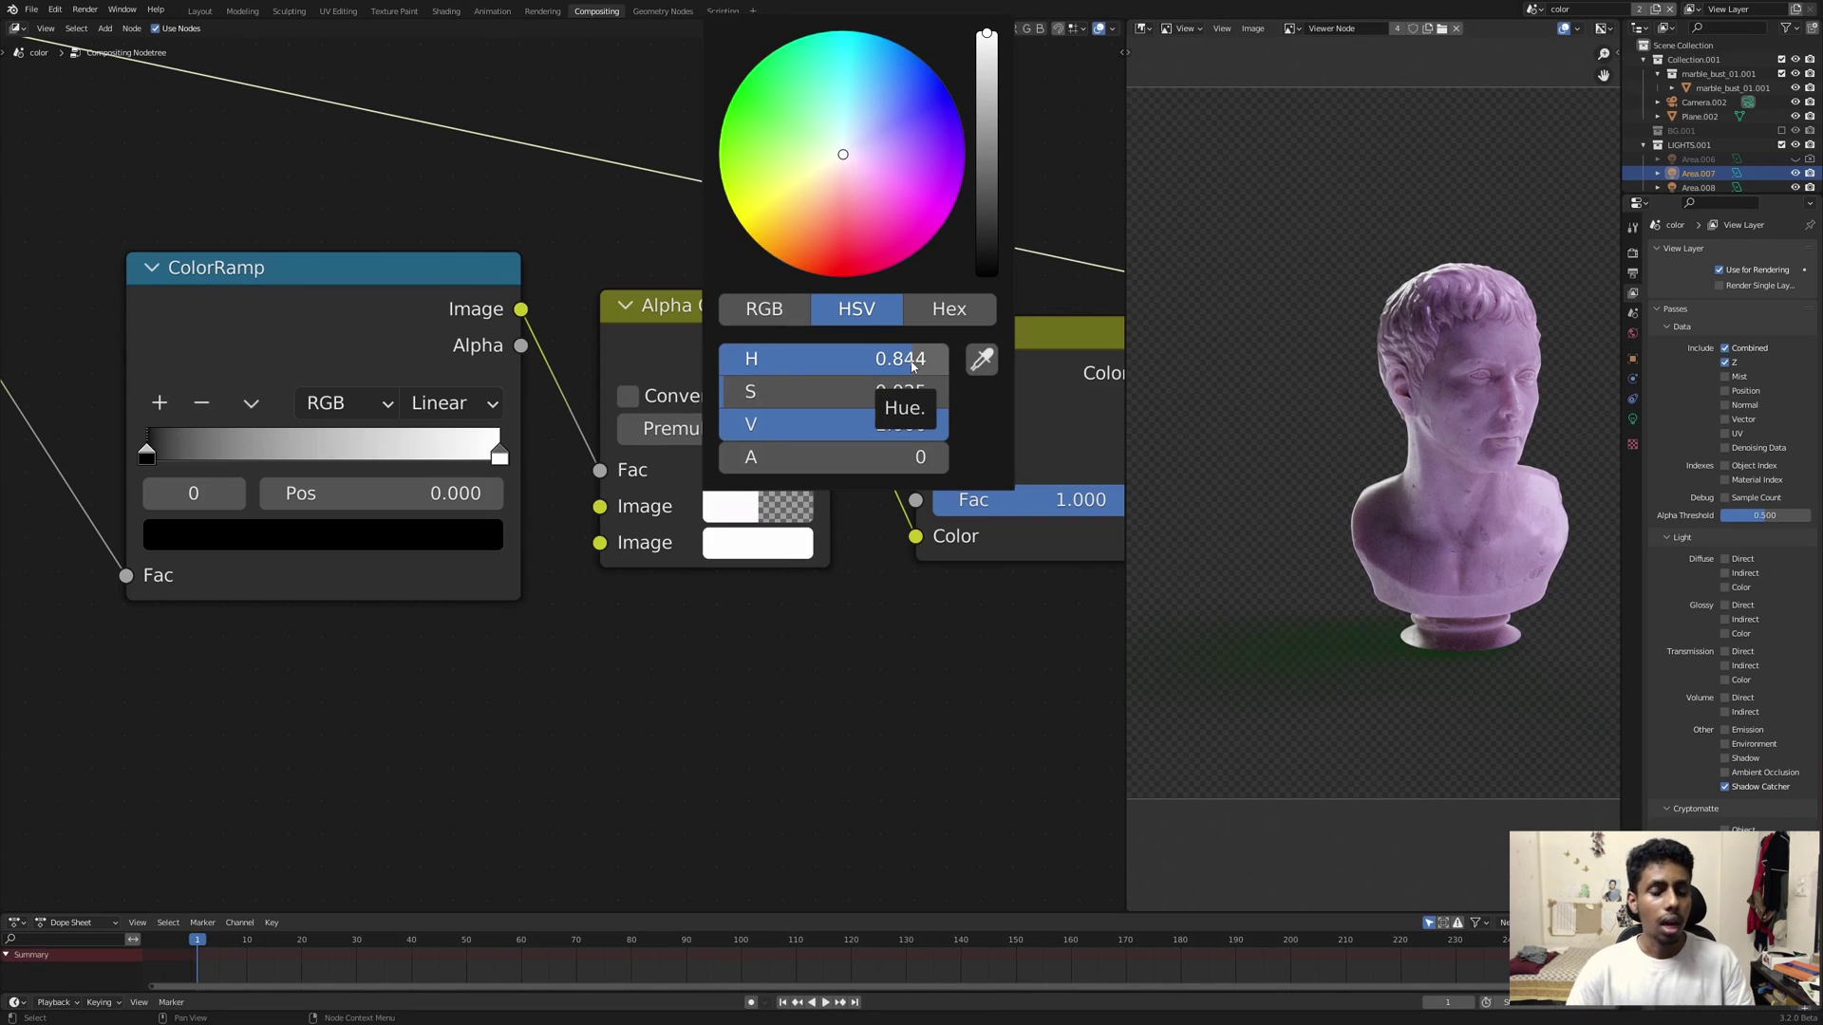
Step: Strengthen the Alpha Over tint to a light pink with hue about 0.897 and saturation about 0.235
left_click_drag(778, 395, 790, 359)
left_click(752, 506)
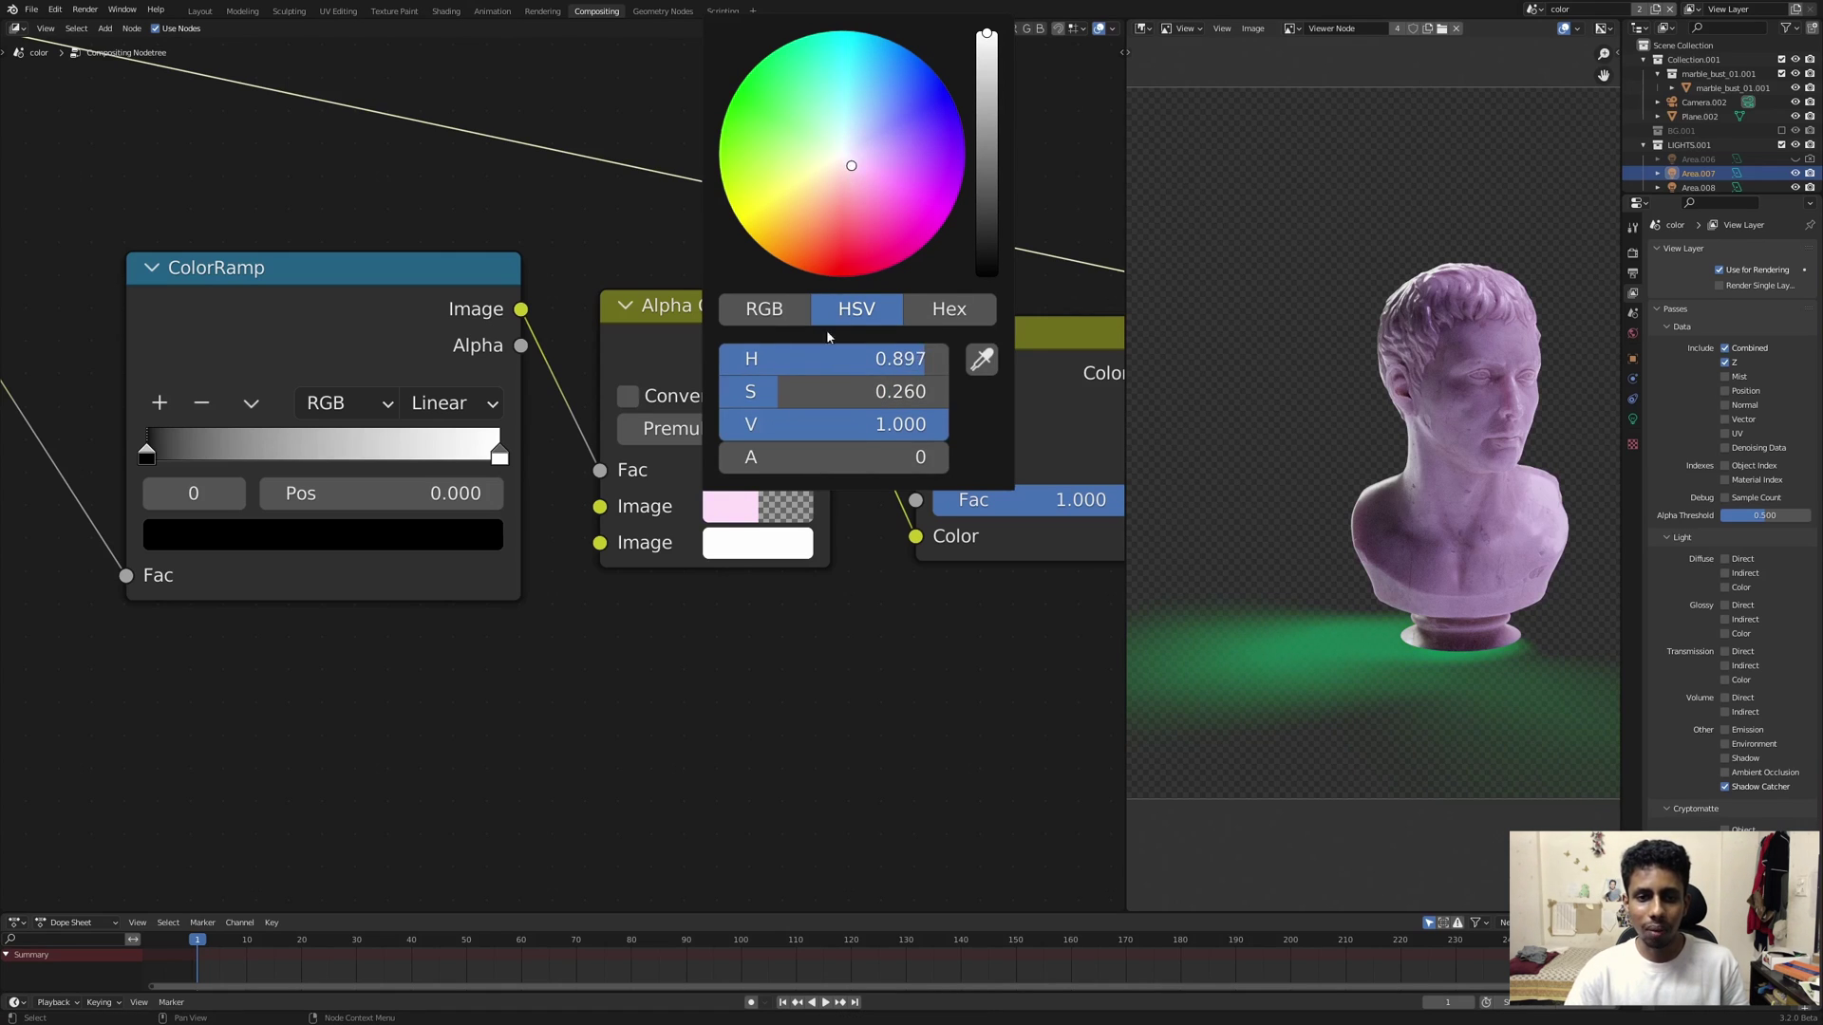
left_click_drag(784, 395, 776, 395)
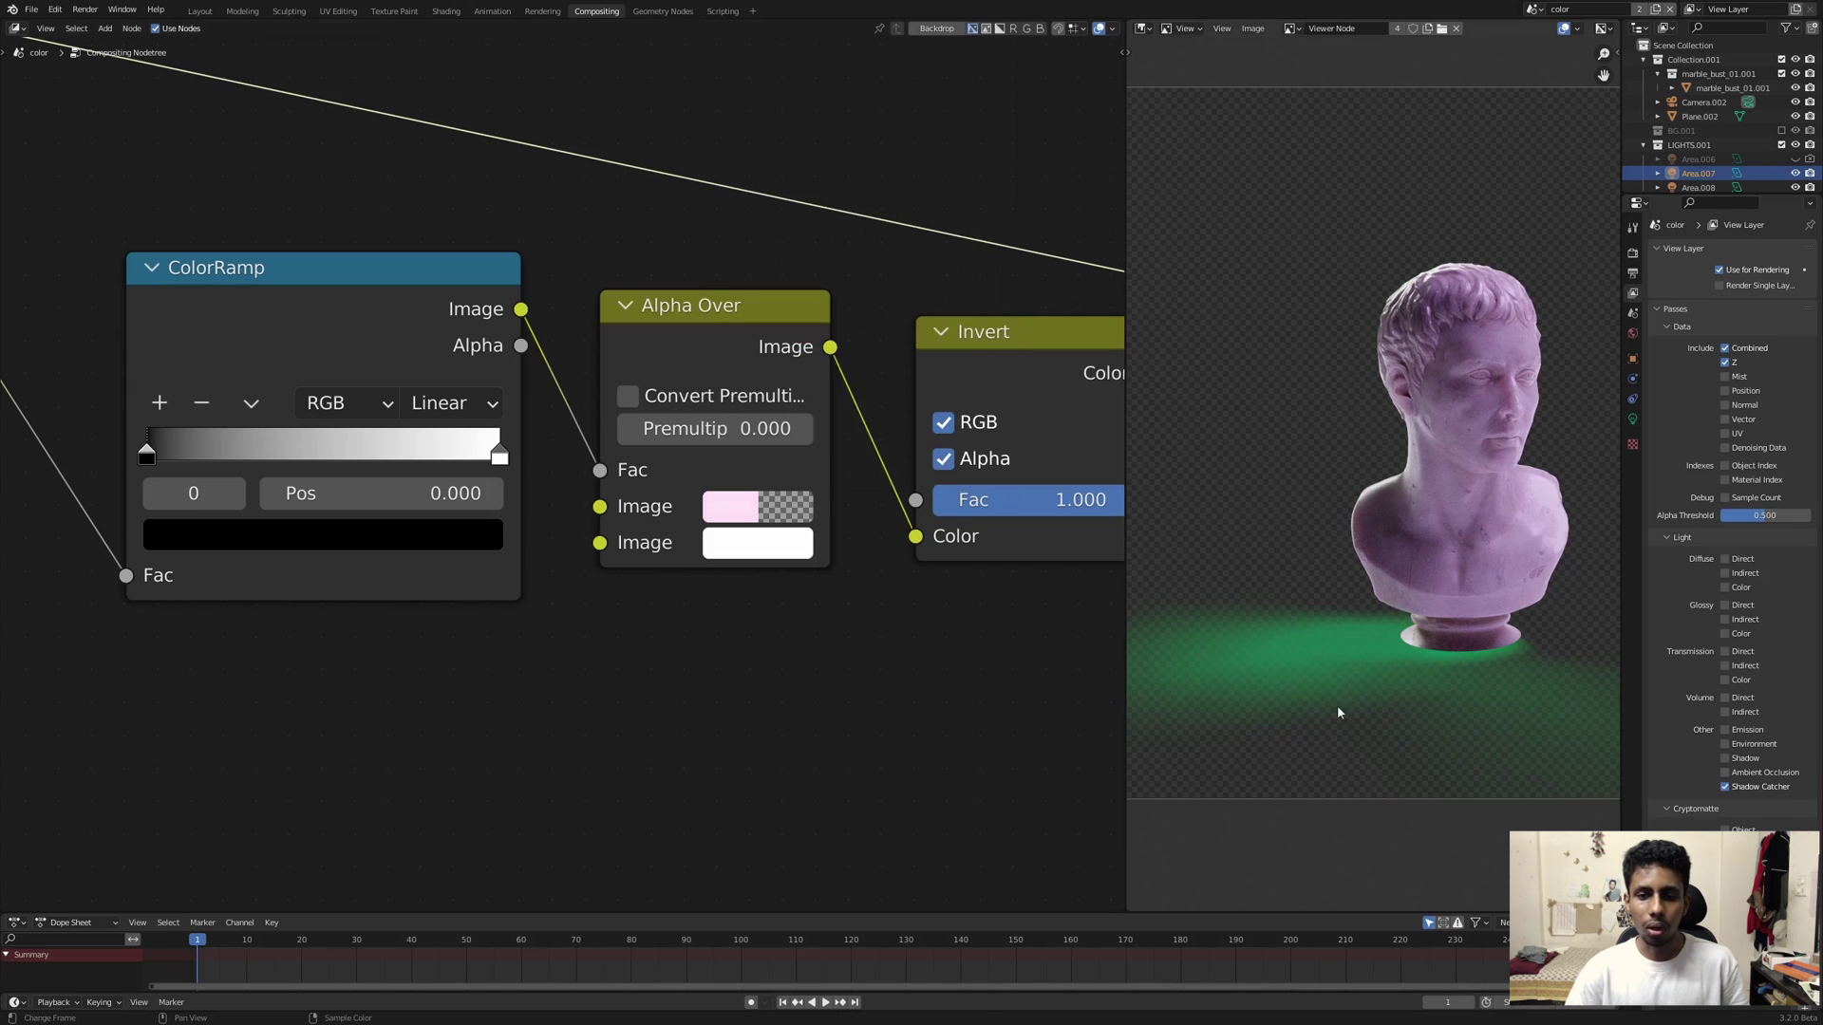
Step: Compare the Shadow Catcher pass, tinted Alpha Over, Invert and final Alpha Over outputs by previewing each in turn
scroll(664, 475, "down", 2)
middle_click_drag(665, 475, 1019, 475)
left_click(284, 160, "ctrl+shift")
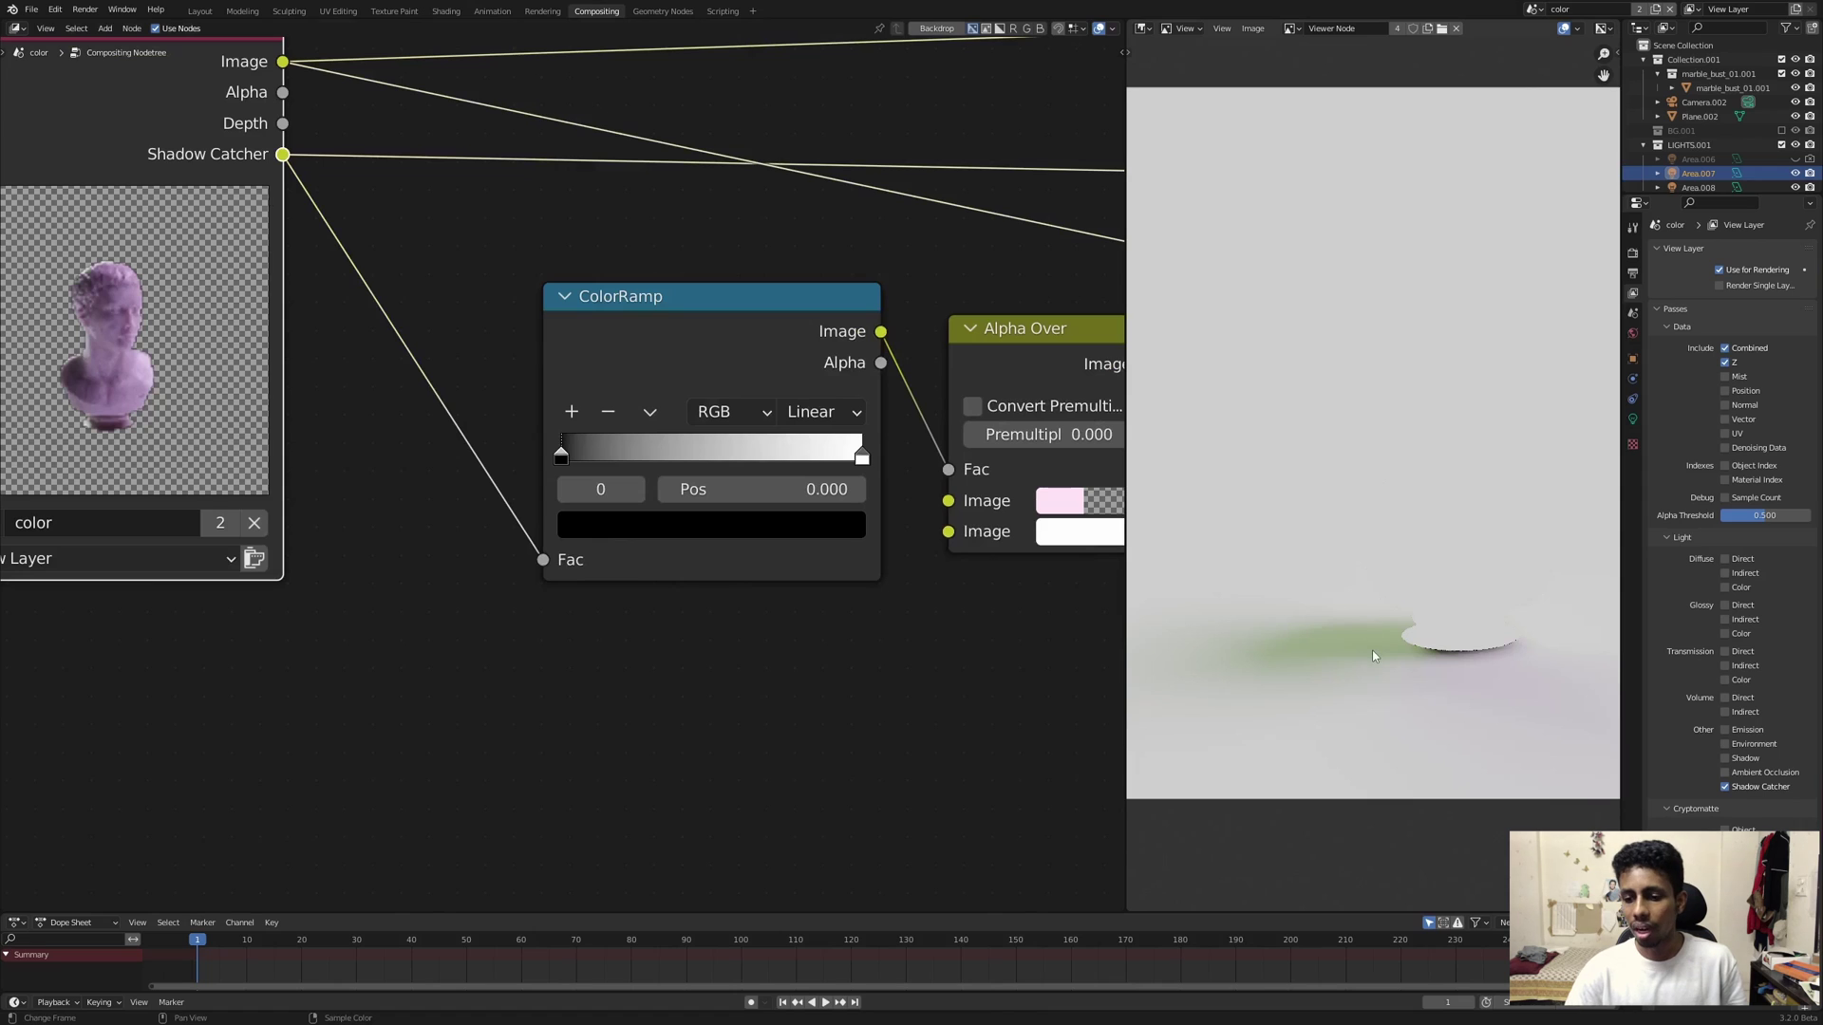
middle_click_drag(1049, 356, 816, 368)
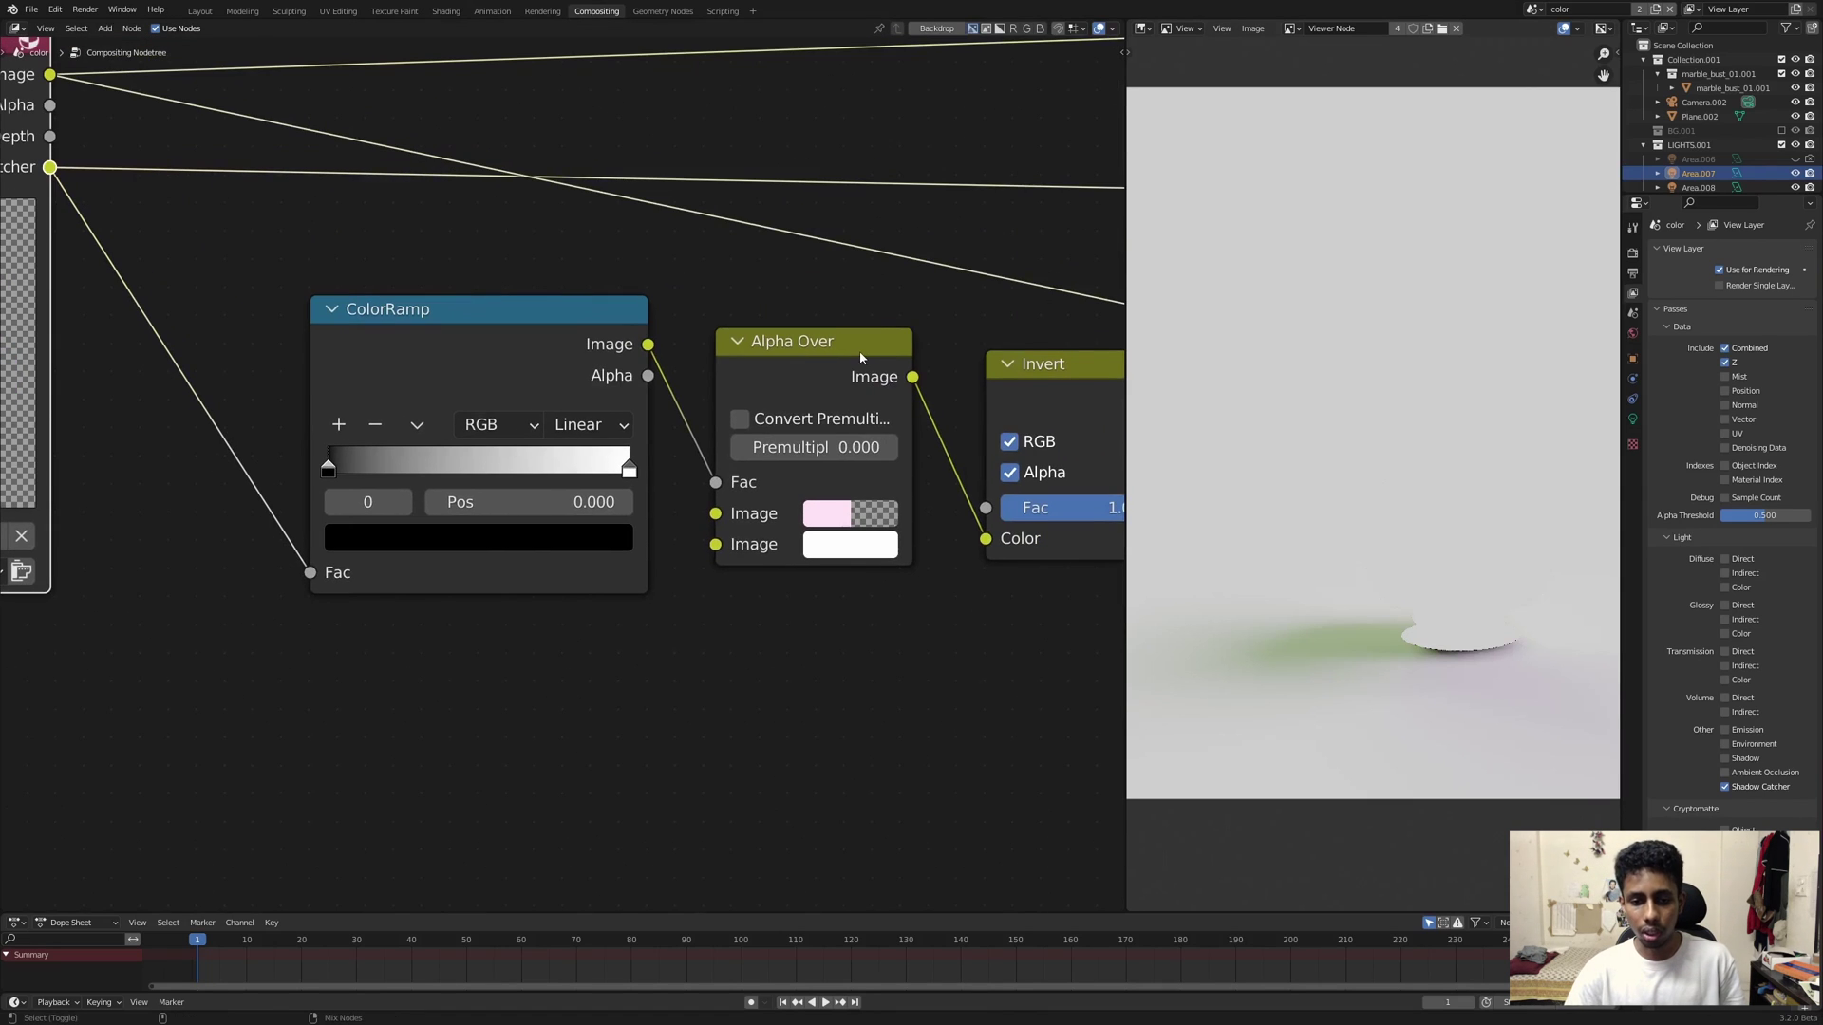
left_click(861, 357, "ctrl+shift")
left_click(1062, 374, "ctrl+shift")
middle_click_drag(1042, 334, 737, 350)
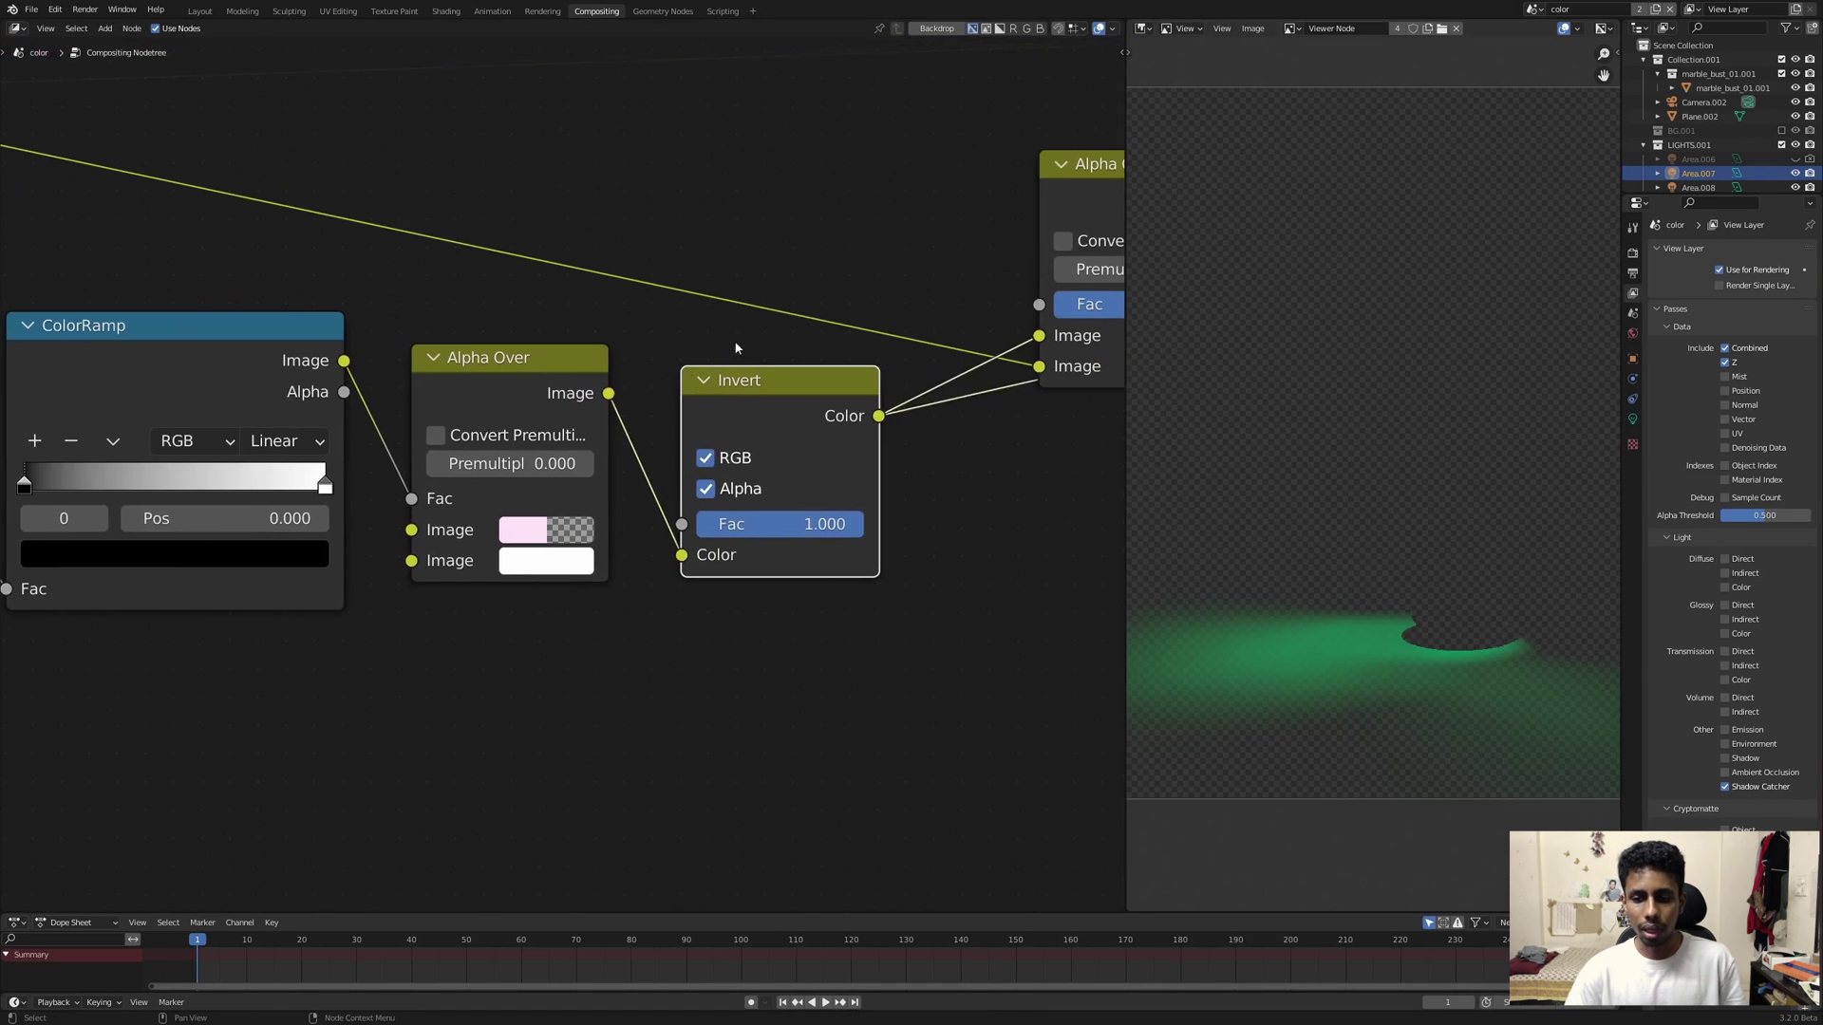
left_click(1115, 175, "ctrl+shift")
Step: Soften the first Image colour of the tinting Alpha Over to hue 0.908 and saturation about 0.029
left_click(520, 530)
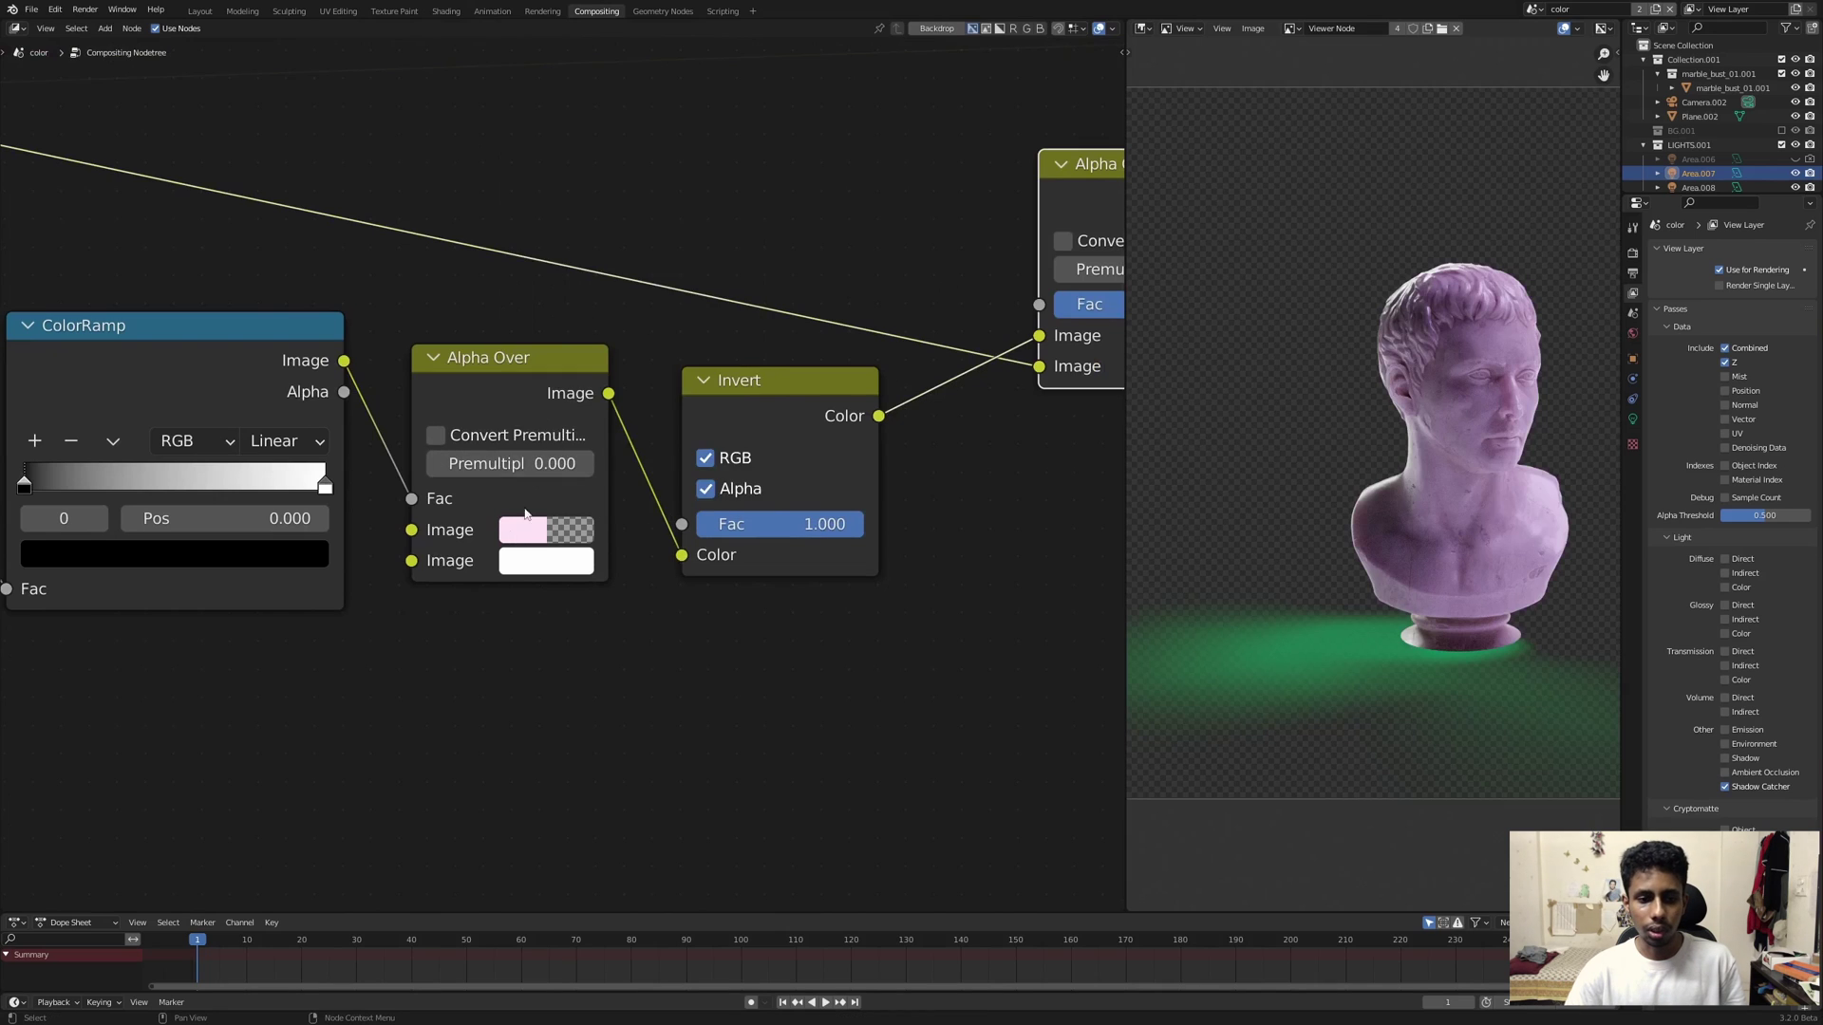
left_click(515, 529)
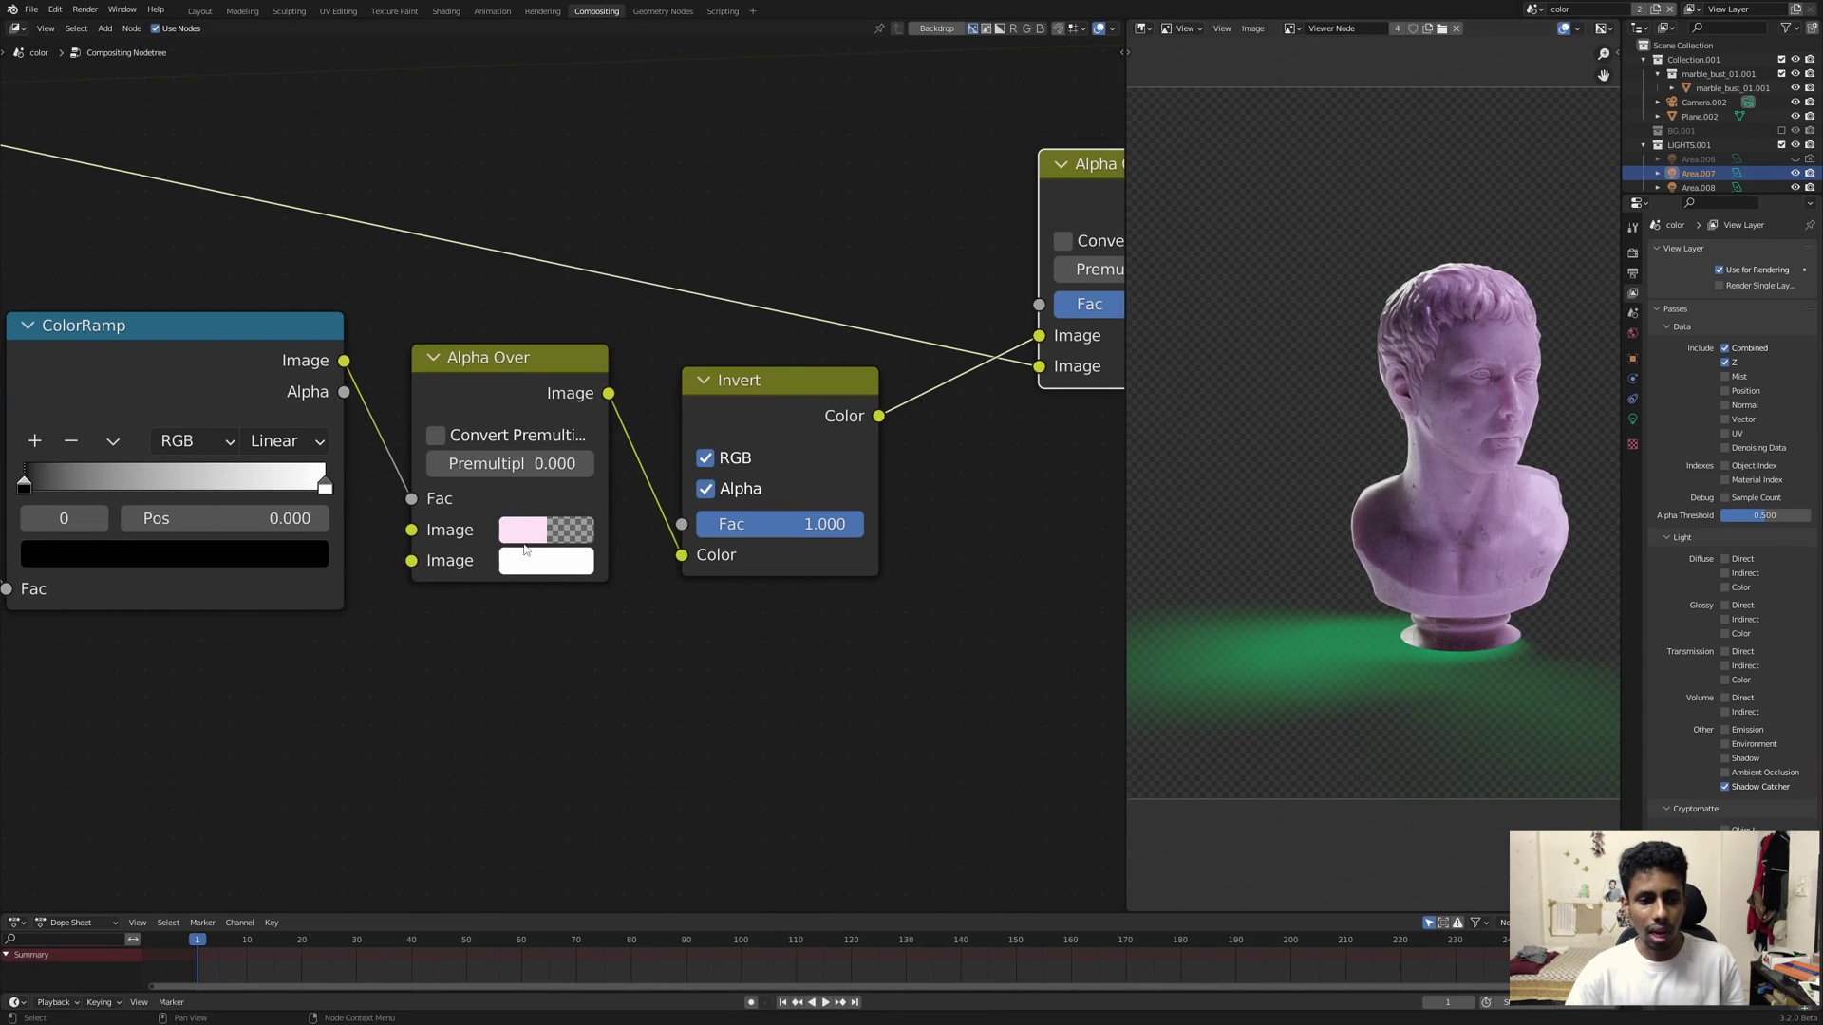
left_click(525, 525)
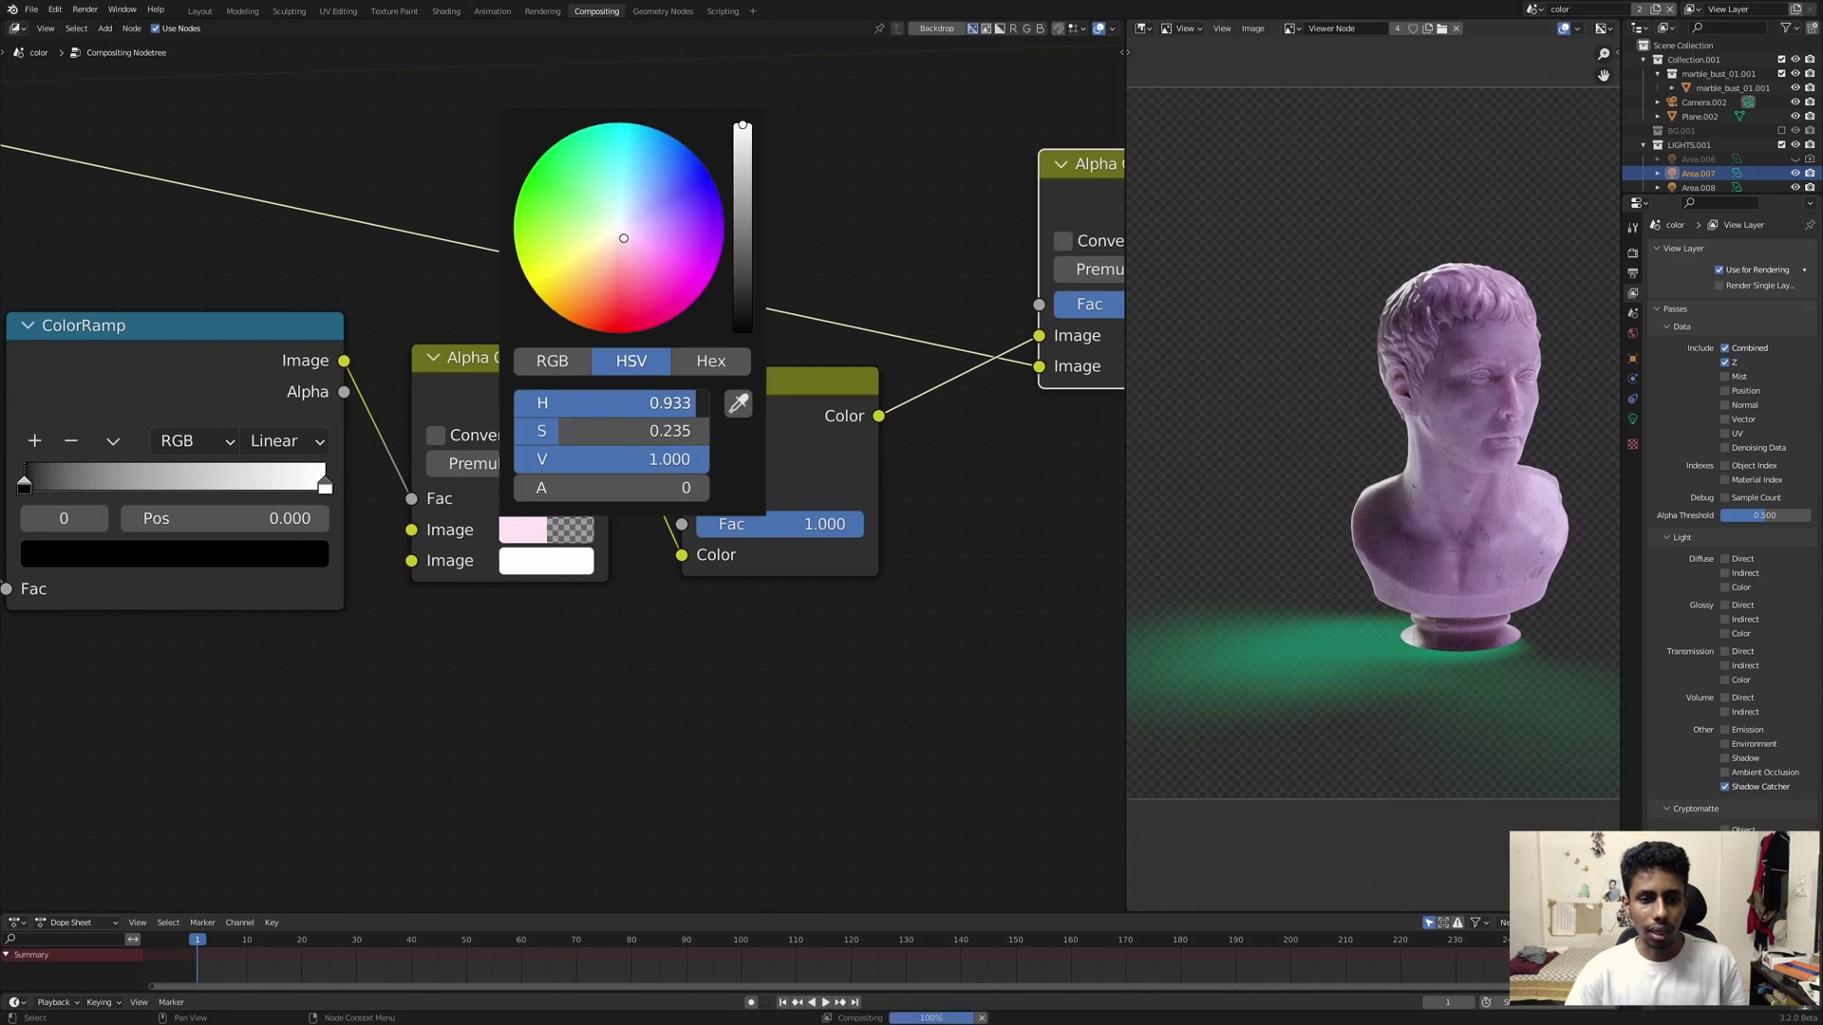
left_click_drag(695, 403, 690, 403)
left_click_drag(562, 436, 520, 433)
Step: Preview the Shadow Catcher pass against the Invert output, finishing on the final Alpha Over composite
middle_click_drag(189, 429, 465, 427)
left_click(225, 152, "ctrl+shift")
left_click(989, 374, "ctrl+shift")
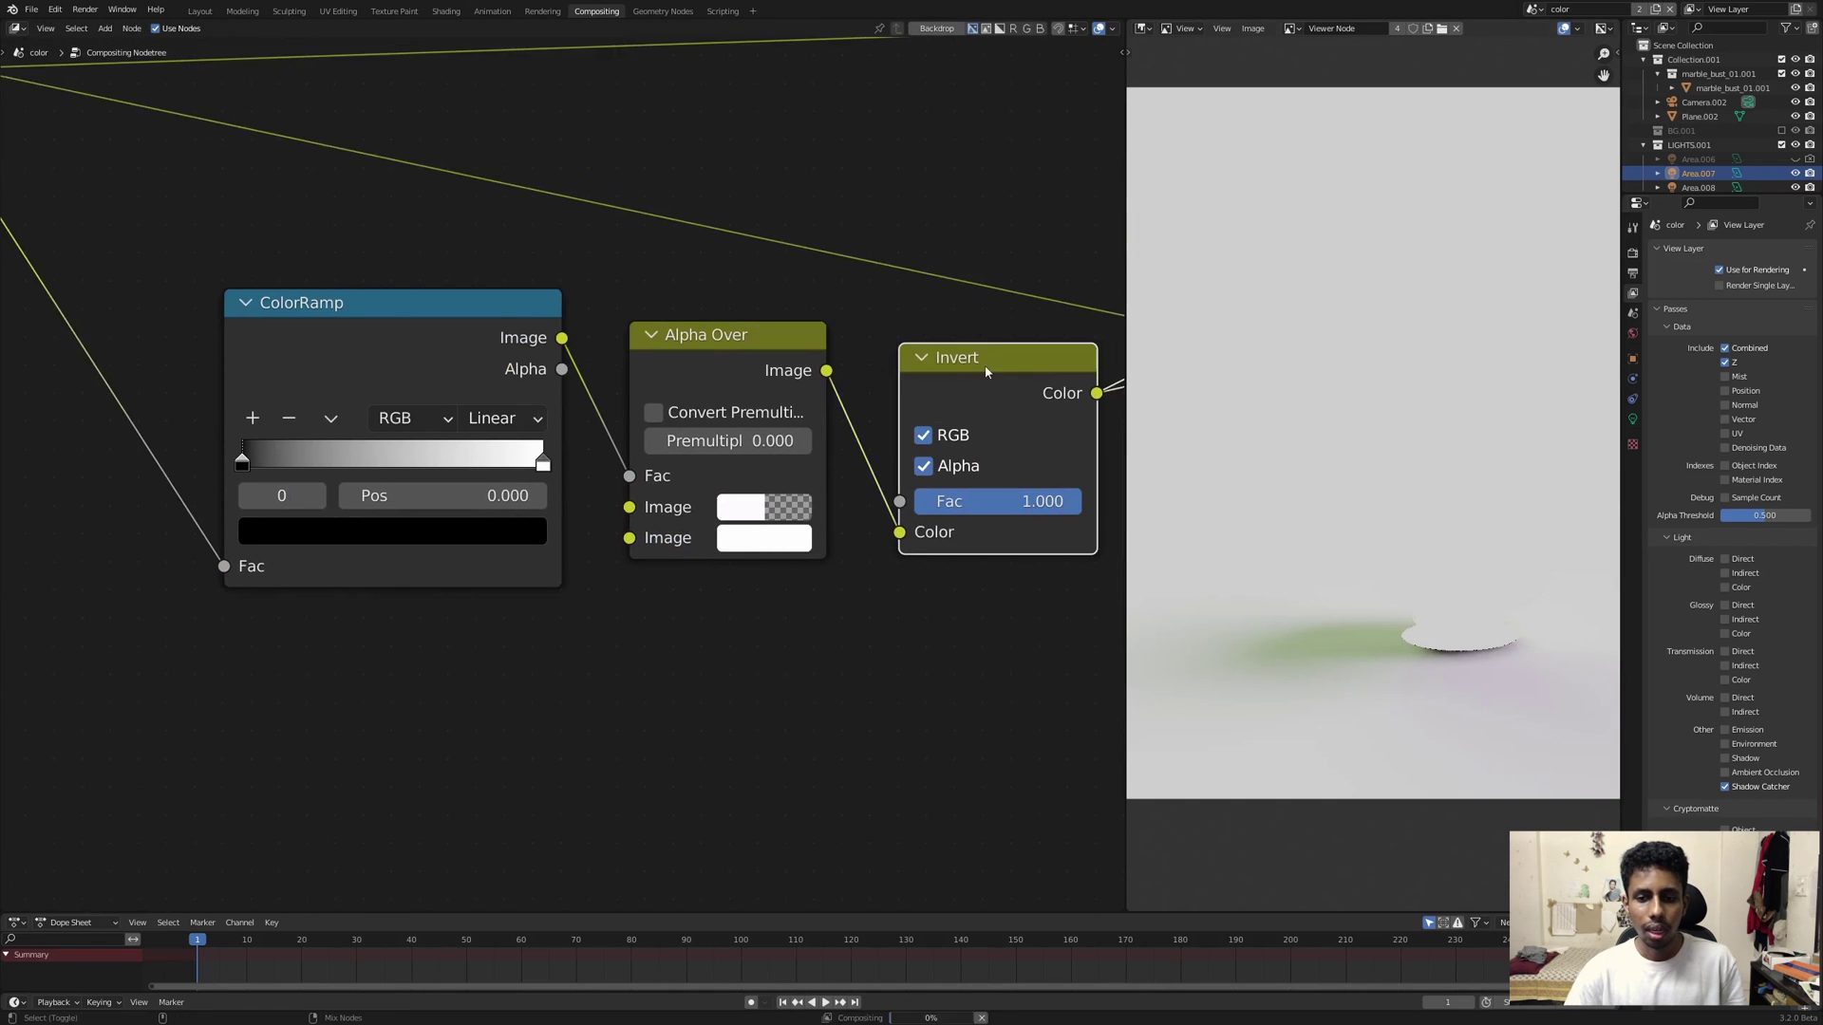
middle_click_drag(989, 374, 558, 395)
left_click(912, 180, "ctrl+shift")
middle_click_drag(310, 525, 508, 507)
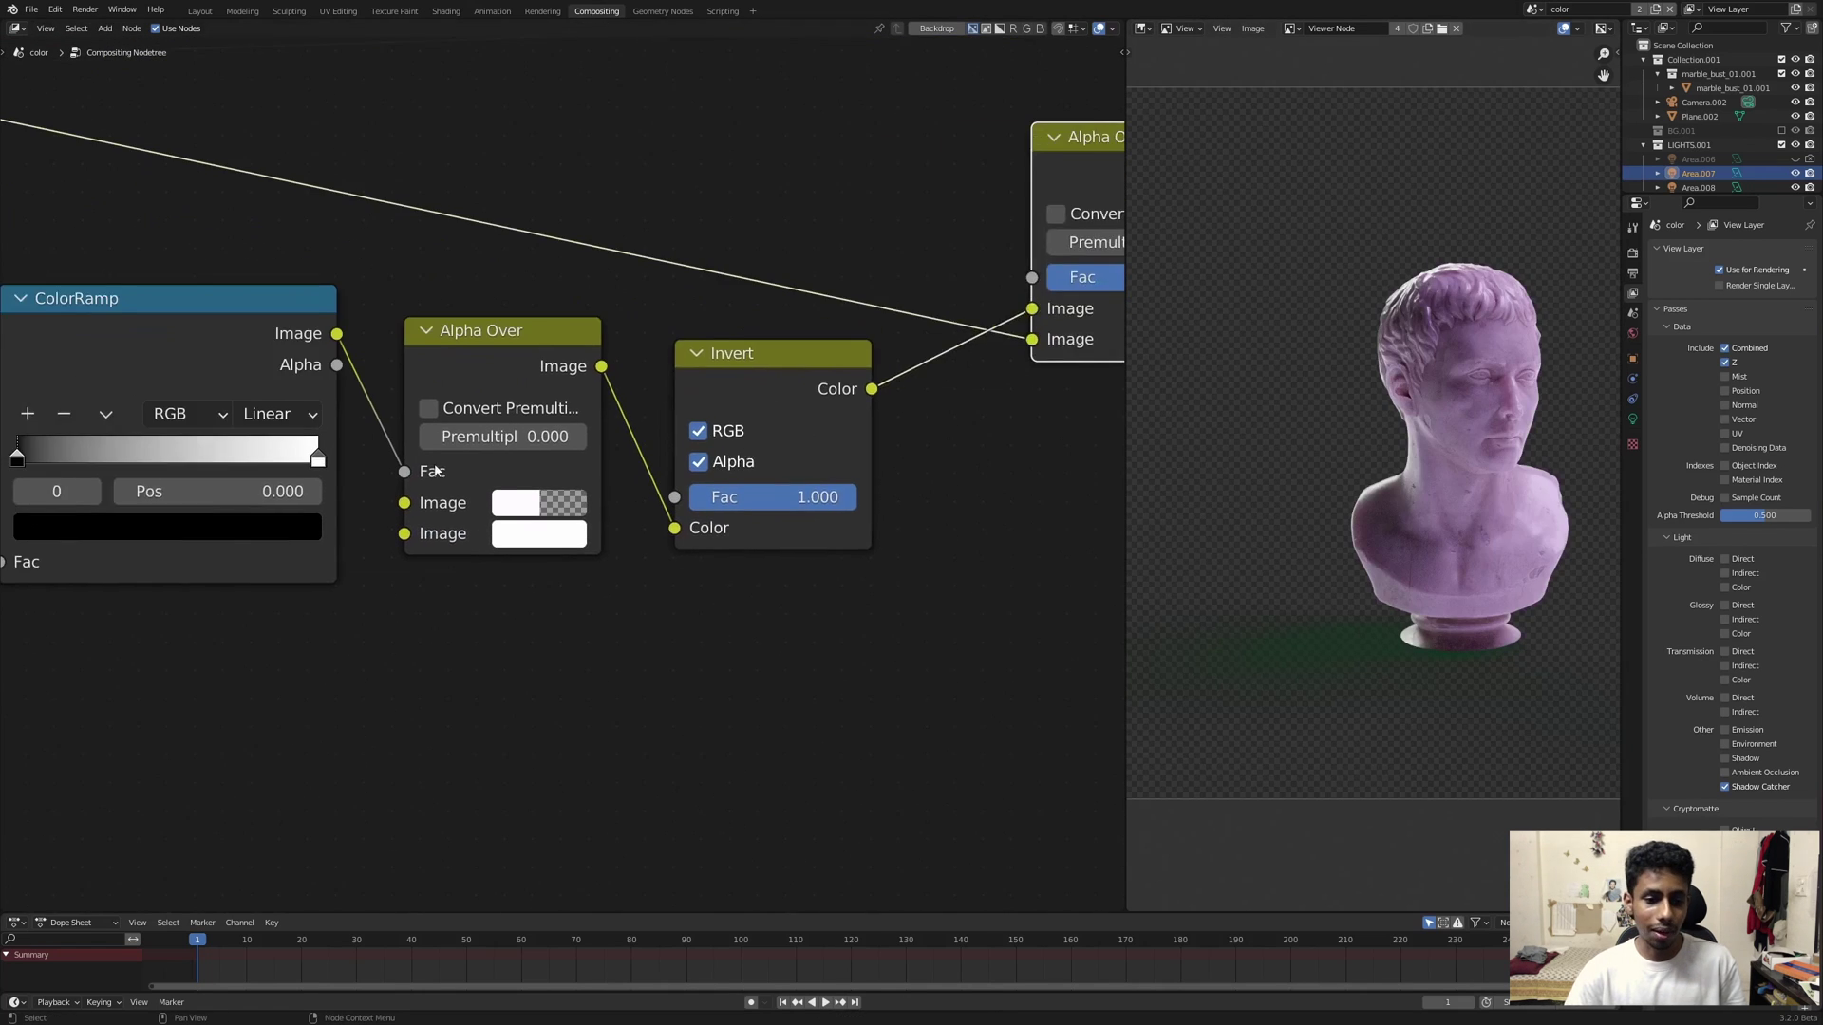
Step: Raise the saturation of the tinting Alpha Over's first Image colour to about 0.048
scroll(508, 507, "up", 2)
left_click(505, 505)
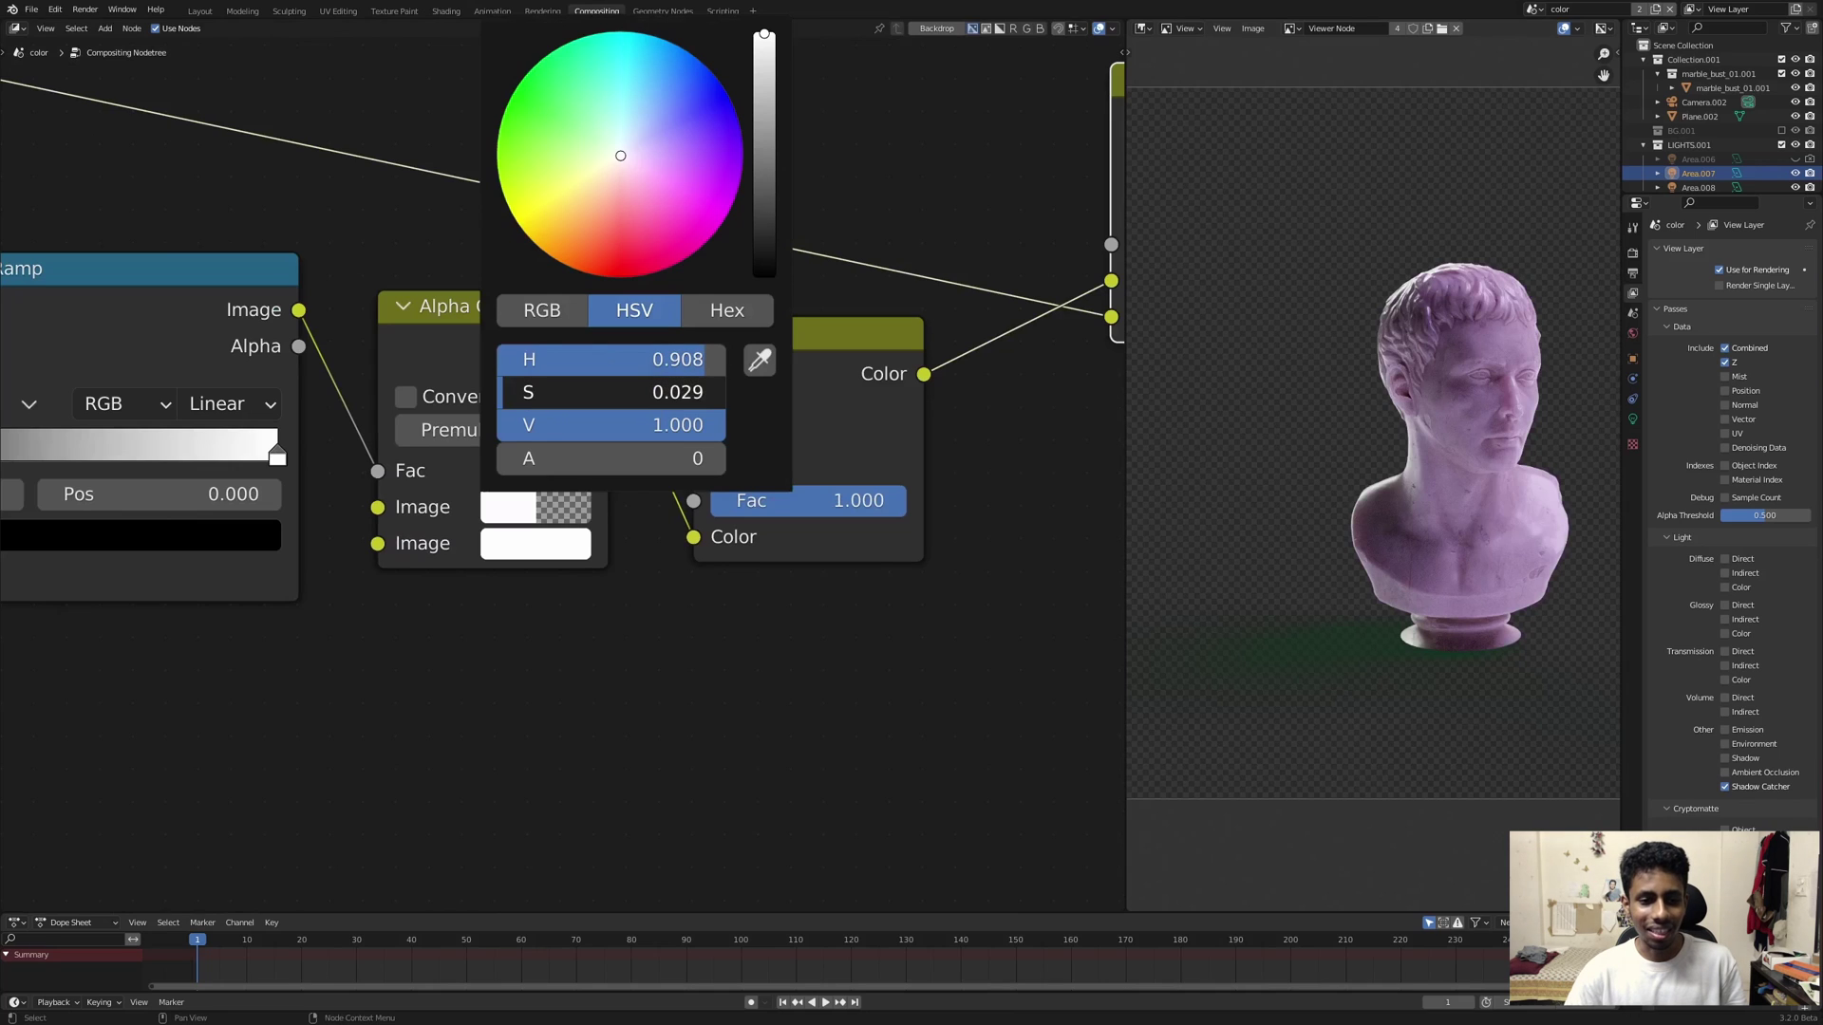
left_click_drag(608, 392, 651, 392)
left_click(611, 392)
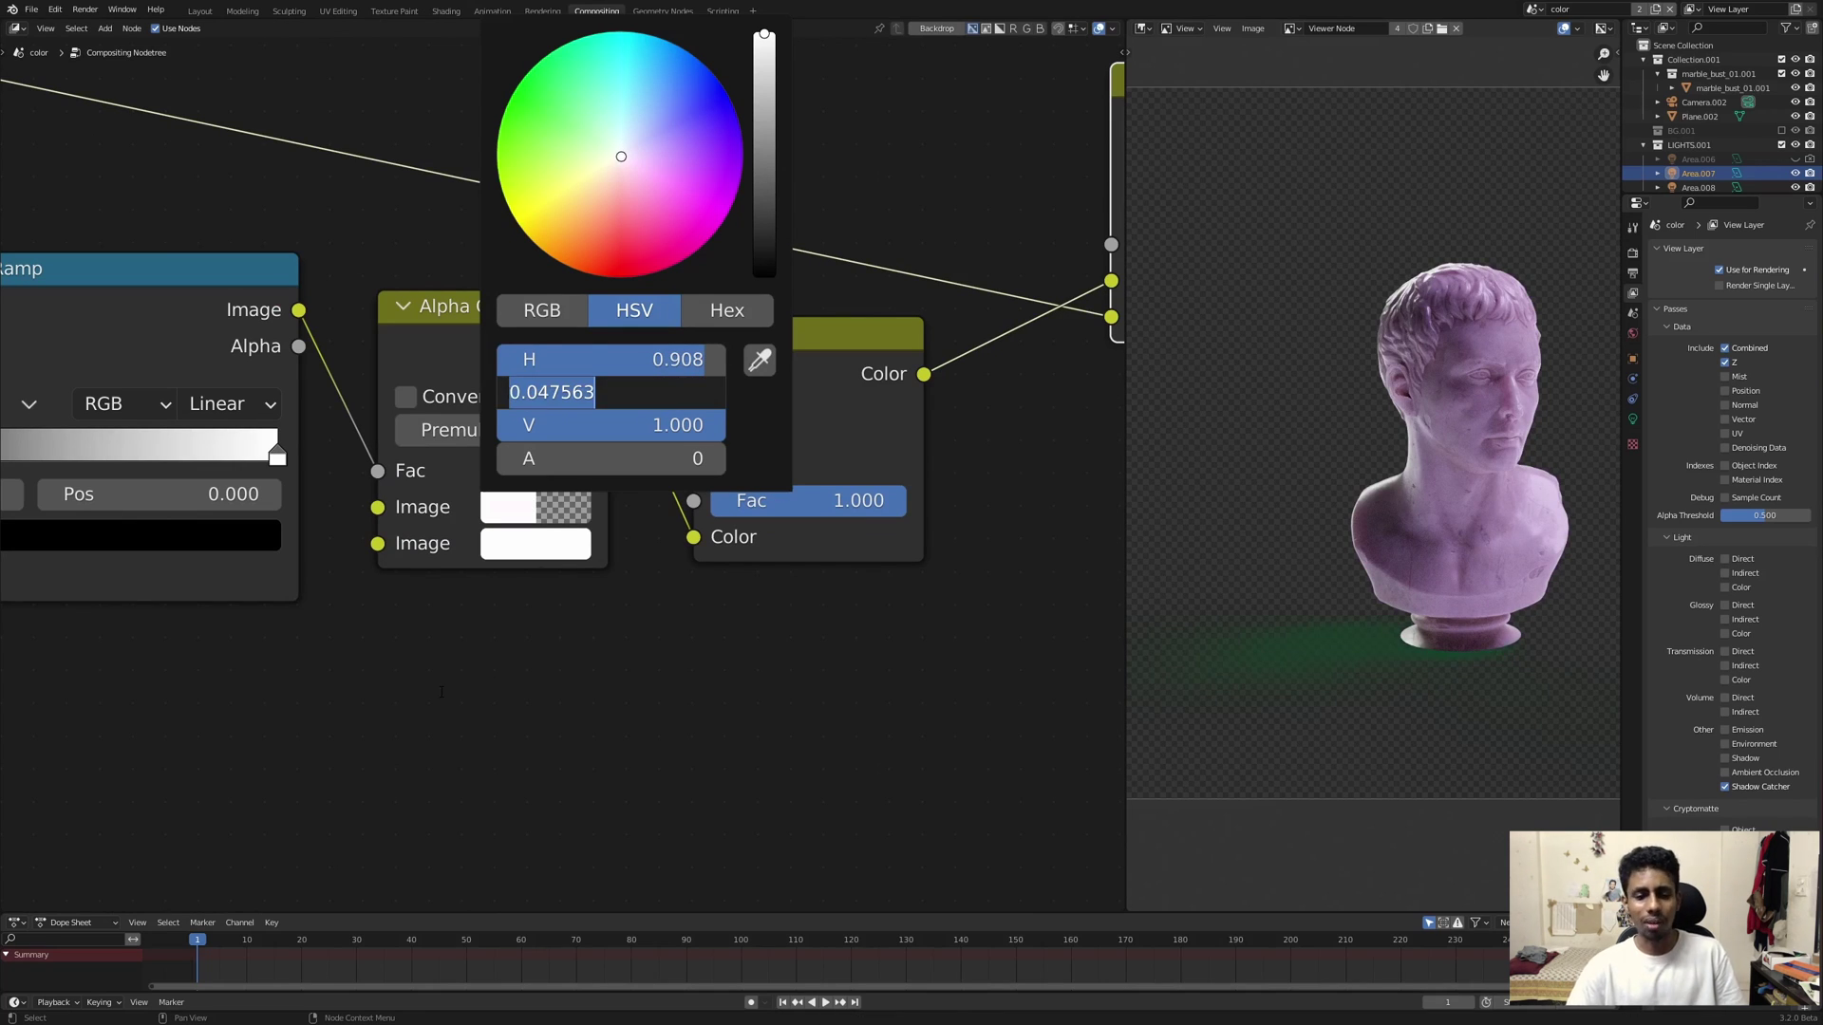
key("Return")
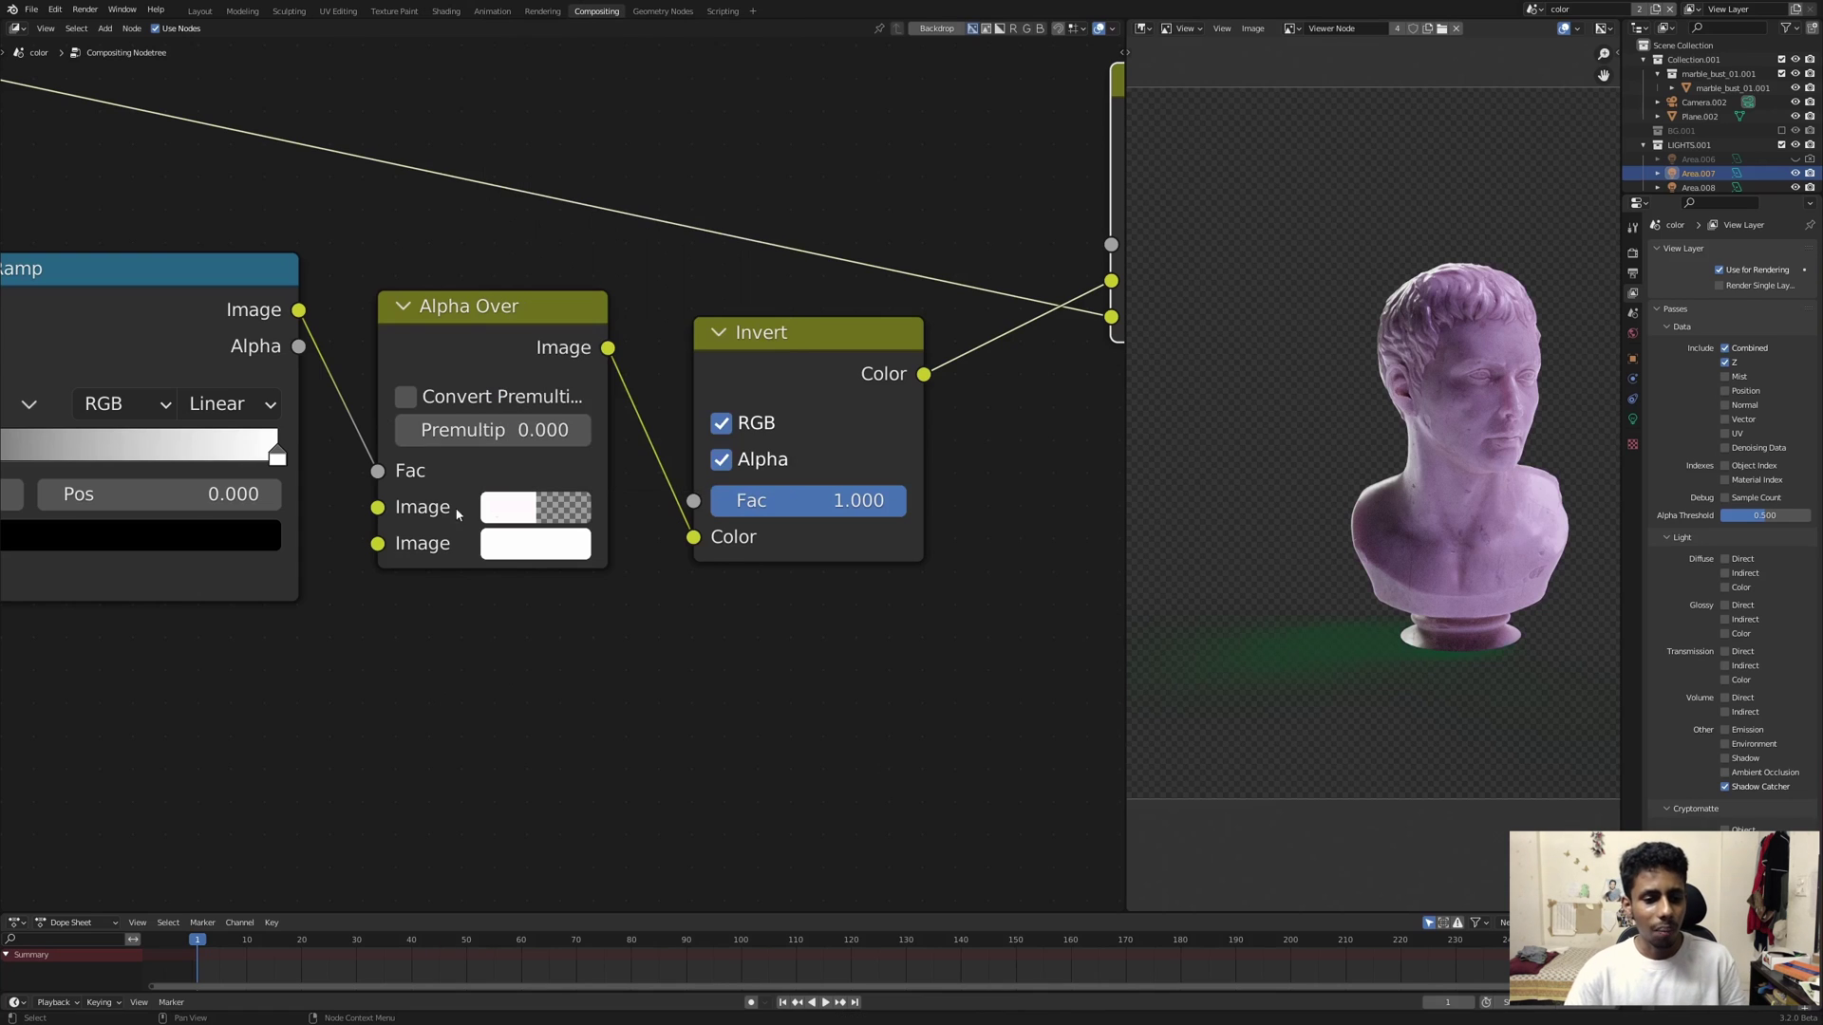
Step: Reset the tinting Alpha Over's first Image colour to white with hue 0 and saturation 0
left_click(502, 505)
left_click_drag(704, 359, 497, 359)
left_click_drag(608, 392, 497, 392)
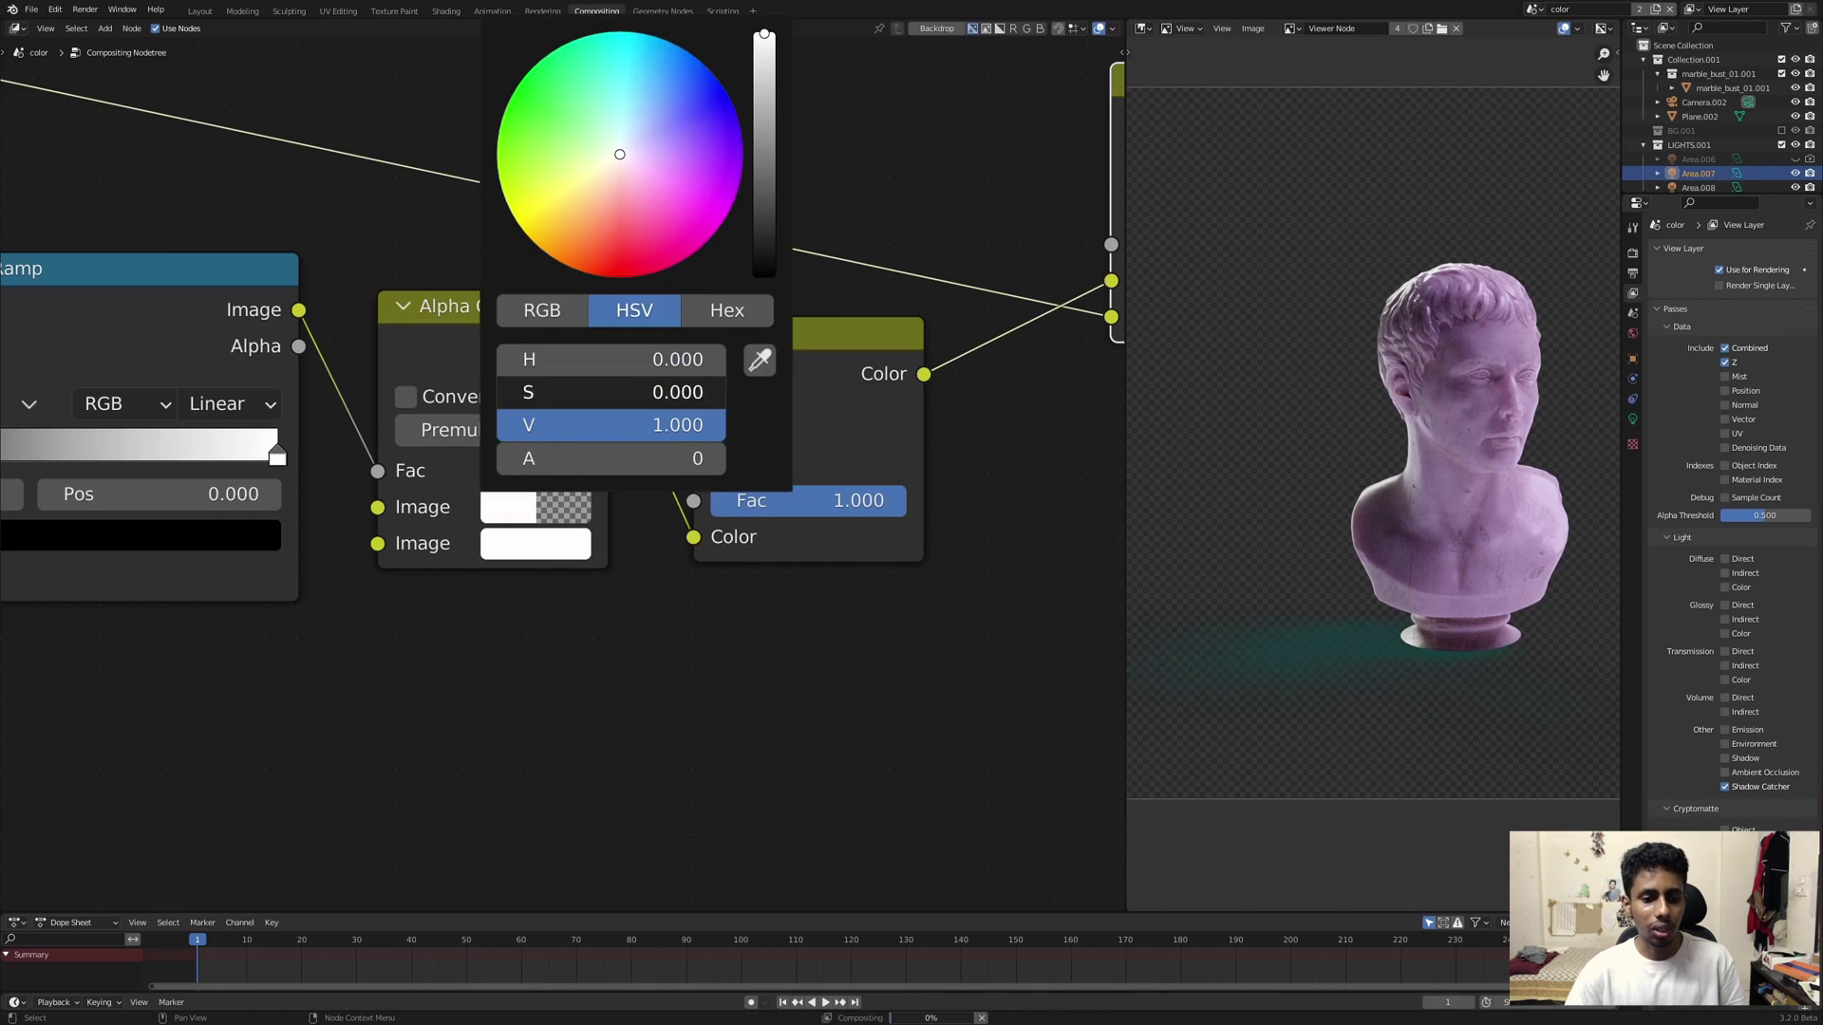
scroll(591, 697, "down", 4)
middle_click_drag(720, 676, 802, 665)
scroll(618, 664, "down", 1)
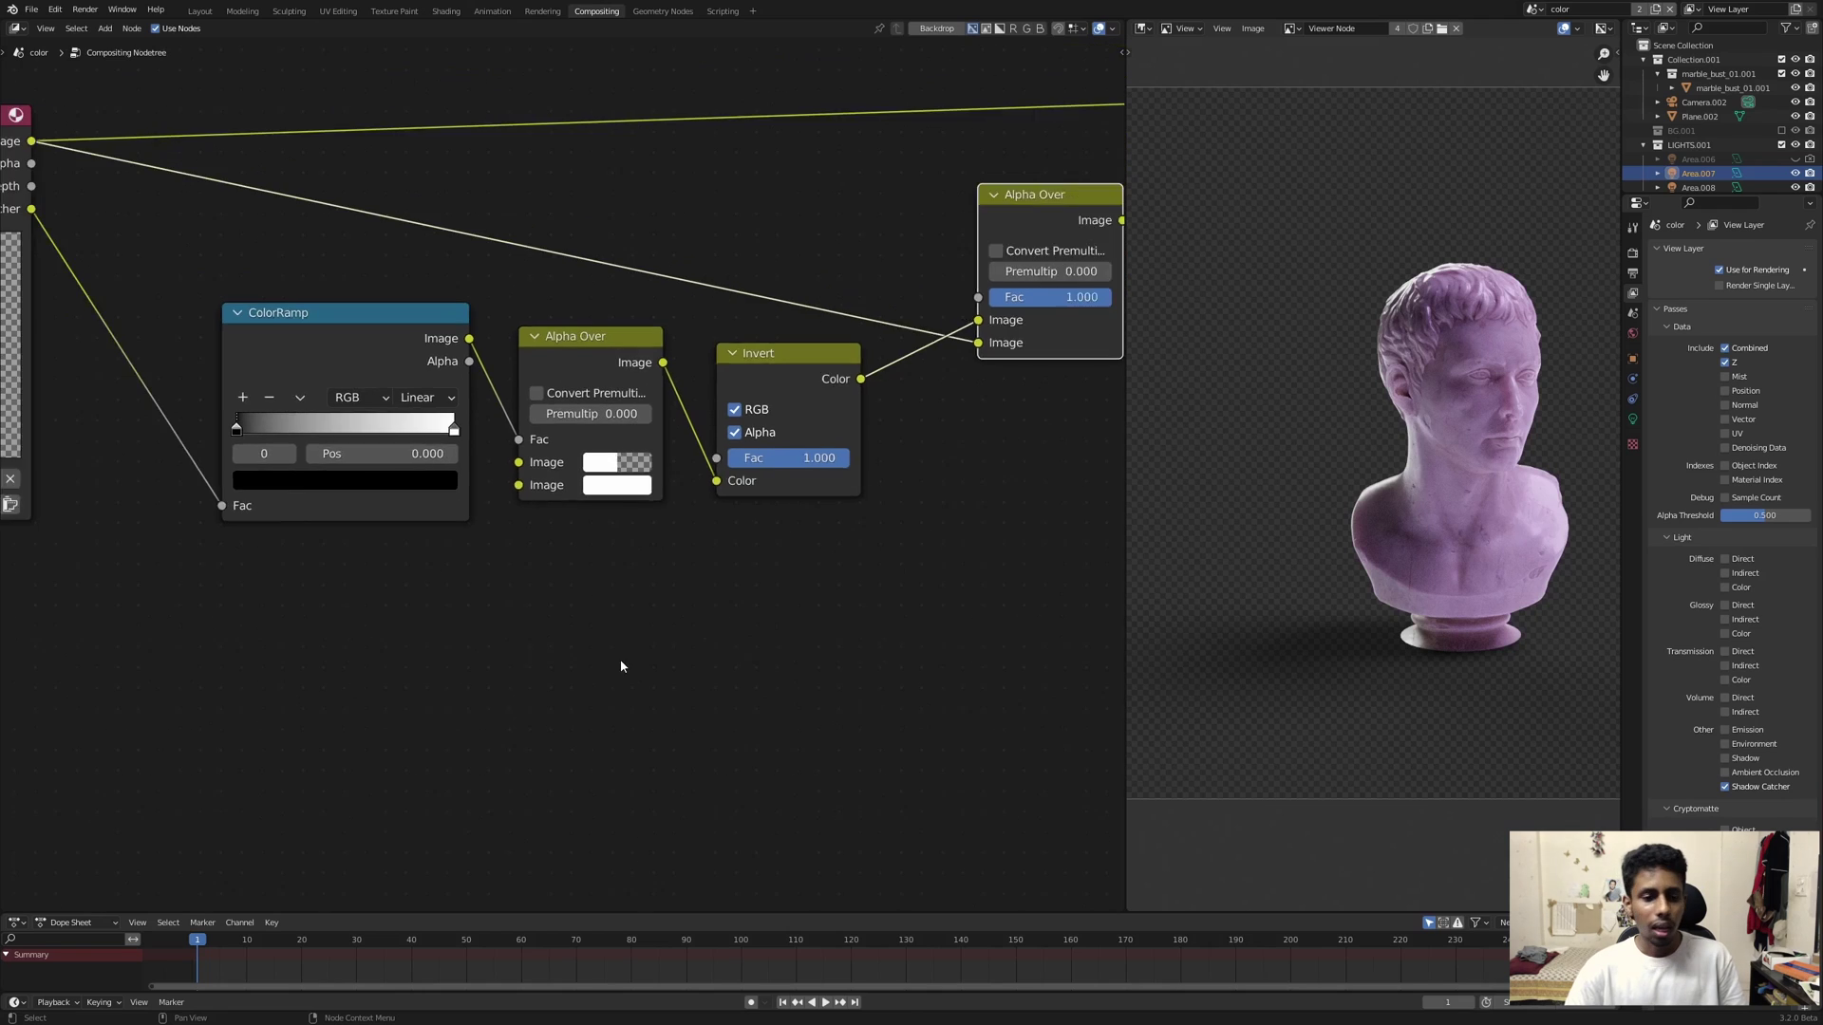
middle_click_drag(618, 664, 730, 675)
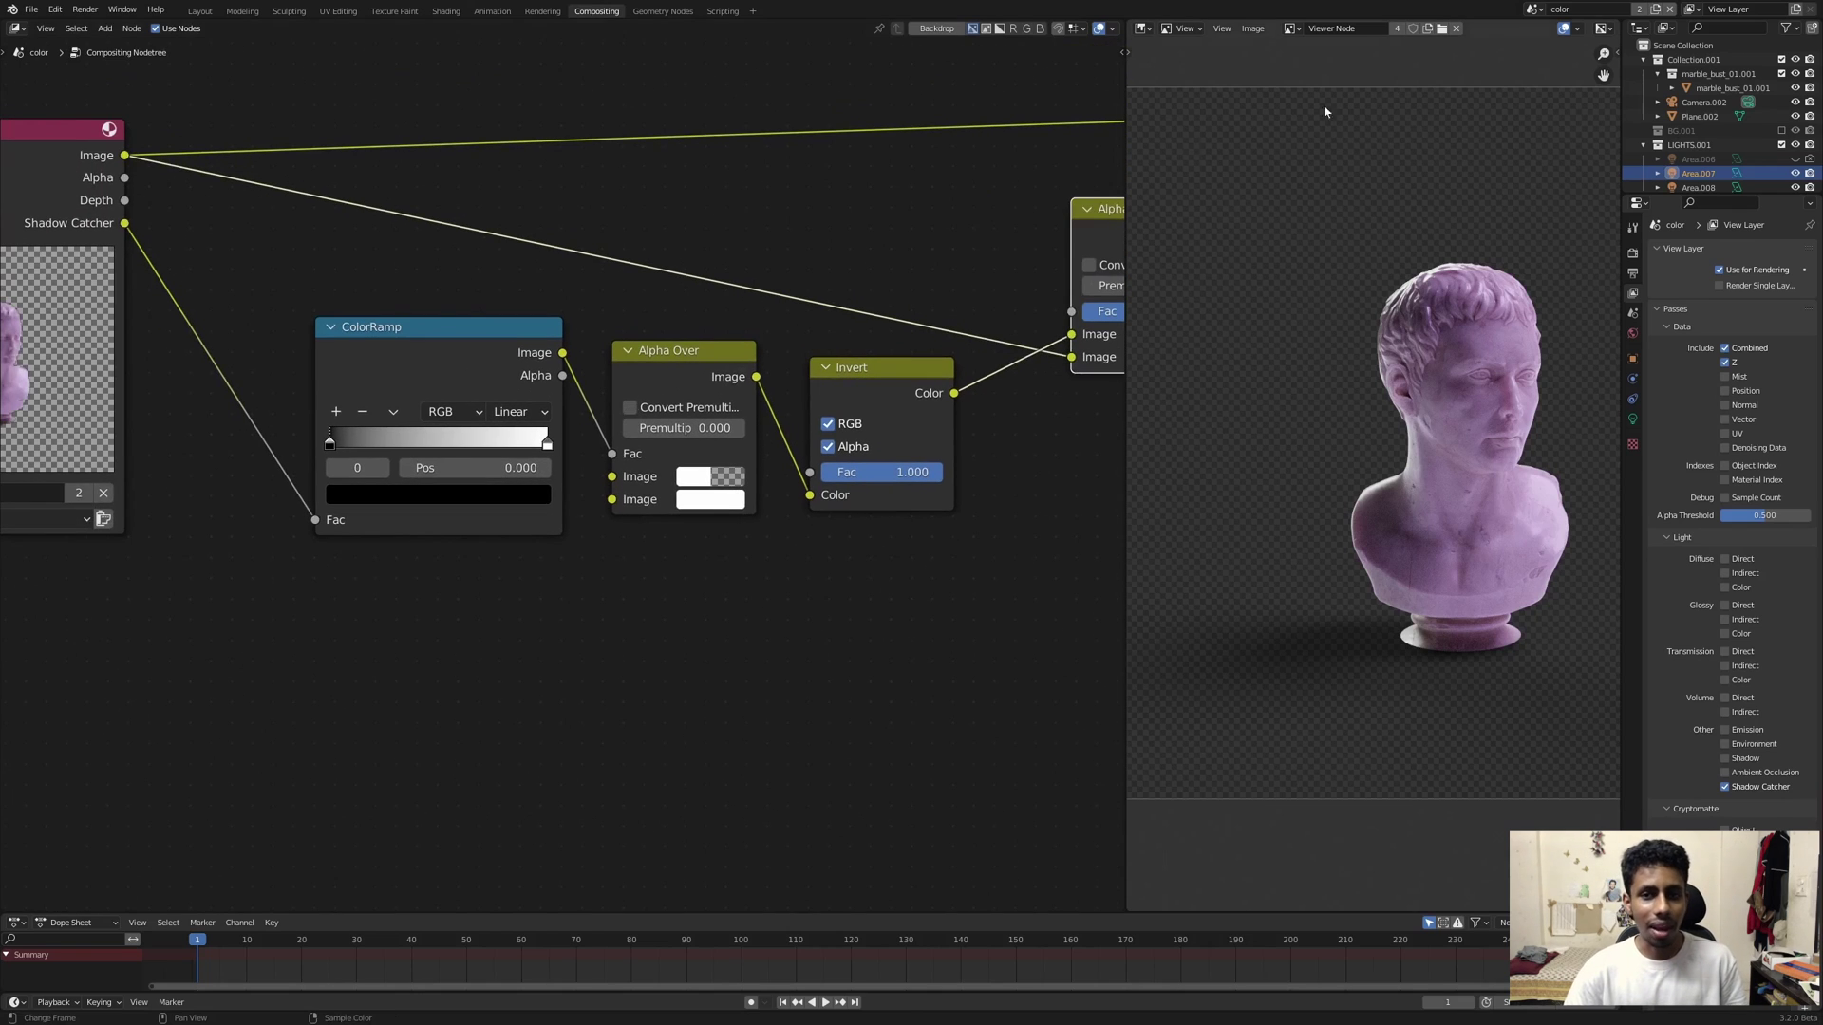
Step: Switch to the single ref scene and box-select its ColorRamp, Alpha Over and Invert nodes, leaving nothing selected at the end
left_click(1533, 10)
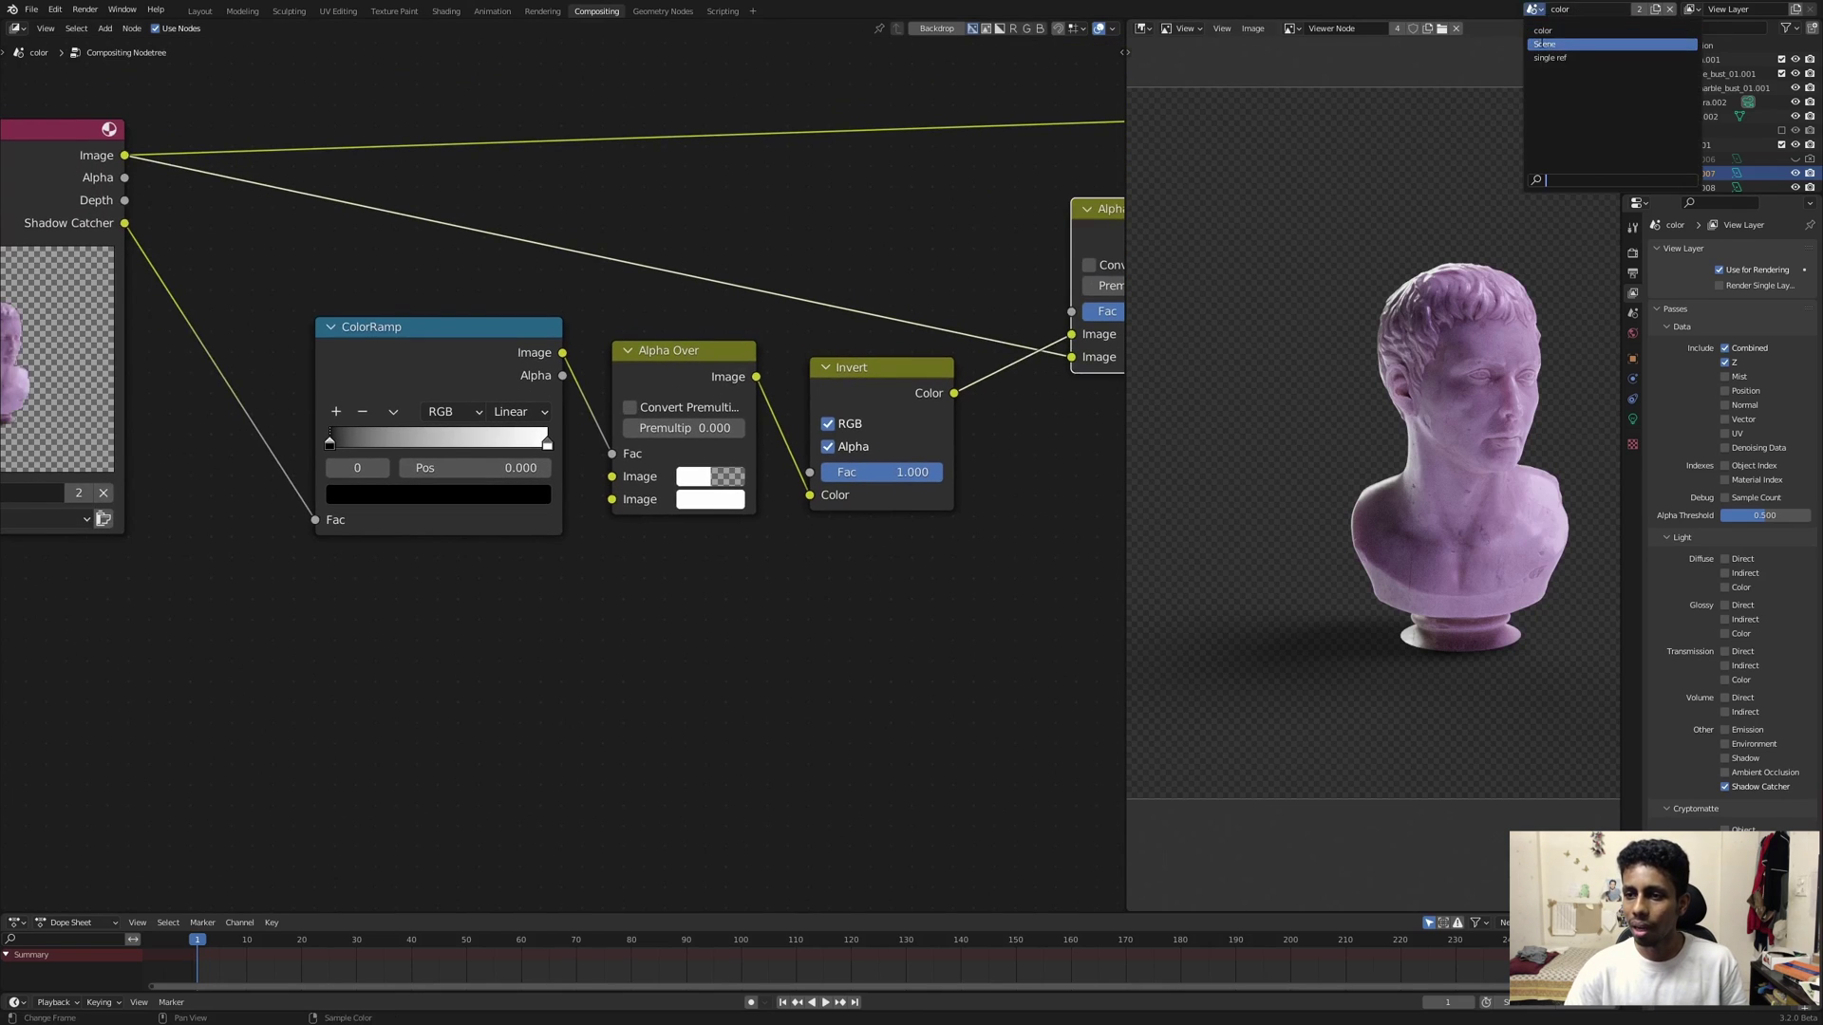
left_click(1567, 57)
scroll(589, 302, "down", 2)
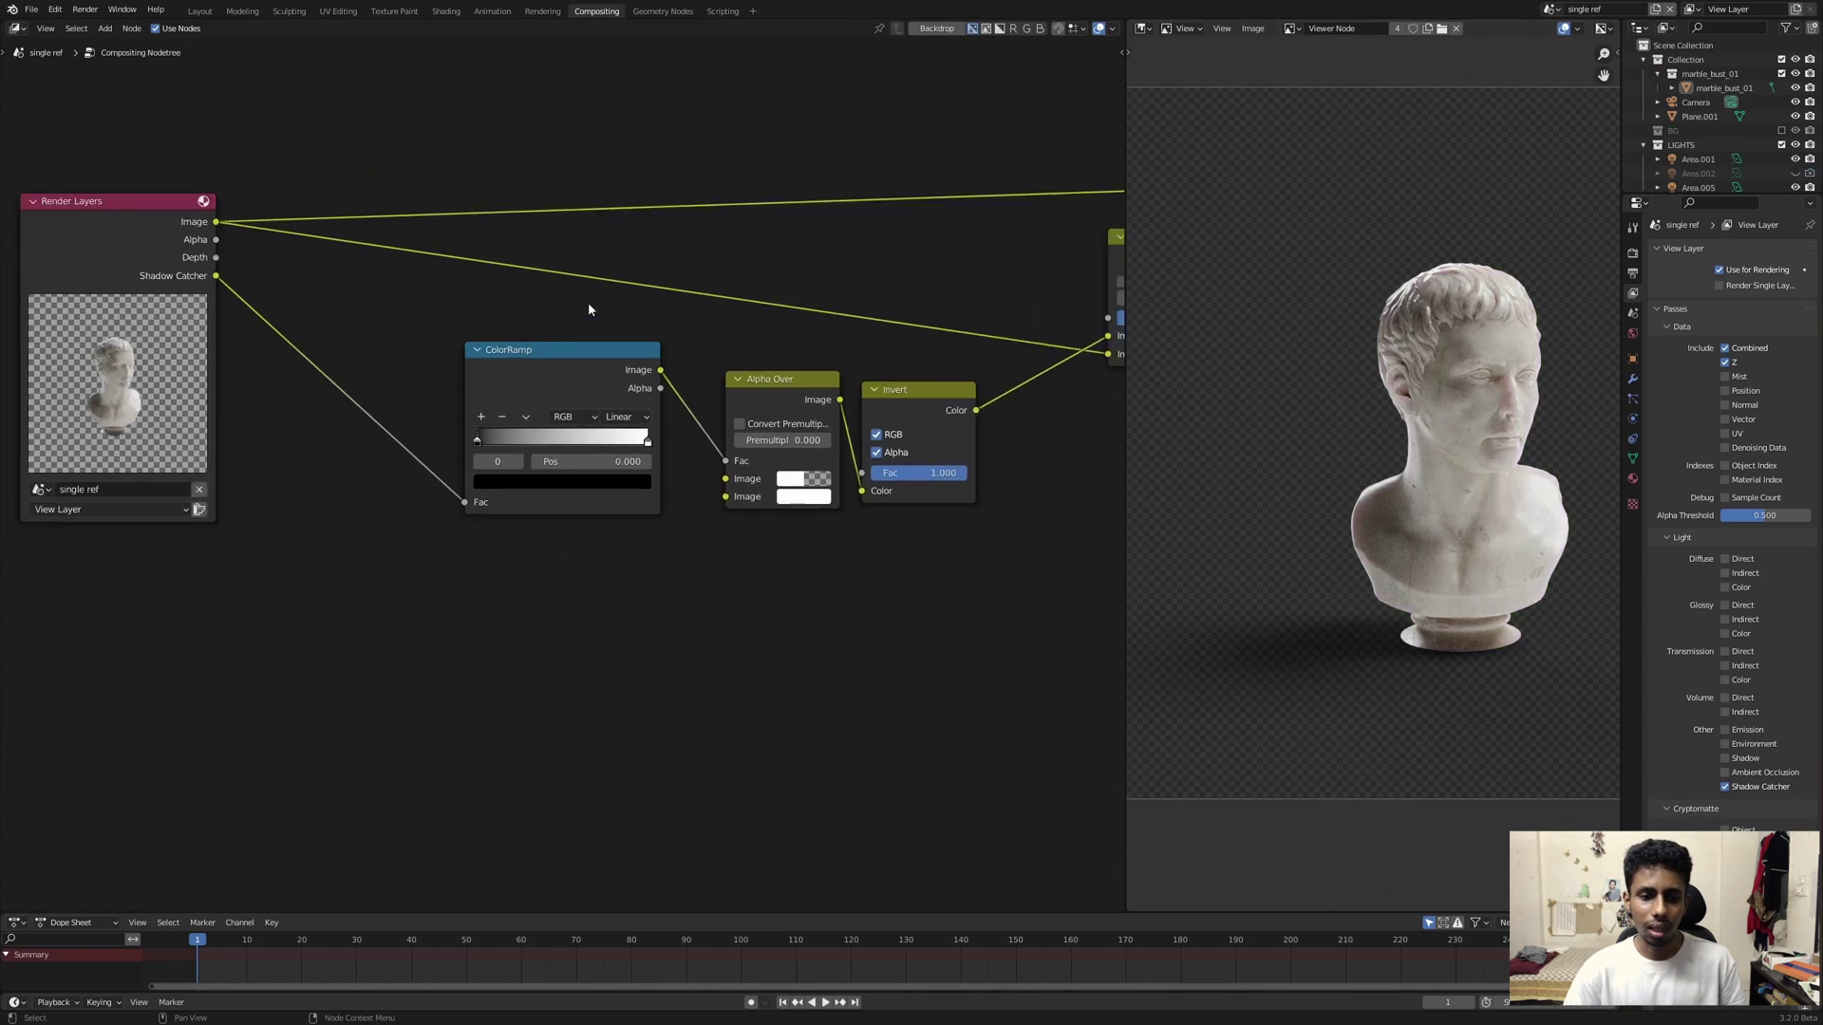
left_click_drag(394, 325, 908, 453)
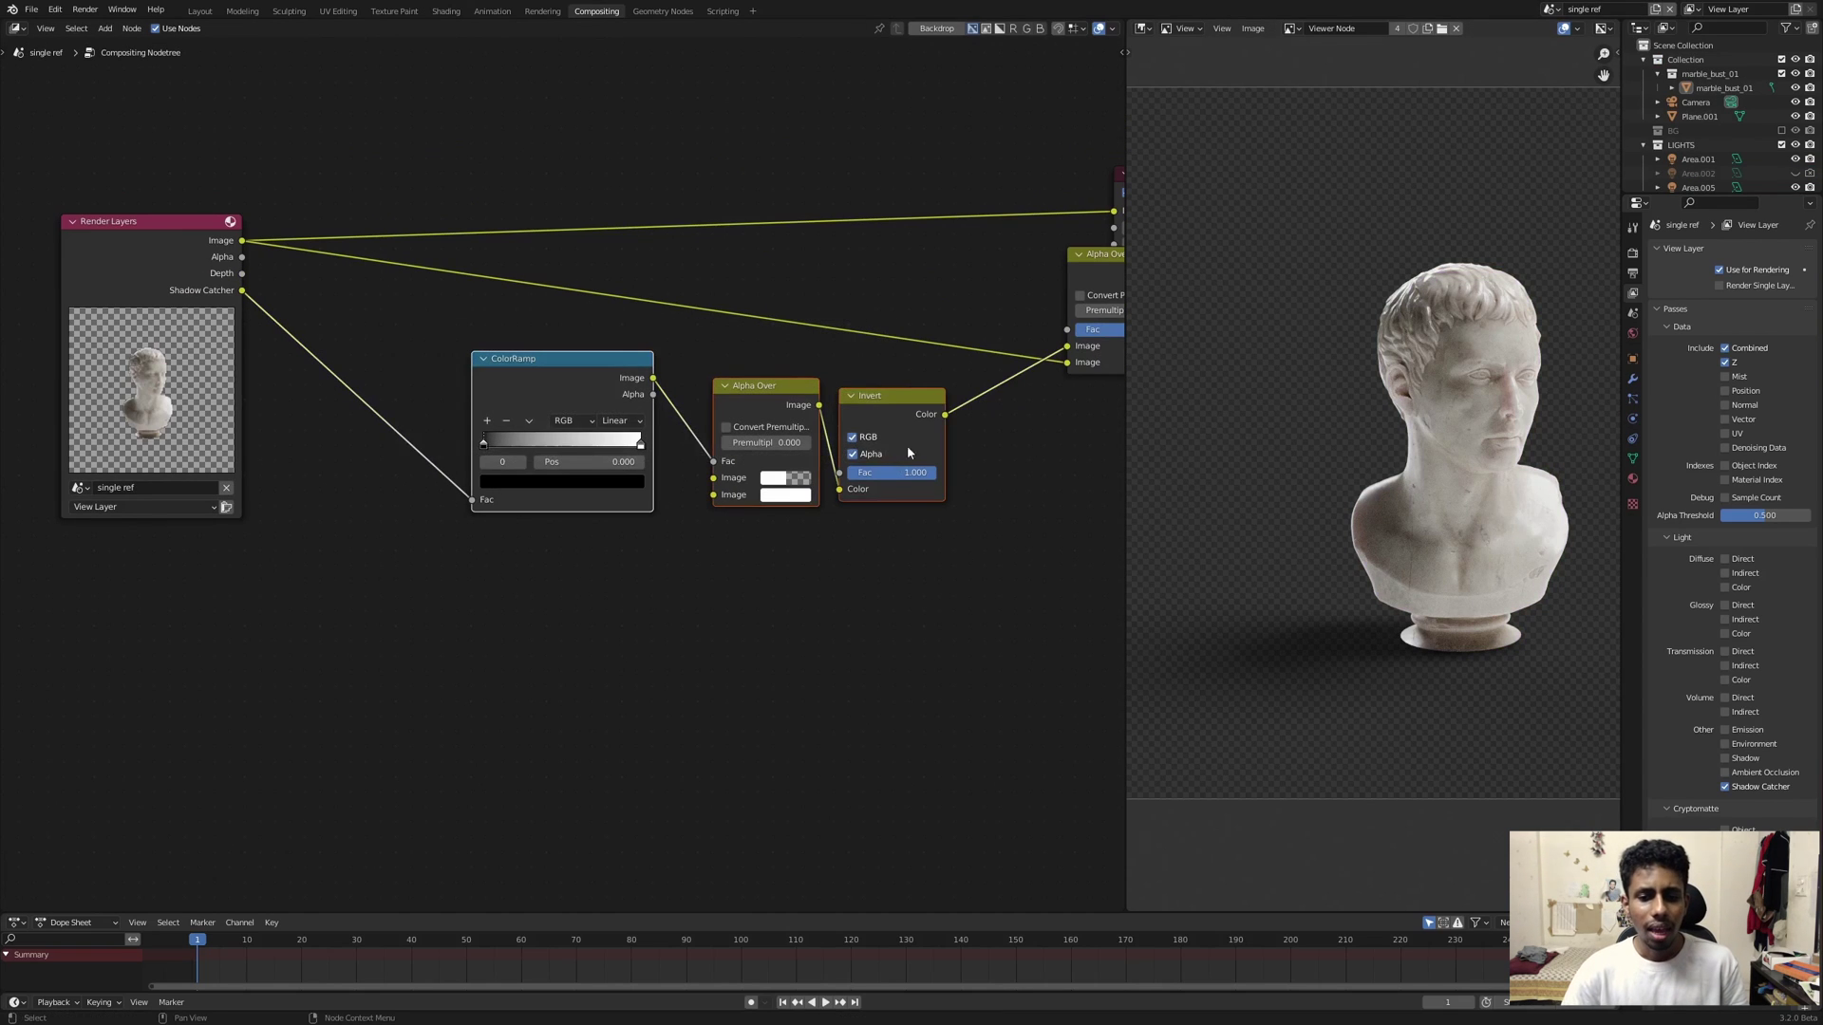
left_click(738, 605)
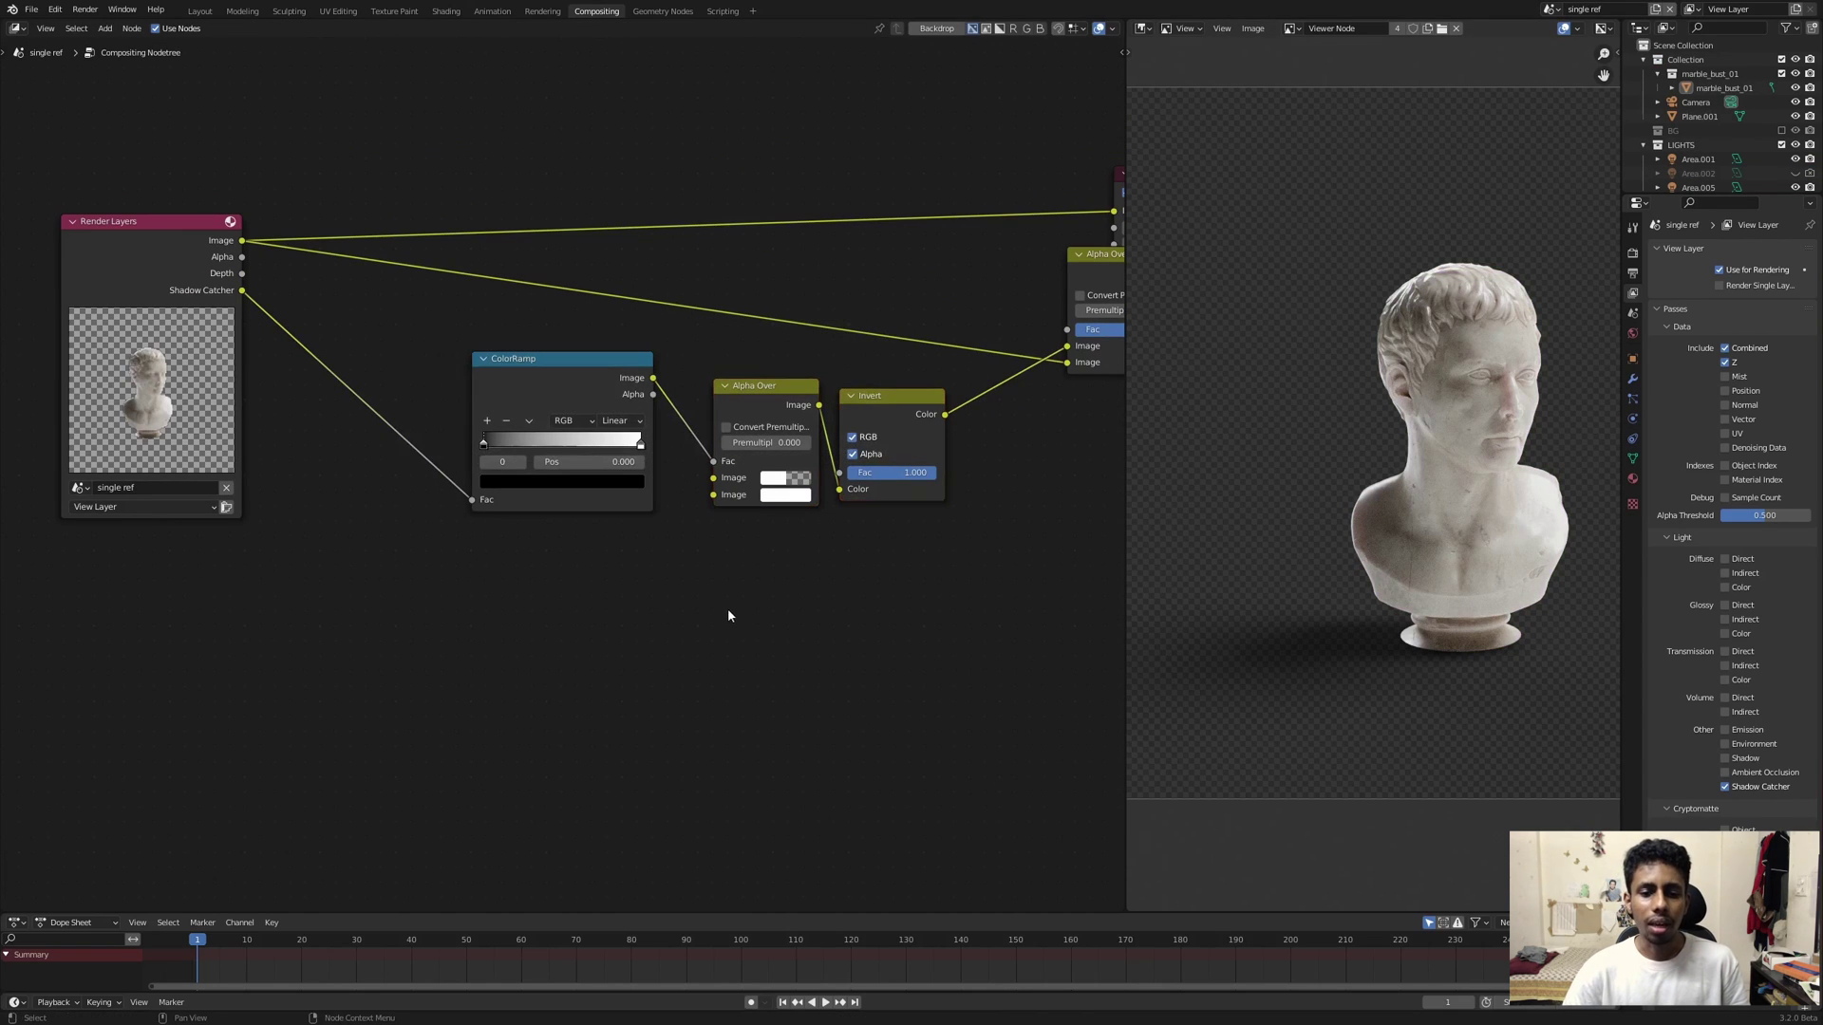
Step: Revisit the color scene and the Layout workspace, then return to the single ref scene in the Compositing workspace
left_click(1555, 13)
left_click(1605, 37)
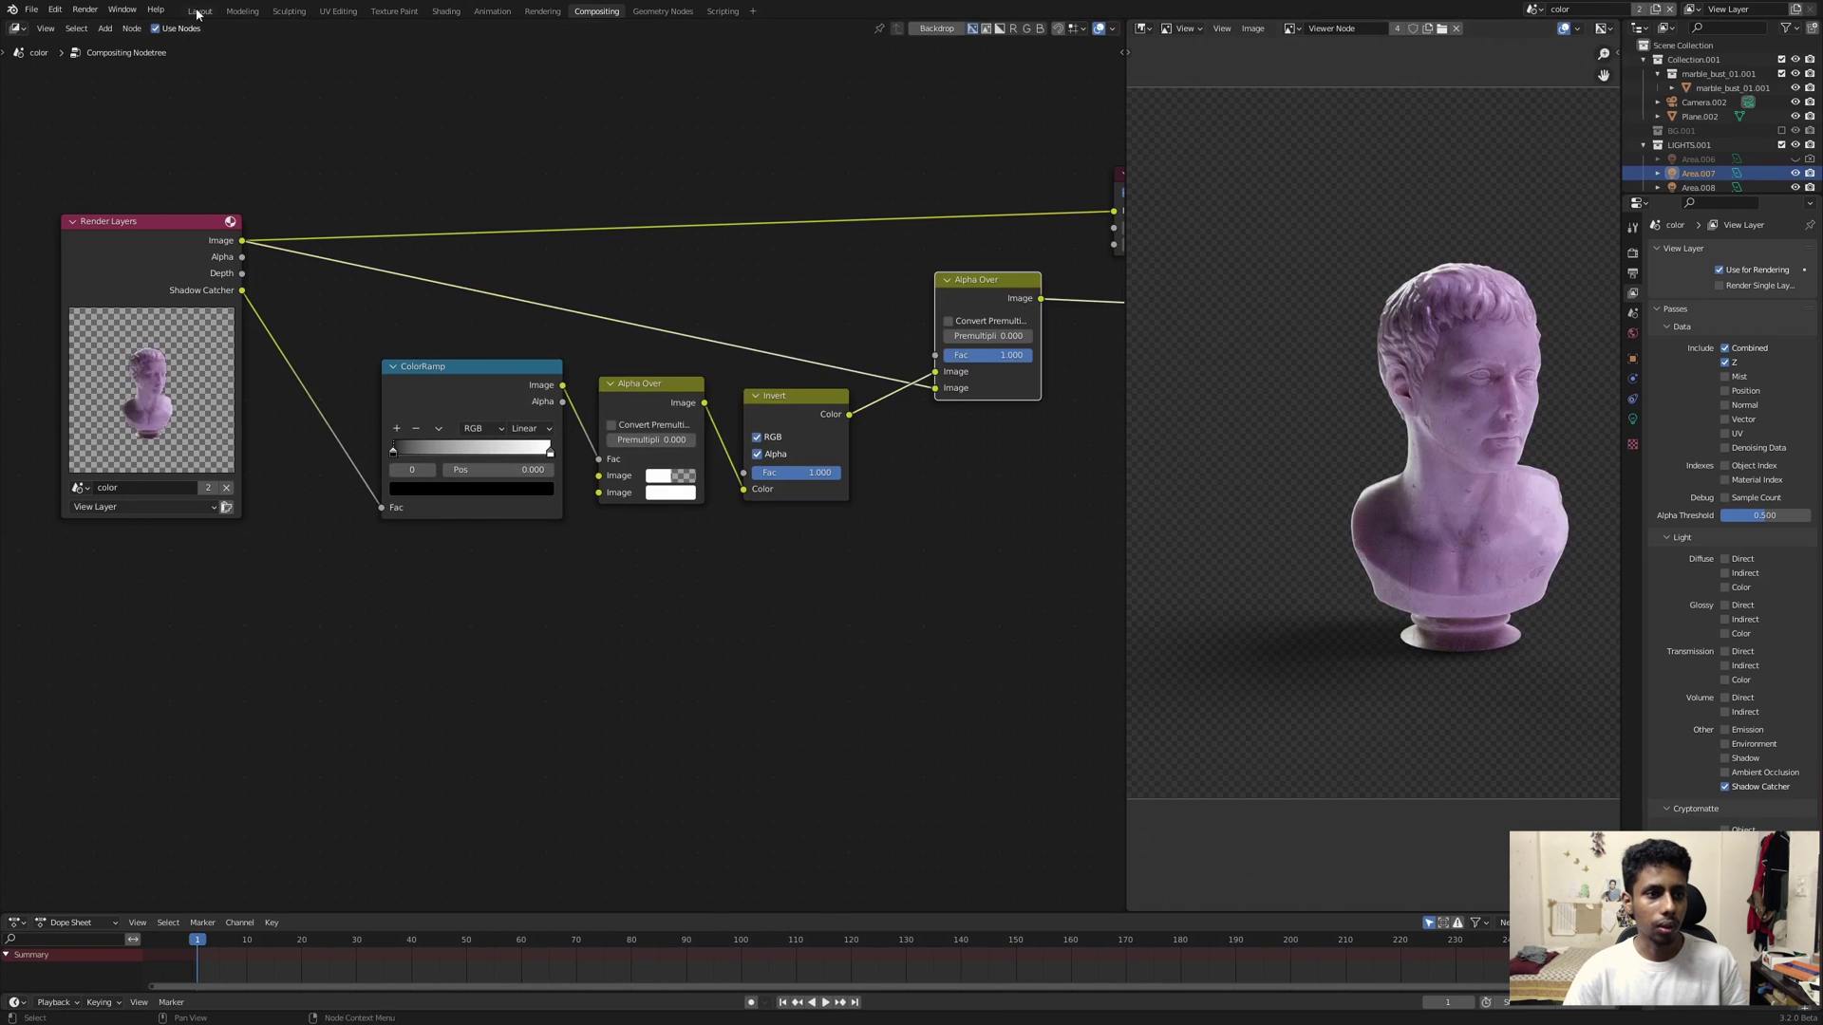
left_click(198, 12)
left_click(1532, 8)
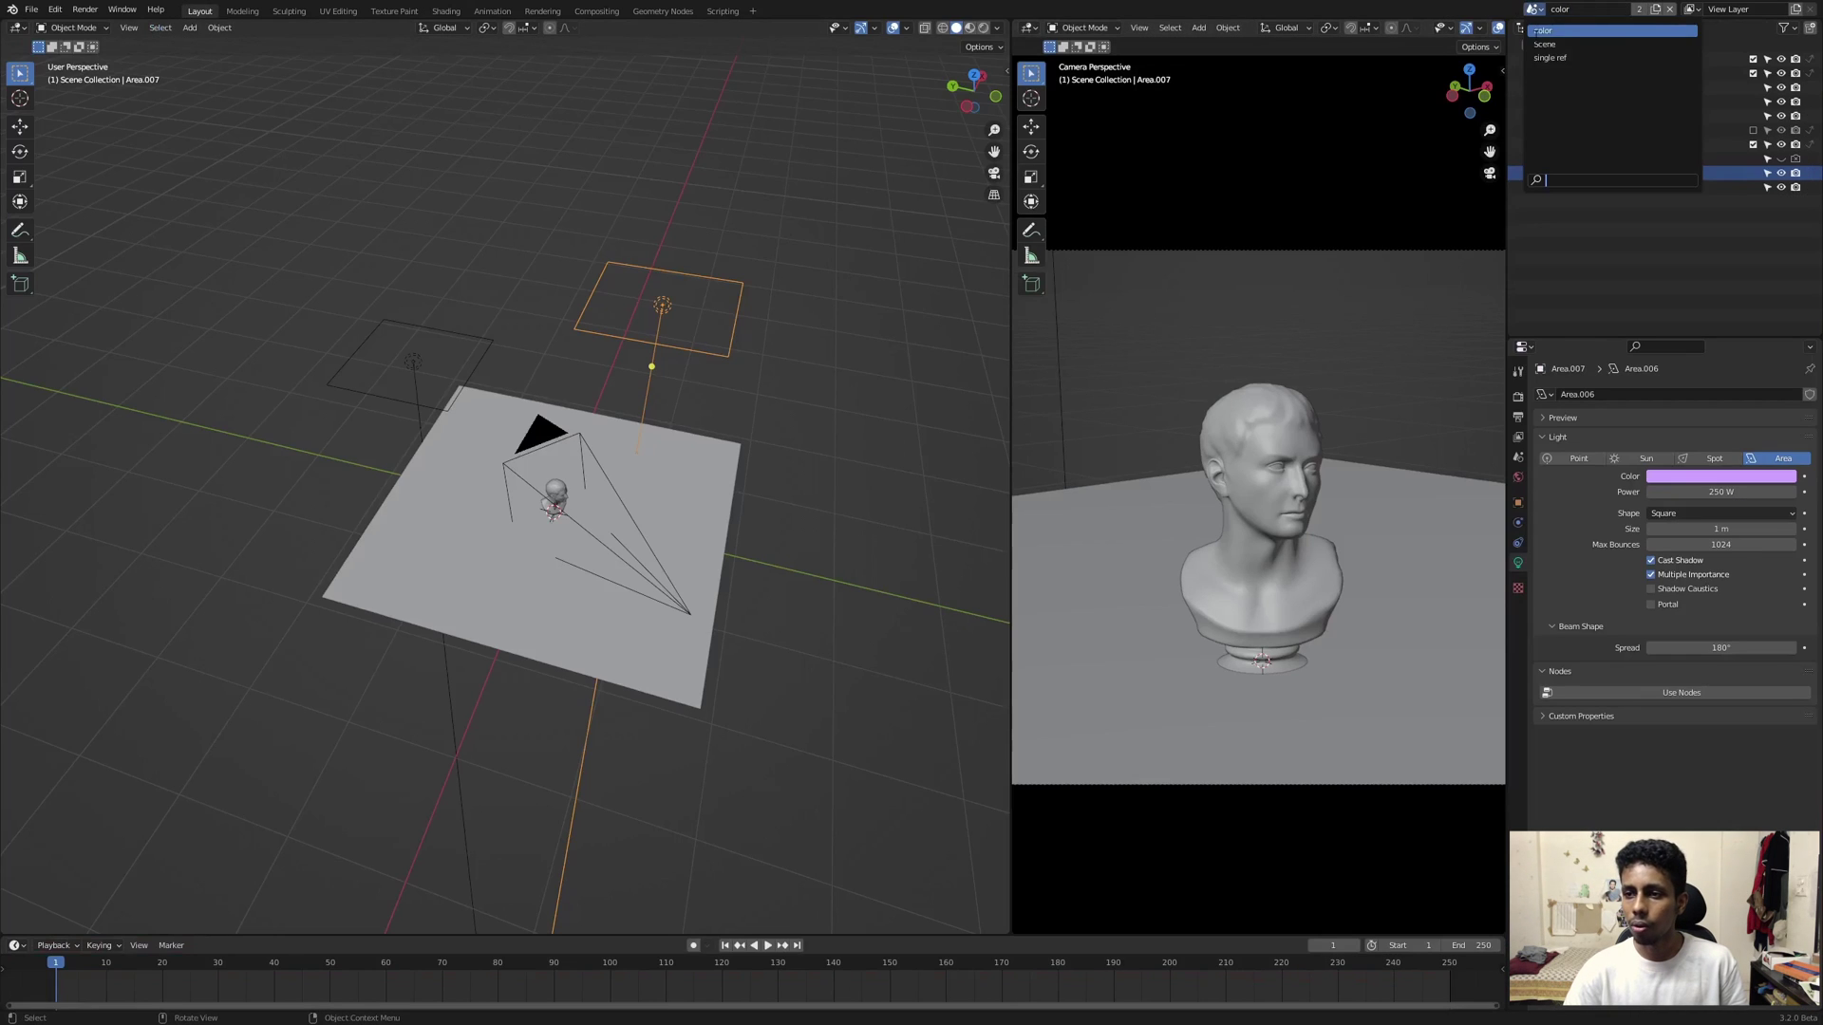
left_click(1604, 51)
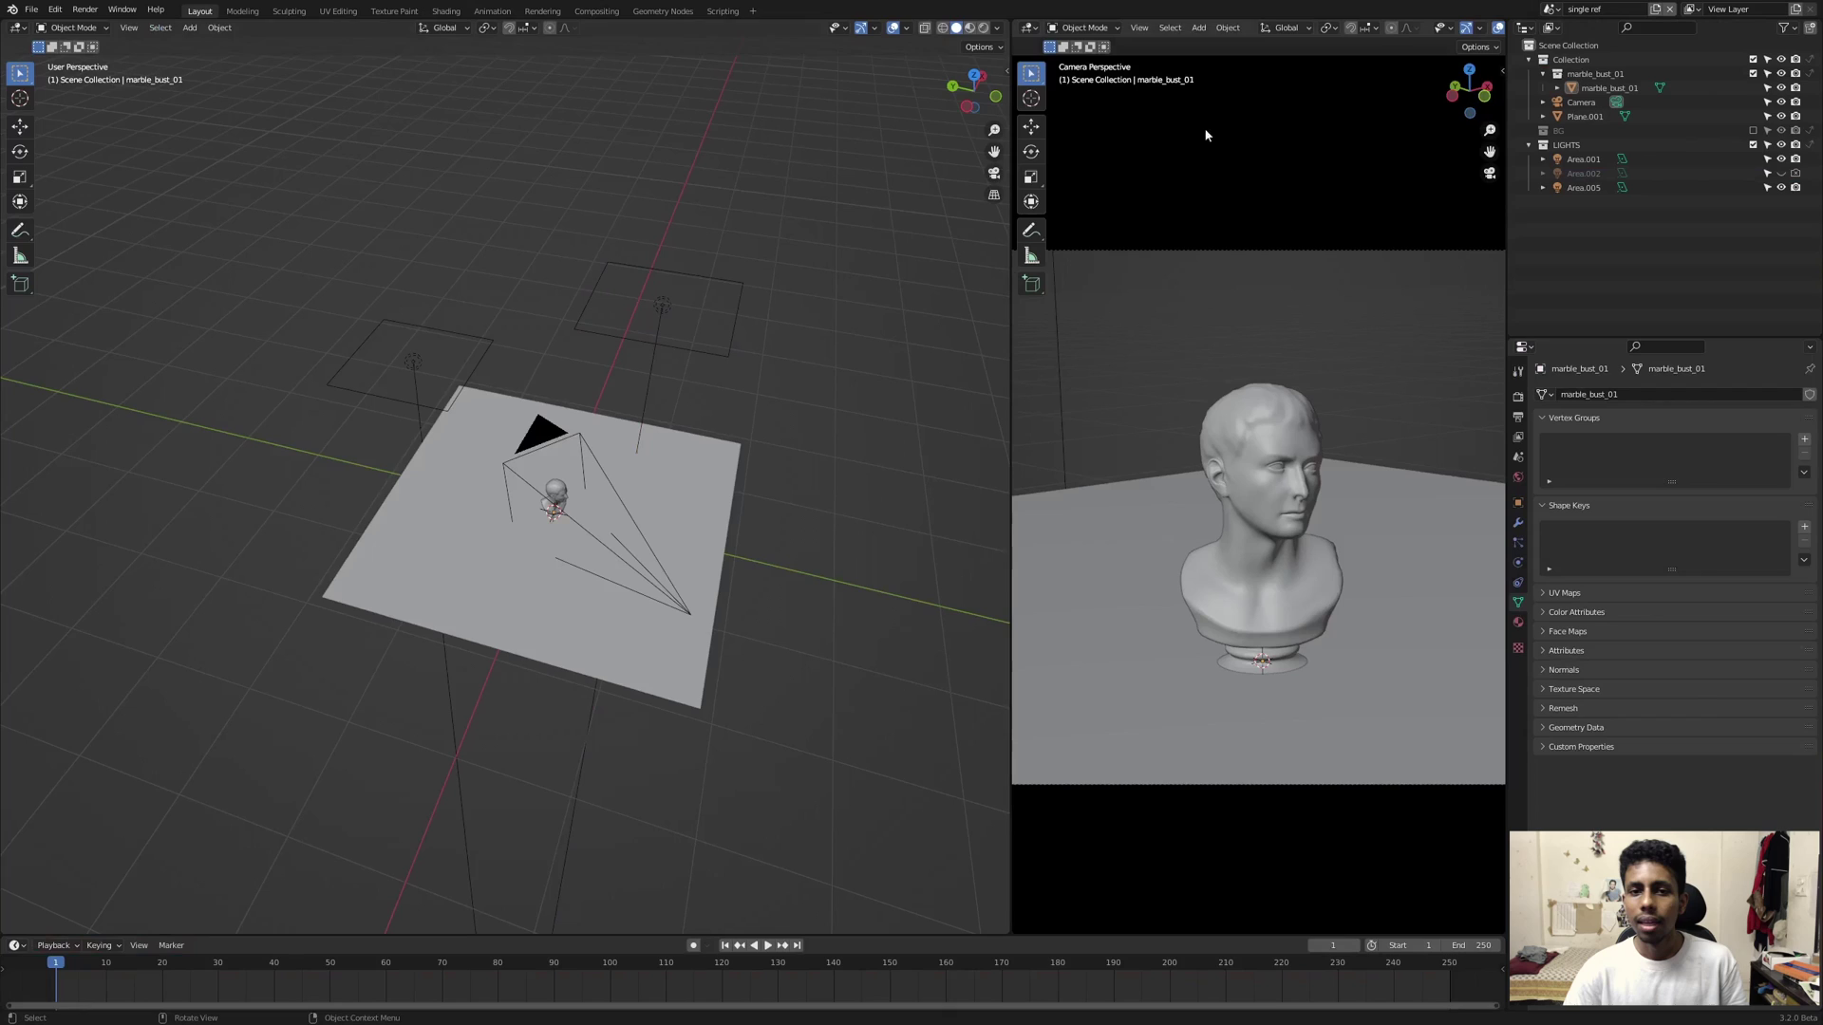
left_click(607, 11)
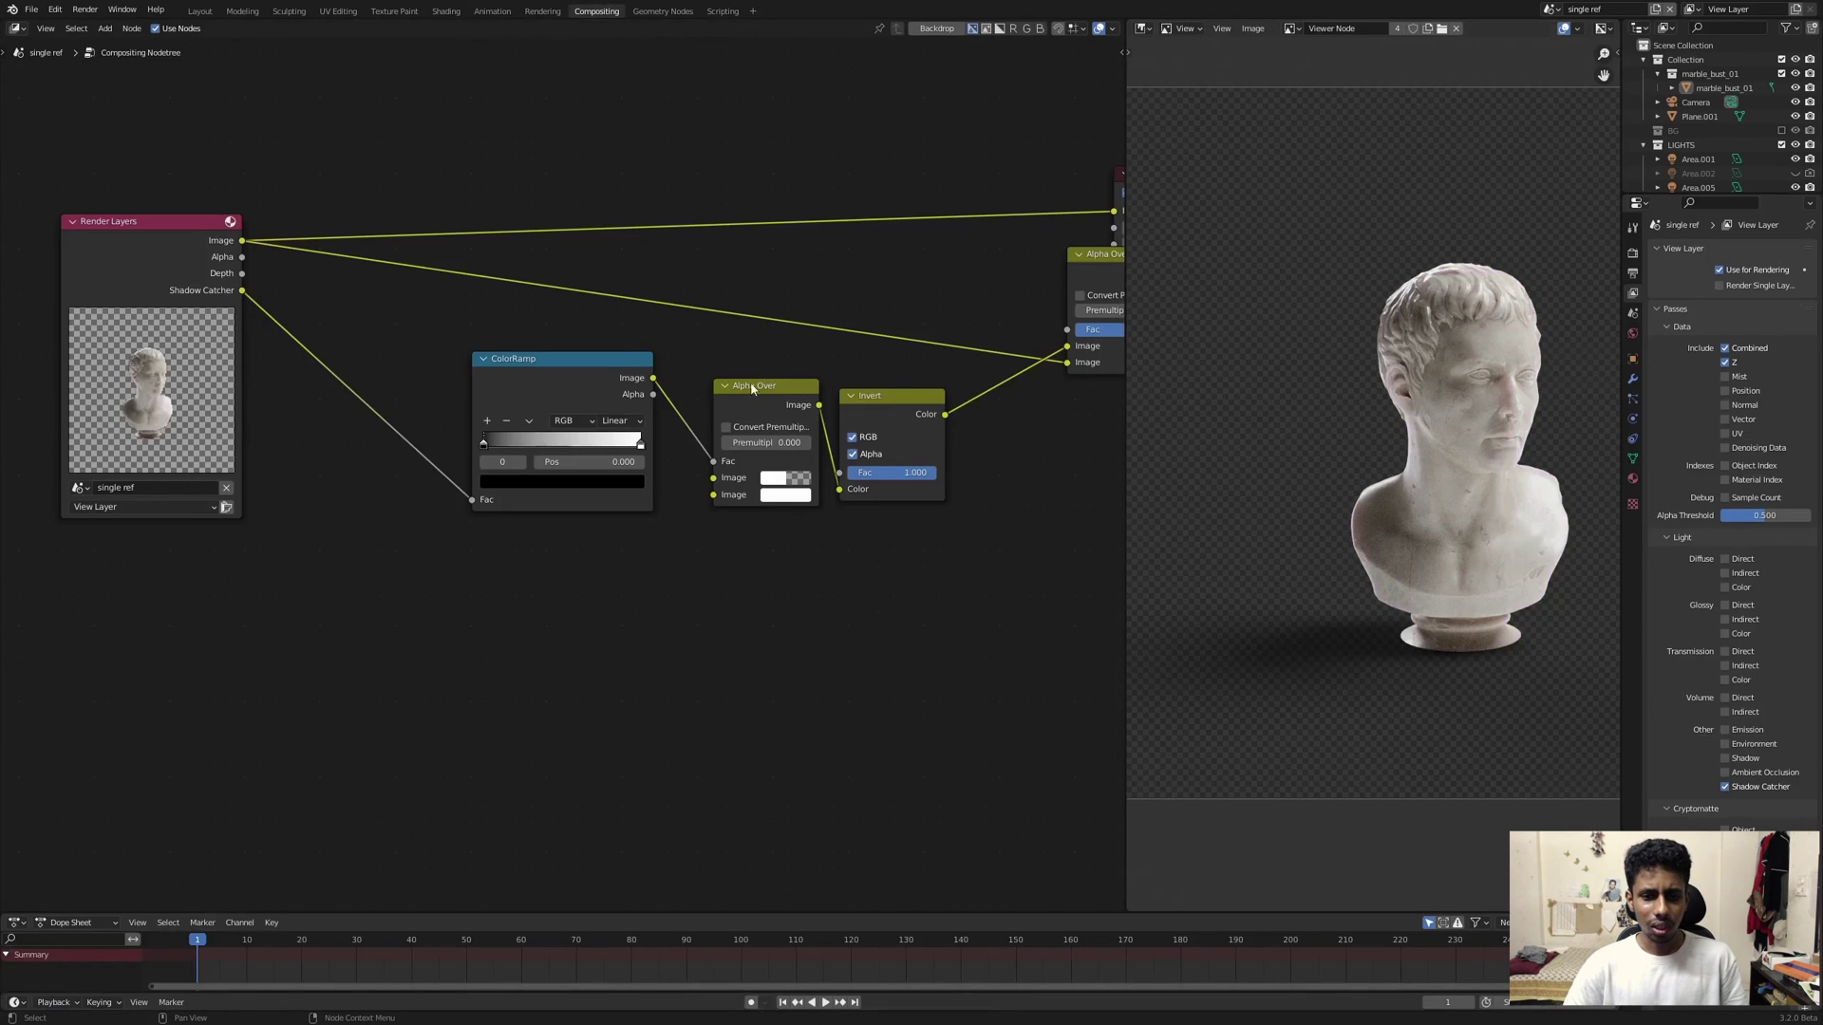
Step: Move the final Alpha Over closer to Invert and place the Composite node above the Viewer node
left_click_drag(1082, 276, 1031, 305)
scroll(1018, 332, "down", 4)
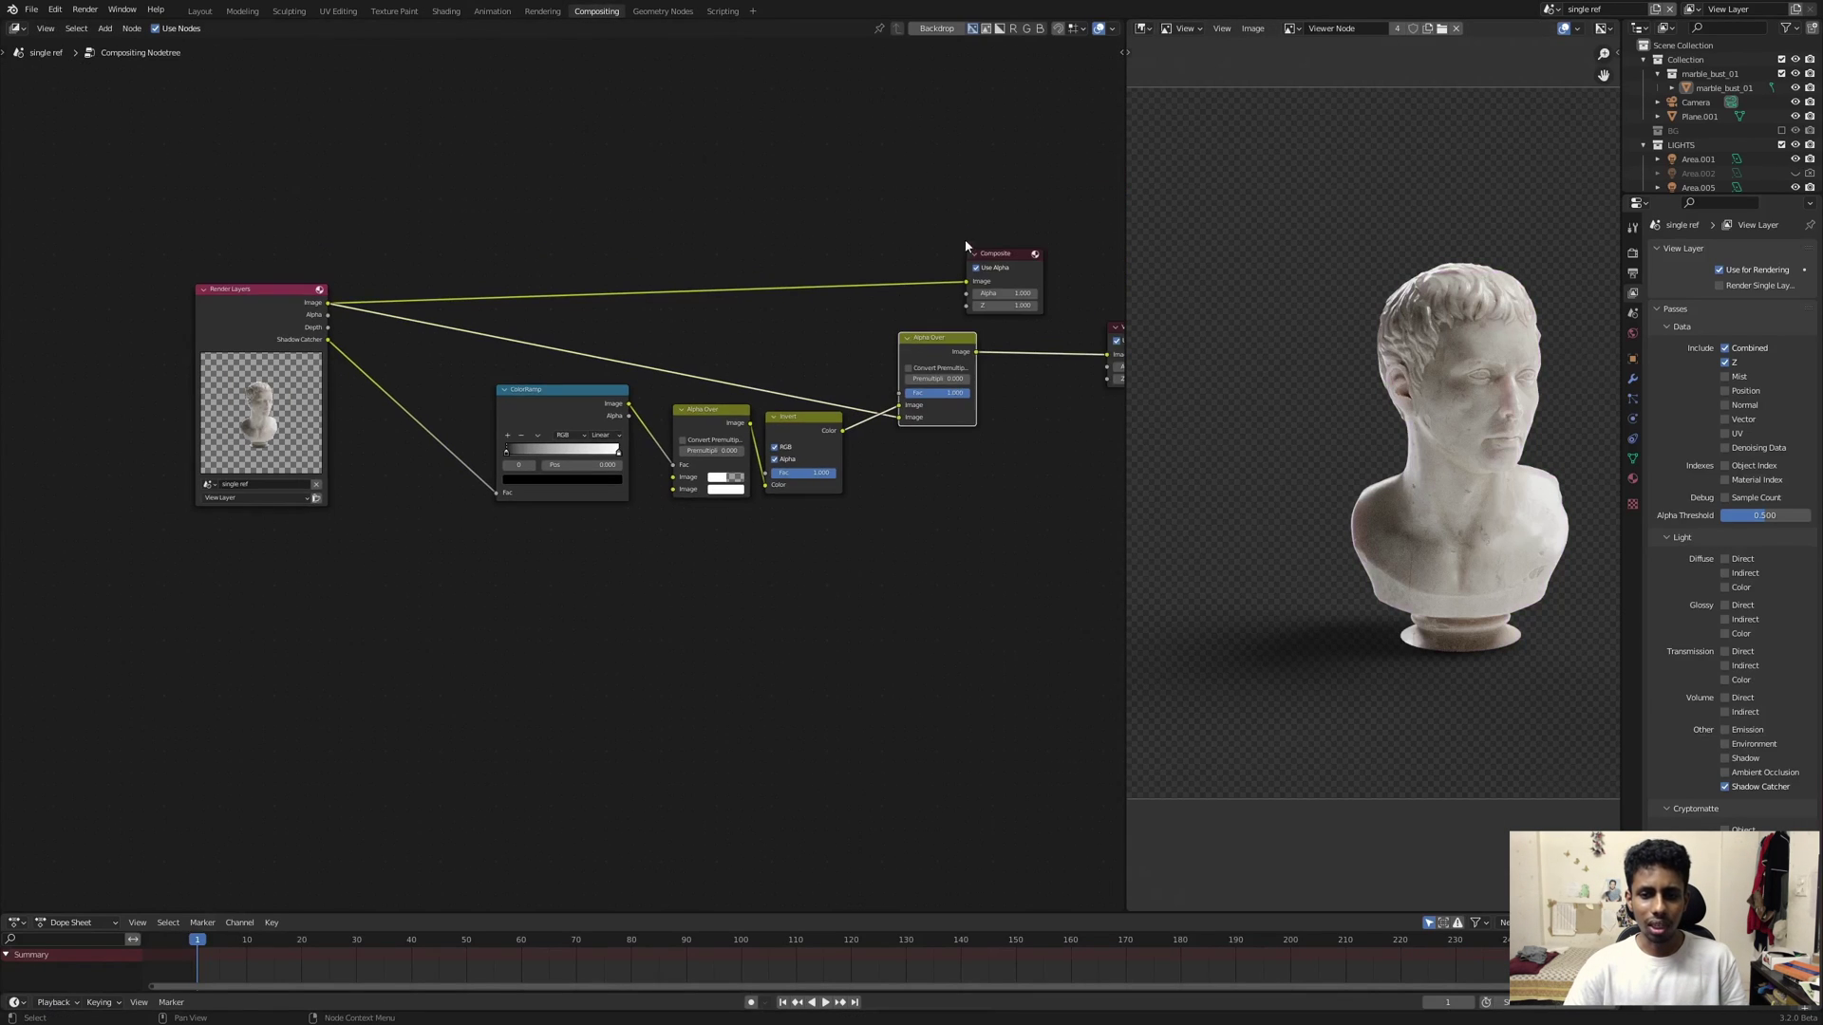
left_click_drag(931, 213, 1046, 258)
middle_click_drag(1043, 236, 1004, 235)
key("g")
left_click(1050, 189)
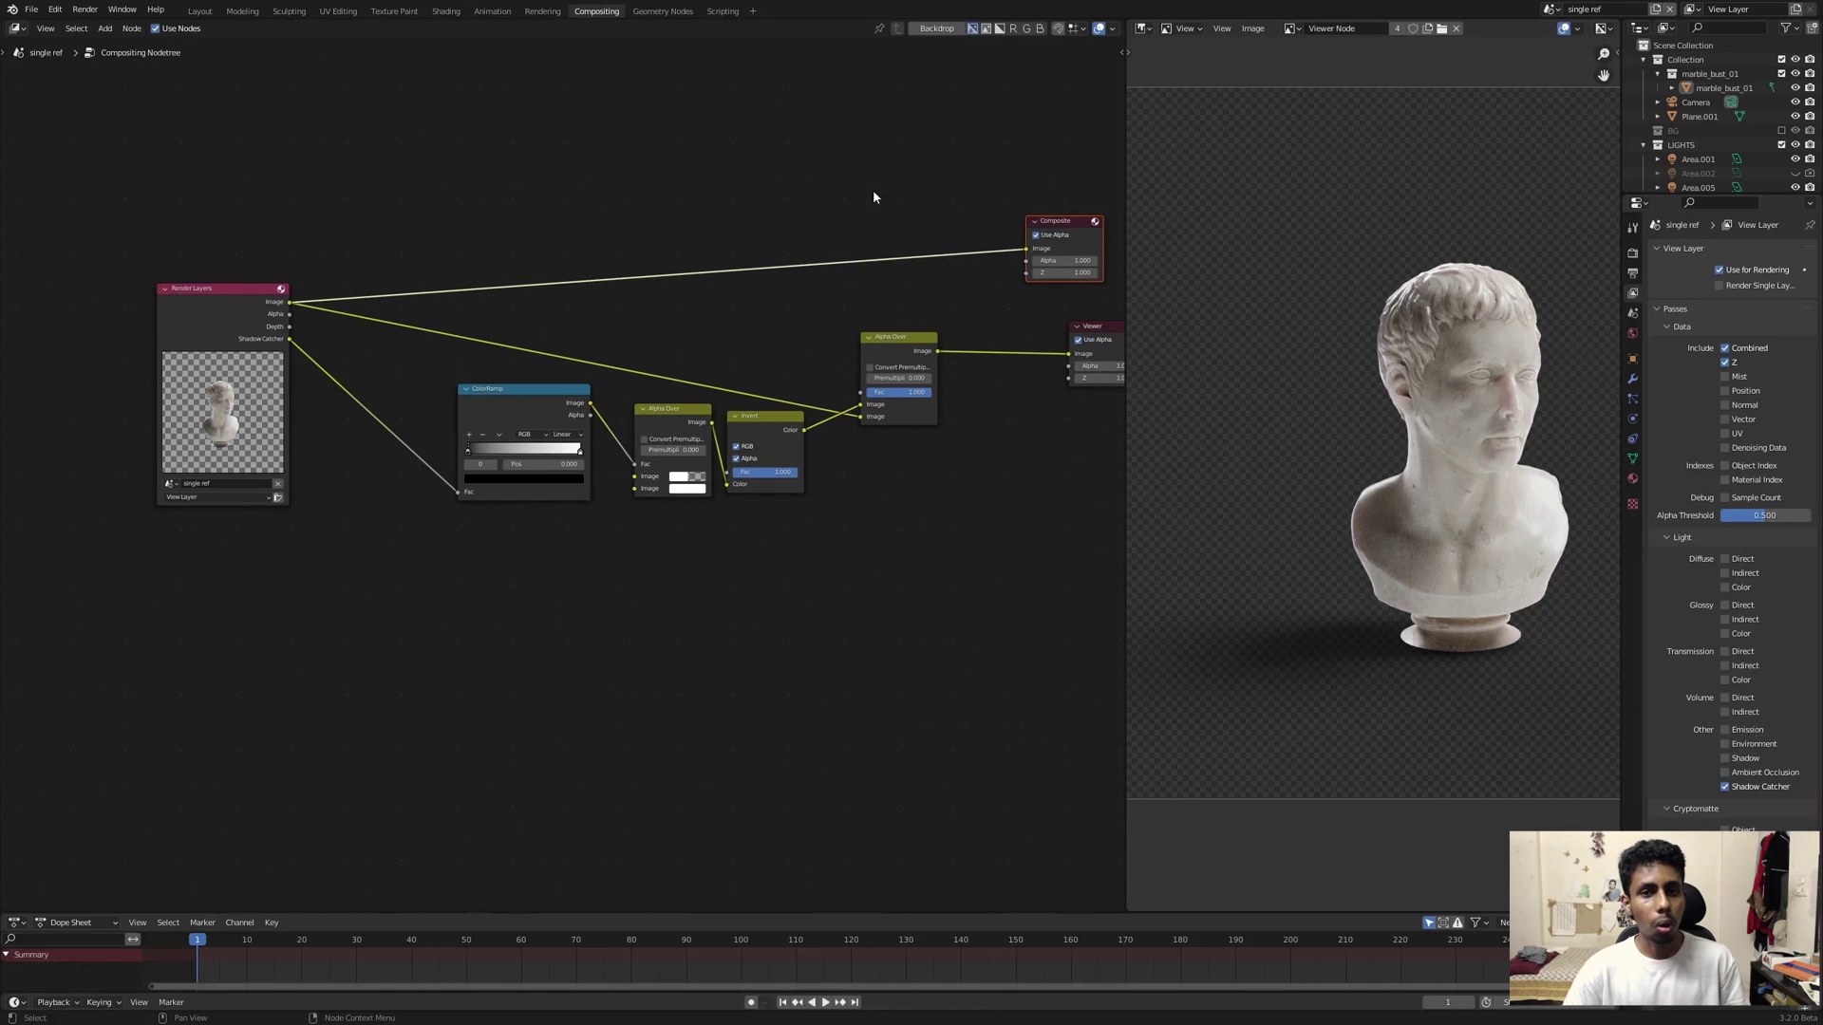
left_click_drag(532, 331, 958, 474)
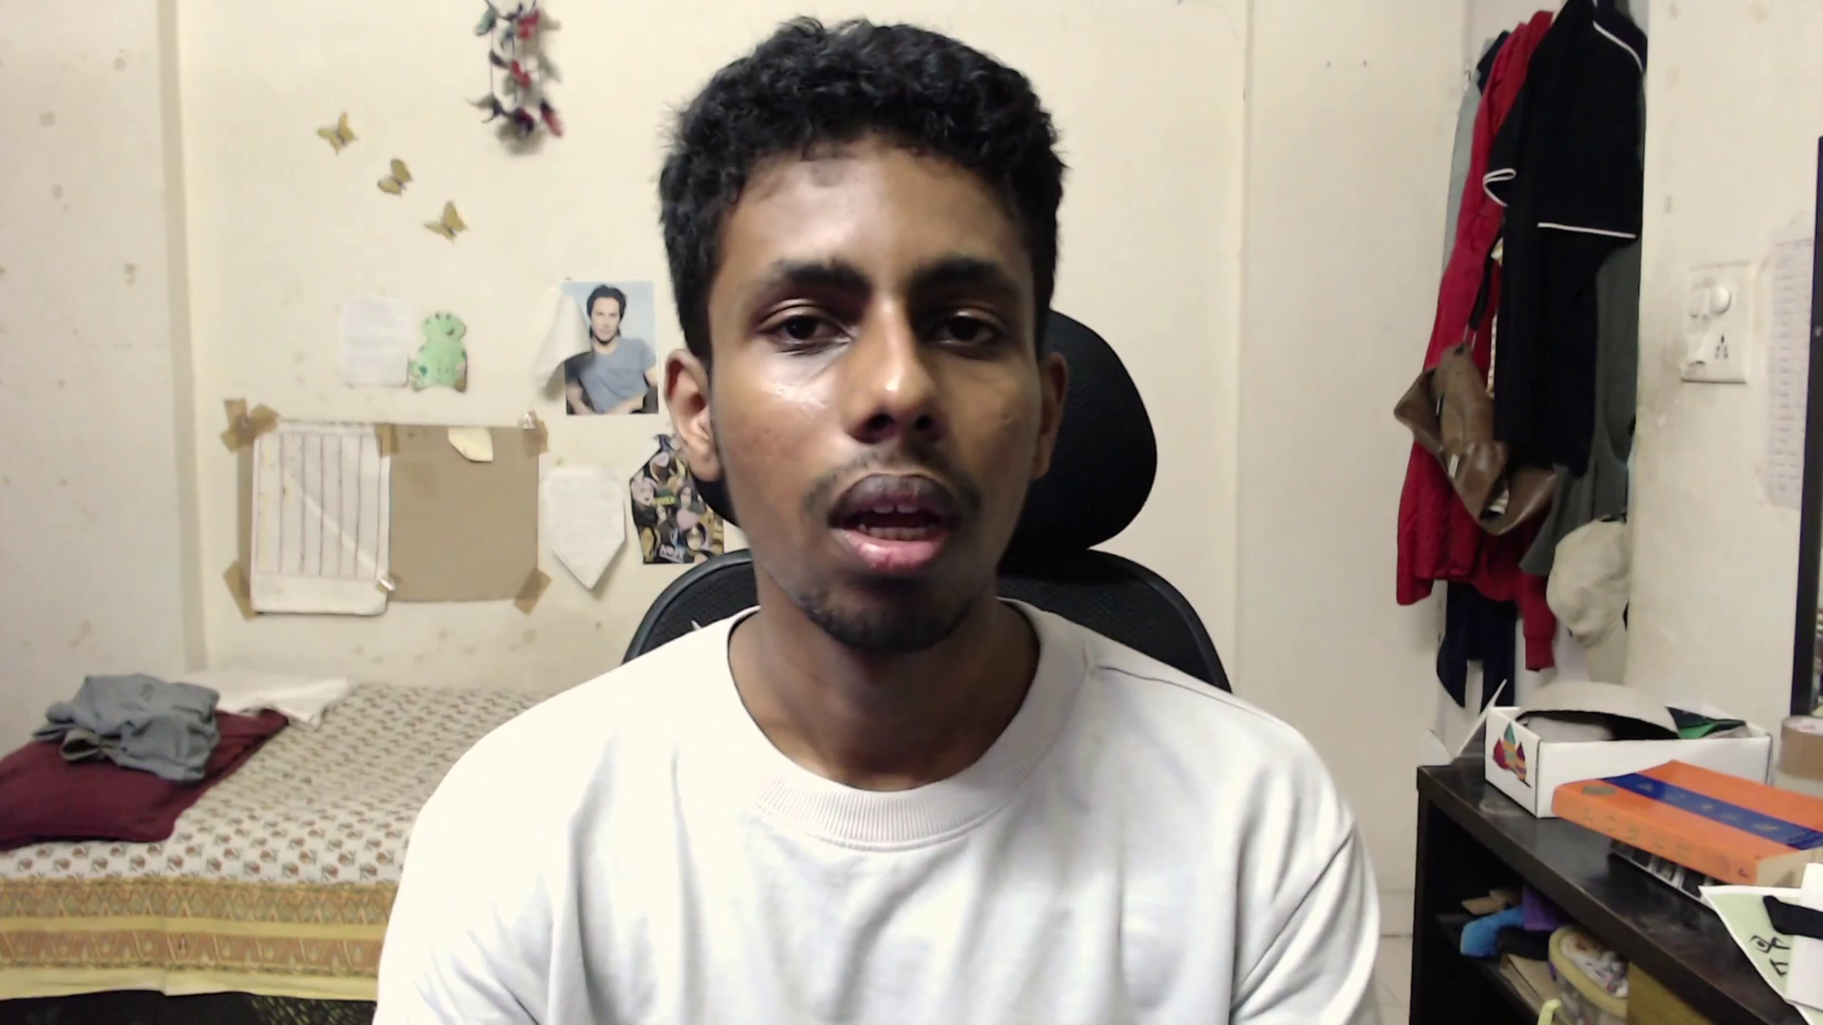